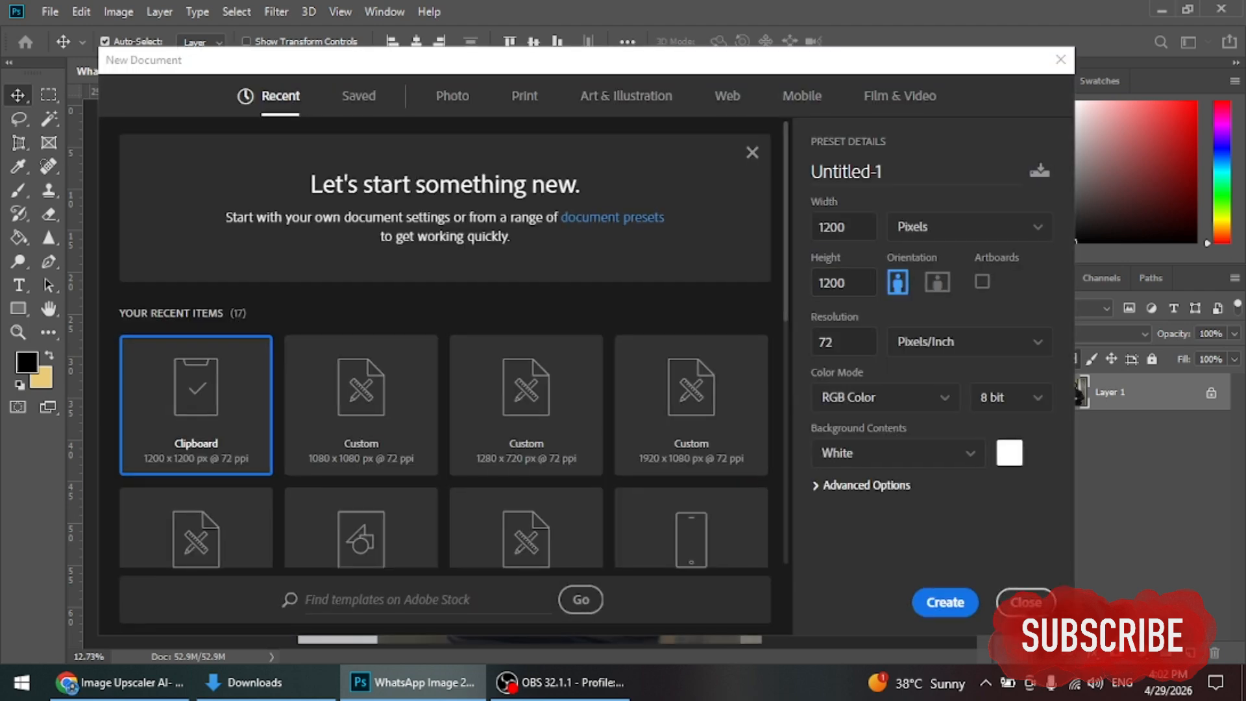
Step: Create a blank 1080 x 1080 px document from the Custom recent preset
{"action": "left_click", "coordinate": [361, 402]}
{"action": "key", "text": "Return"}
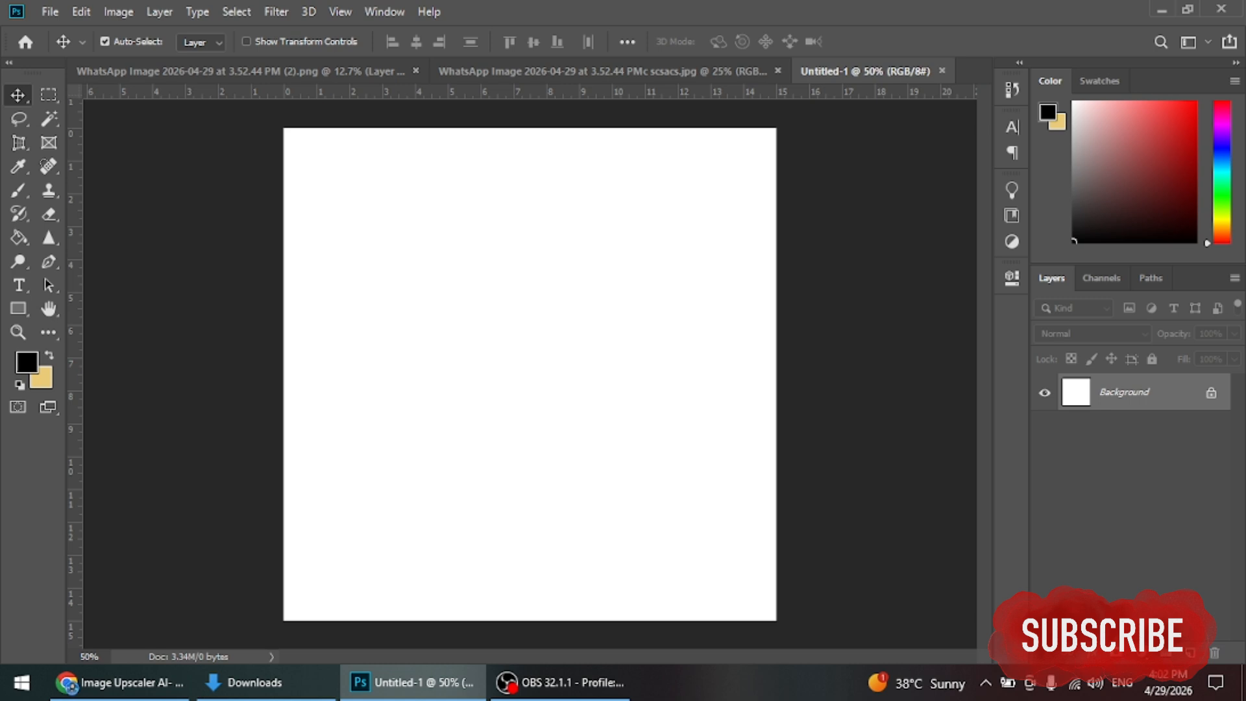
Step: Add a black Solid Color fill layer covering the canvas and lock it
{"action": "left_click", "coordinate": [1152, 652]}
{"action": "left_click", "coordinate": [1129, 329]}
{"action": "key", "text": "Return"}
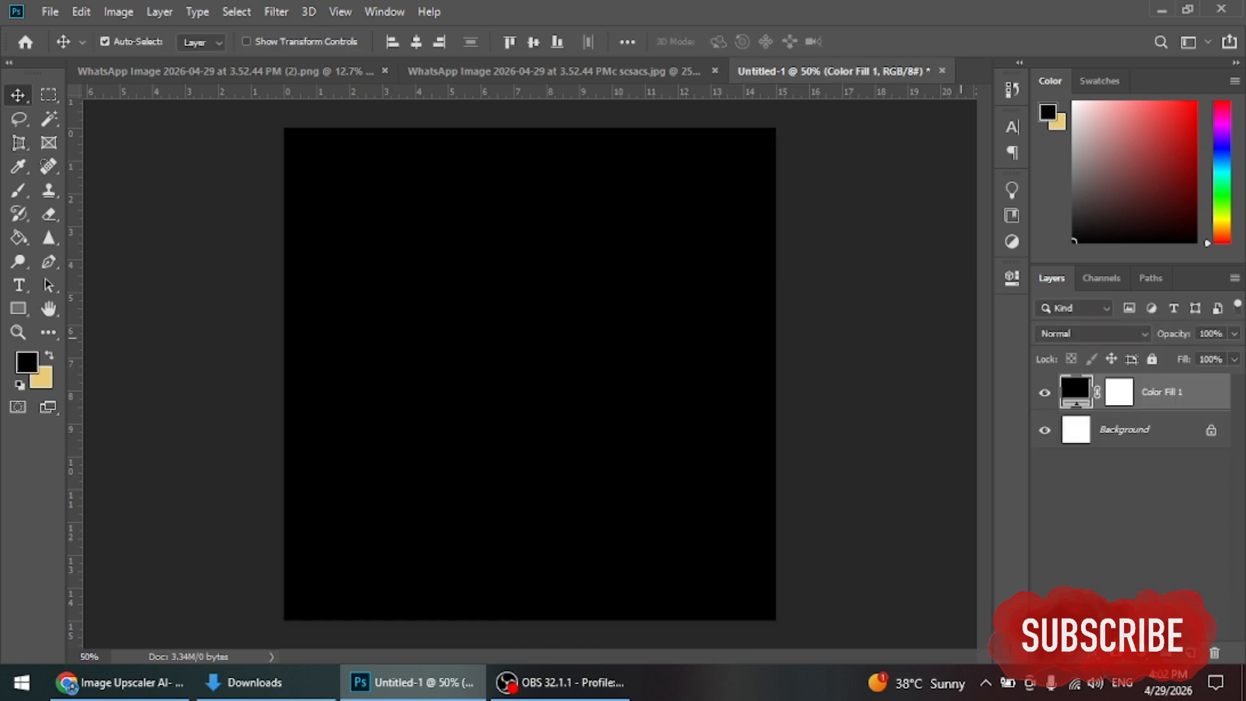
{"action": "key", "text": "ctrl+slash"}
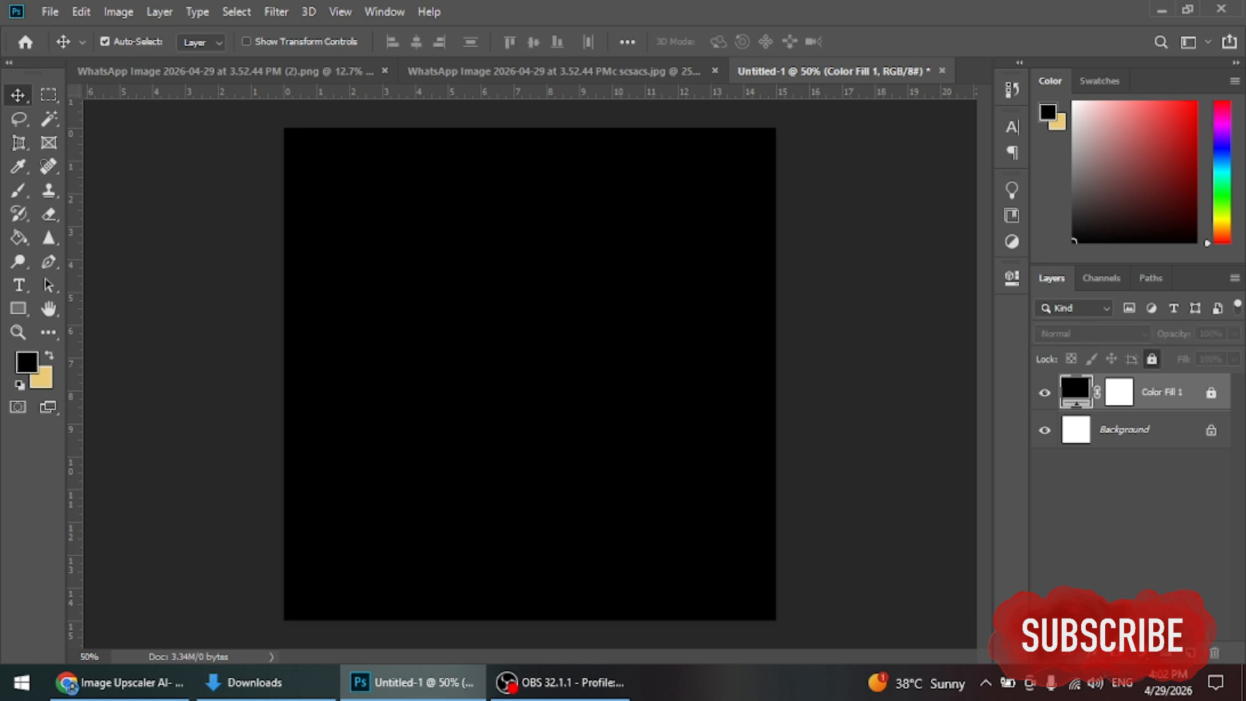
Step: Draw a tall amber rectangle over the canvas centre, aligned to the top edge
{"action": "key", "text": "u"}
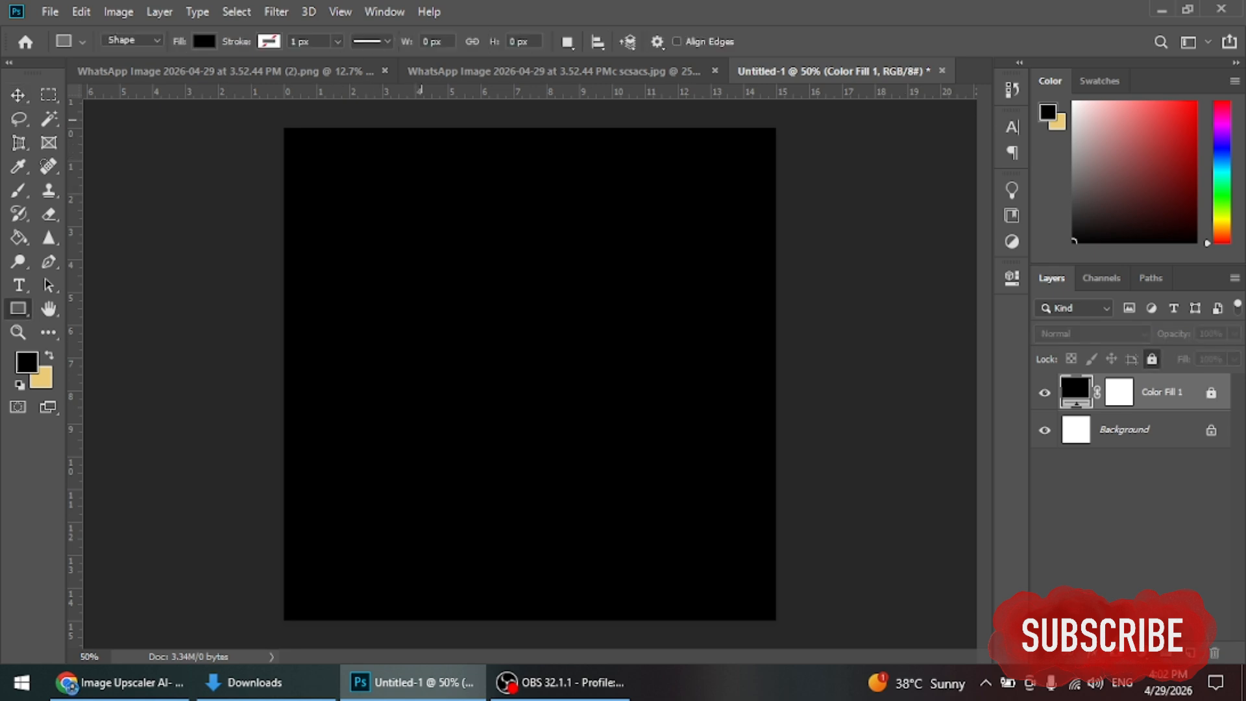
{"action": "left_click_drag", "start_coordinate": [399, 110], "coordinate": [653, 472]}
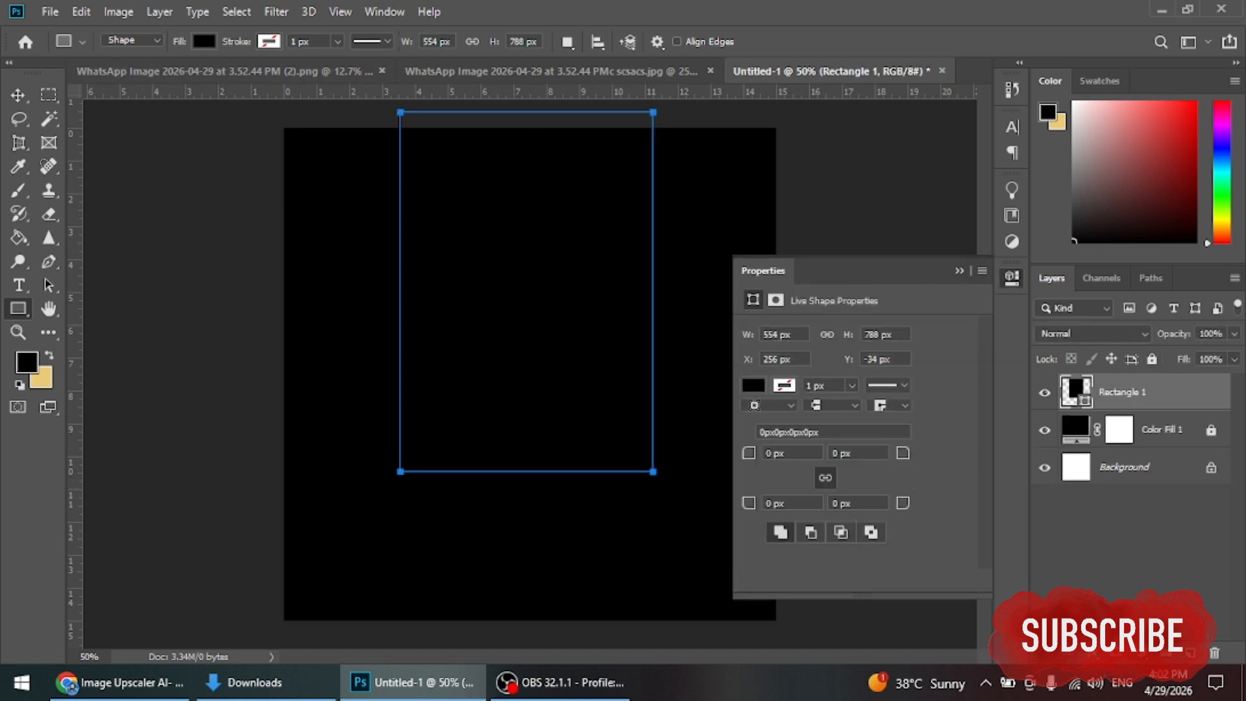
{"action": "left_click", "coordinate": [204, 41]}
{"action": "left_click", "coordinate": [197, 137]}
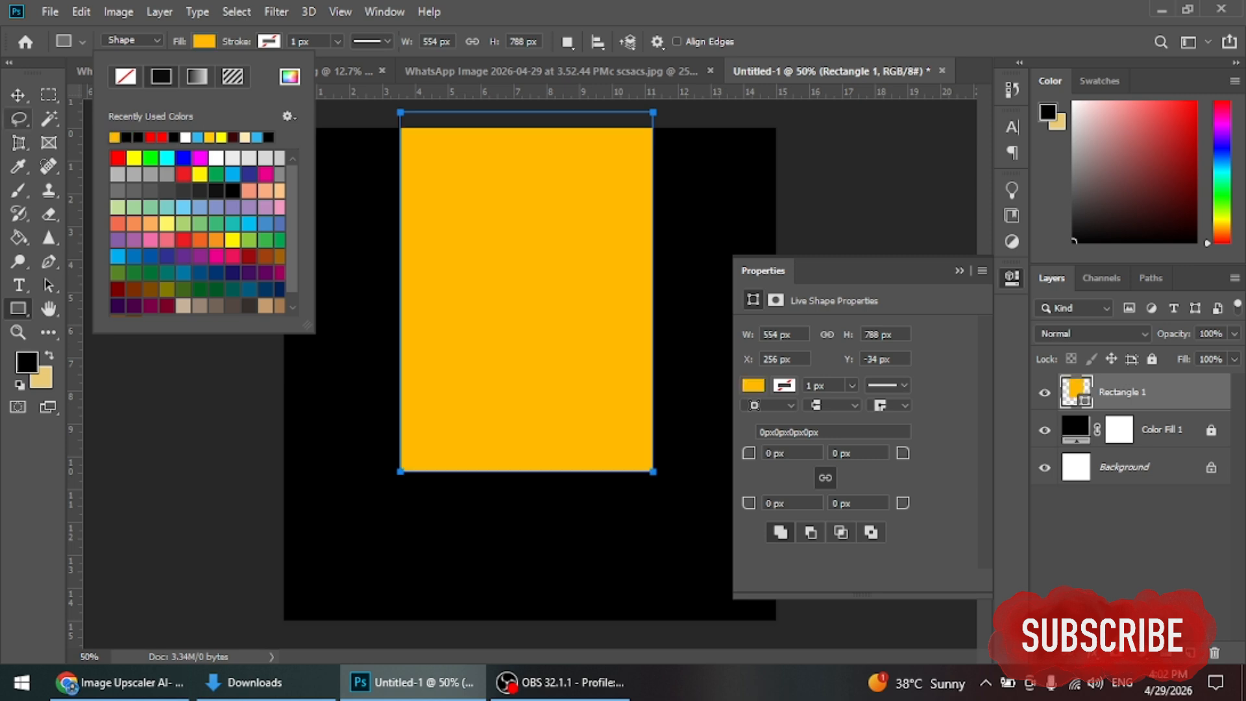
{"action": "key", "text": "Return"}
{"action": "key", "text": "v"}
{"action": "left_click_drag", "start_coordinate": [526, 292], "coordinate": [530, 292]}
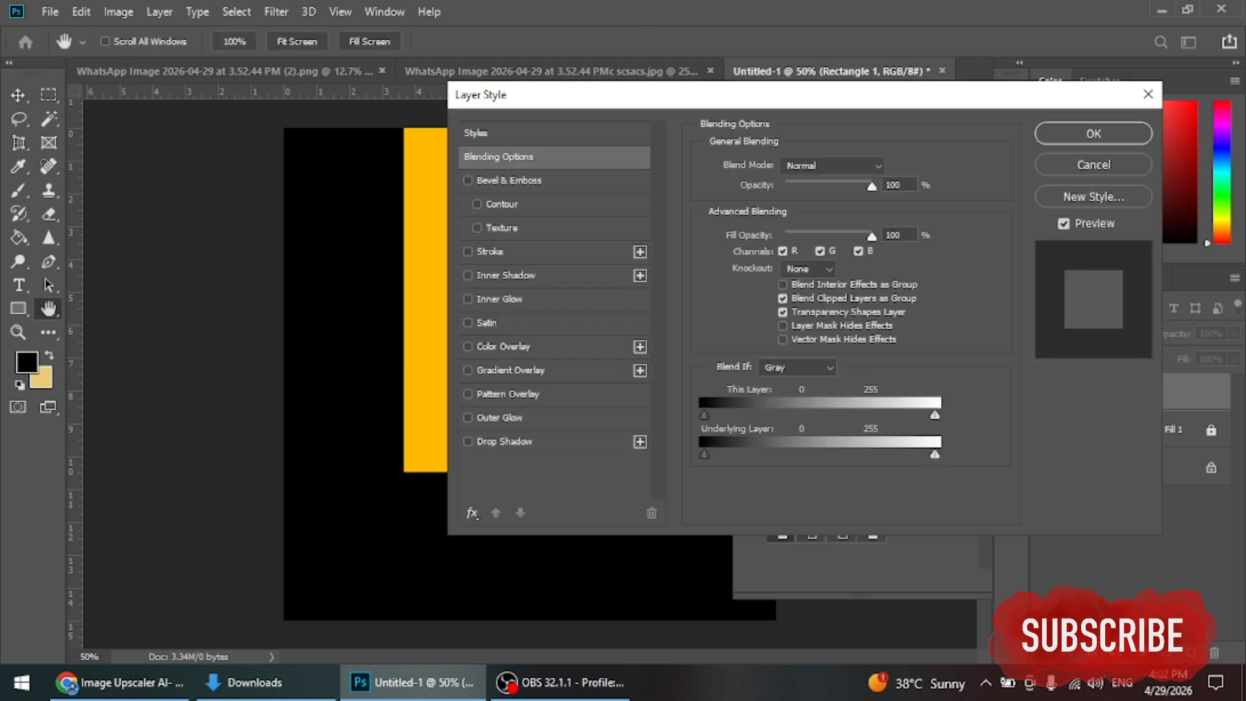
Step: Enable a Gradient Overlay and edit the gradient to run orange to yellow
{"action": "left_click", "coordinate": [511, 369]}
{"action": "left_click_drag", "start_coordinate": [584, 94], "coordinate": [885, 45]}
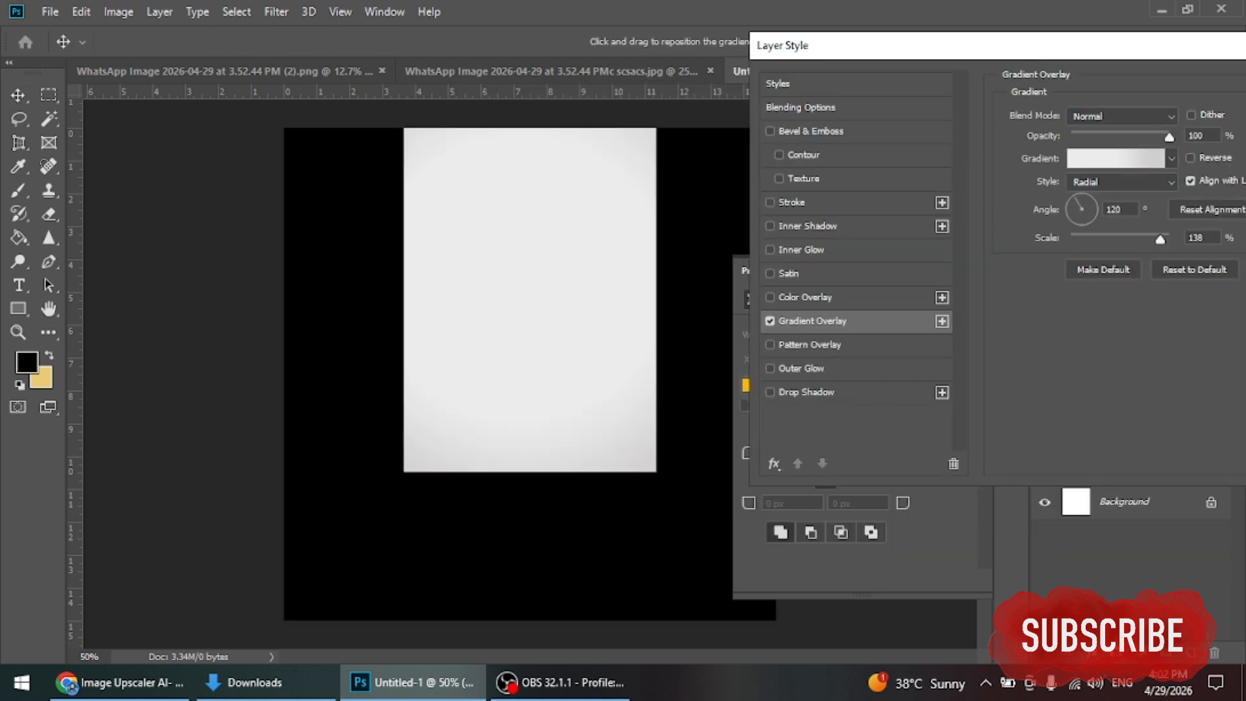
{"action": "left_click", "coordinate": [1114, 159]}
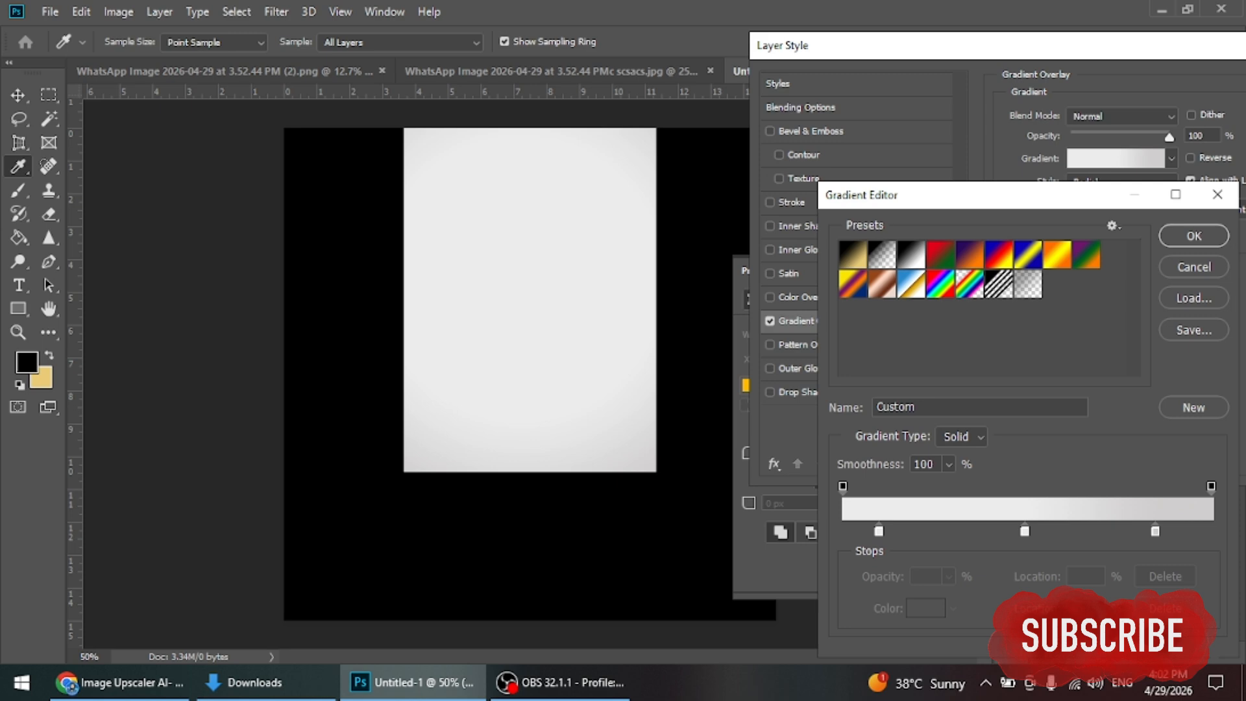
{"action": "left_click", "coordinate": [1056, 253]}
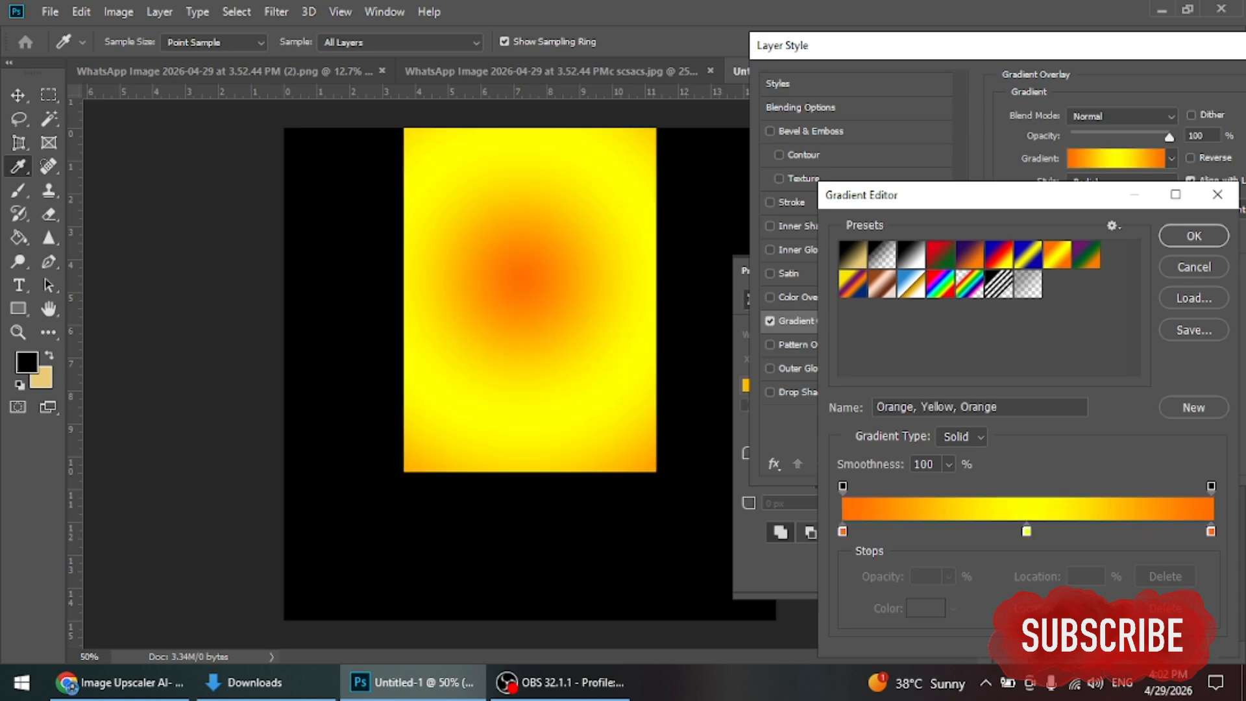
{"action": "left_click_drag", "start_coordinate": [1209, 531], "coordinate": [1210, 568]}
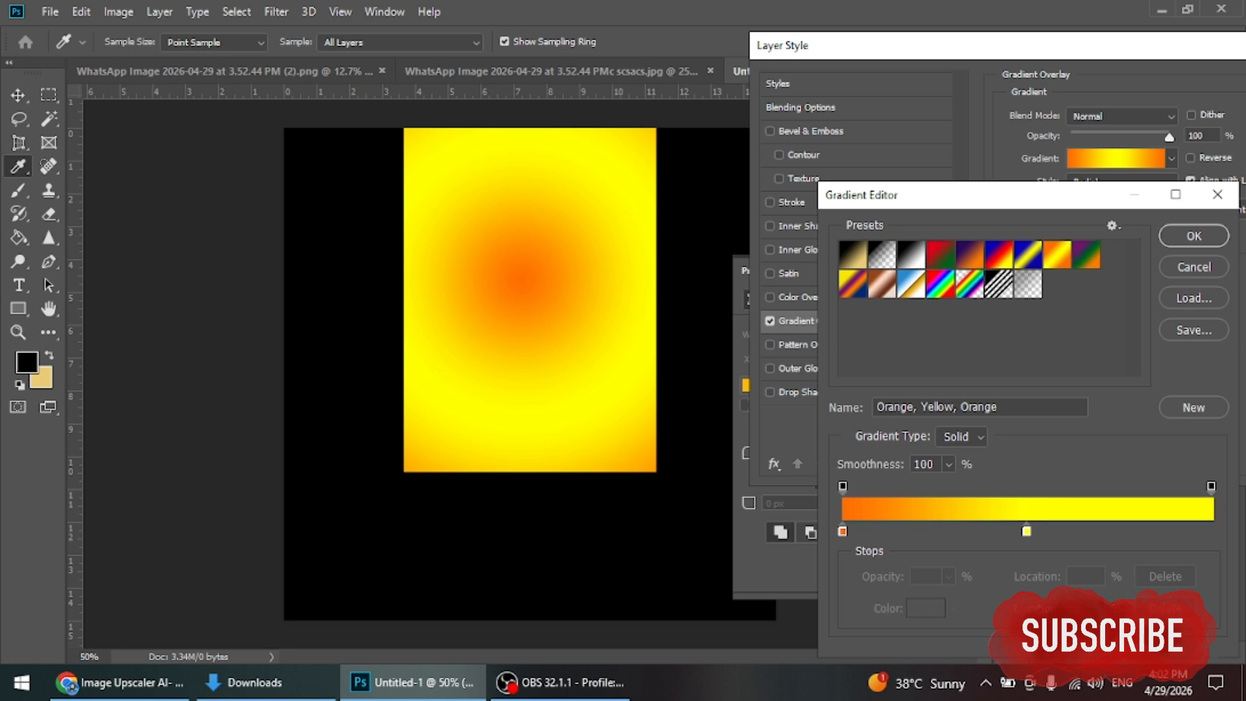
{"action": "left_click", "coordinate": [1025, 531]}
{"action": "left_click_drag", "start_coordinate": [1026, 531], "coordinate": [1025, 568]}
{"action": "left_click", "coordinate": [1210, 532]}
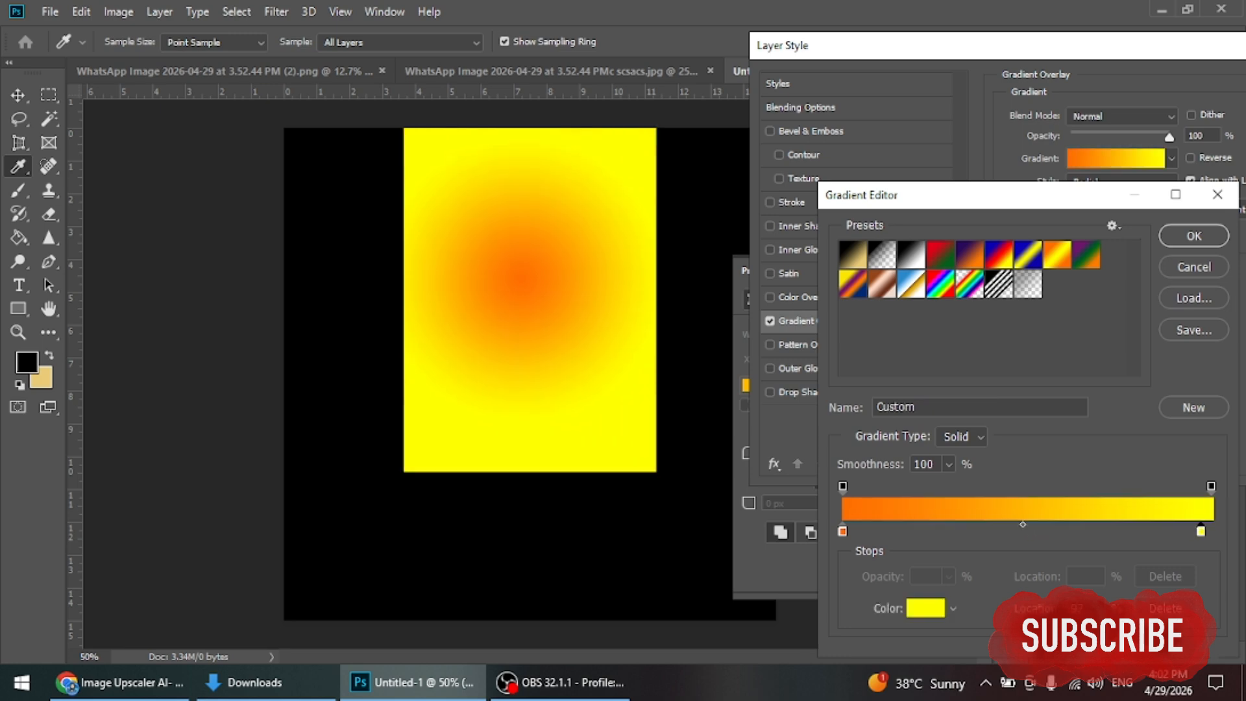
{"action": "left_click", "coordinate": [1194, 235]}
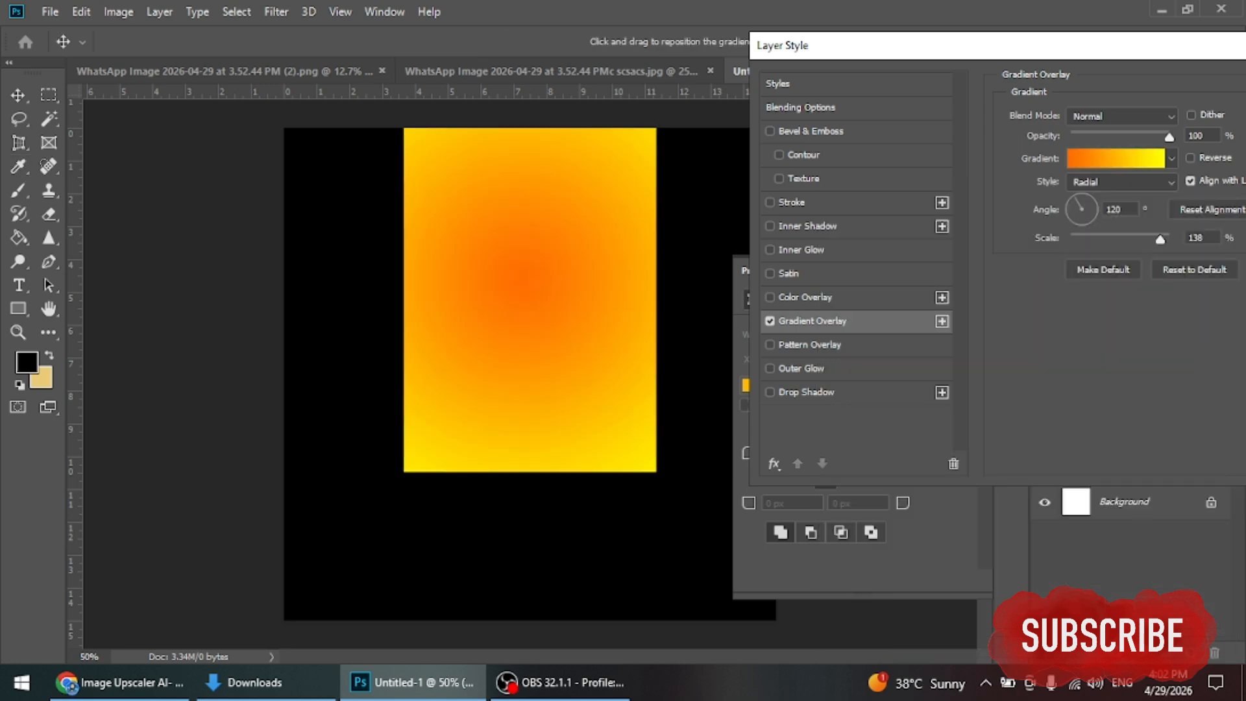
Step: Set the gradient style to Linear with a reduced scale and apply the overlay
{"action": "left_click", "coordinate": [1121, 181]}
{"action": "left_click", "coordinate": [1096, 196]}
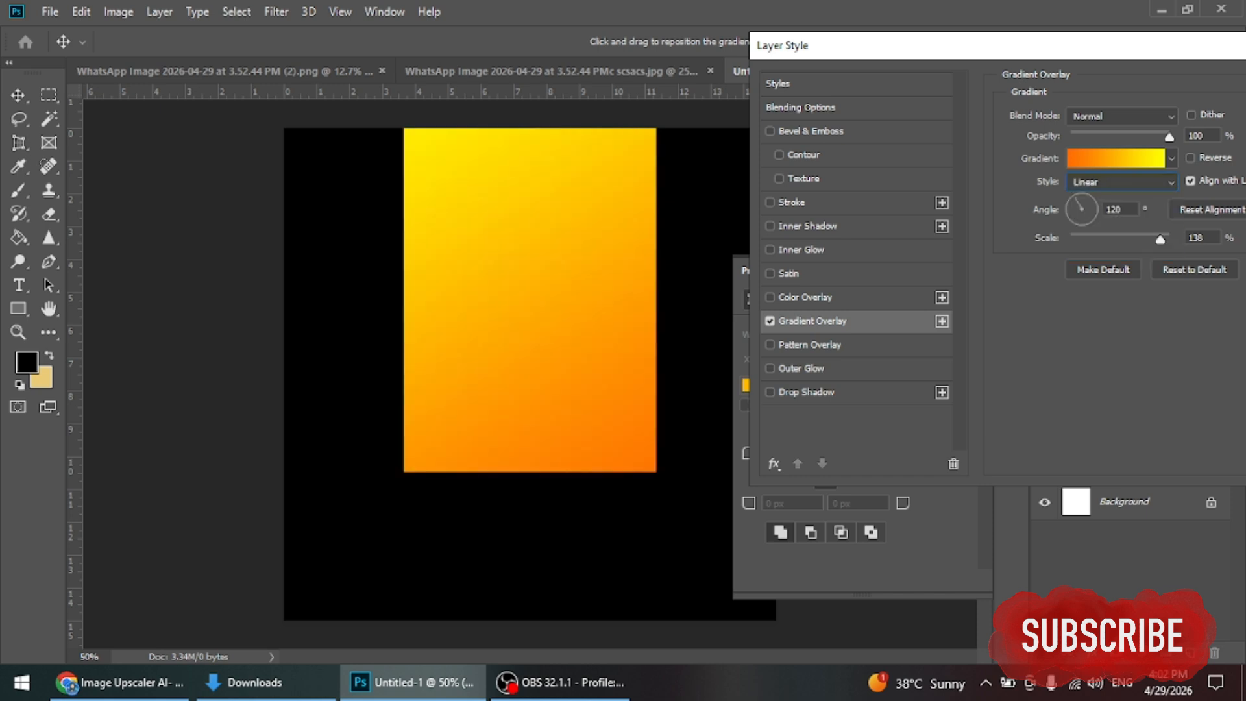
{"action": "left_click_drag", "start_coordinate": [1160, 238], "coordinate": [1129, 239]}
{"action": "left_click_drag", "start_coordinate": [1103, 49], "coordinate": [655, 148]}
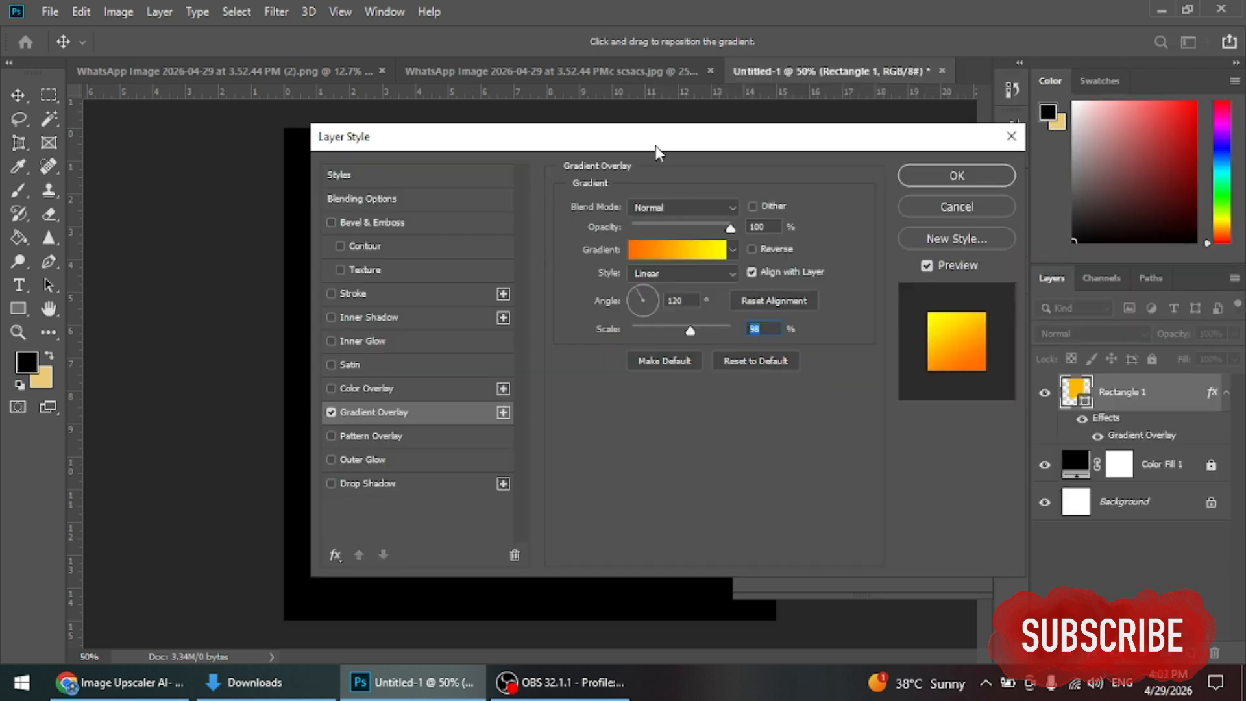
{"action": "left_click", "coordinate": [953, 173]}
{"action": "left_click", "coordinate": [959, 271]}
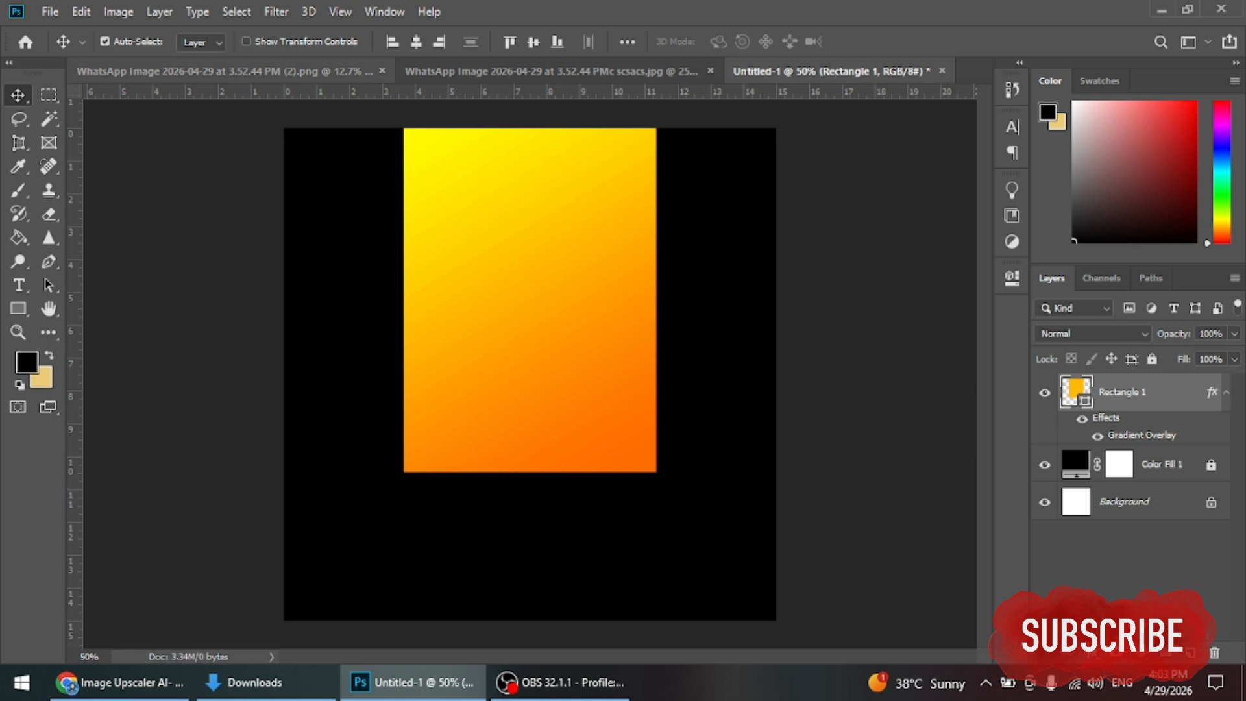
{"action": "key", "text": "ctrl+Tab"}
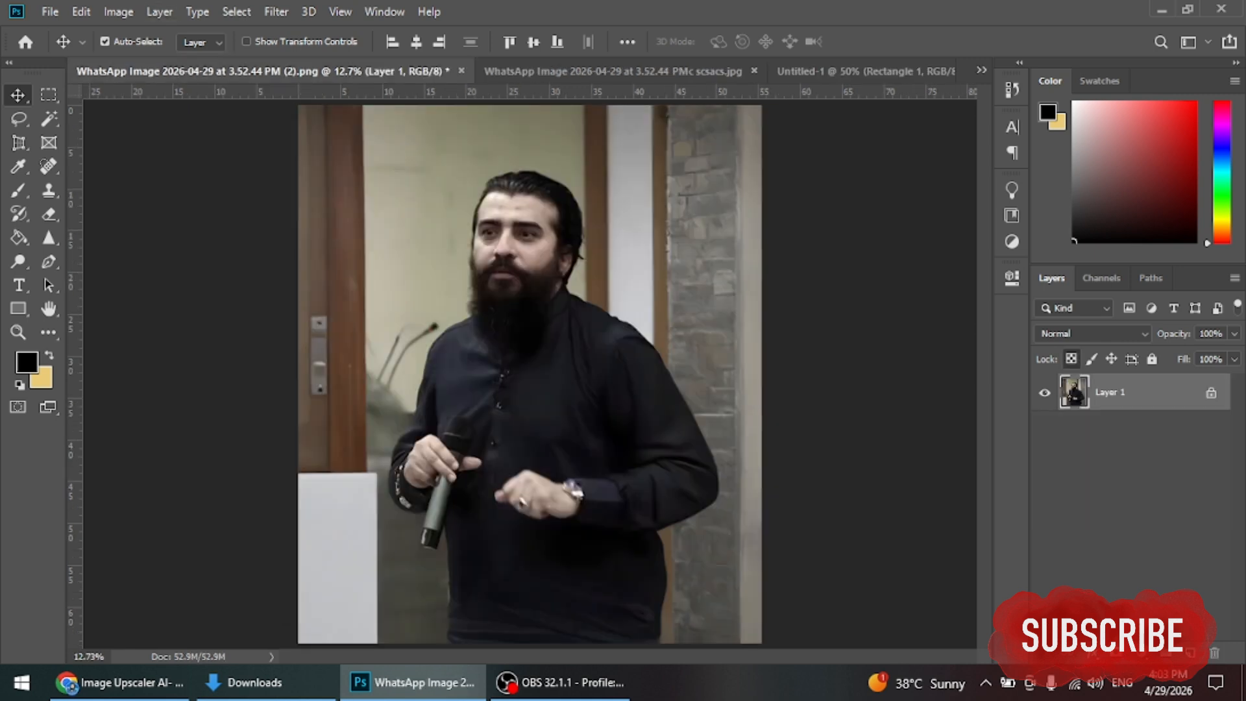
Step: Select the speaker with Select > Subject, copy him to a layer, and drag into Untitled-1
{"action": "key", "text": "alt+s"}
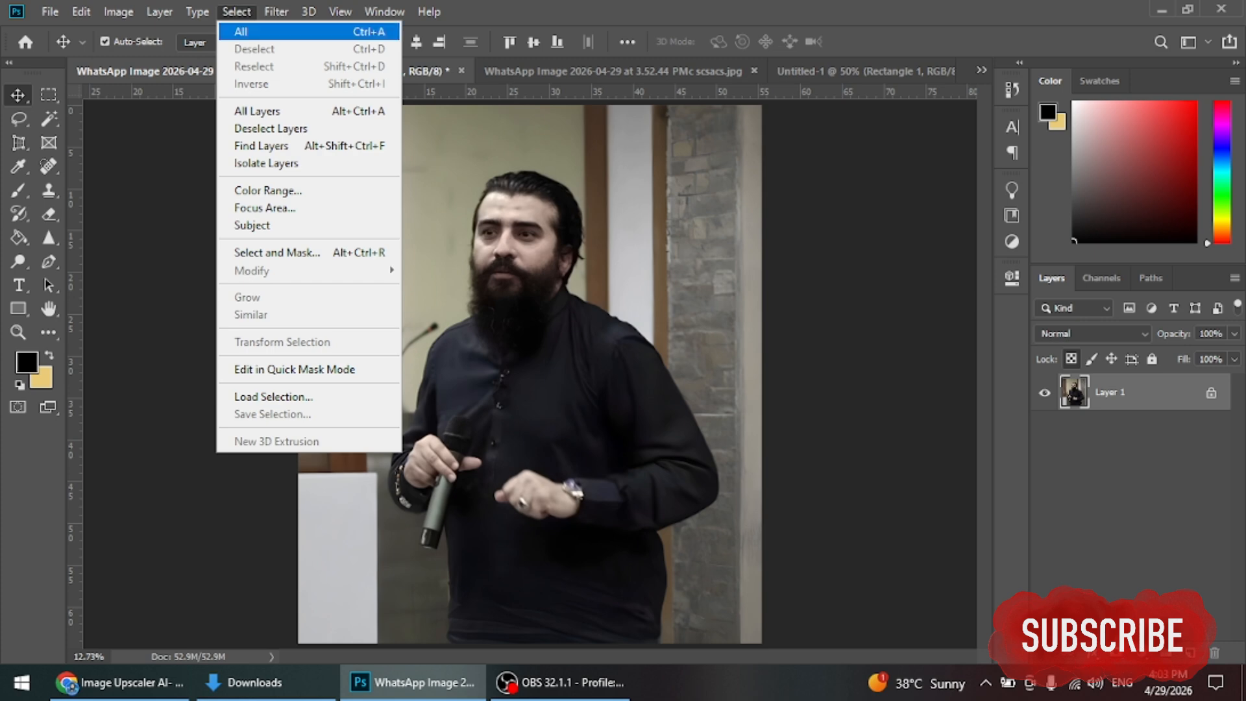
{"action": "key", "text": "Down"}
{"action": "key", "text": "Down"}
{"action": "key", "text": "Down"}
{"action": "key", "text": "Down"}
{"action": "key", "text": "Down"}
{"action": "key", "text": "Down"}
{"action": "key", "text": "Down"}
{"action": "key", "text": "Return"}
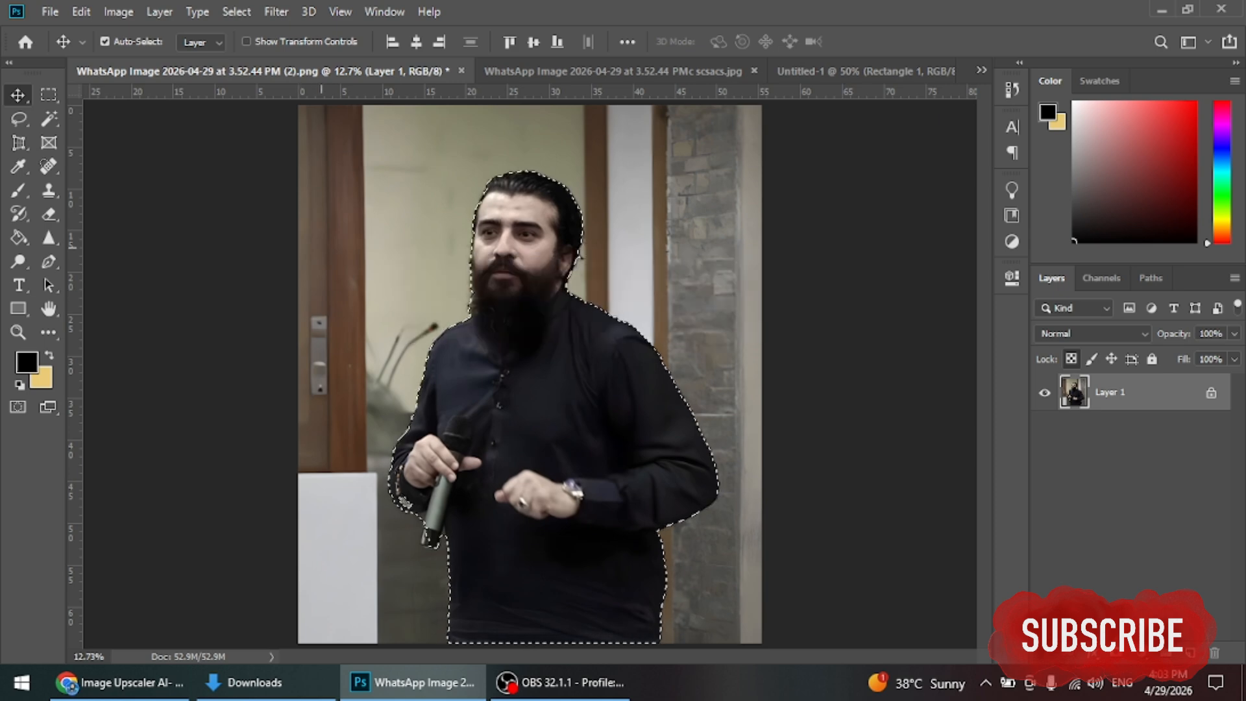
{"action": "key", "text": "ctrl+j"}
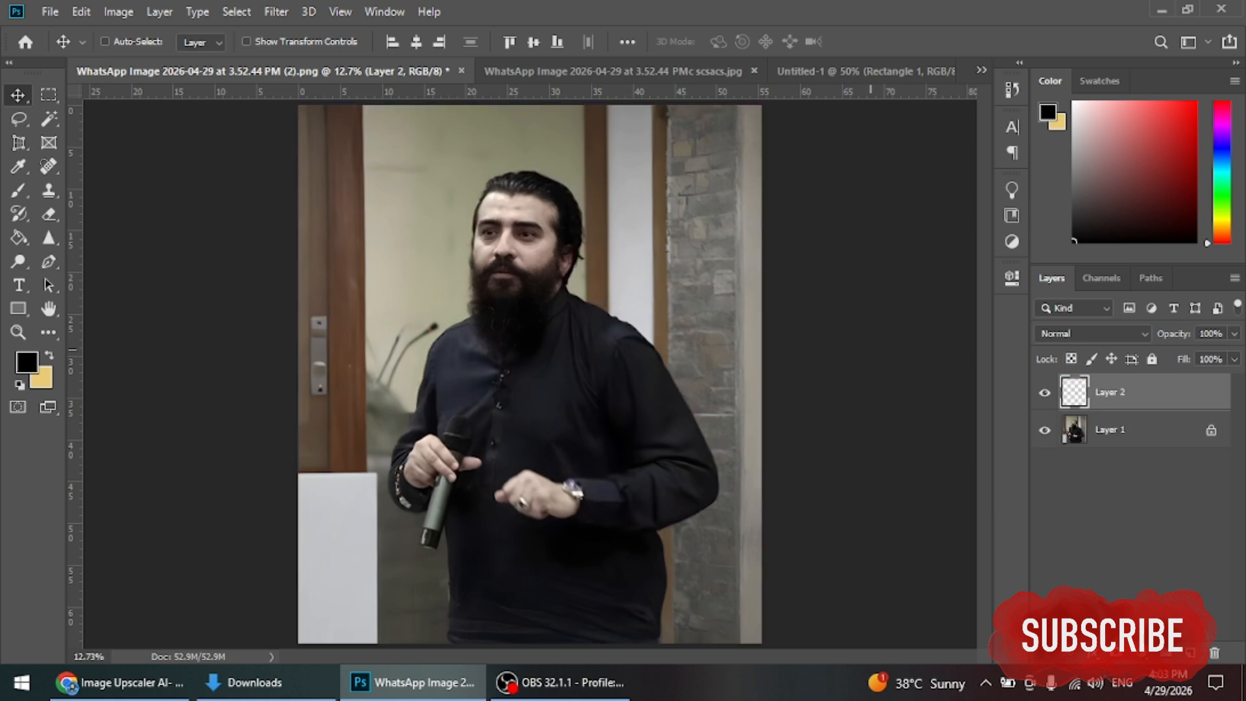
{"action": "left_click_drag", "start_coordinate": [1116, 392], "coordinate": [565, 442]}
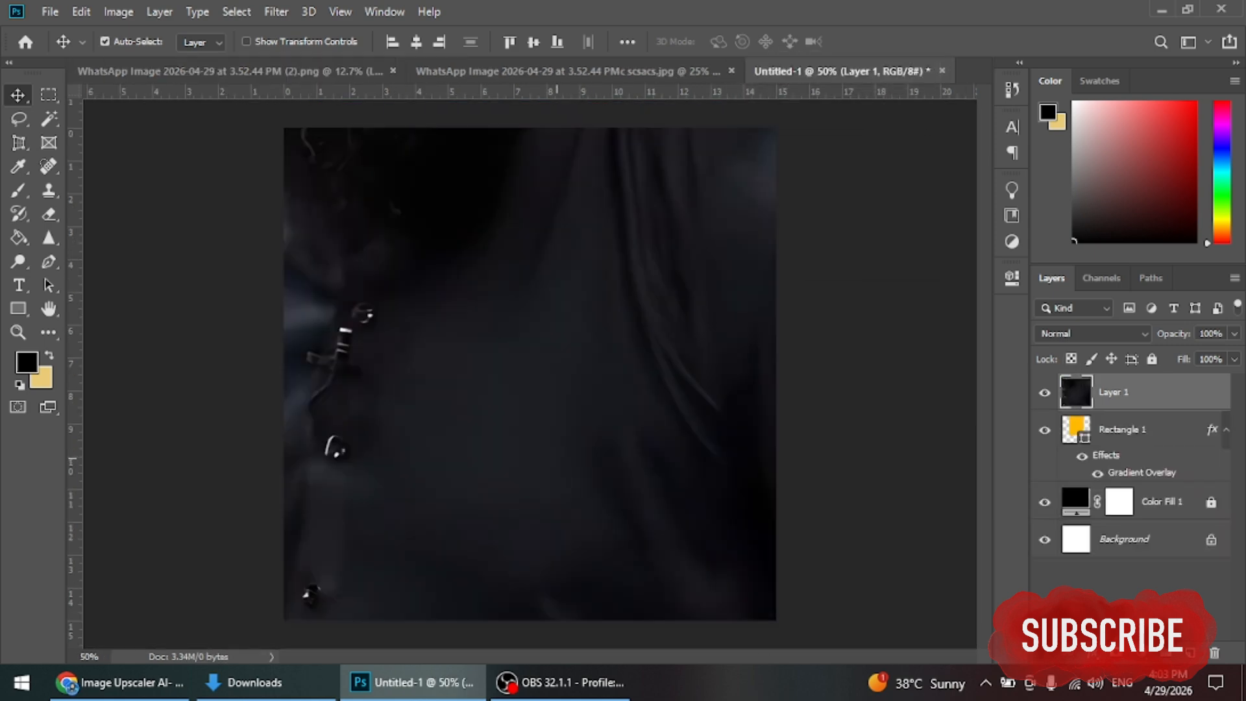
Step: Scale the speaker down to about 21% and place him at the bottom centre
{"action": "key", "text": "ctrl+t"}
{"action": "key", "text": "ctrl+0"}
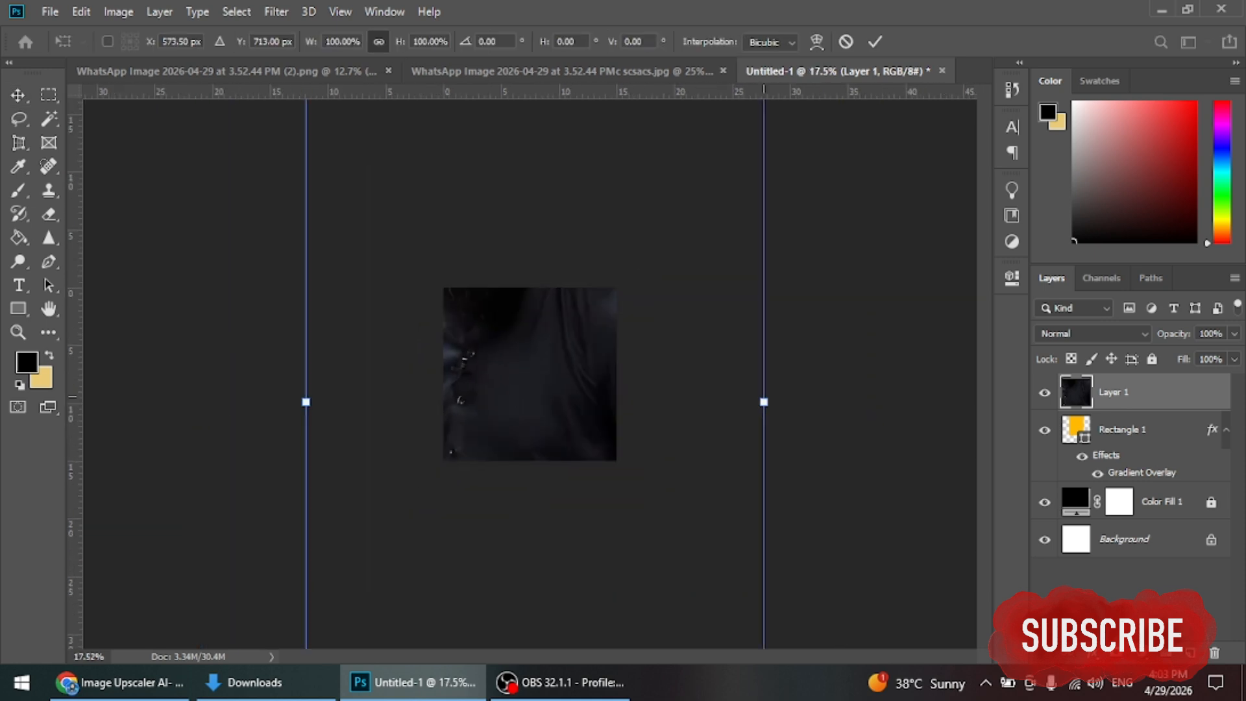
{"action": "left_click_drag", "start_coordinate": [761, 400], "coordinate": [552, 318]}
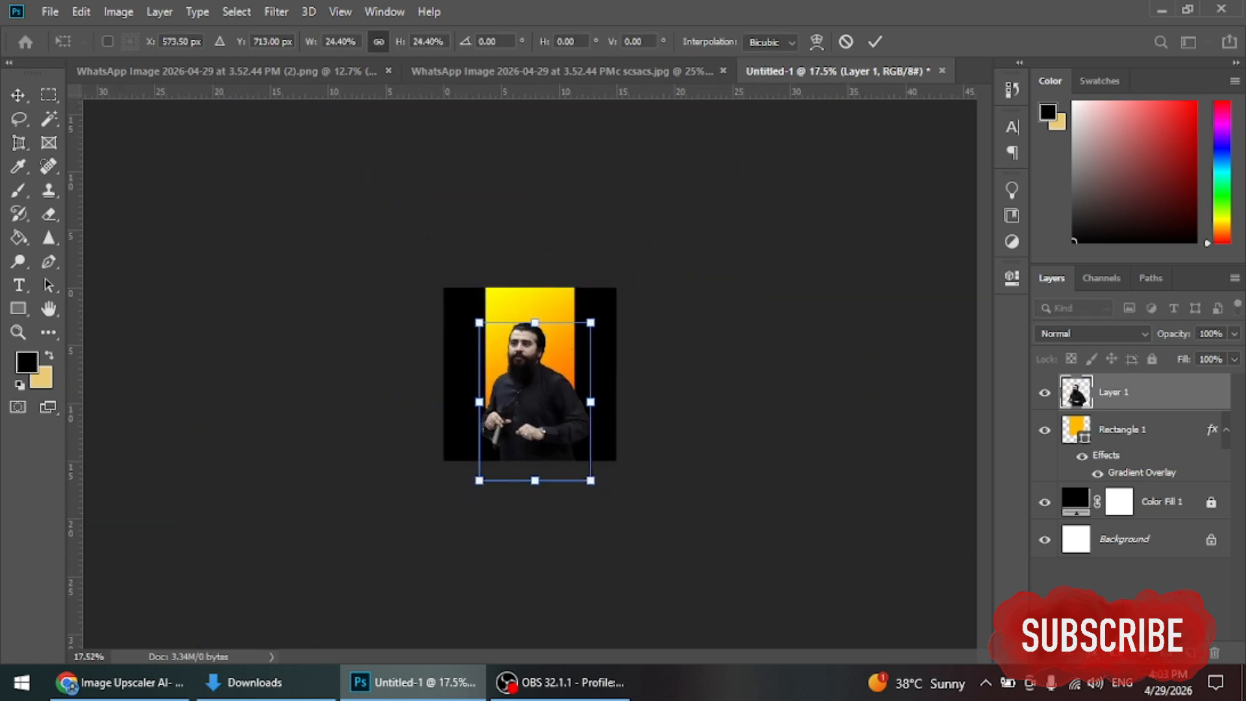
{"action": "scroll", "coordinate": [529, 384], "scroll_direction": "up", "scroll_amount": 3}
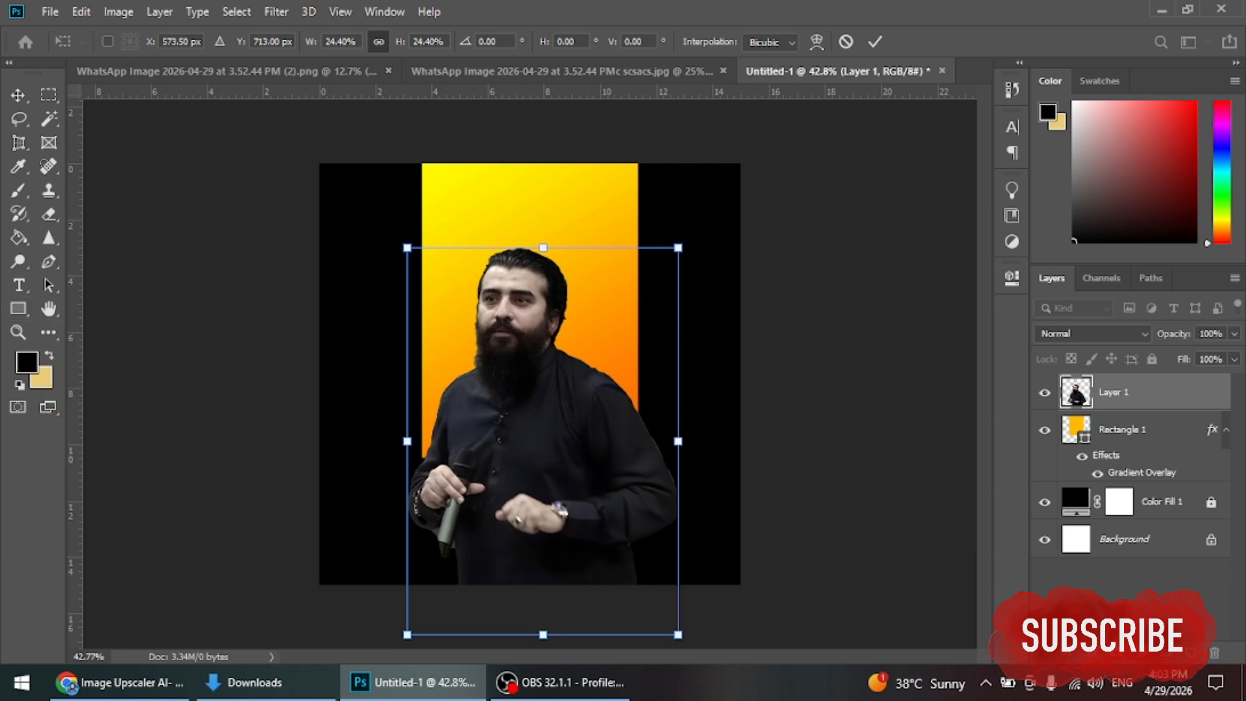
{"action": "left_click_drag", "start_coordinate": [542, 318], "coordinate": [528, 310]}
{"action": "left_click_drag", "start_coordinate": [529, 240], "coordinate": [529, 252]}
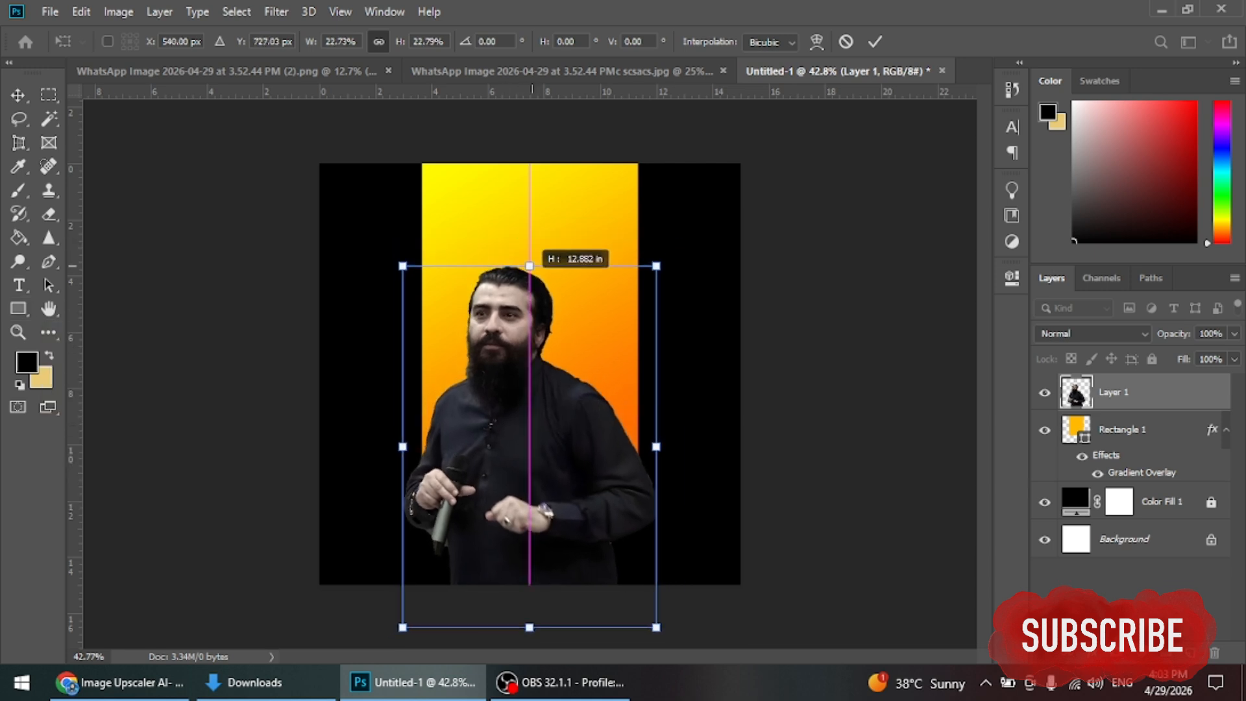
{"action": "left_click_drag", "start_coordinate": [519, 360], "coordinate": [519, 366]}
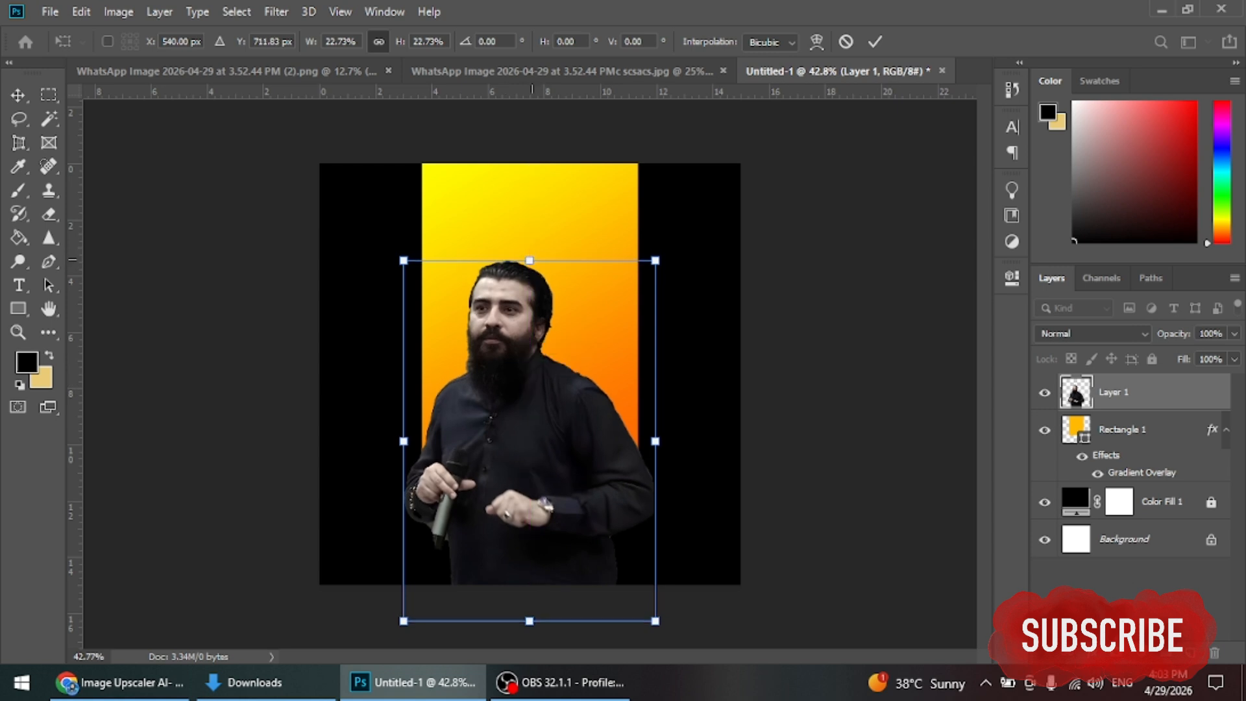
{"action": "left_click_drag", "start_coordinate": [529, 259], "coordinate": [529, 295]}
{"action": "left_click_drag", "start_coordinate": [529, 295], "coordinate": [529, 288]}
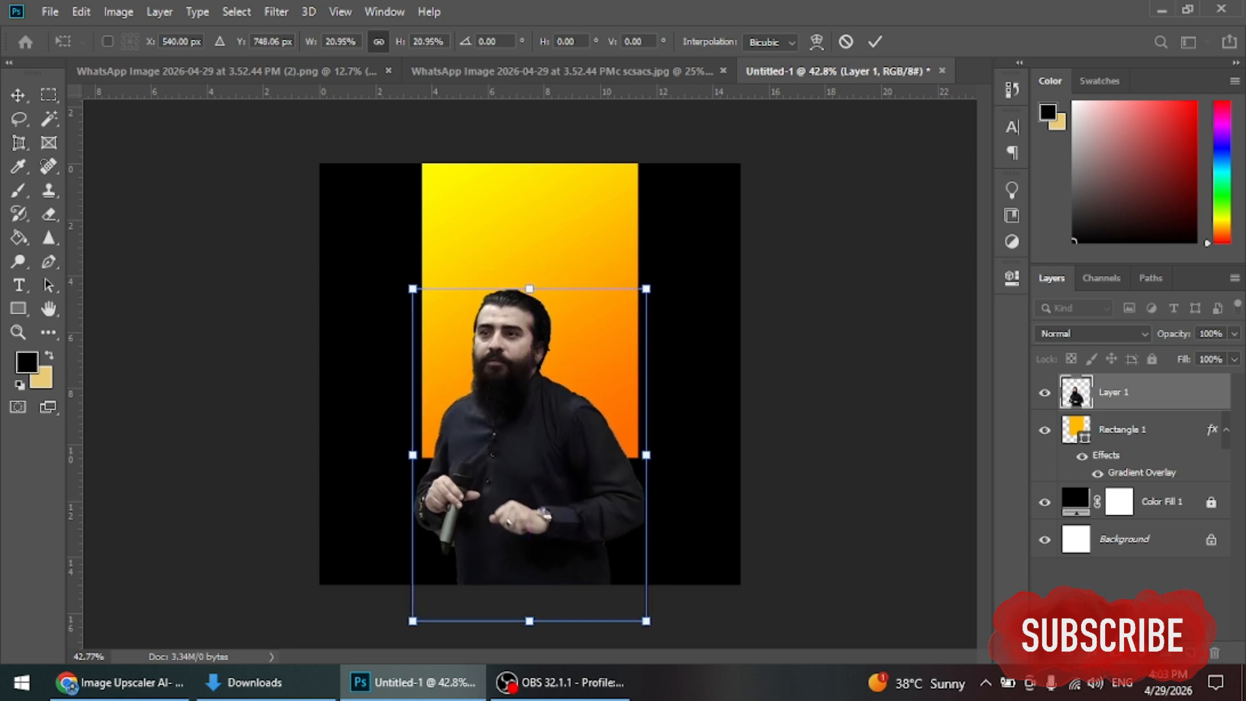
{"action": "left_click", "coordinate": [875, 42]}
Step: Perspective-transform the gradient rectangle so it tapers downward into a beam
{"action": "left_click", "coordinate": [1123, 429]}
{"action": "key", "text": "ctrl+t"}
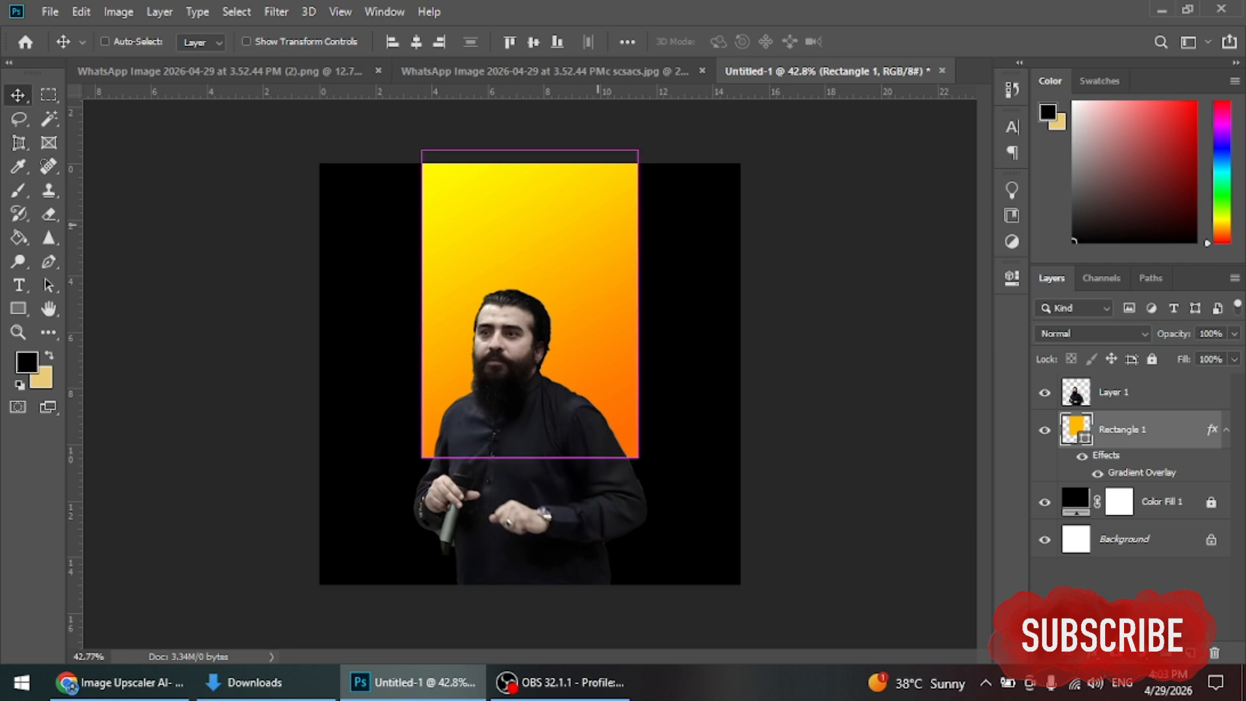
{"action": "right_click", "coordinate": [598, 228]}
{"action": "left_click", "coordinate": [647, 325]}
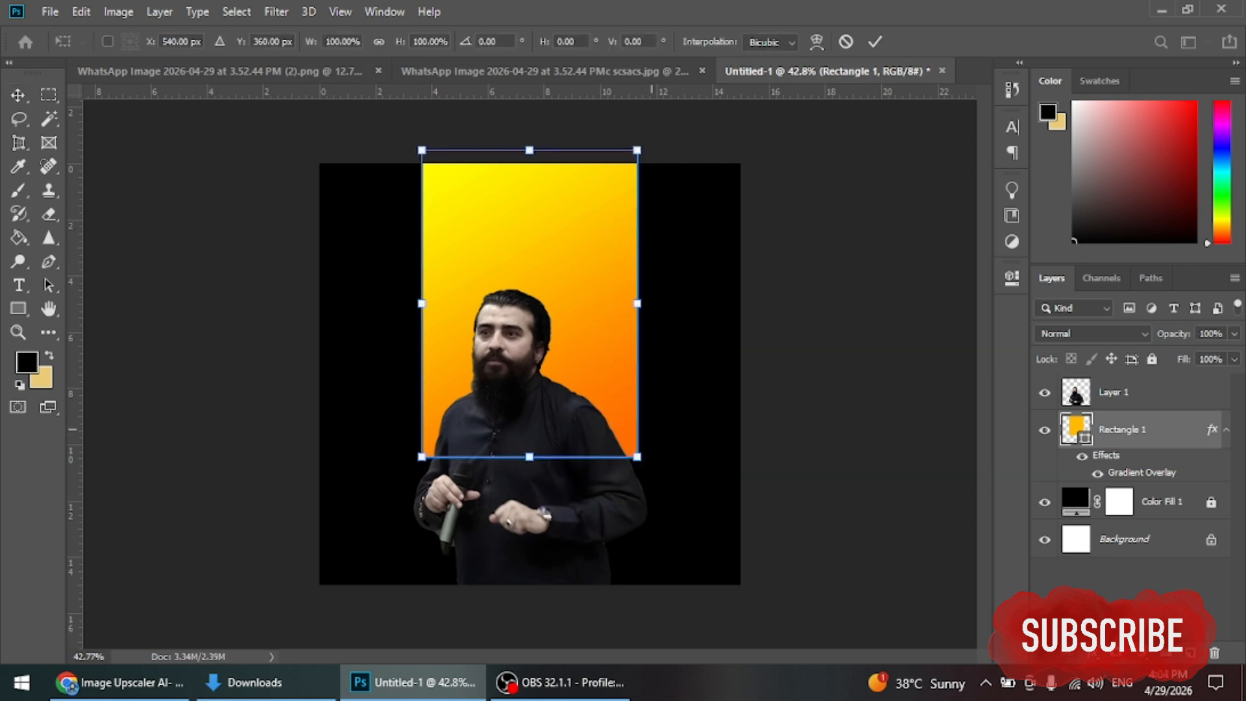
{"action": "left_click_drag", "start_coordinate": [637, 456], "coordinate": [611, 457]}
{"action": "left_click", "coordinate": [874, 42]}
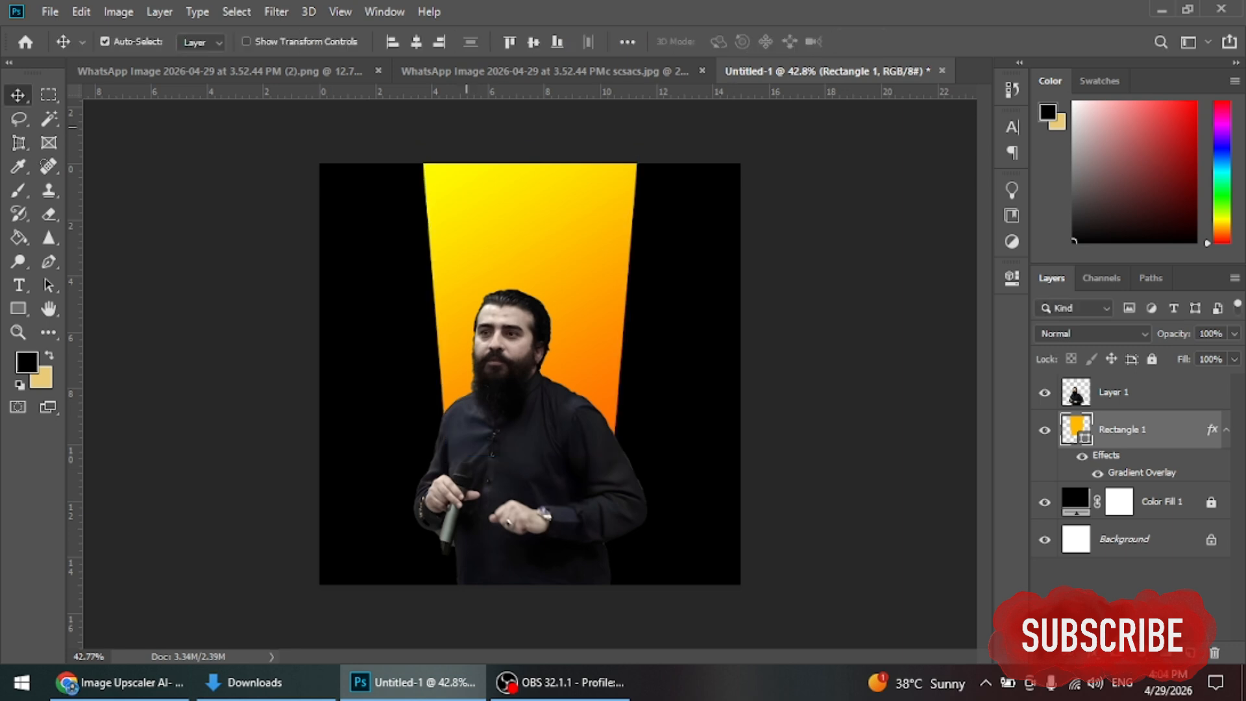
{"action": "left_click", "coordinate": [497, 391]}
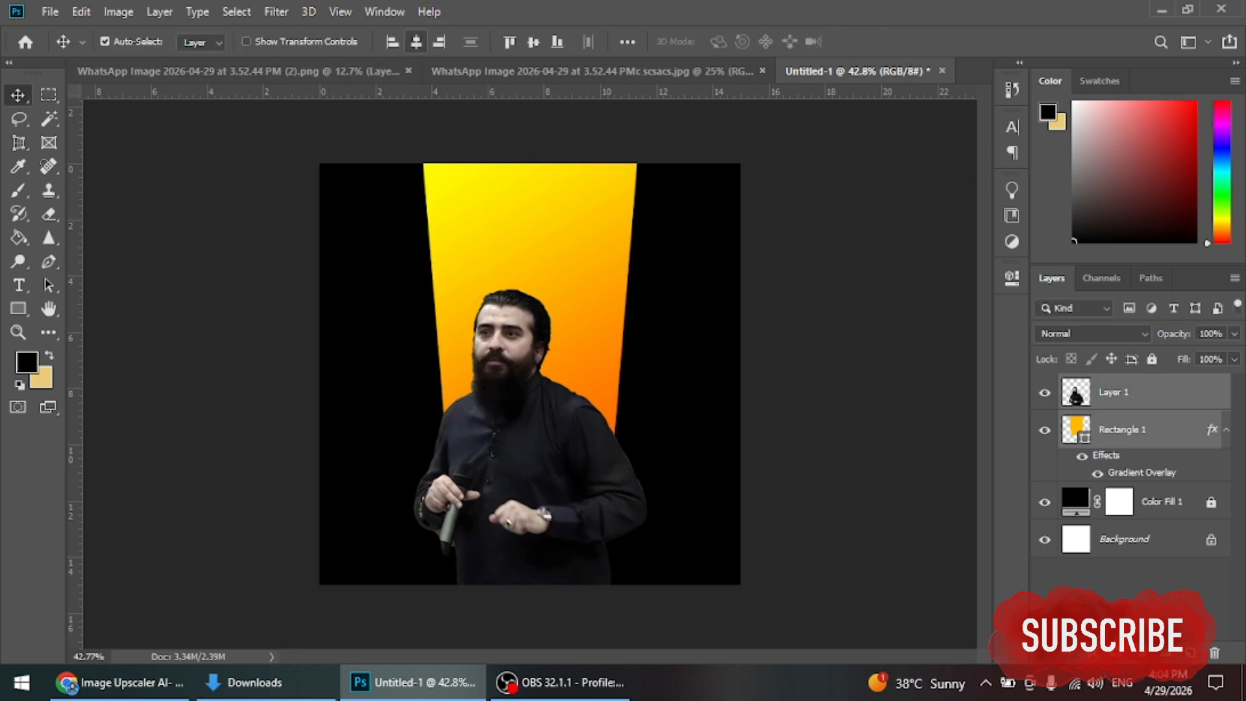
Step: Select the subject in scsacs.jpg, copy him to a new layer, and drag him into the poster
{"action": "left_click", "coordinate": [781, 377]}
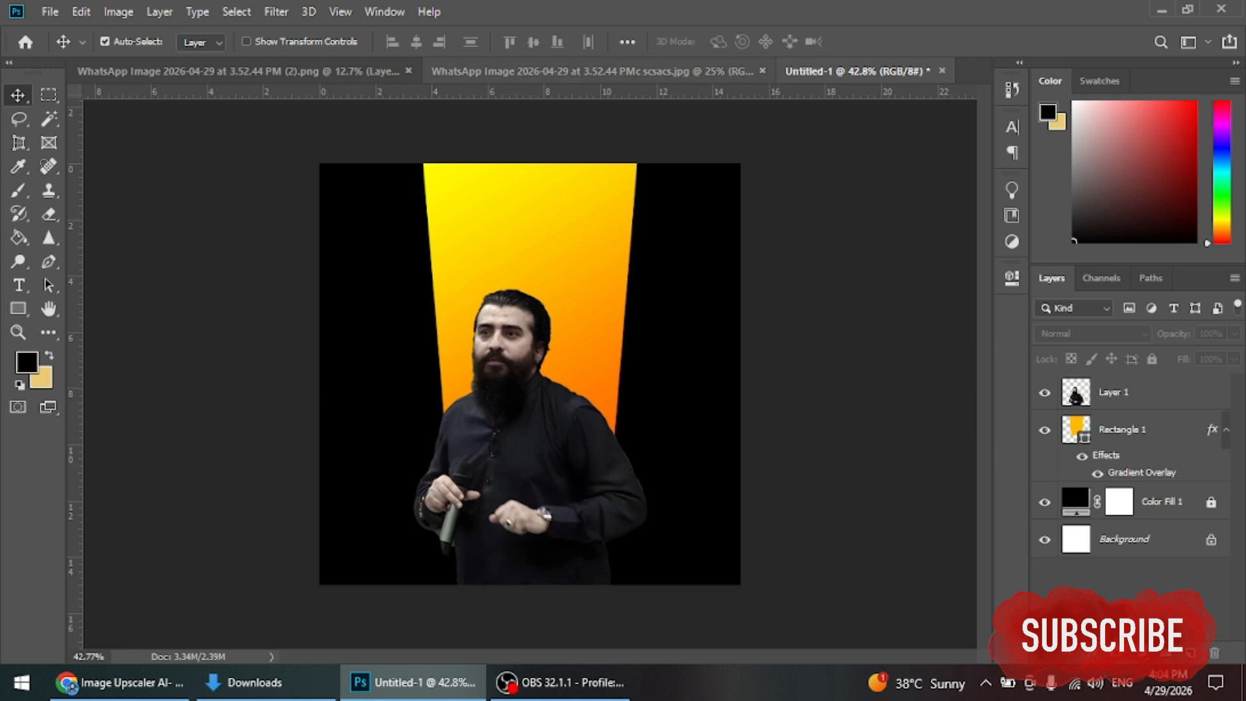
{"action": "left_click", "coordinate": [587, 71]}
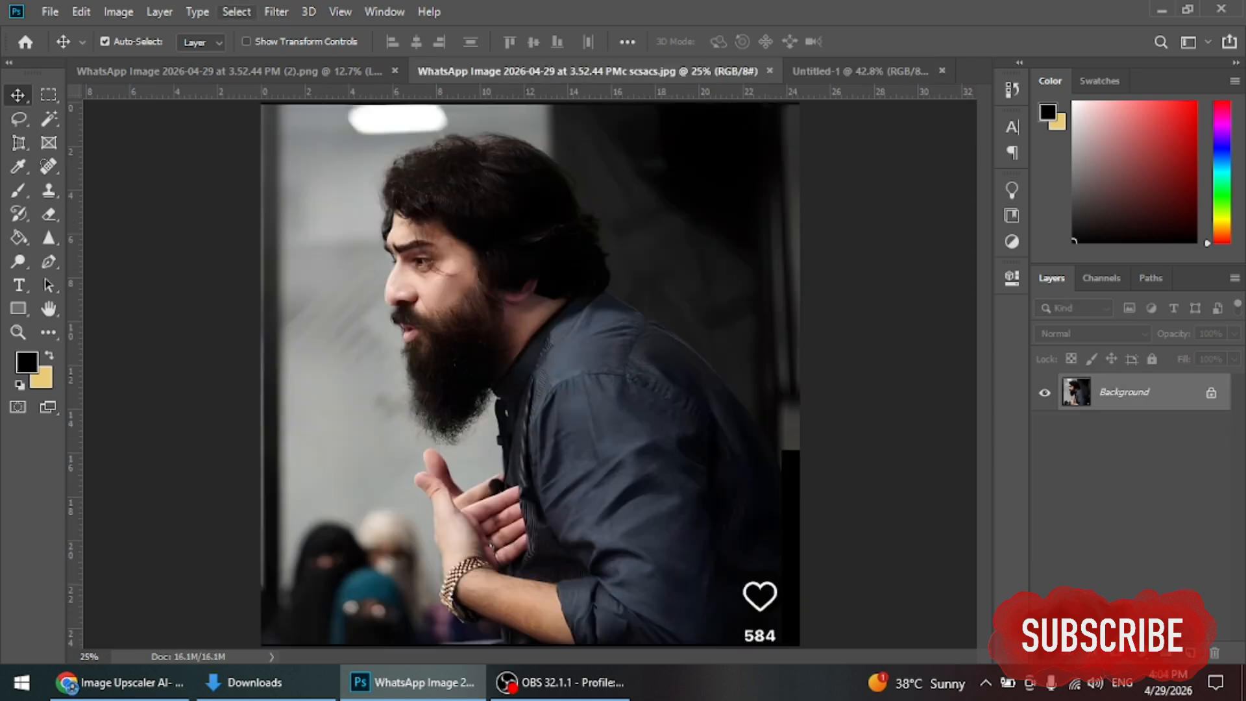
{"action": "left_click", "coordinate": [236, 12]}
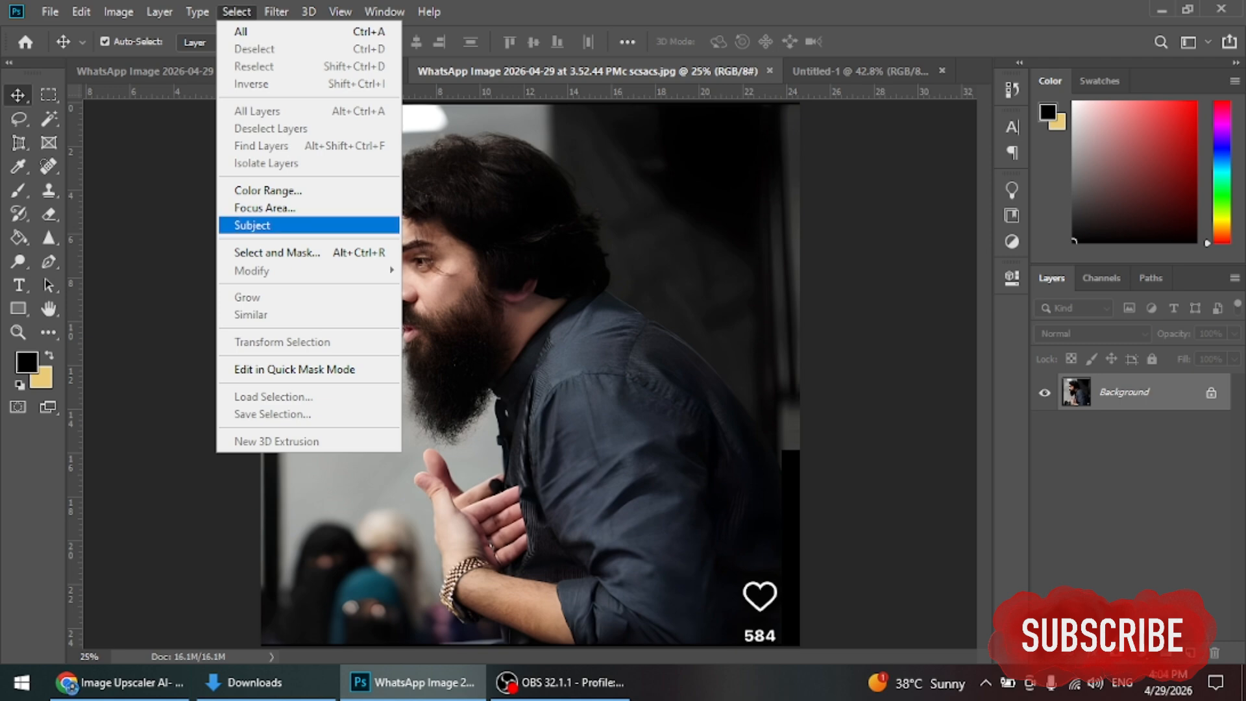
{"action": "left_click", "coordinate": [252, 225]}
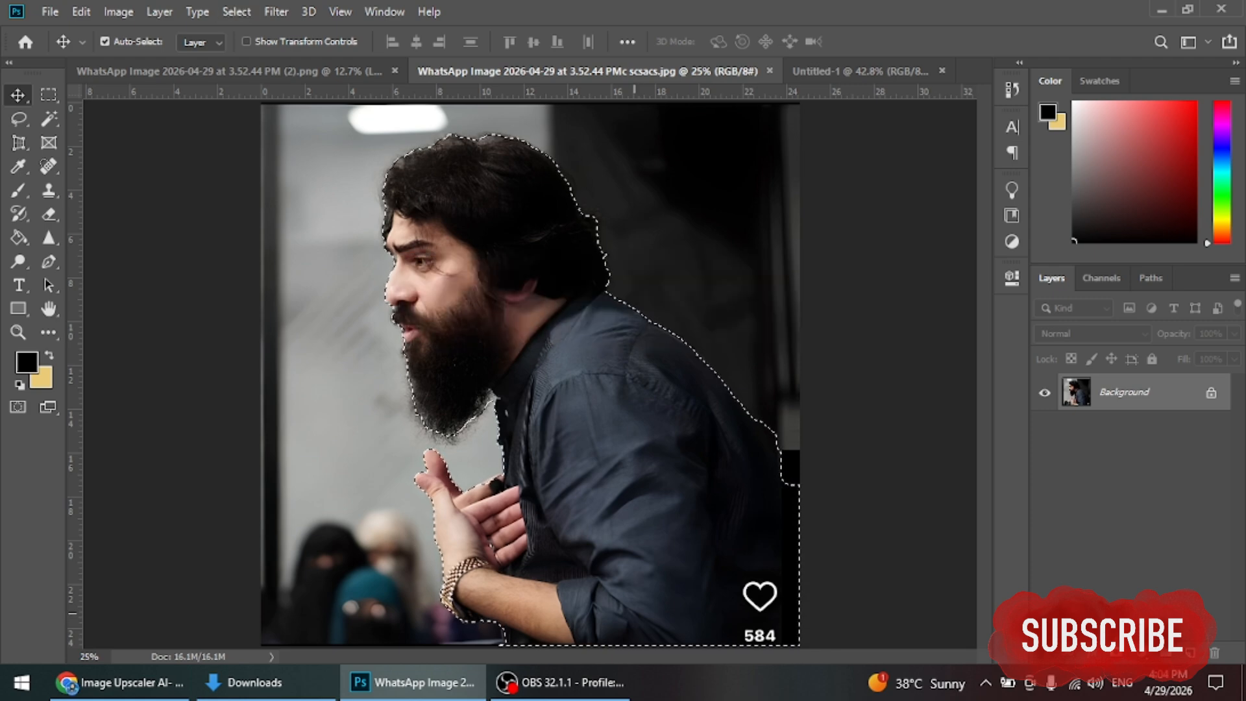
{"action": "key", "text": "ctrl+j"}
{"action": "left_click_drag", "start_coordinate": [1076, 391], "coordinate": [456, 399]}
Step: Shrink the second speaker, flip him horizontally, and move him up into the beam
{"action": "key", "text": "ctrl+t"}
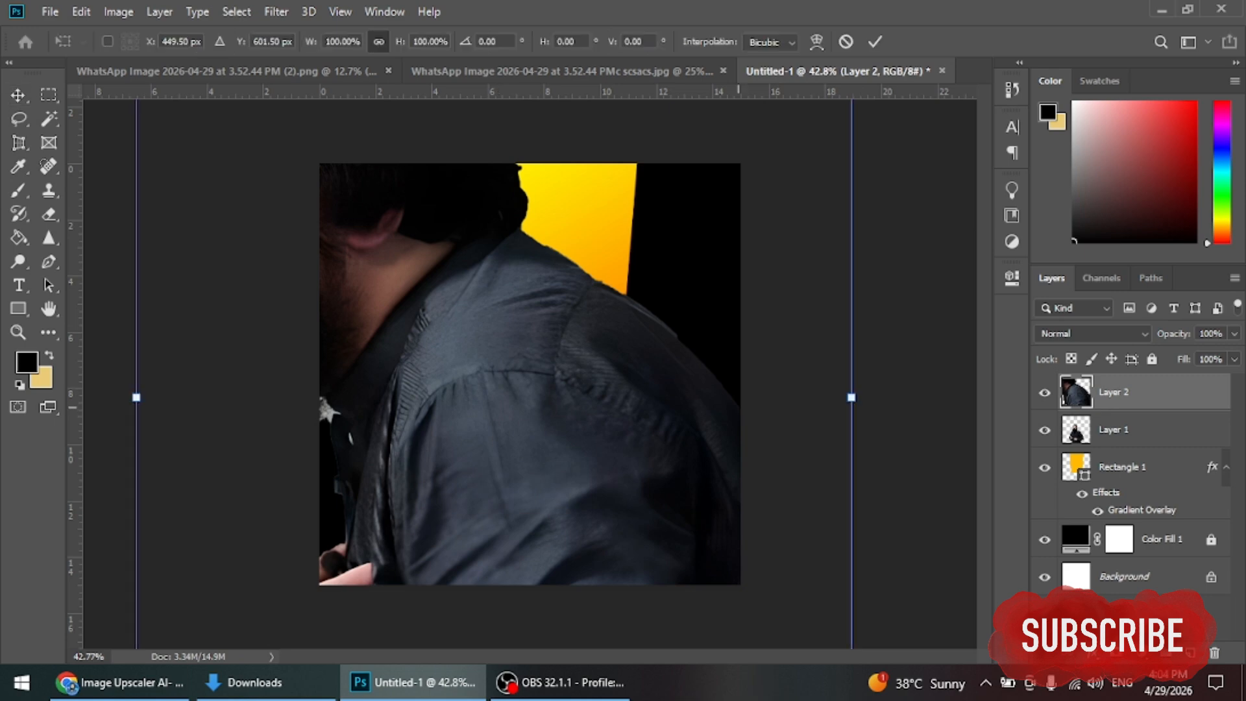
{"action": "left_click_drag", "start_coordinate": [851, 398], "coordinate": [605, 406]}
{"action": "right_click", "coordinate": [527, 166]}
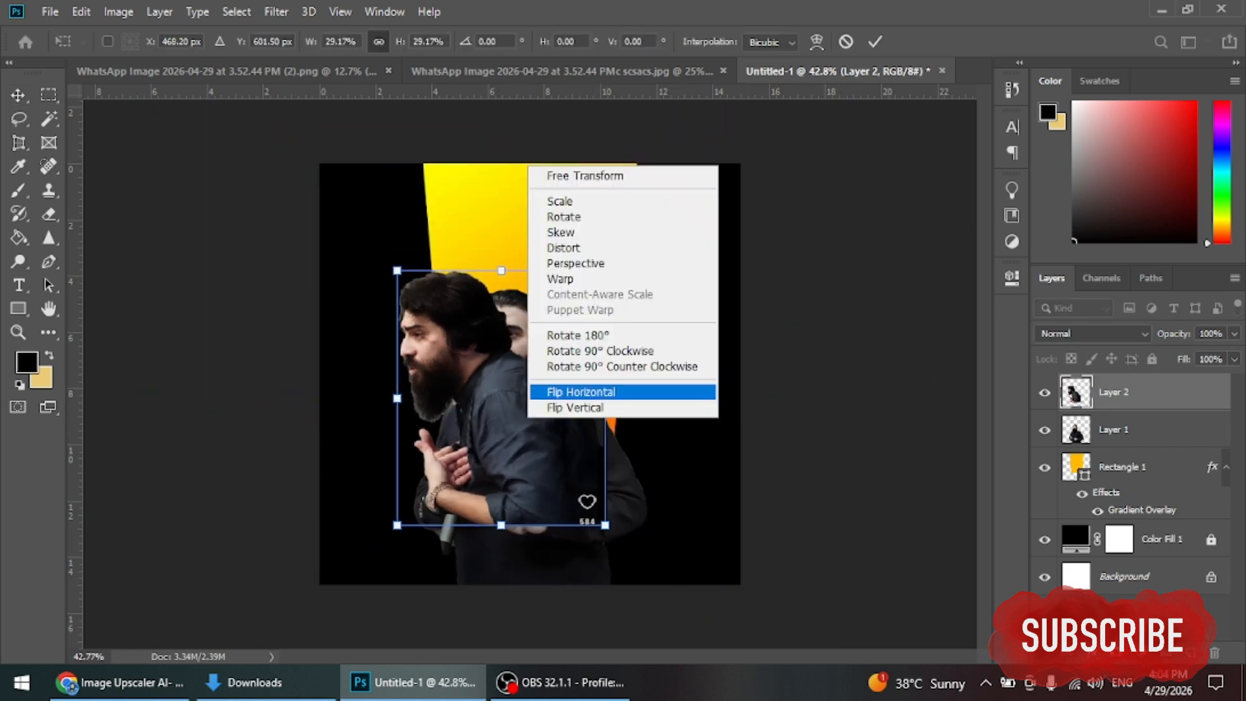
{"action": "left_click", "coordinate": [626, 392]}
{"action": "left_click_drag", "start_coordinate": [537, 382], "coordinate": [553, 326]}
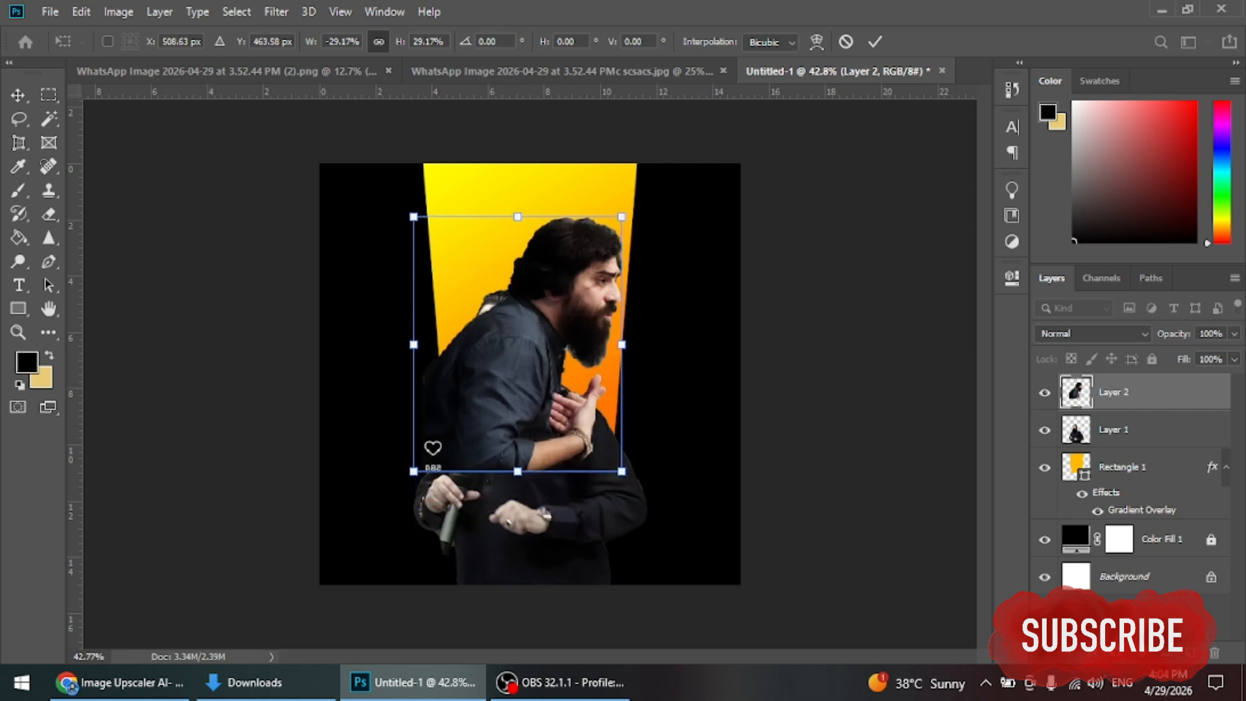
{"action": "key", "text": "Return"}
Step: Move the second speaker behind the main speaker and set his blend mode to Luminosity
{"action": "key", "text": "ctrl+bracketleft"}
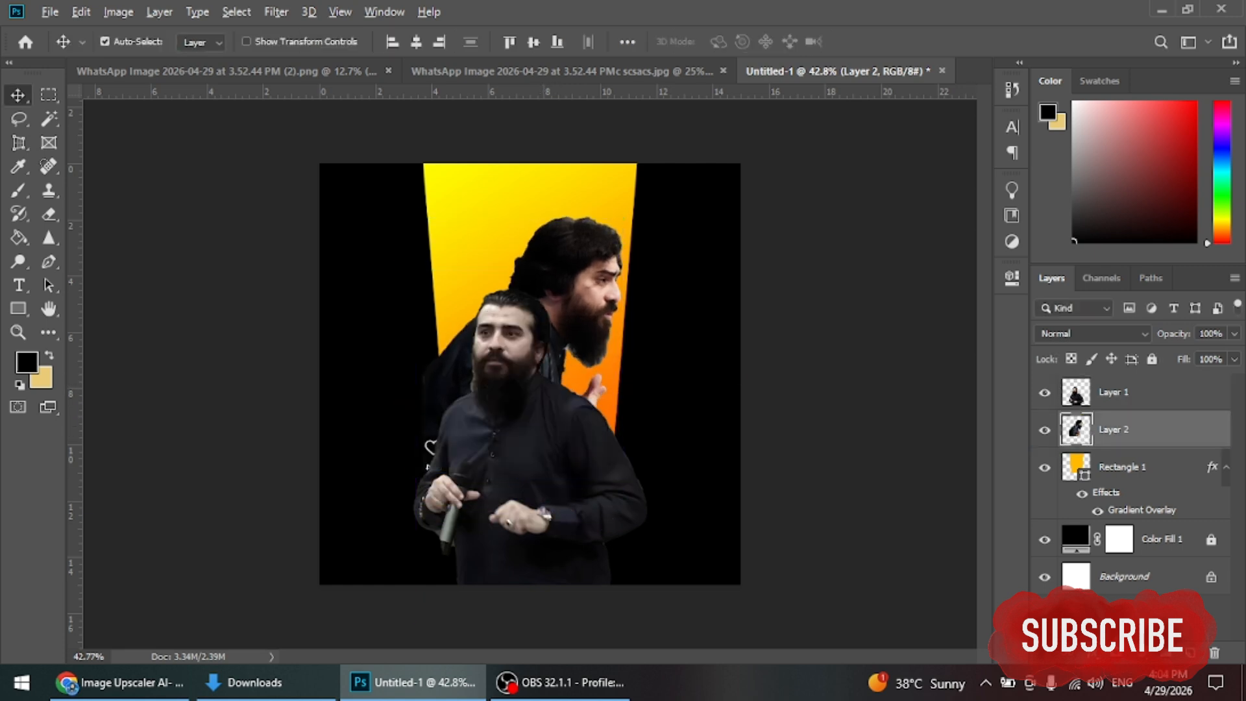
{"action": "key", "text": "ctrl+alt+g"}
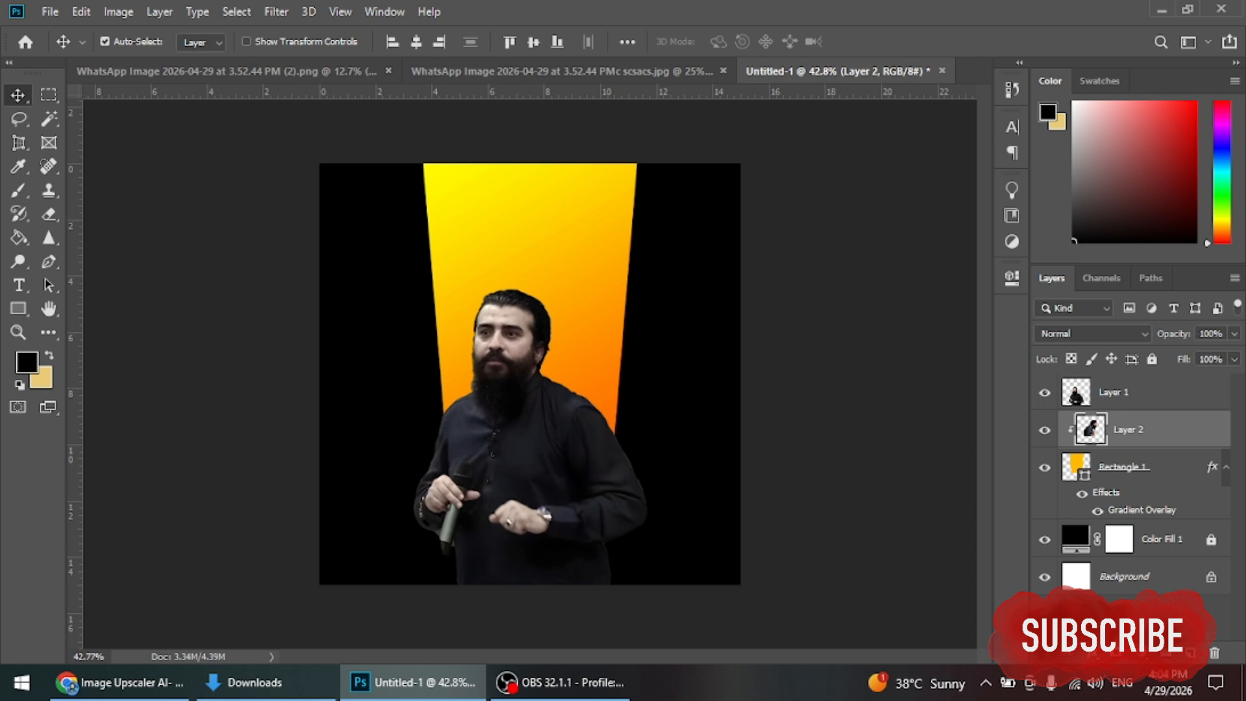
{"action": "key", "text": "alt"}
{"action": "key", "text": "ctrl+alt+g"}
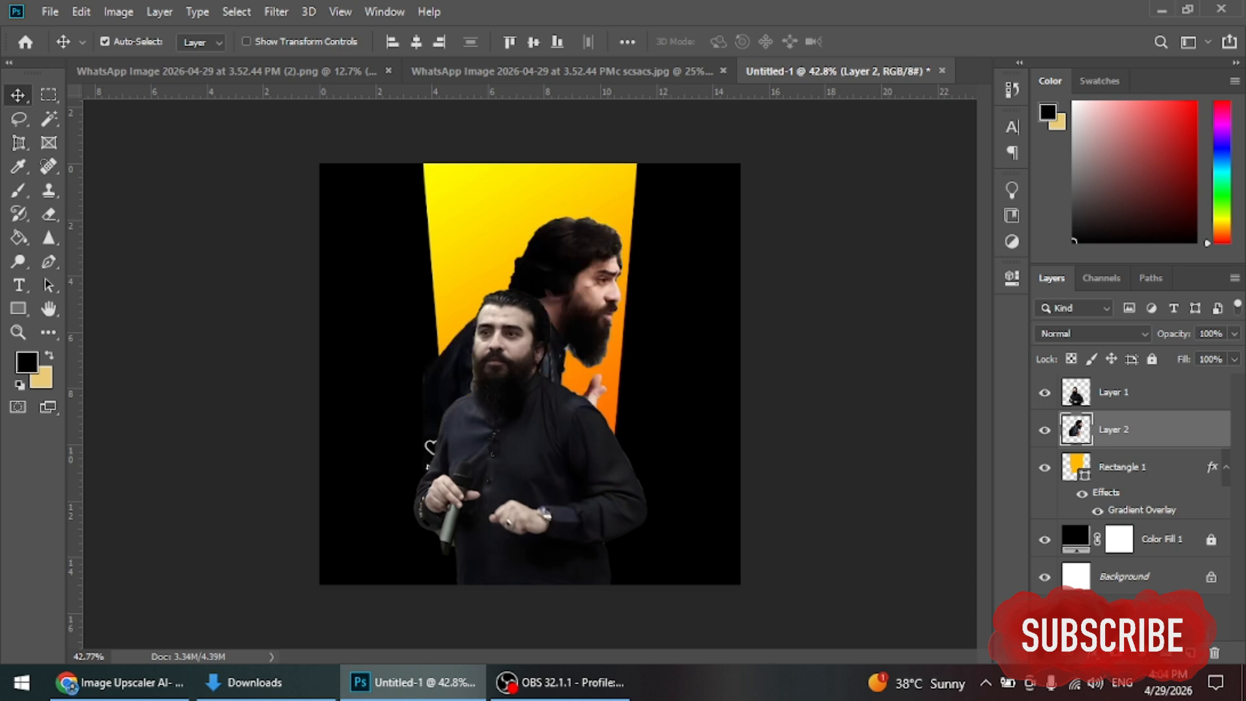
{"action": "left_click", "coordinate": [1093, 332]}
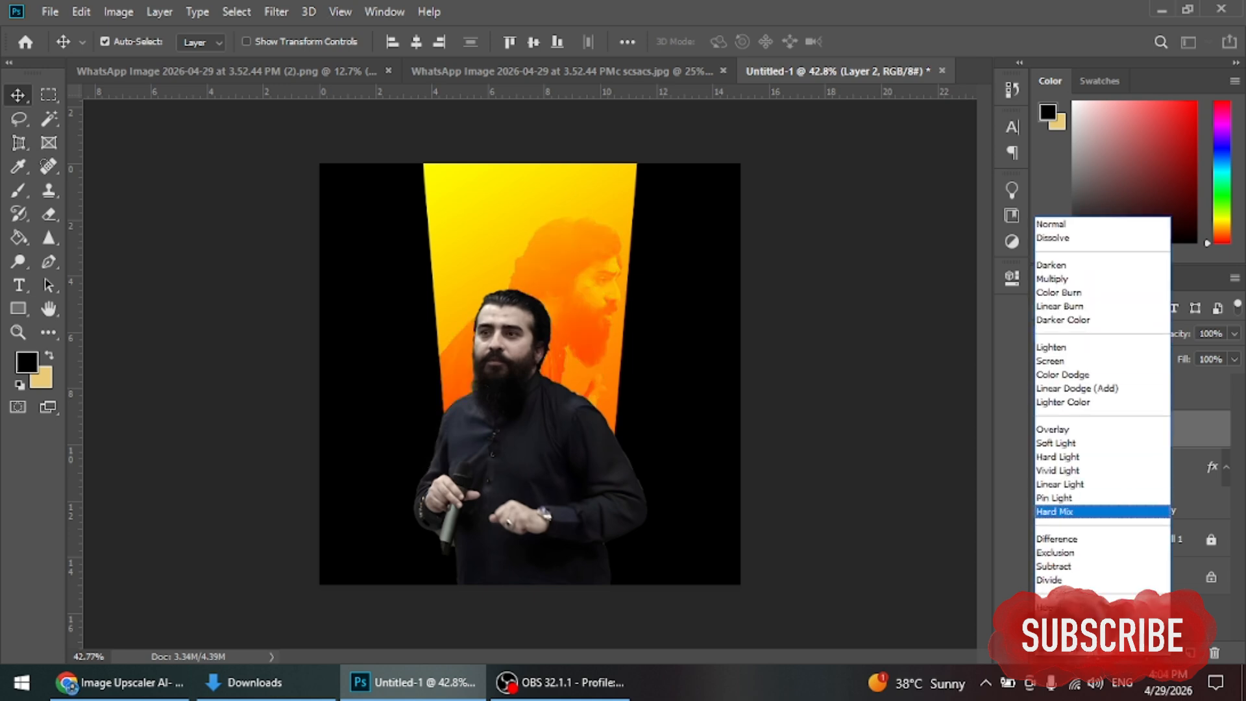
{"action": "left_click", "coordinate": [1064, 648]}
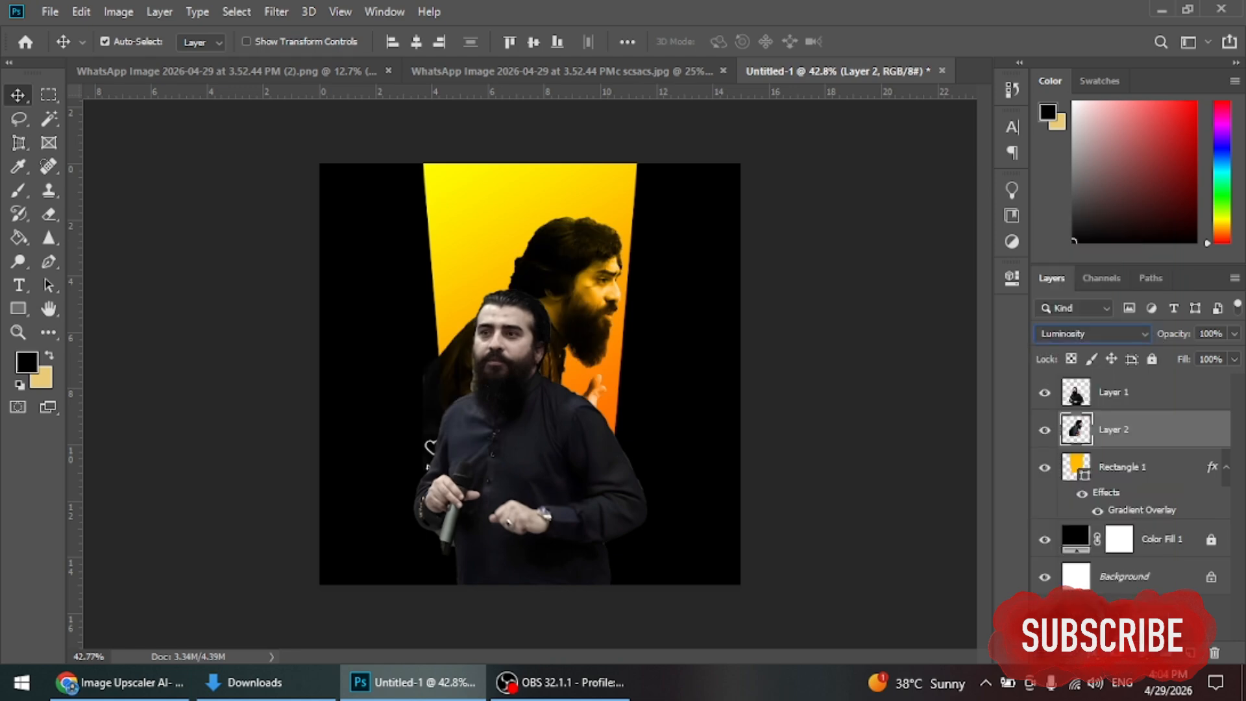
Step: Resize and reposition the second speaker with Free Transform, nudging the figures right
{"action": "key", "text": "ctrl+t"}
{"action": "left_click_drag", "start_coordinate": [621, 344], "coordinate": [701, 258]}
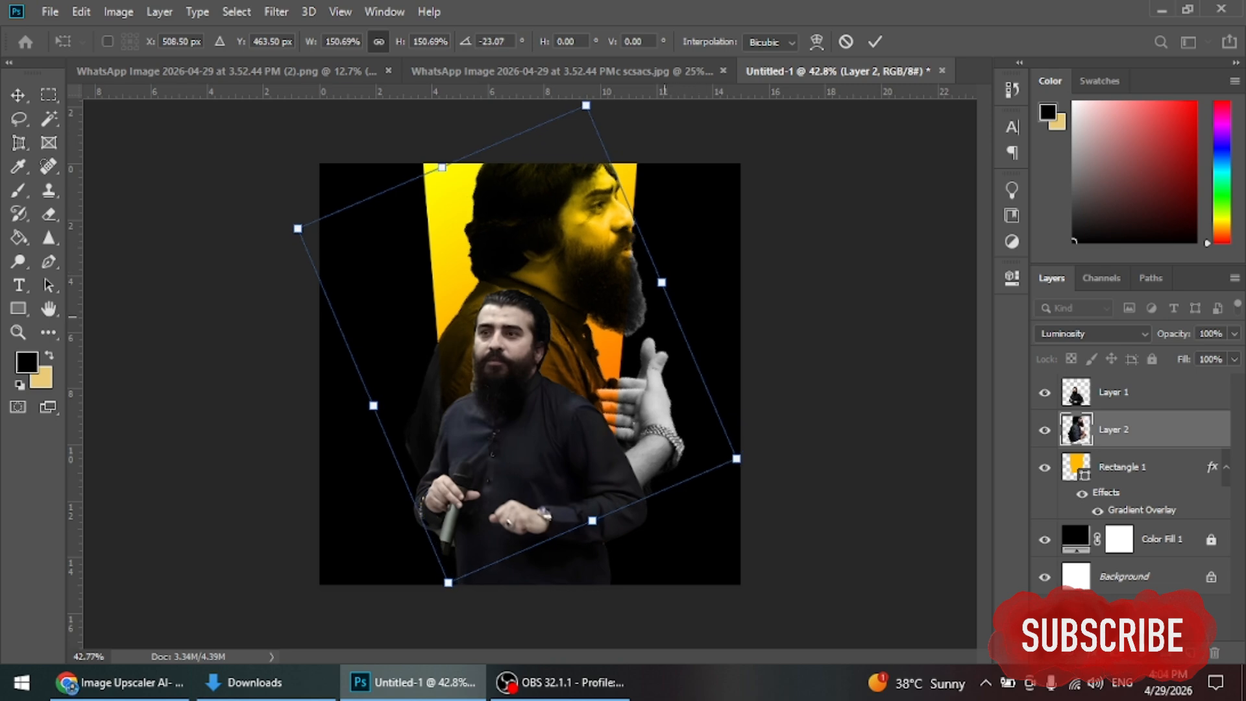
{"action": "left_click_drag", "start_coordinate": [630, 319], "coordinate": [633, 395]}
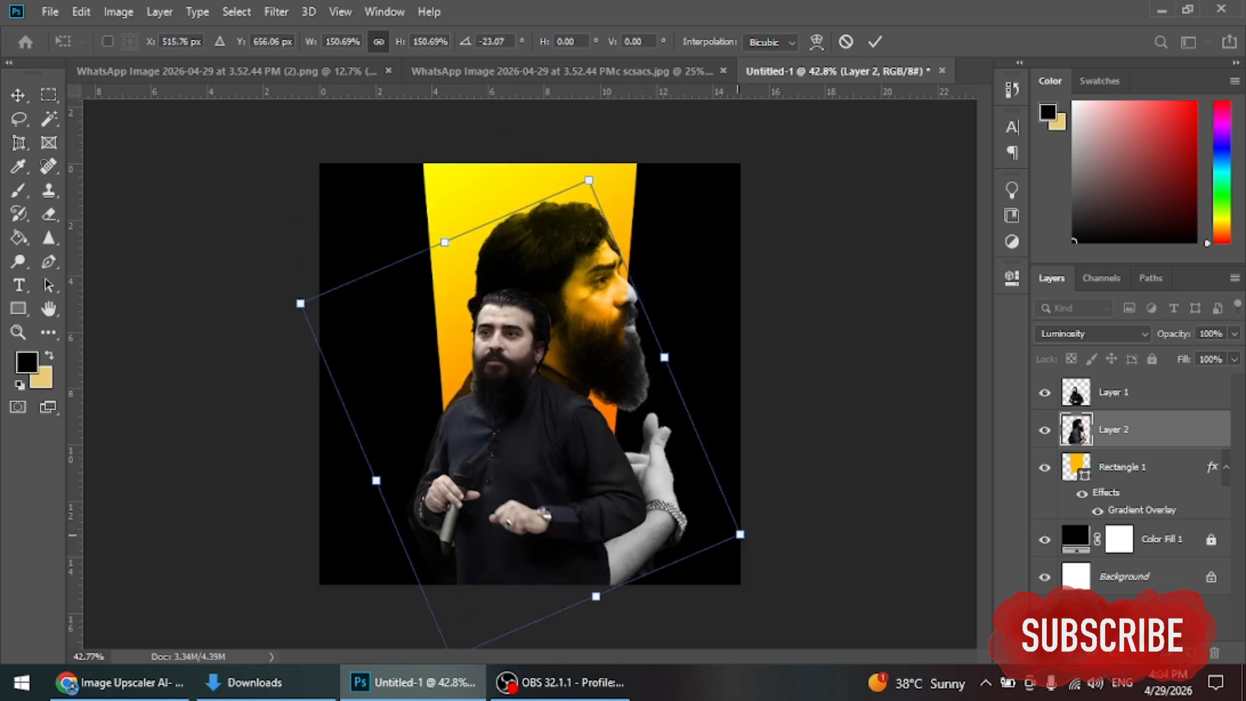
{"action": "left_click_drag", "start_coordinate": [702, 447], "coordinate": [651, 328]}
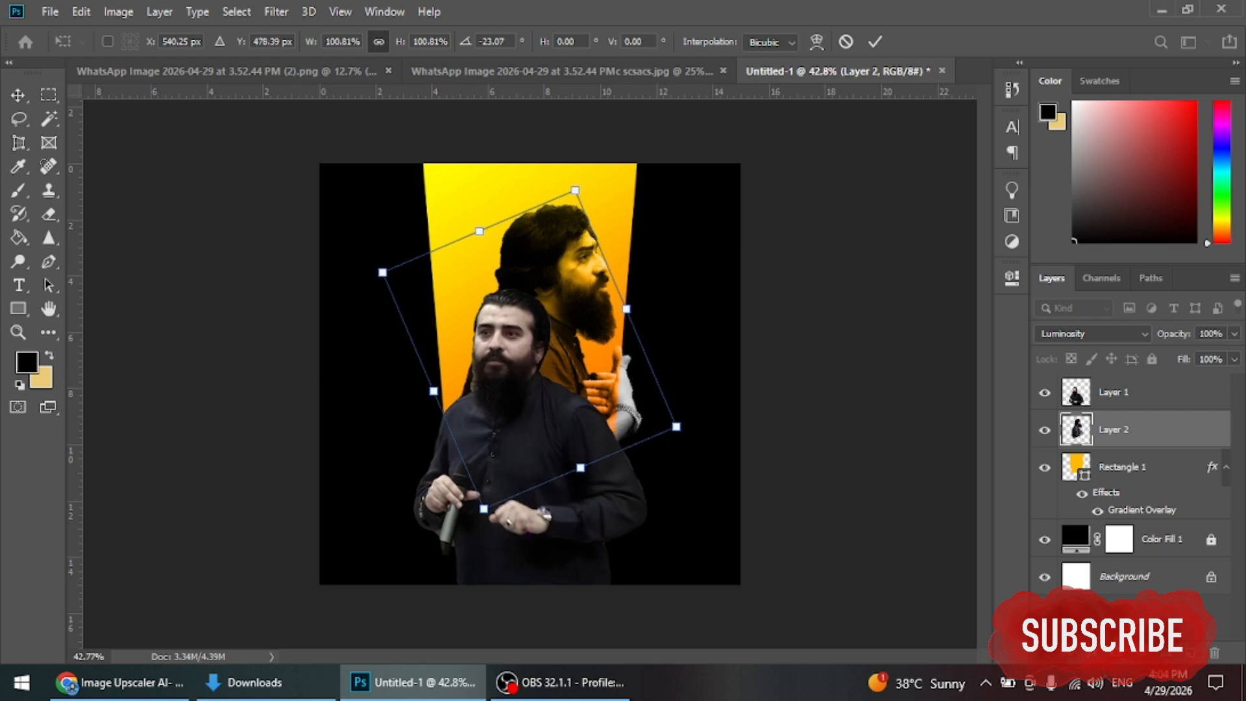
{"action": "key", "text": "Return"}
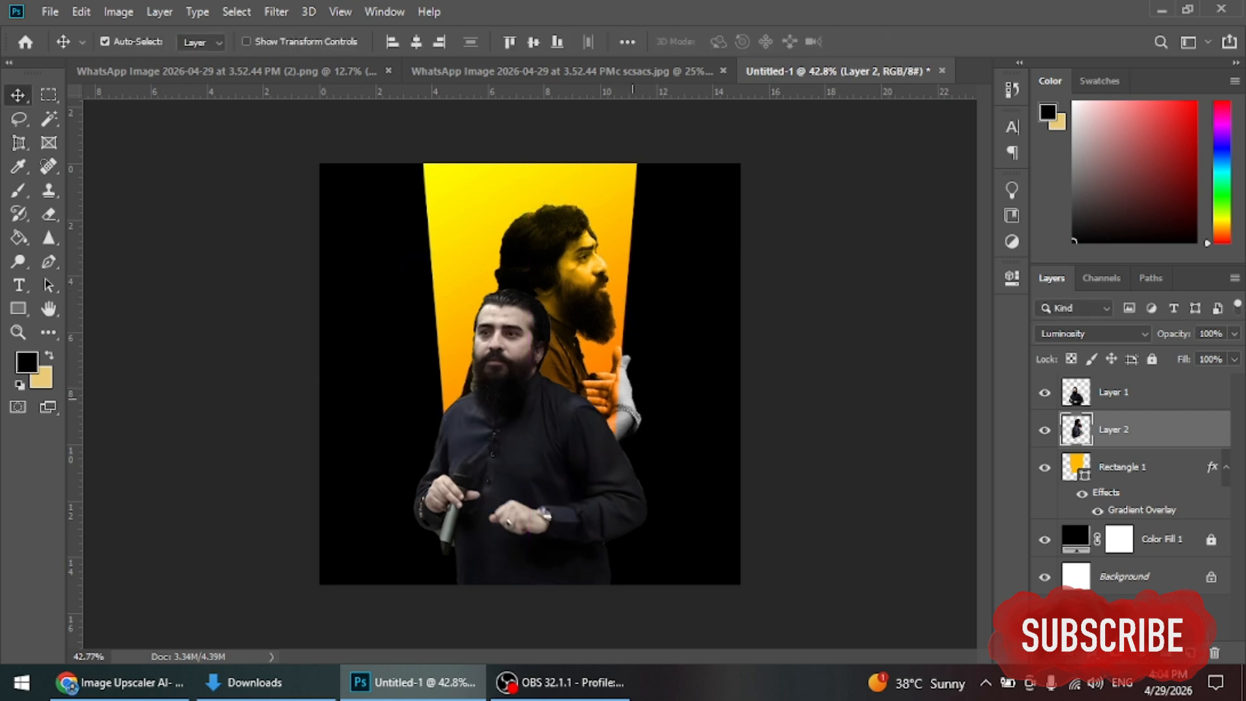
{"action": "left_click_drag", "start_coordinate": [630, 413], "coordinate": [631, 413]}
Step: Turn off Auto-Select and move only the second speaker right and down
{"action": "left_click", "coordinate": [105, 41]}
{"action": "left_click", "coordinate": [1113, 429]}
{"action": "key", "text": "ctrl+t"}
{"action": "left_click_drag", "start_coordinate": [598, 355], "coordinate": [661, 374]}
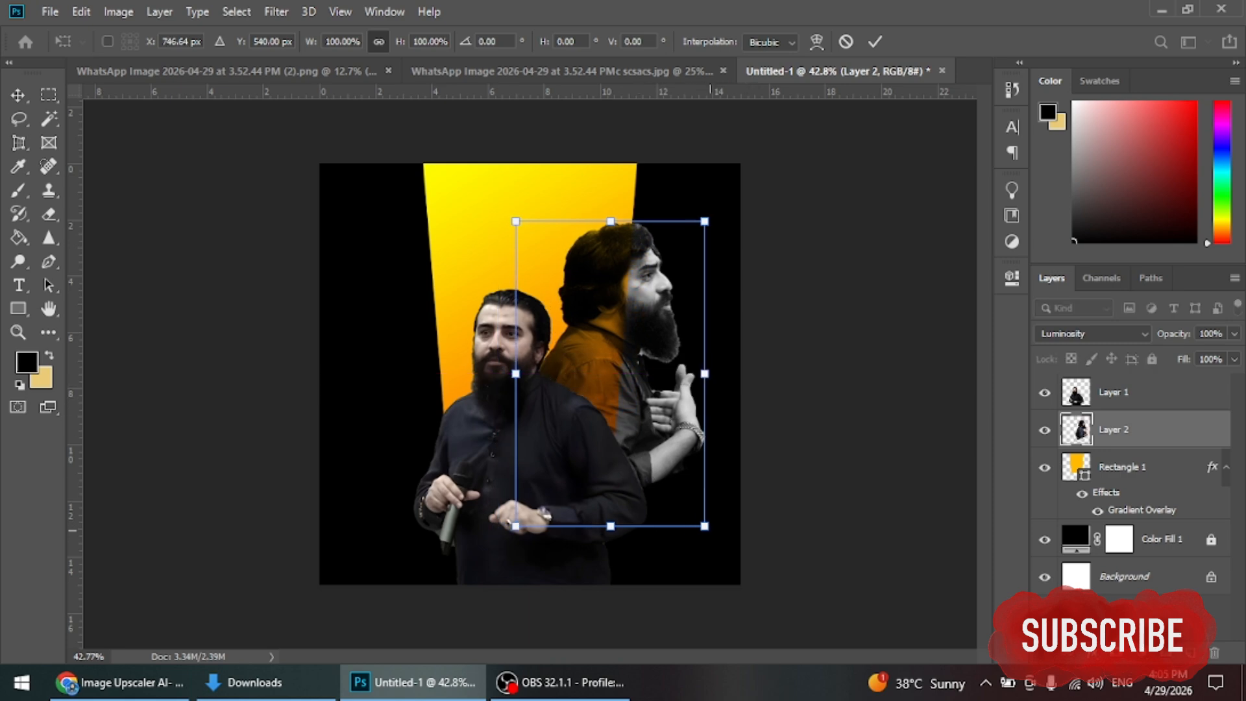
{"action": "key", "text": "Return"}
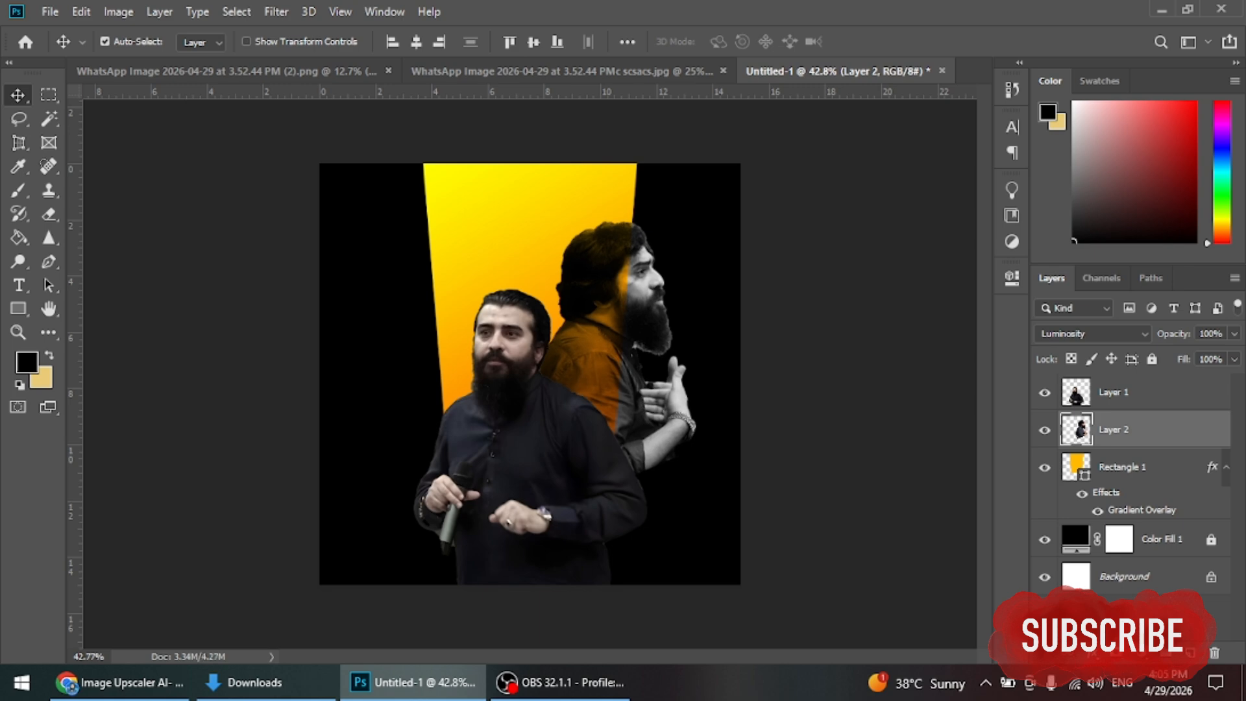
Step: Set the second speaker to 32% opacity and clip him to the beam, made a Smart Object
{"action": "left_click", "coordinate": [1234, 333]}
{"action": "left_click_drag", "start_coordinate": [1235, 354], "coordinate": [1174, 355]}
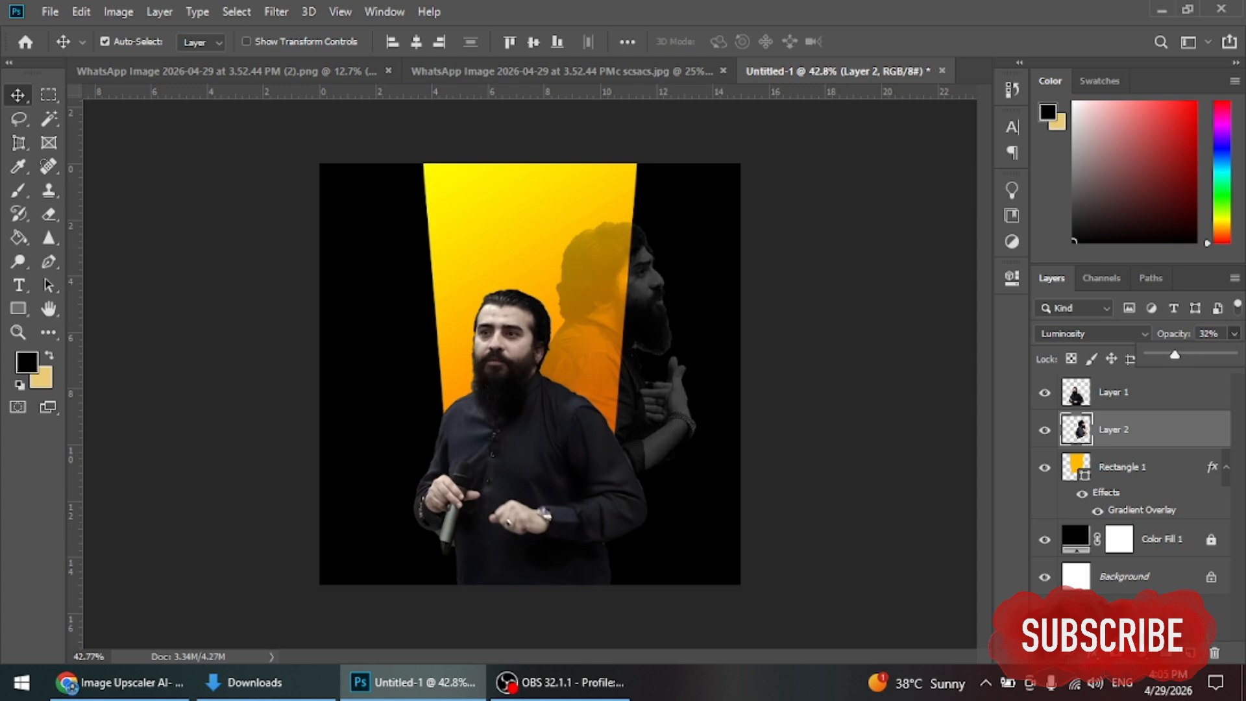
{"action": "left_click", "coordinate": [1135, 467]}
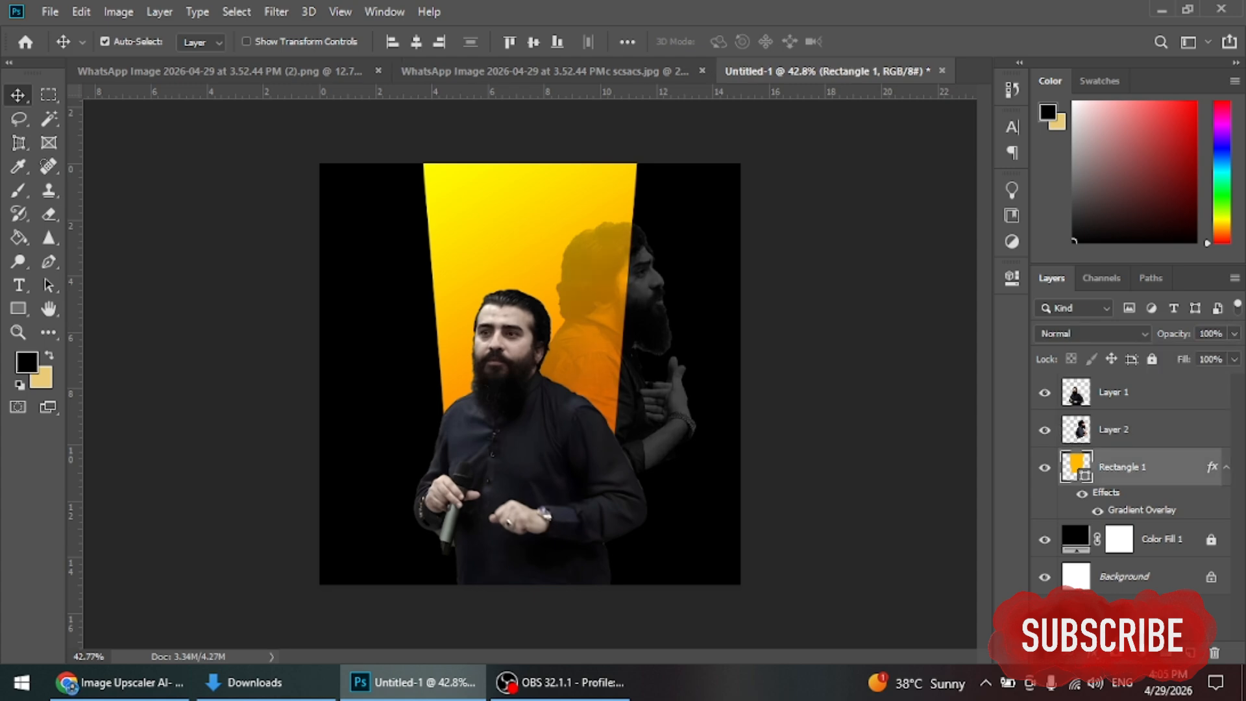
{"action": "right_click", "coordinate": [1151, 467]}
{"action": "left_click", "coordinate": [979, 253]}
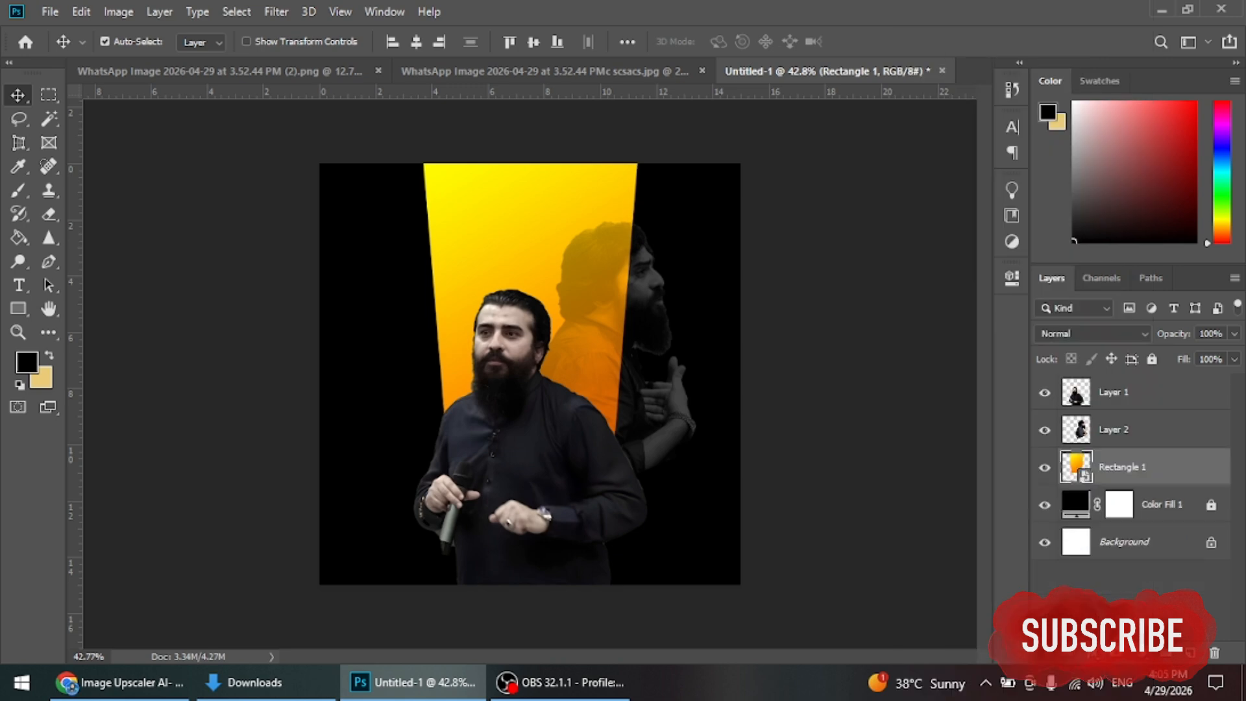
{"action": "left_click", "coordinate": [1113, 429]}
{"action": "key", "text": "alt"}
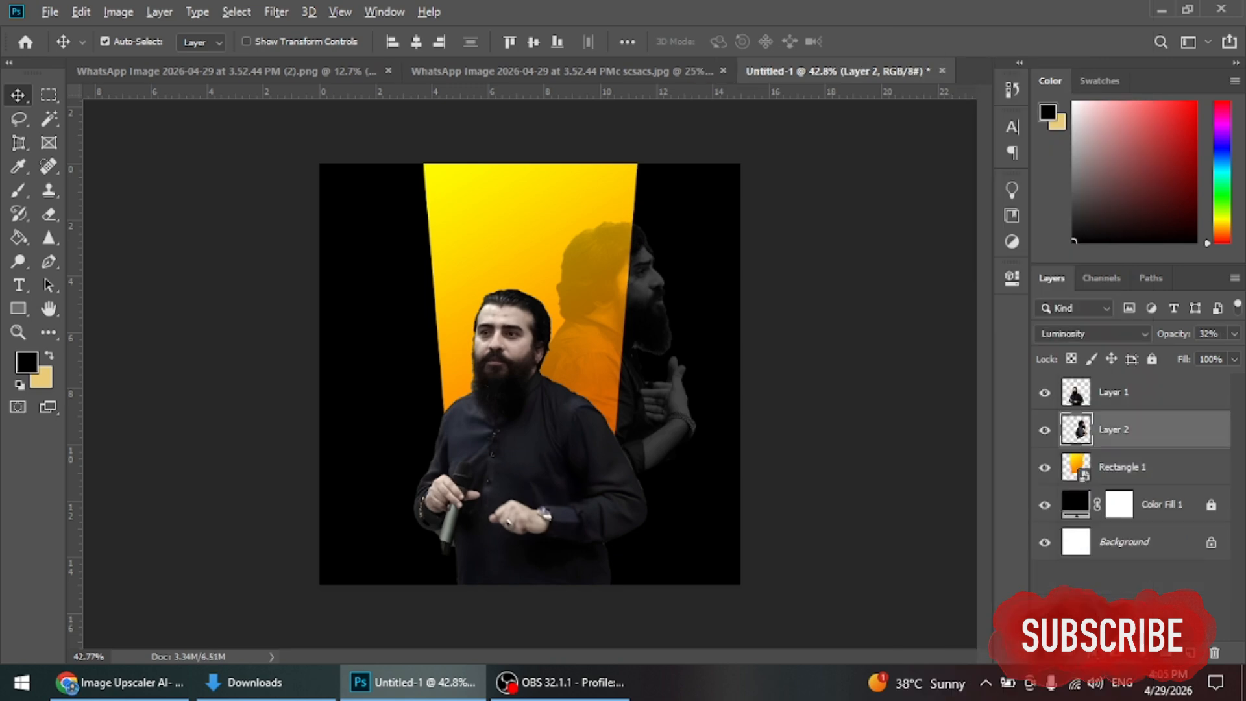
{"action": "key", "text": "ctrl+alt+g"}
Step: Move the second speaker left inside the beam and scale him to about 82%
{"action": "key", "text": "ctrl+t"}
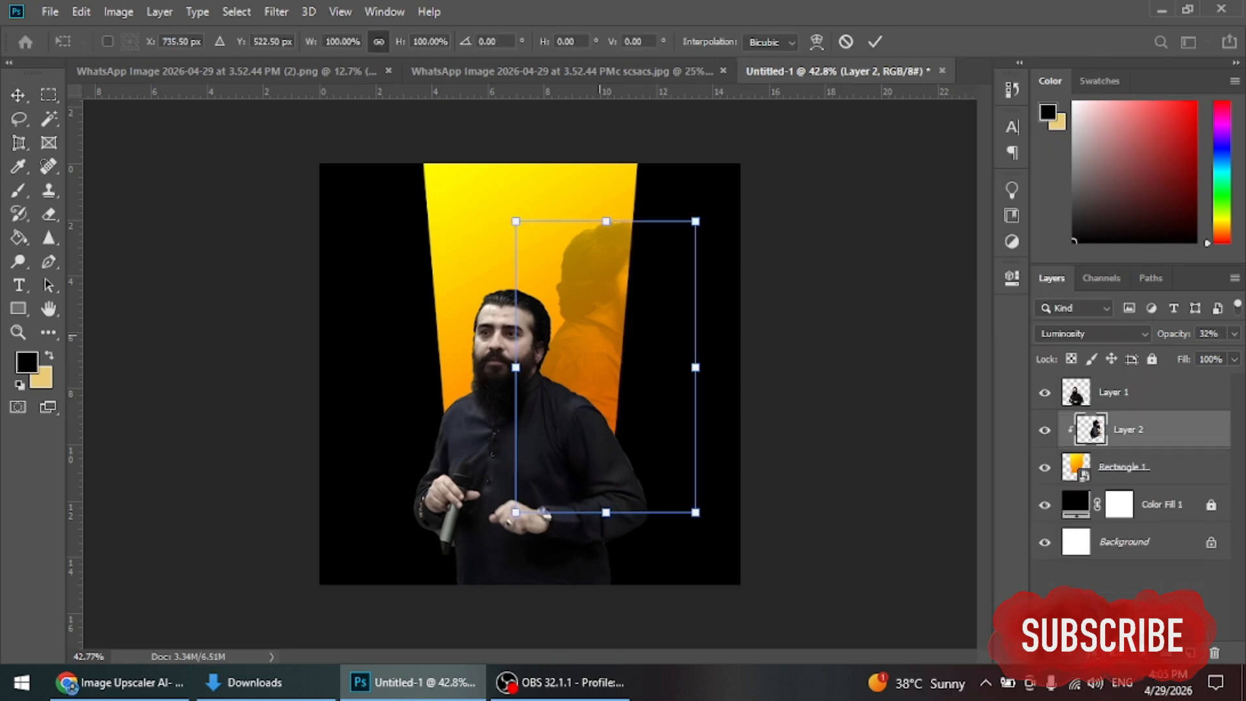
{"action": "left_click_drag", "start_coordinate": [591, 363], "coordinate": [561, 364]}
{"action": "left_click_drag", "start_coordinate": [580, 296], "coordinate": [573, 295]}
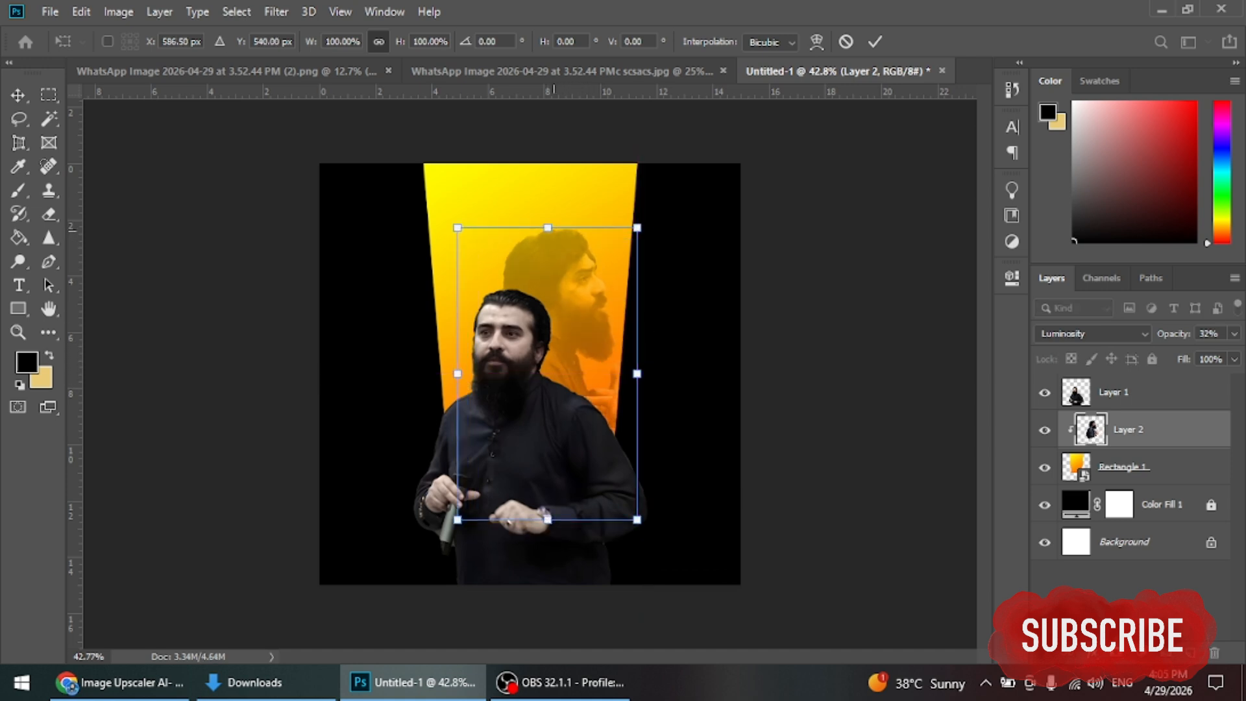
{"action": "left_click_drag", "start_coordinate": [637, 228], "coordinate": [611, 273]}
{"action": "left_click_drag", "start_coordinate": [615, 272], "coordinate": [637, 254]}
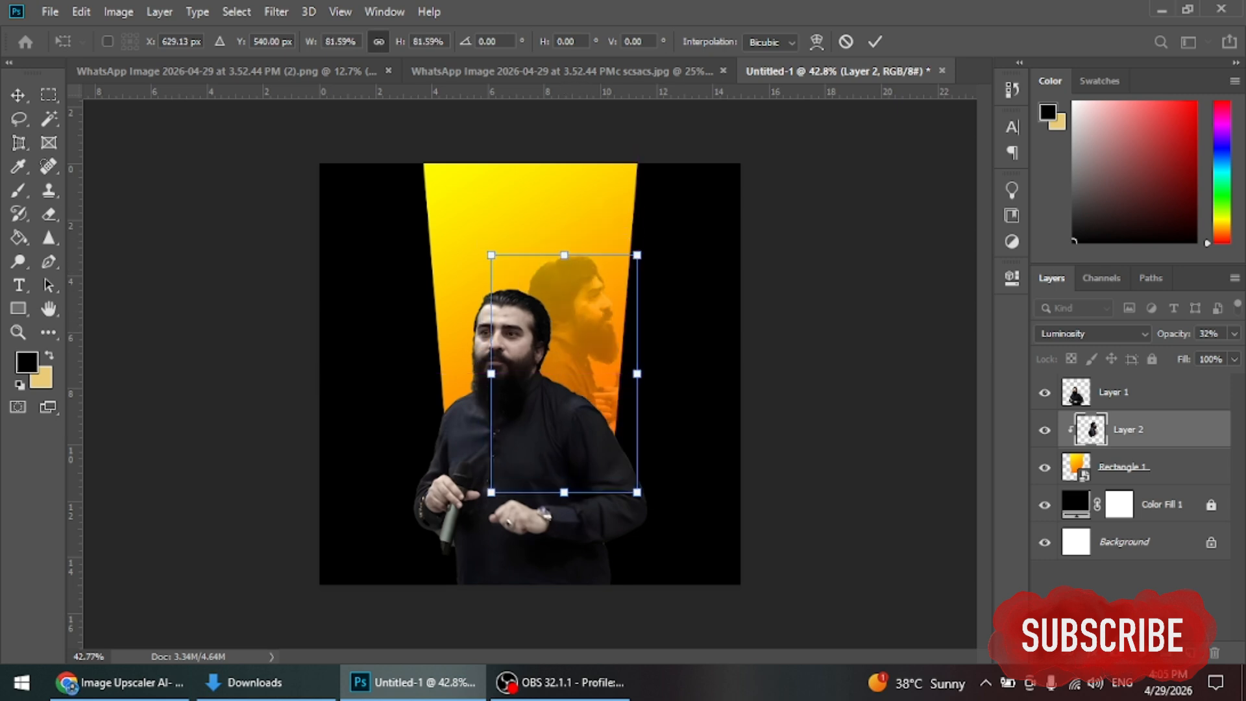
{"action": "left_click", "coordinate": [875, 41]}
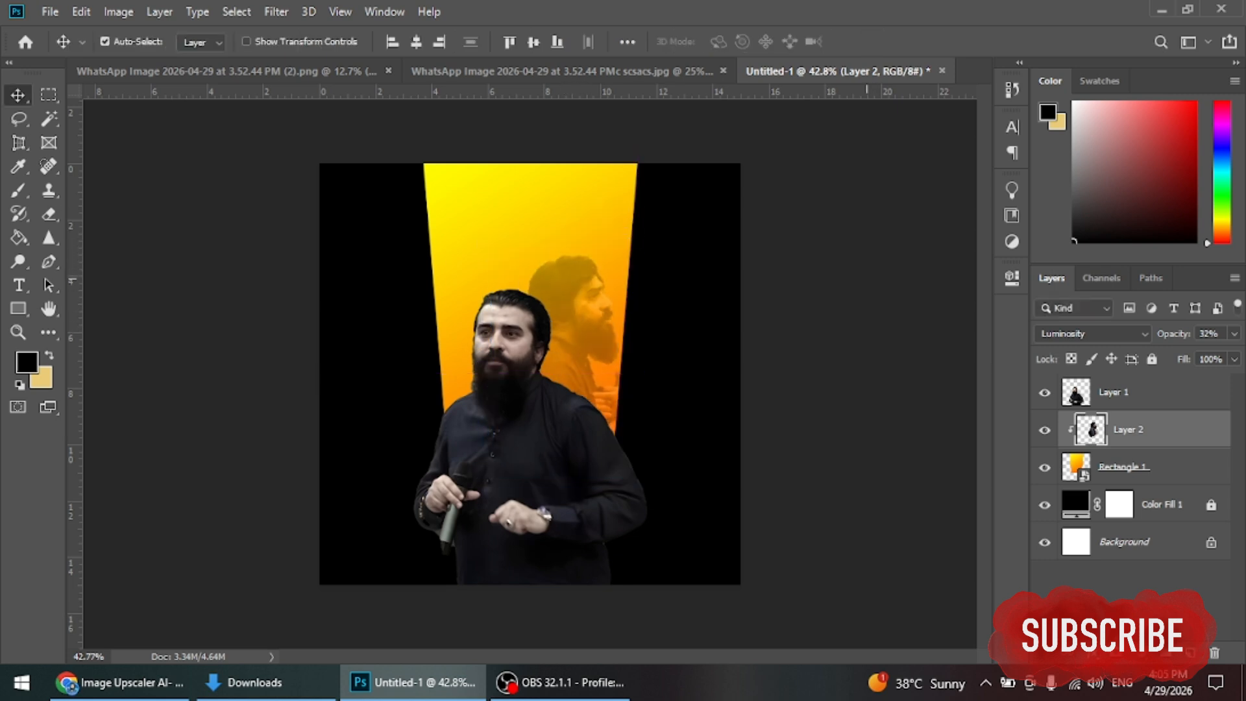
{"action": "key", "text": "ctrl+alt+a"}
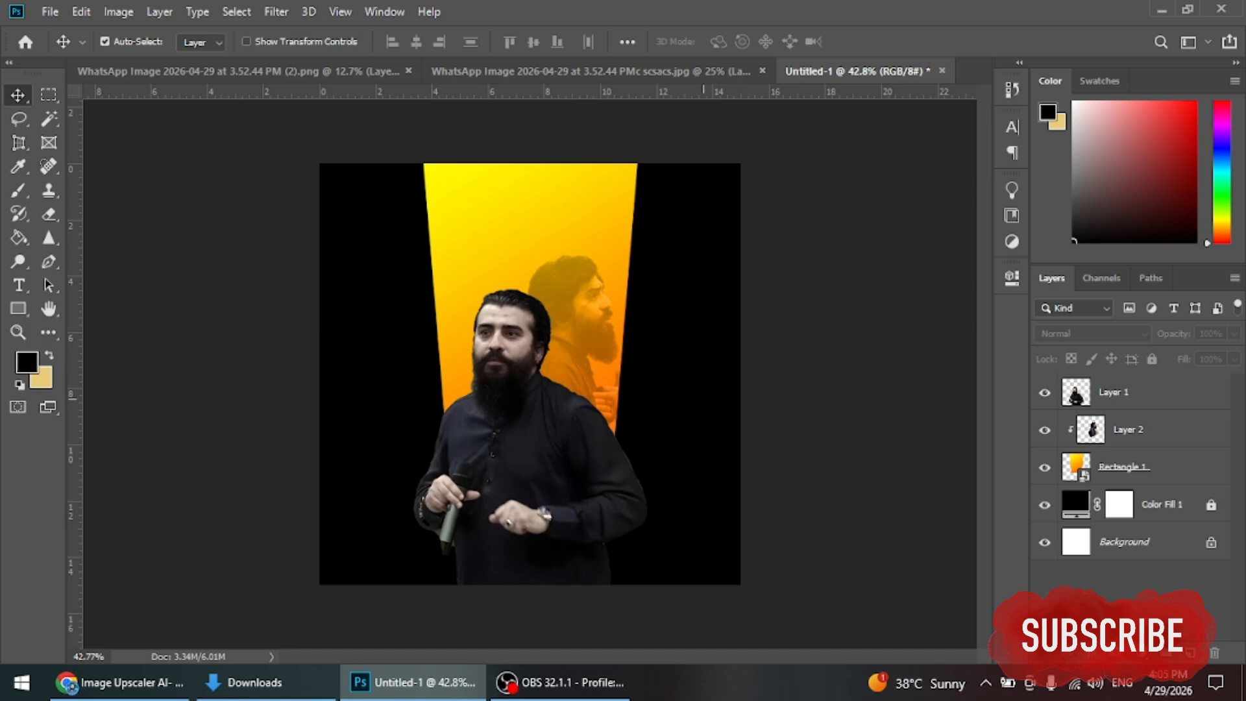
Step: Bring the first WhatsApp image in from Downloads and type 'Meet' at 84.35 pt
{"action": "left_click", "coordinate": [254, 682]}
{"action": "left_click_drag", "start_coordinate": [206, 181], "coordinate": [416, 681]}
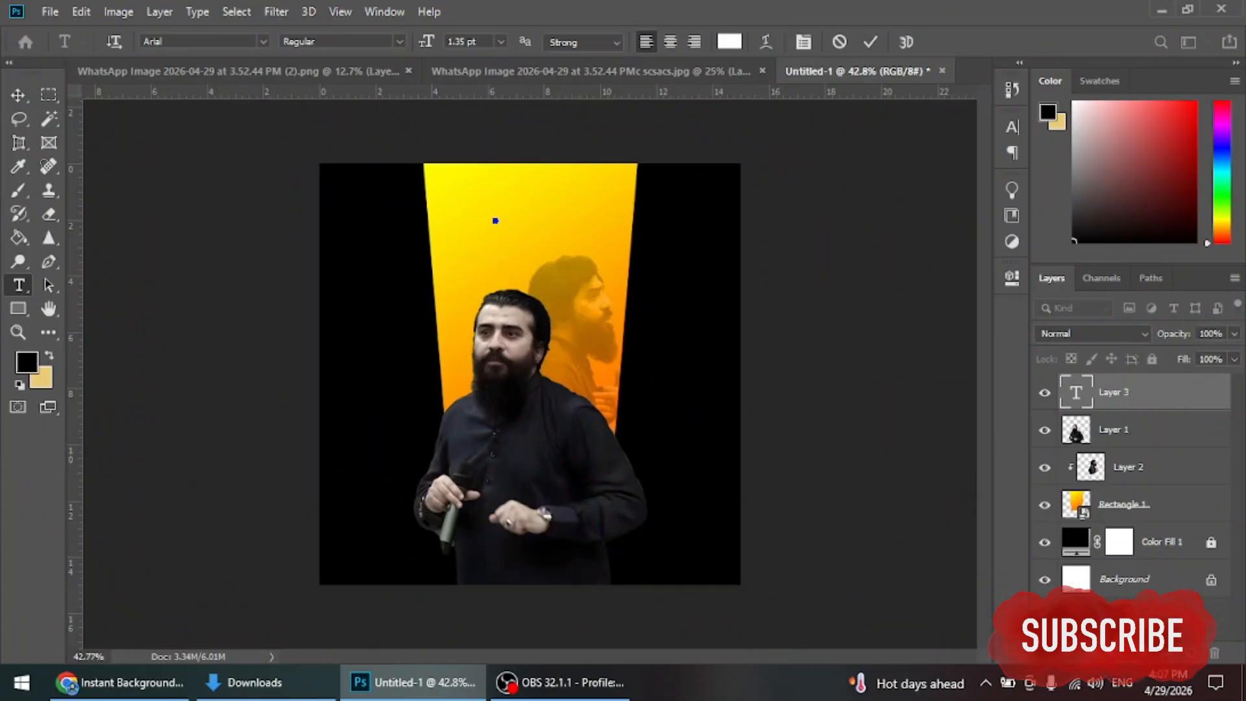
{"action": "key", "text": "ctrl+a"}
{"action": "key", "text": "ctrl+shift+period"}
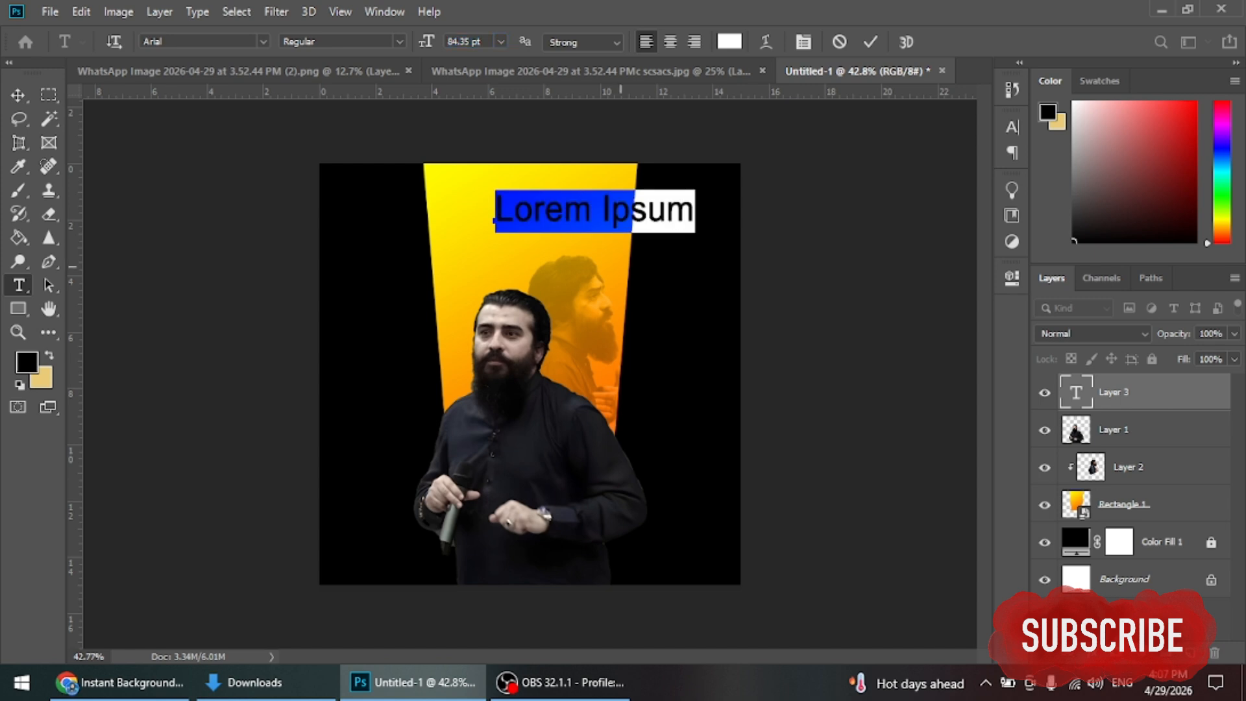
{"action": "type", "text": "M"}
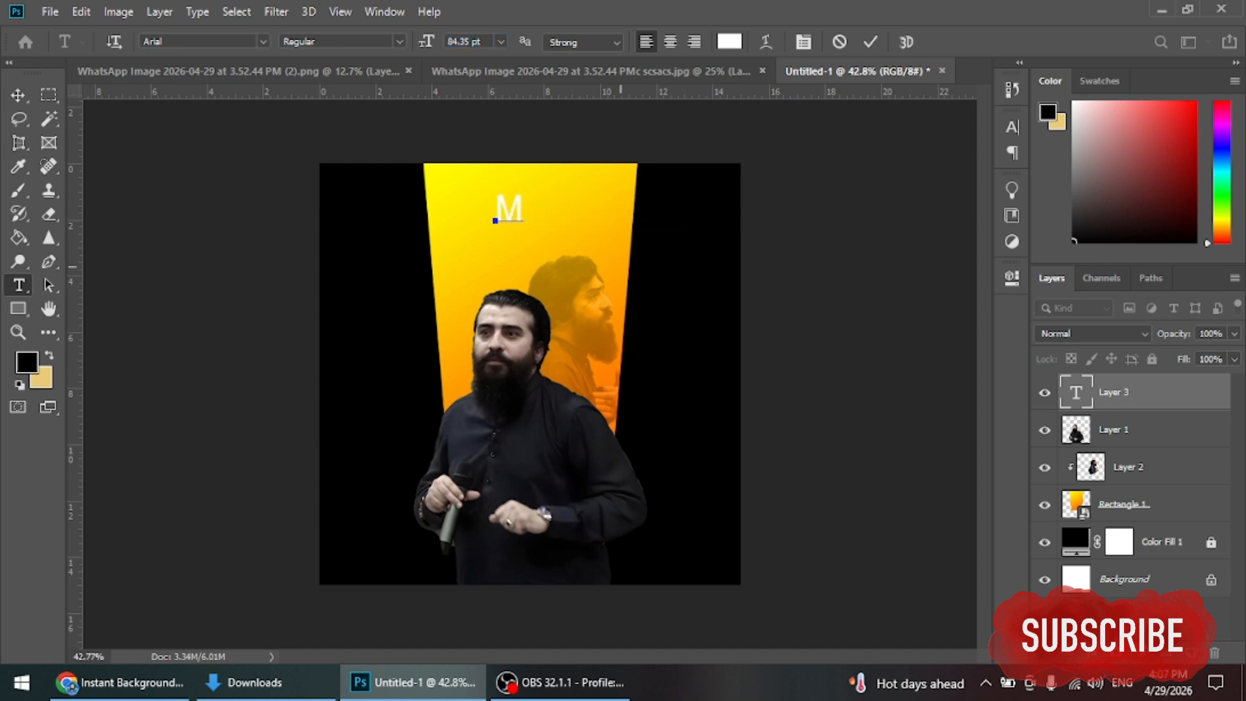
{"action": "type", "text": "eet"}
Step: Change the Meet font to Cocogoose ProTrial Bold Italic and commit the text
{"action": "key", "text": "ctrl+a"}
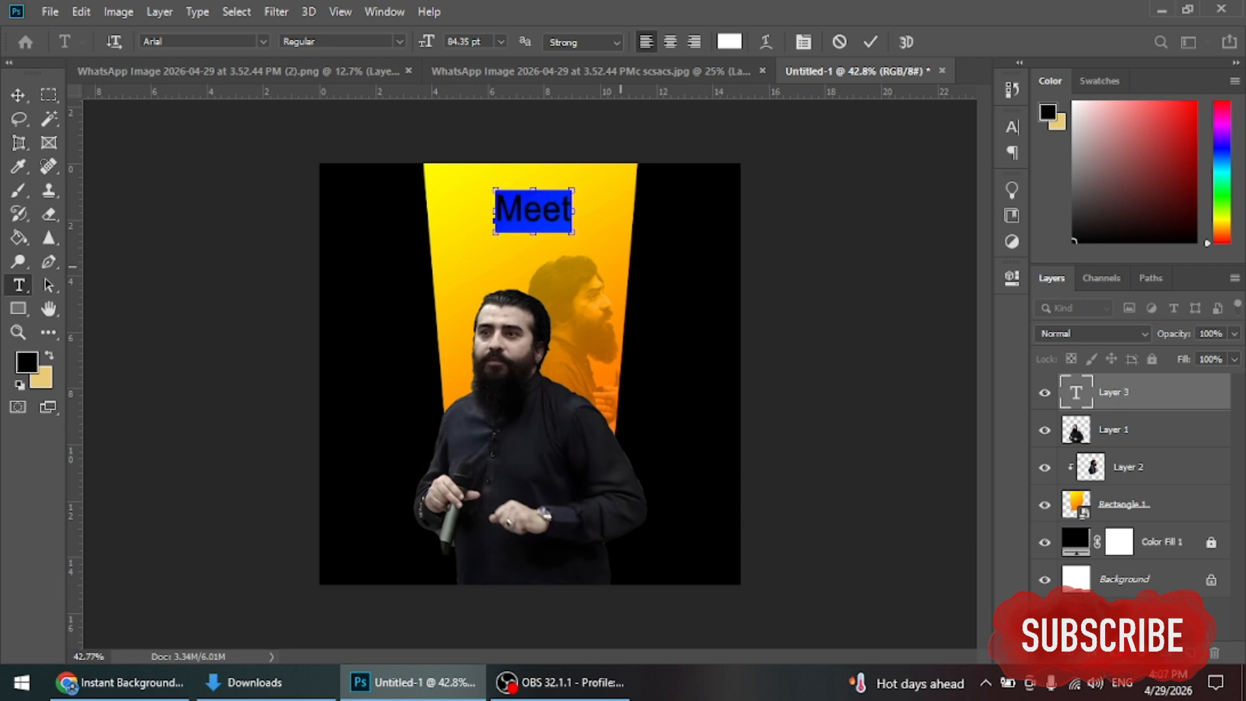
{"action": "key", "text": "ctrl+t"}
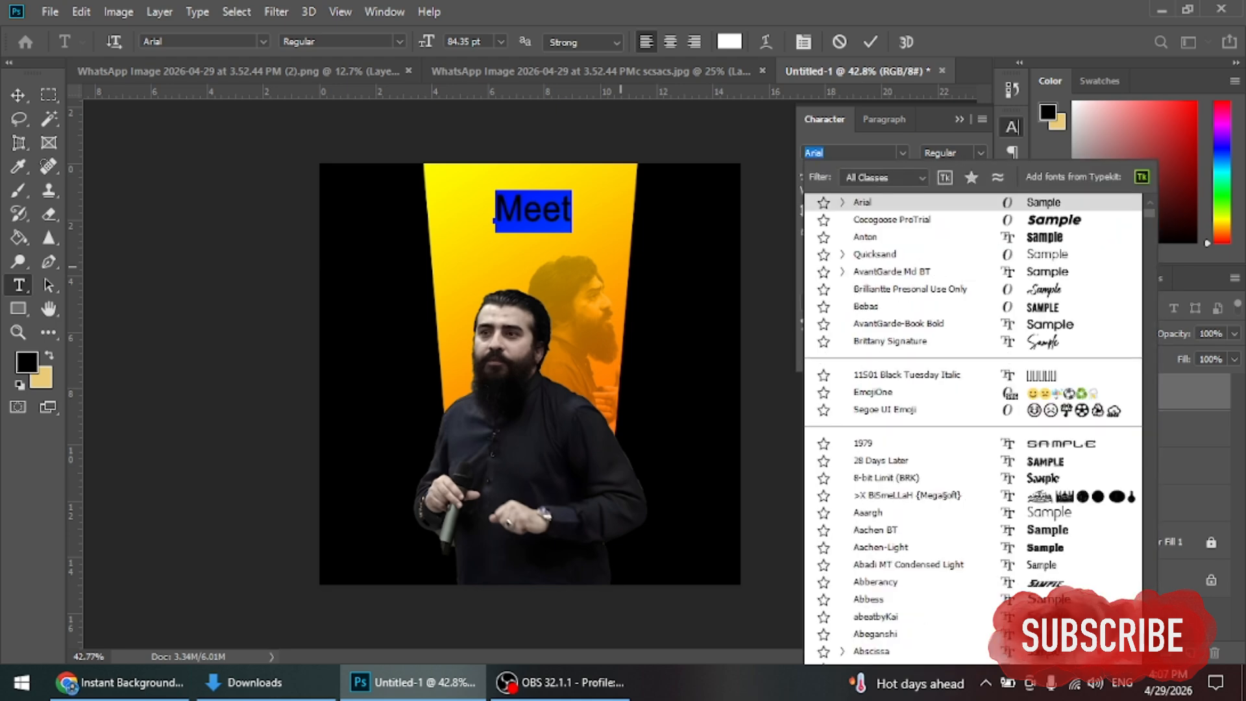
{"action": "key", "text": "Down"}
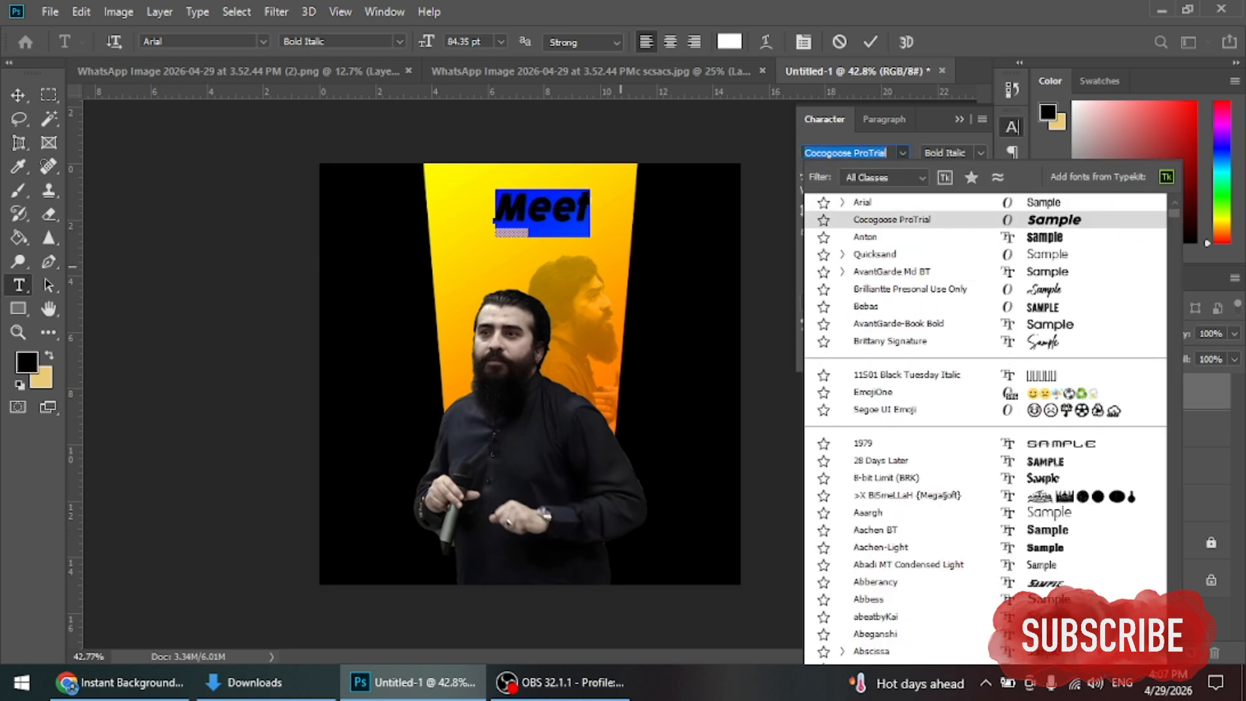
{"action": "key", "text": "Return"}
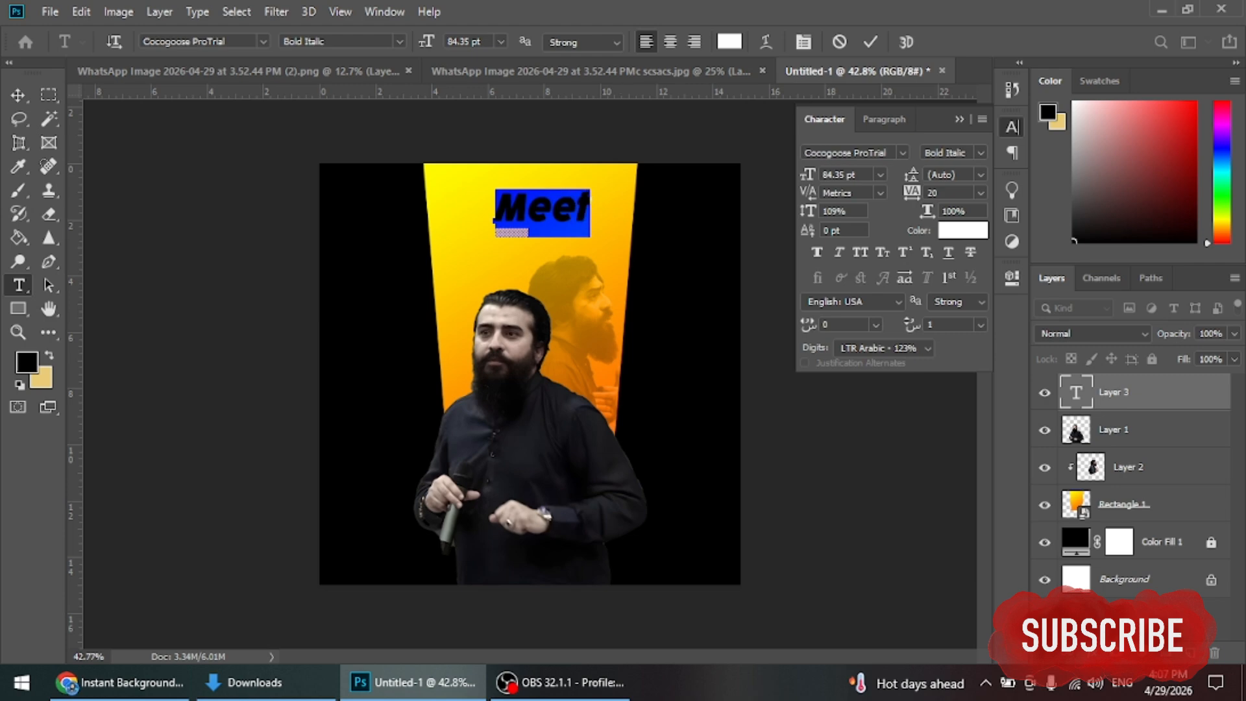
{"action": "key", "text": "ctrl+Return"}
Step: Scale Meet to about 160%, centred at the top of the beam
{"action": "key", "text": "ctrl+t"}
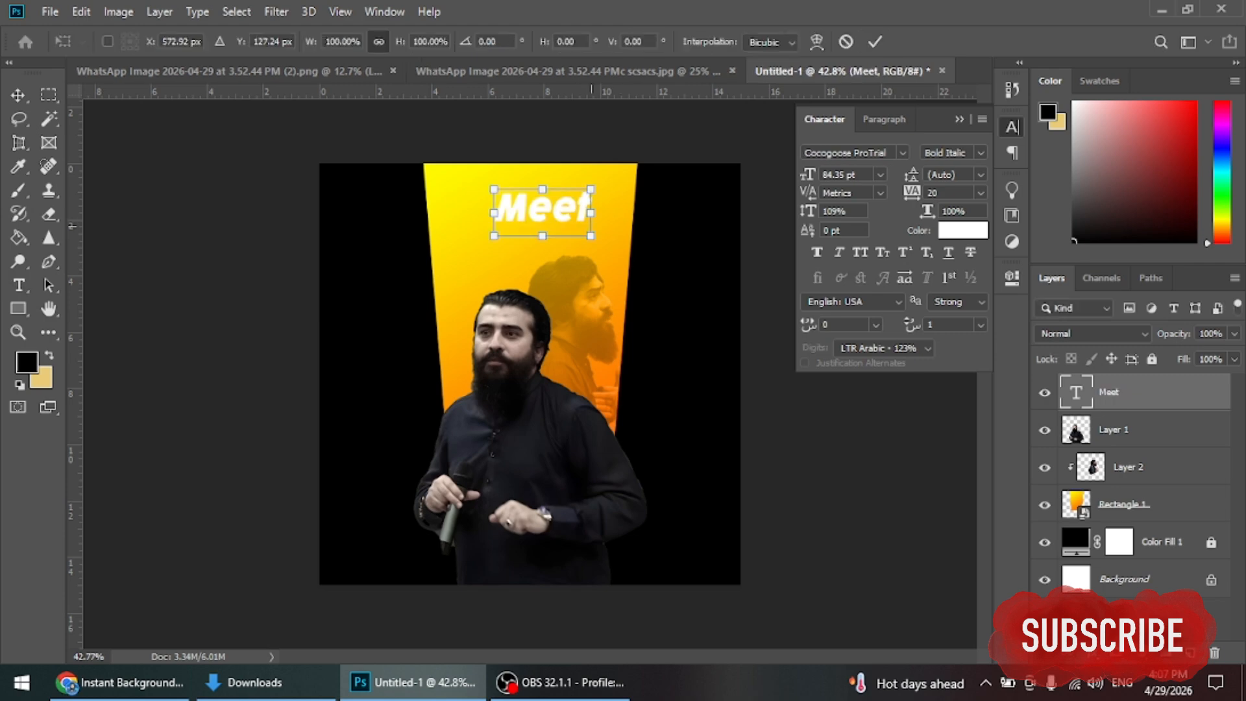
{"action": "left_click_drag", "start_coordinate": [600, 191], "coordinate": [607, 175]}
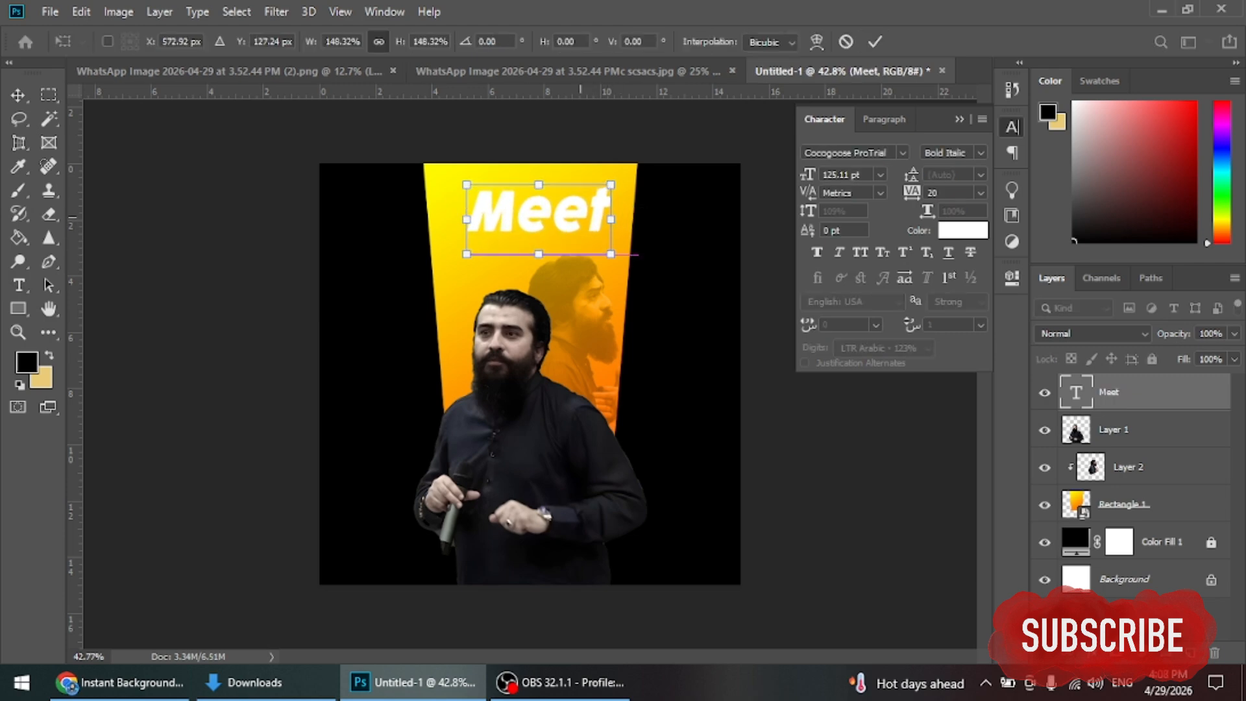
{"action": "mouse_move", "coordinate": [532, 208]}
{"action": "left_mouse_down"}
{"action": "mouse_move", "coordinate": [499, 206]}
{"action": "mouse_move", "coordinate": [526, 209]}
{"action": "left_mouse_up"}
{"action": "left_click_drag", "start_coordinate": [602, 175], "coordinate": [606, 172]}
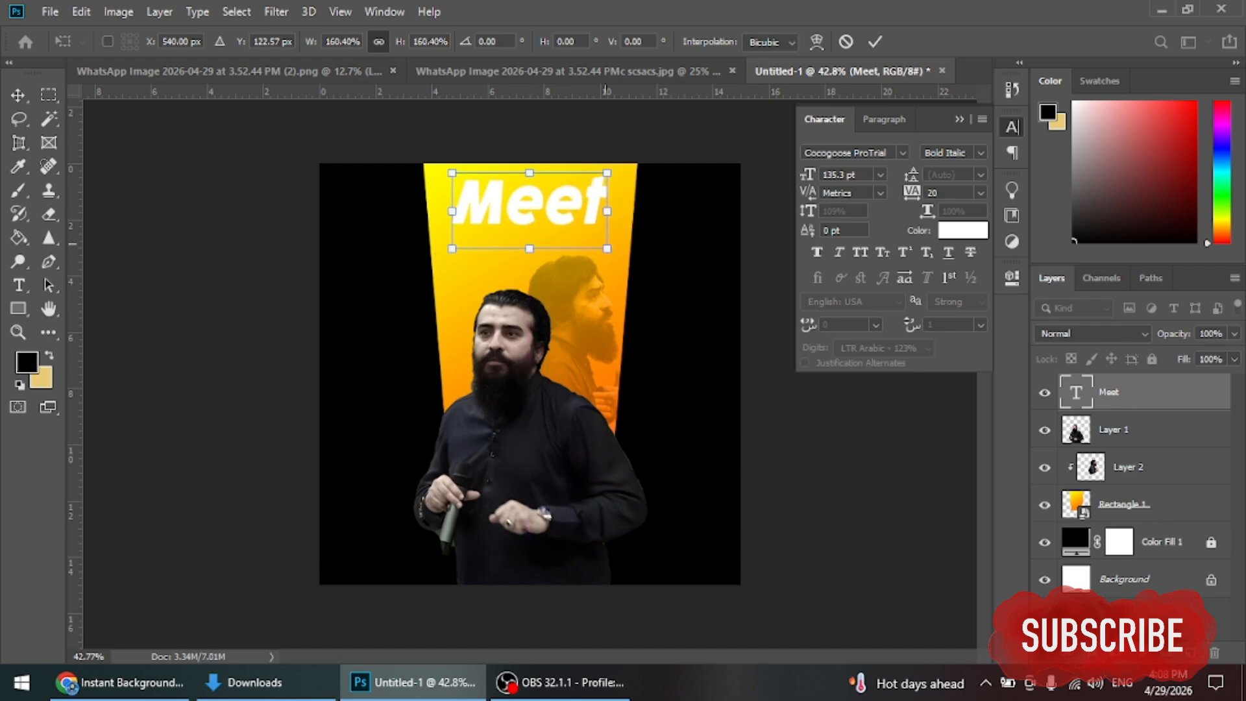
{"action": "left_click", "coordinate": [874, 41]}
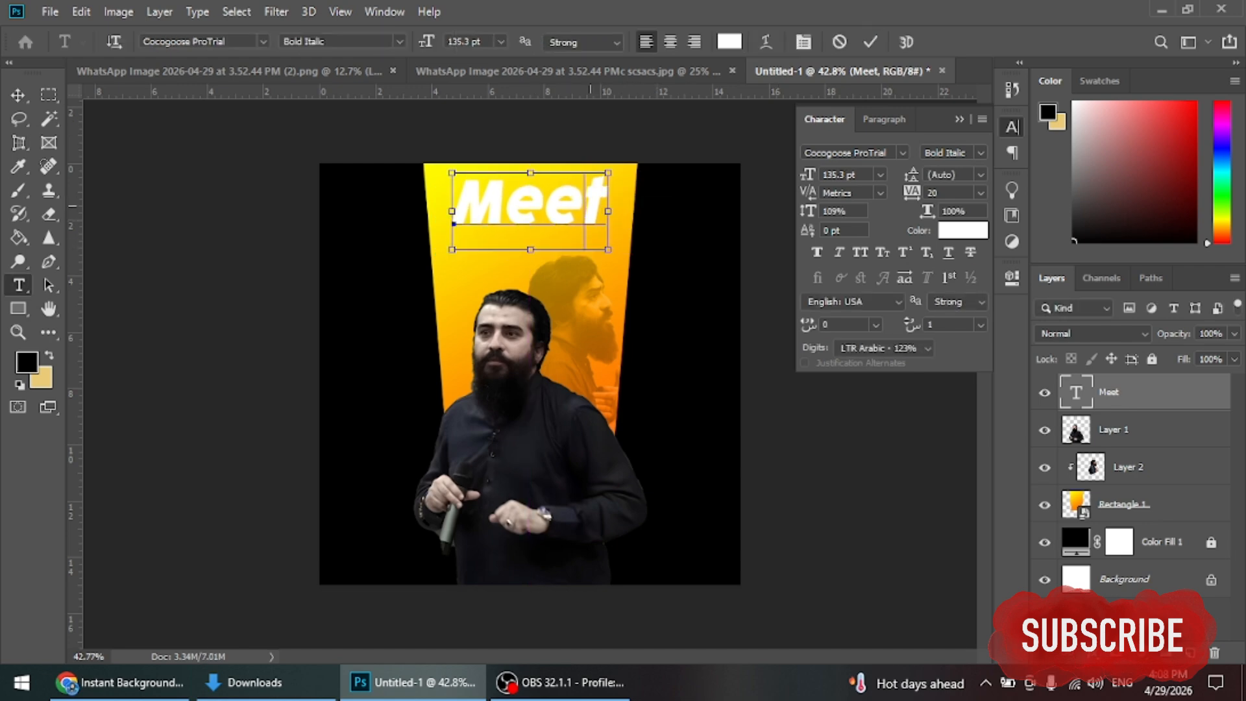
Step: Make the heading black, in Anton, and All Caps so it reads MEET
{"action": "double_click", "coordinate": [605, 193]}
{"action": "left_click", "coordinate": [729, 42]}
{"action": "left_click", "coordinate": [538, 590]}
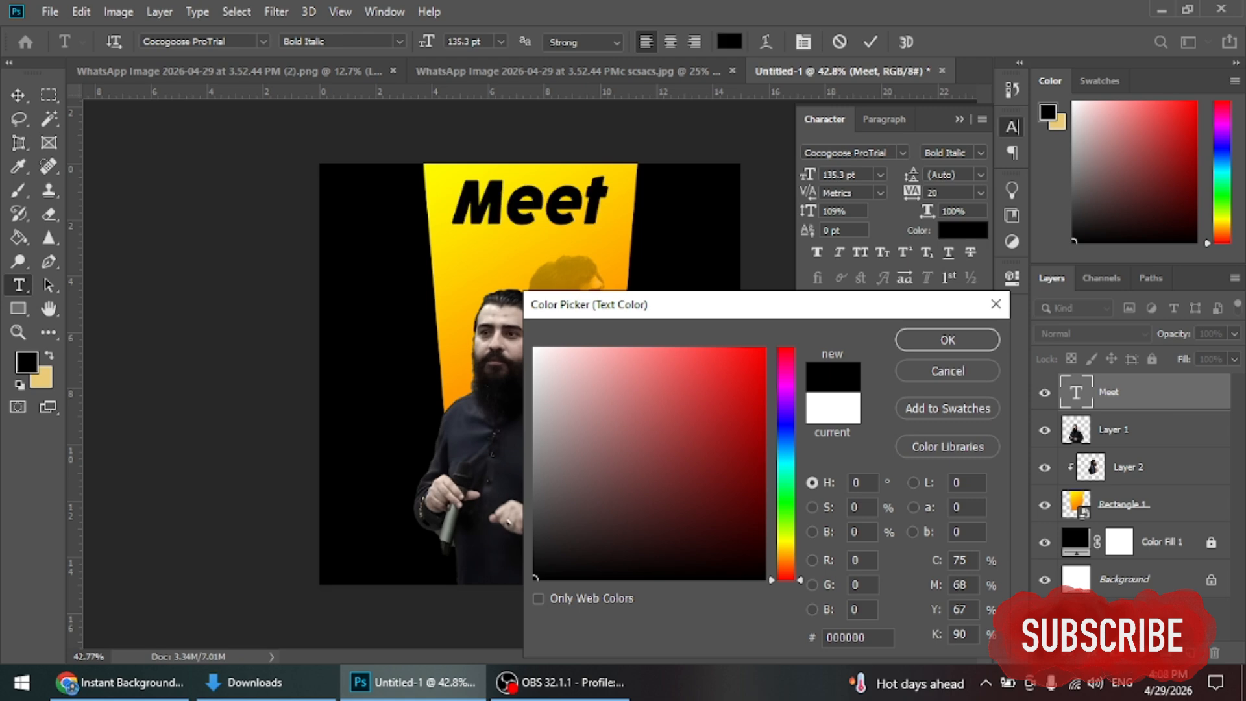
{"action": "left_click", "coordinate": [945, 336]}
{"action": "left_click", "coordinate": [901, 153]}
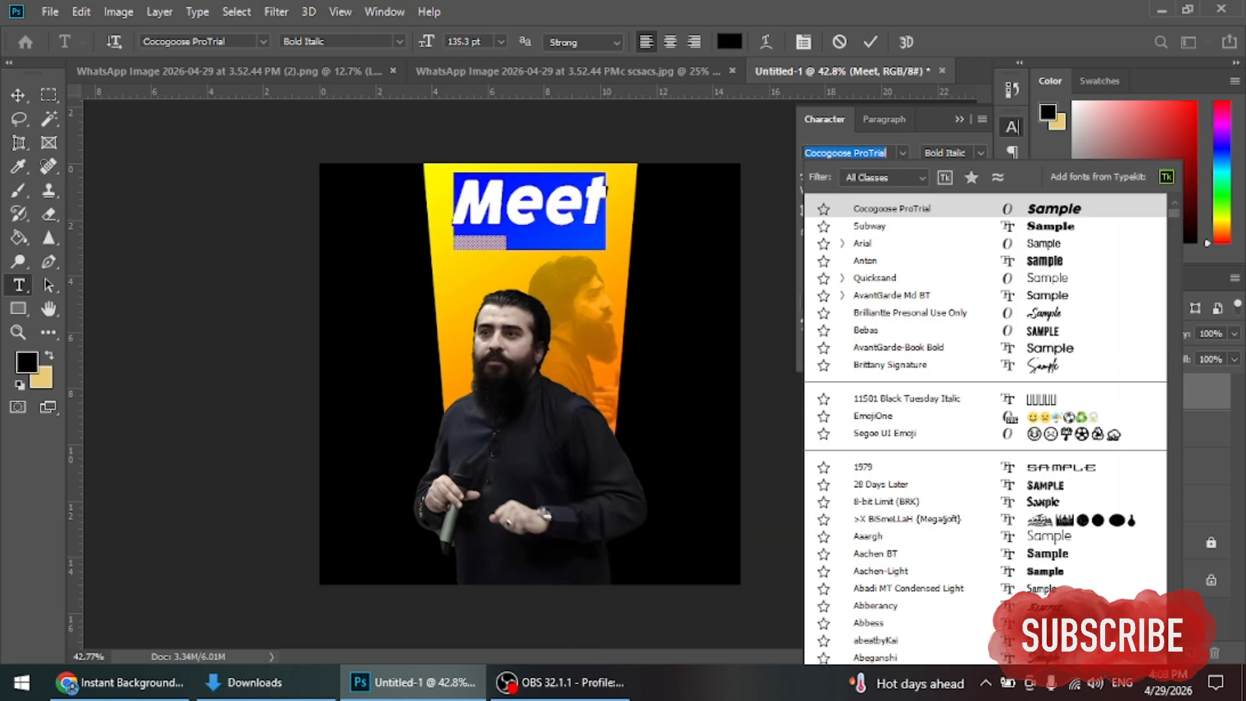
{"action": "key", "text": "Down"}
{"action": "key", "text": "Down"}
{"action": "key", "text": "Down"}
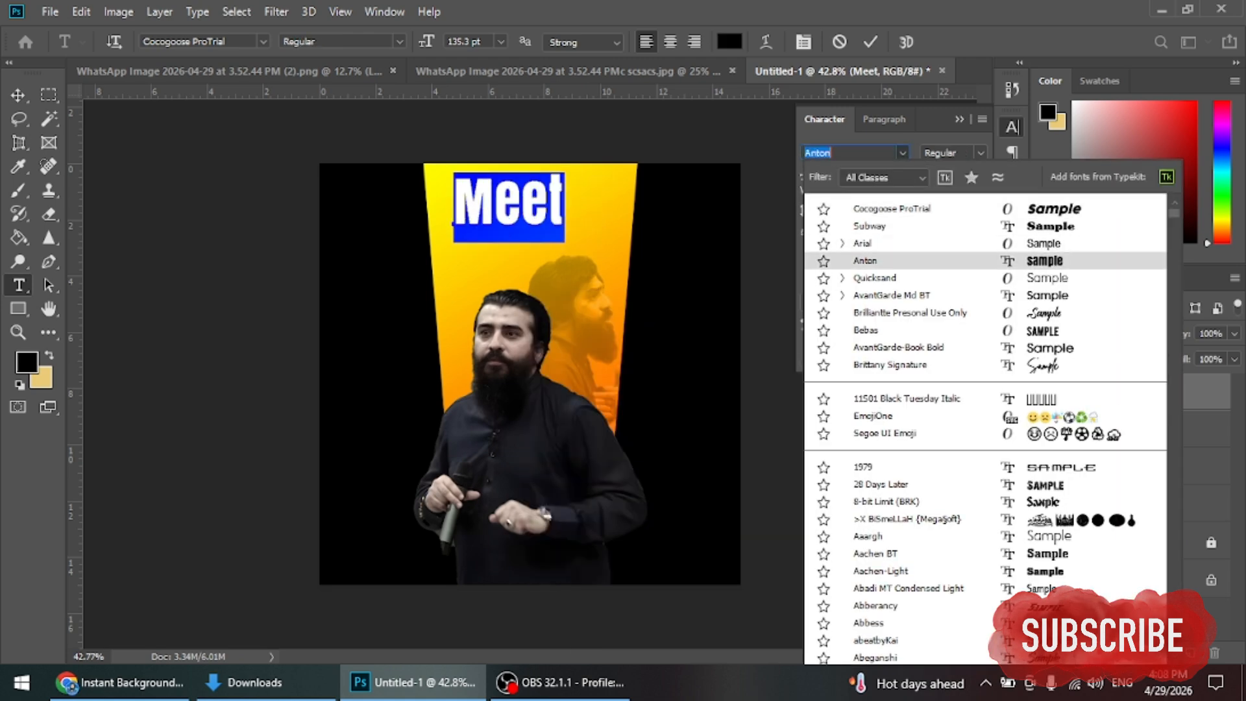
{"action": "key", "text": "Return"}
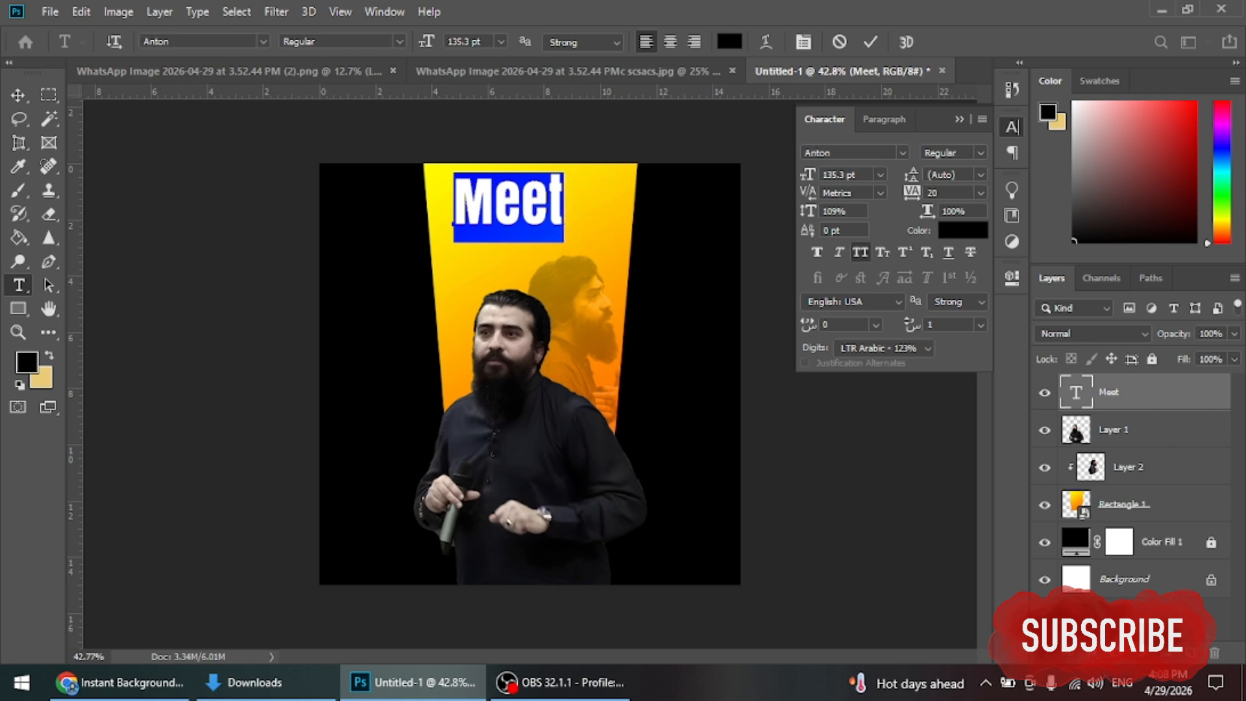
{"action": "key", "text": "ctrl+shift+k"}
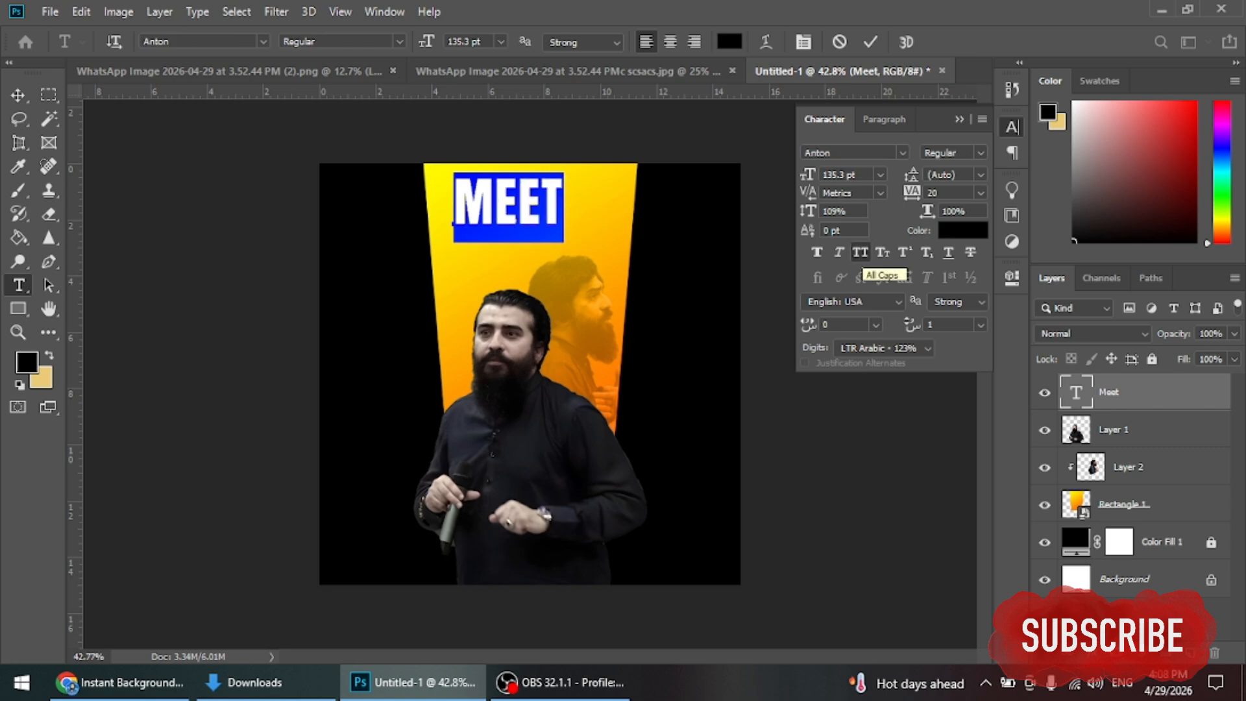
{"action": "left_click", "coordinate": [870, 41]}
Step: Nudge MEET right and resize it to about 81% with Free Transform
{"action": "key", "text": "v"}
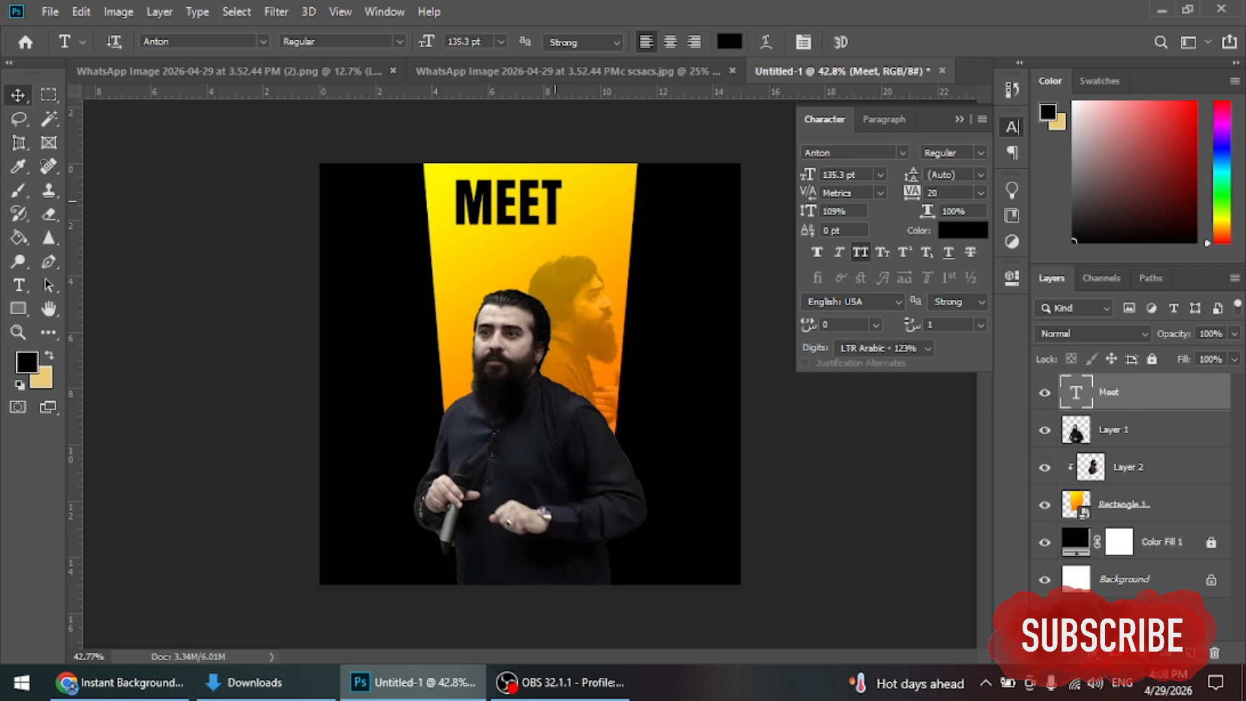
{"action": "left_click_drag", "start_coordinate": [507, 203], "coordinate": [592, 194]}
{"action": "key", "text": "ctrl+t"}
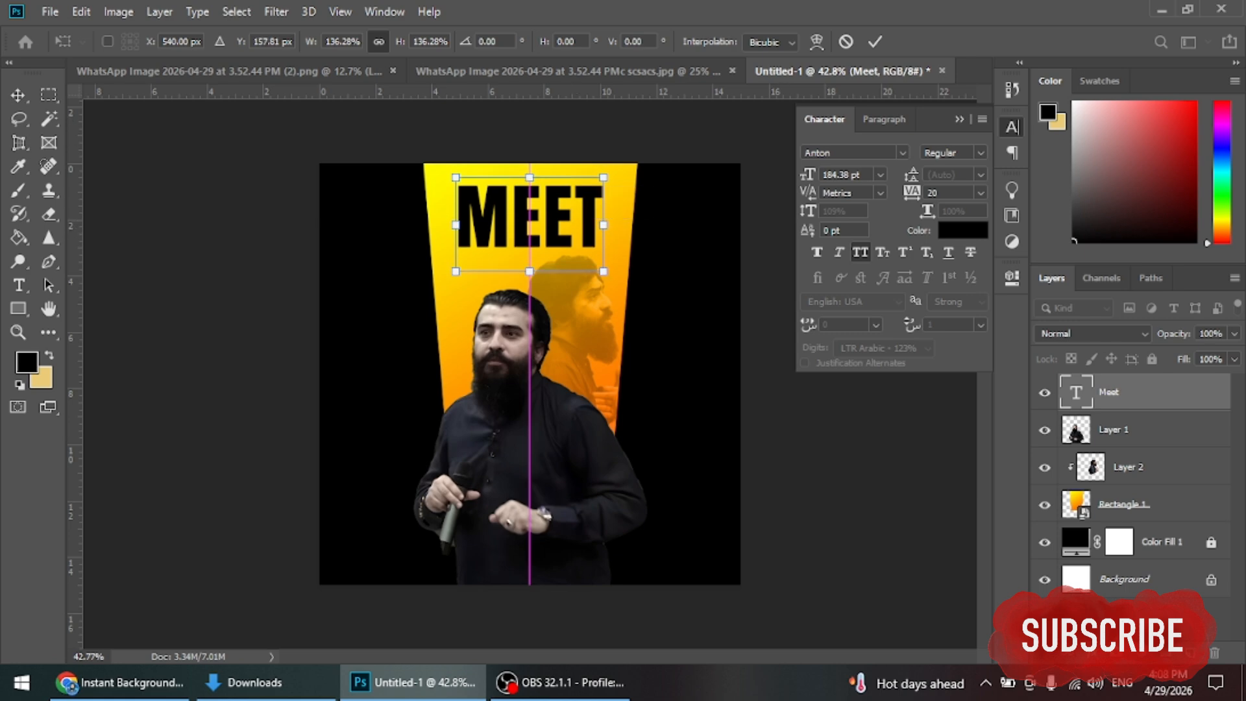
{"action": "key", "text": "Return"}
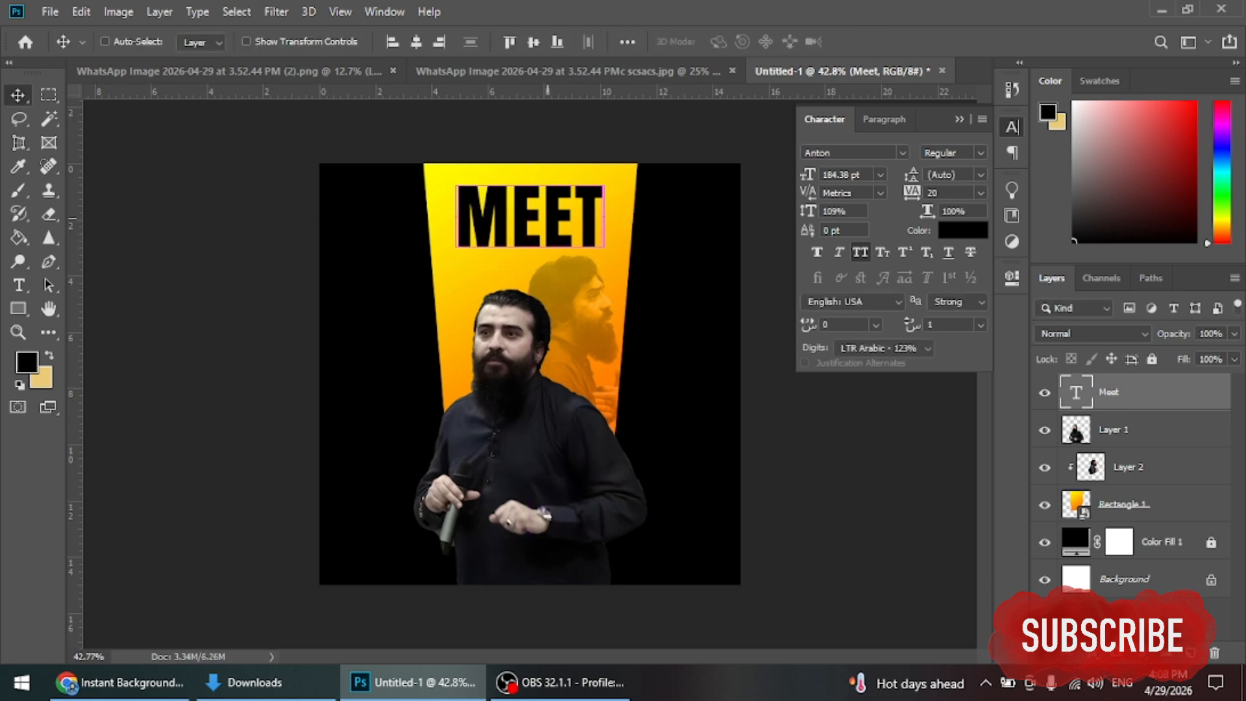
{"action": "key", "text": "ctrl+t"}
{"action": "left_click_drag", "start_coordinate": [603, 271], "coordinate": [589, 253]}
{"action": "key", "text": "Return"}
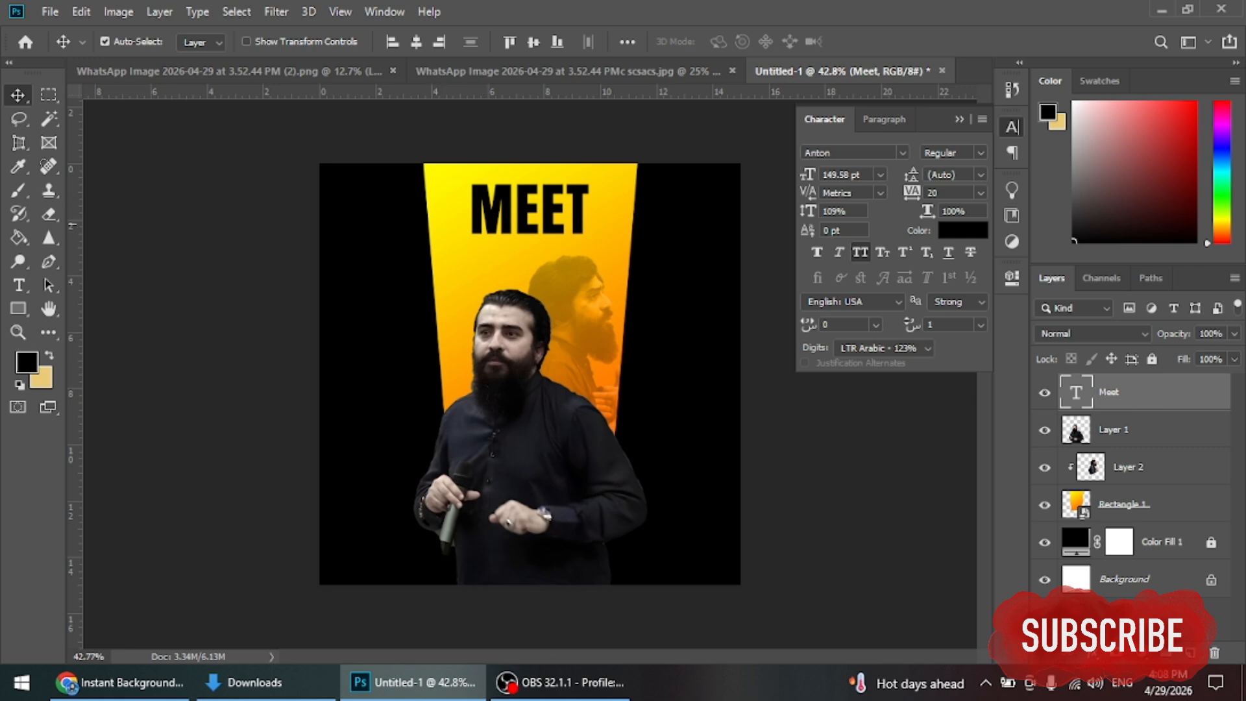
Step: Duplicate MEET below itself and retype it as Greet in Brilliantte script with All Caps off
{"action": "left_click_drag", "start_coordinate": [528, 209], "coordinate": [503, 264]}
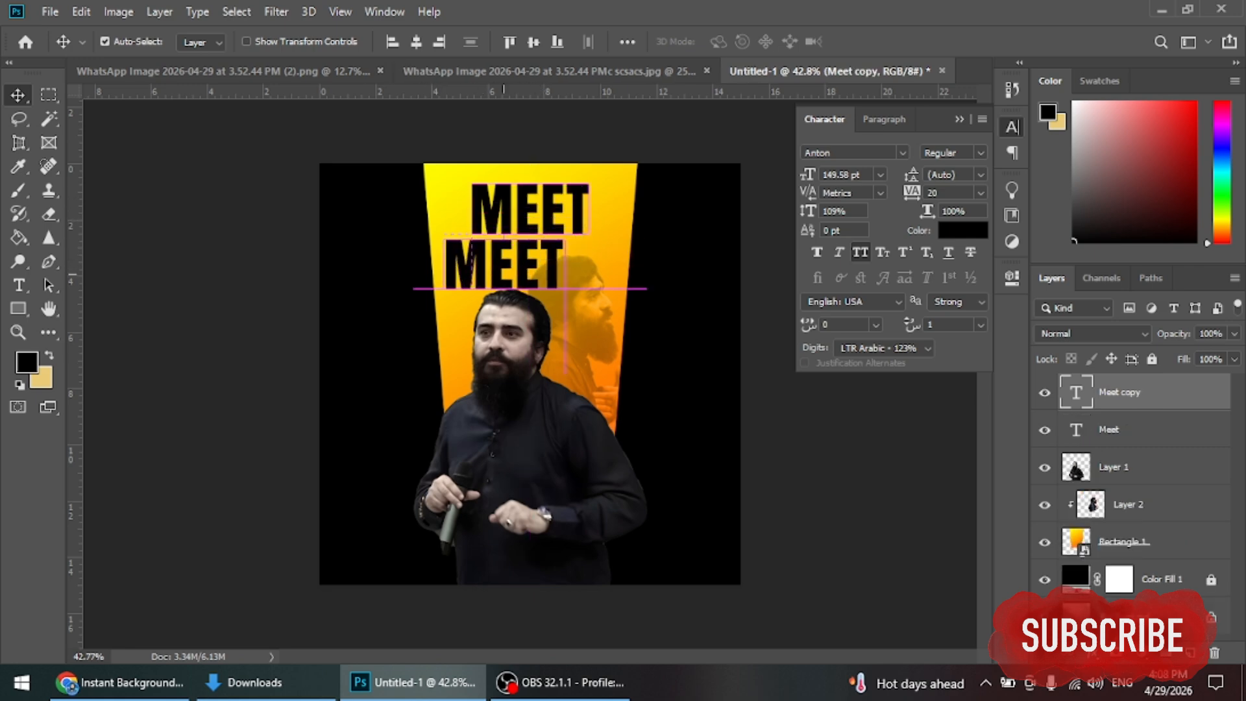
{"action": "key", "text": "t"}
{"action": "left_click", "coordinate": [444, 262]}
{"action": "key", "text": "ctrl+a"}
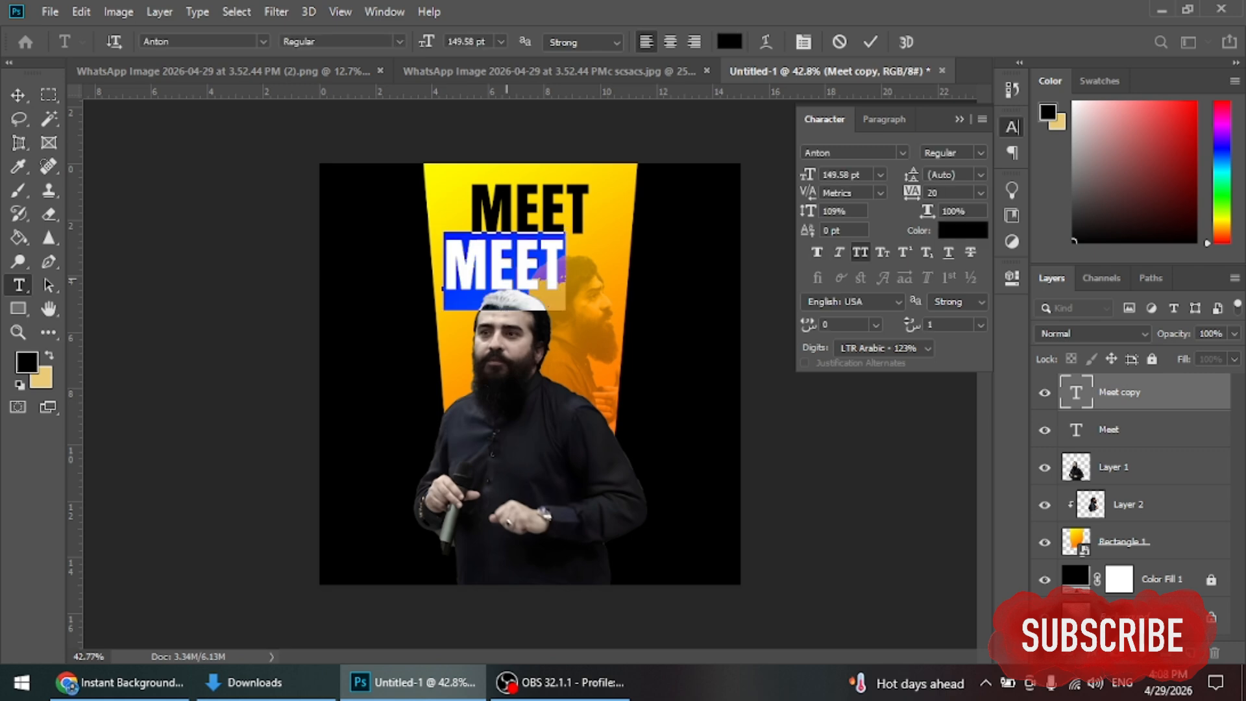
{"action": "type", "text": "G"}
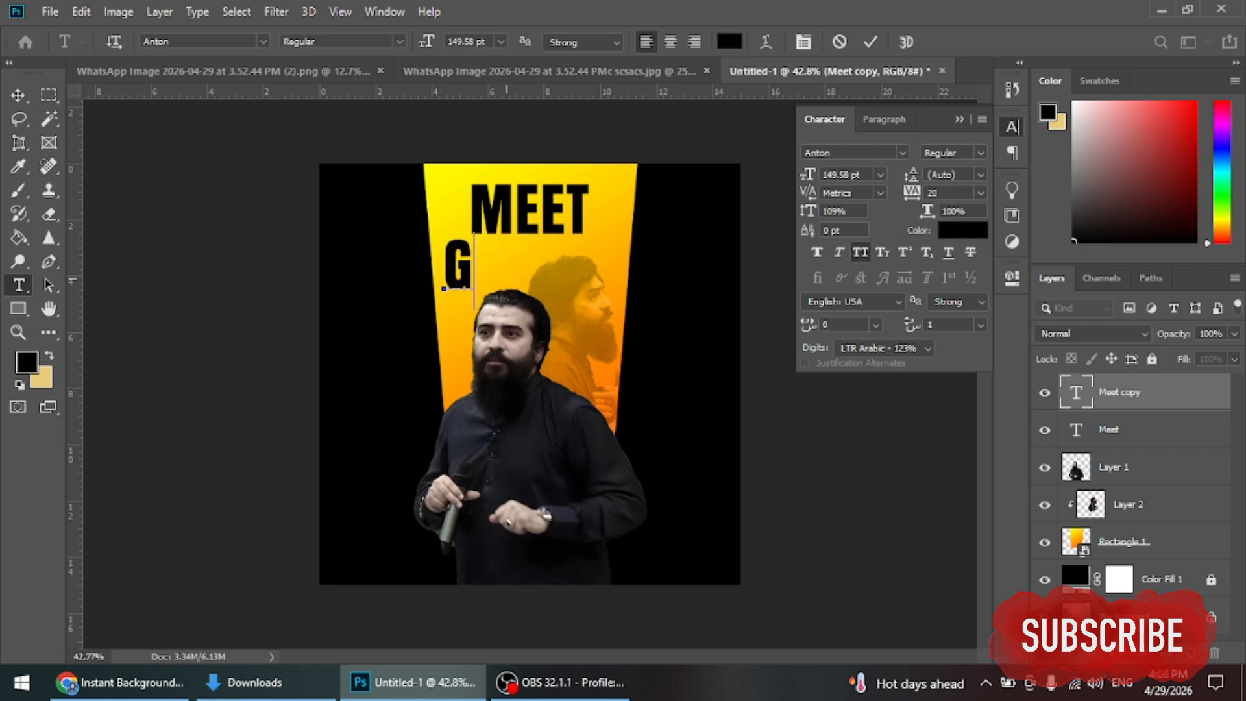
{"action": "type", "text": "REET"}
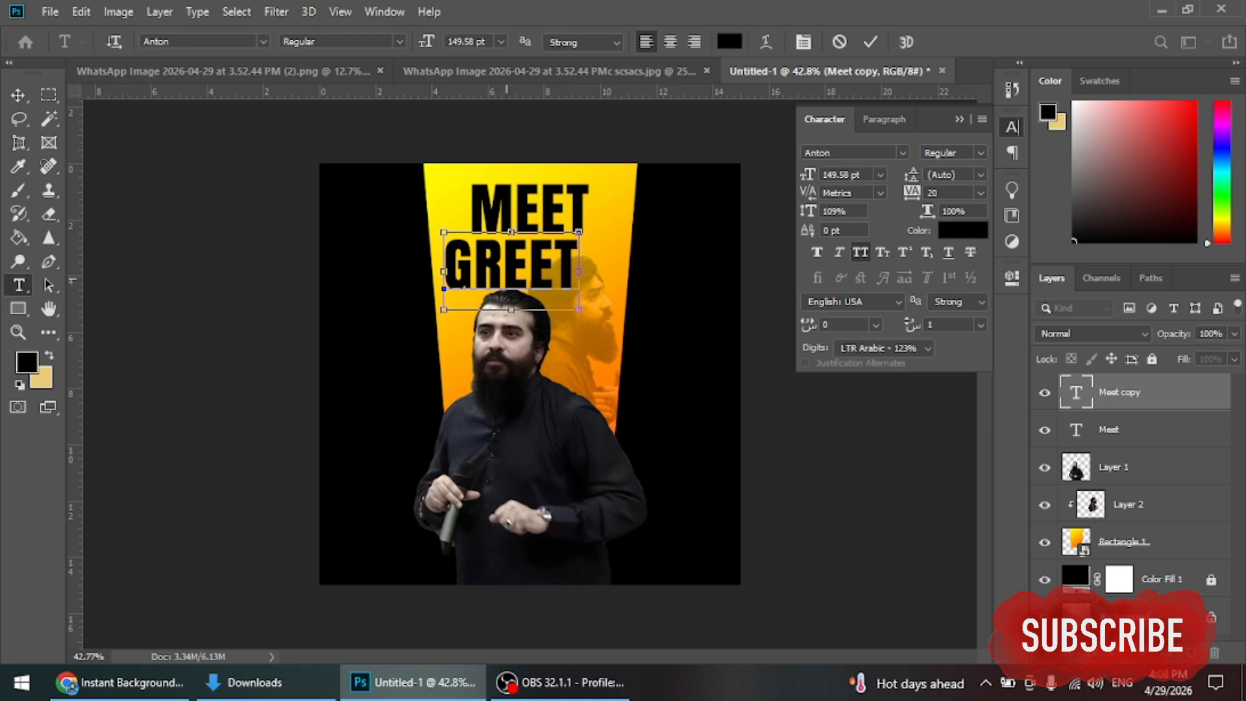
{"action": "key", "text": "ctrl+a"}
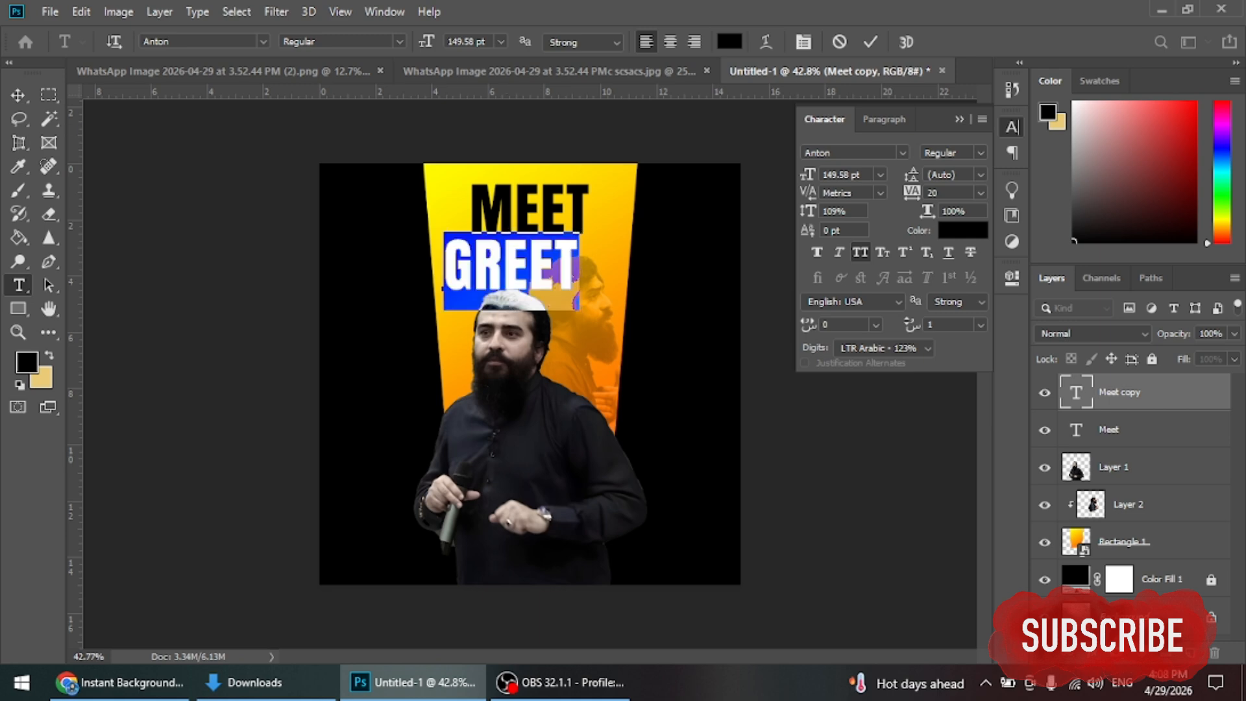
{"action": "left_click", "coordinate": [860, 251]}
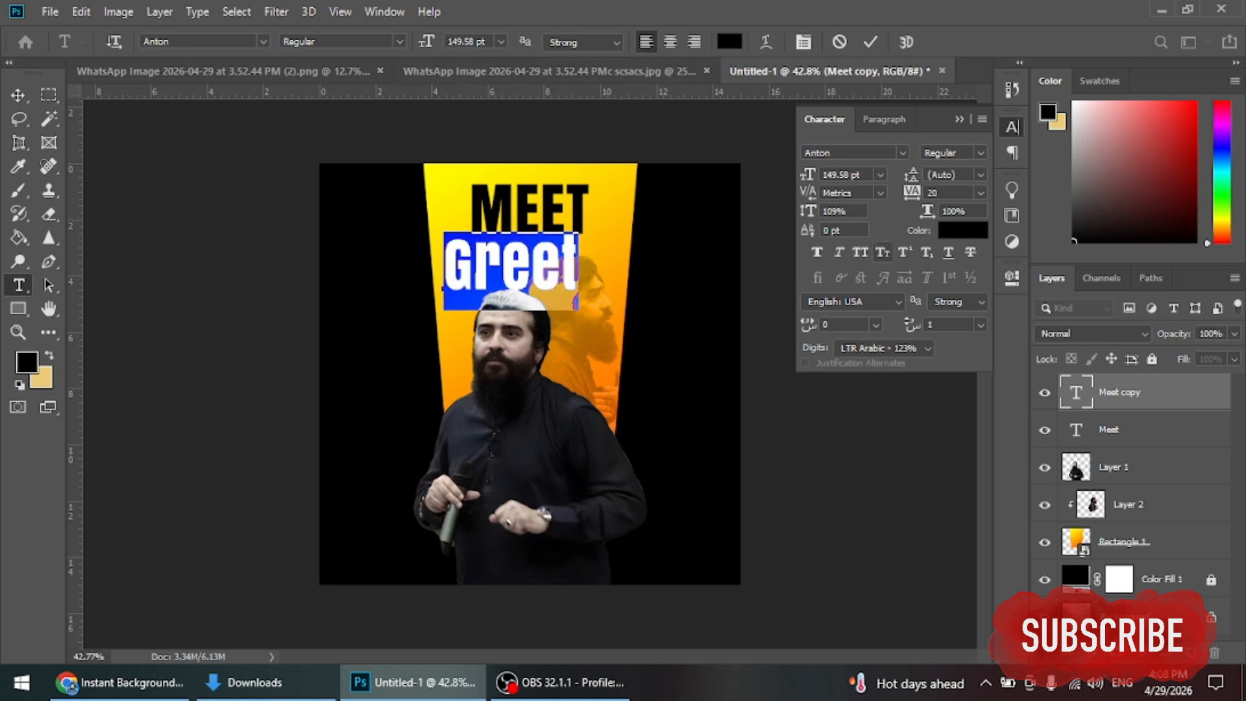
{"action": "left_click", "coordinate": [902, 152]}
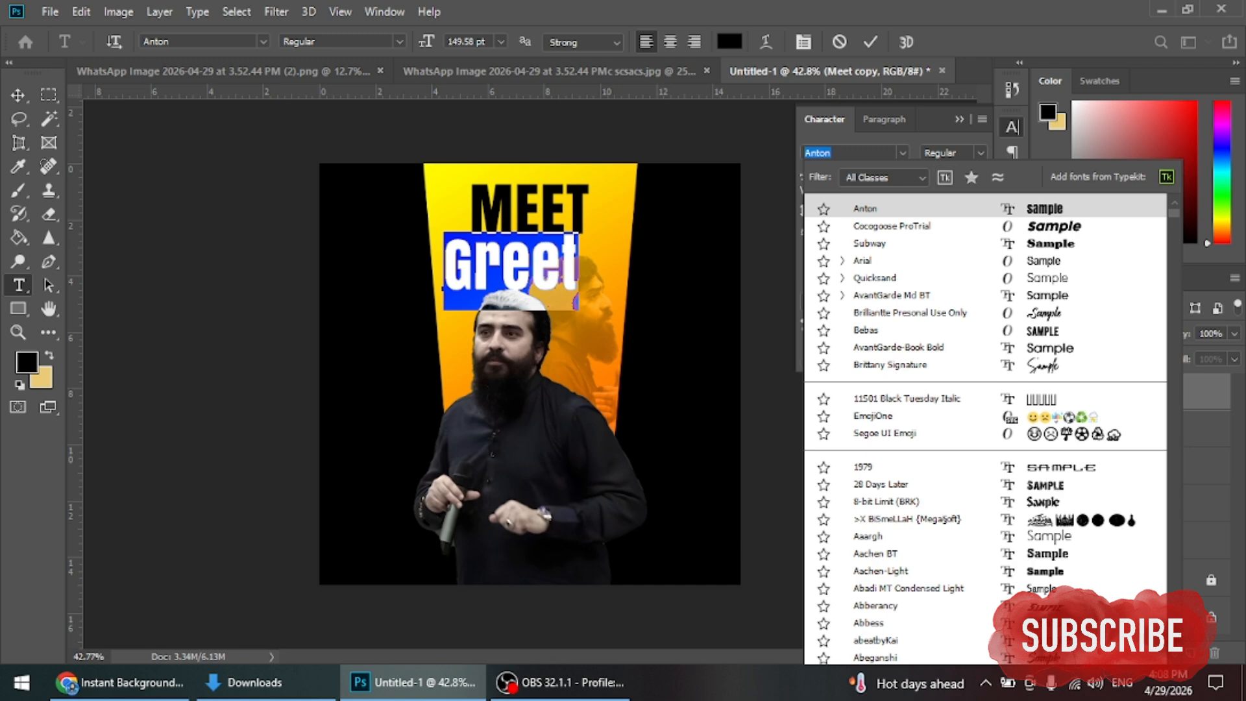
{"action": "key", "text": "Down"}
{"action": "key", "text": "Down"}
{"action": "key", "text": "Down"}
{"action": "key", "text": "Down"}
{"action": "key", "text": "Down"}
{"action": "key", "text": "Down"}
{"action": "key", "text": "Return"}
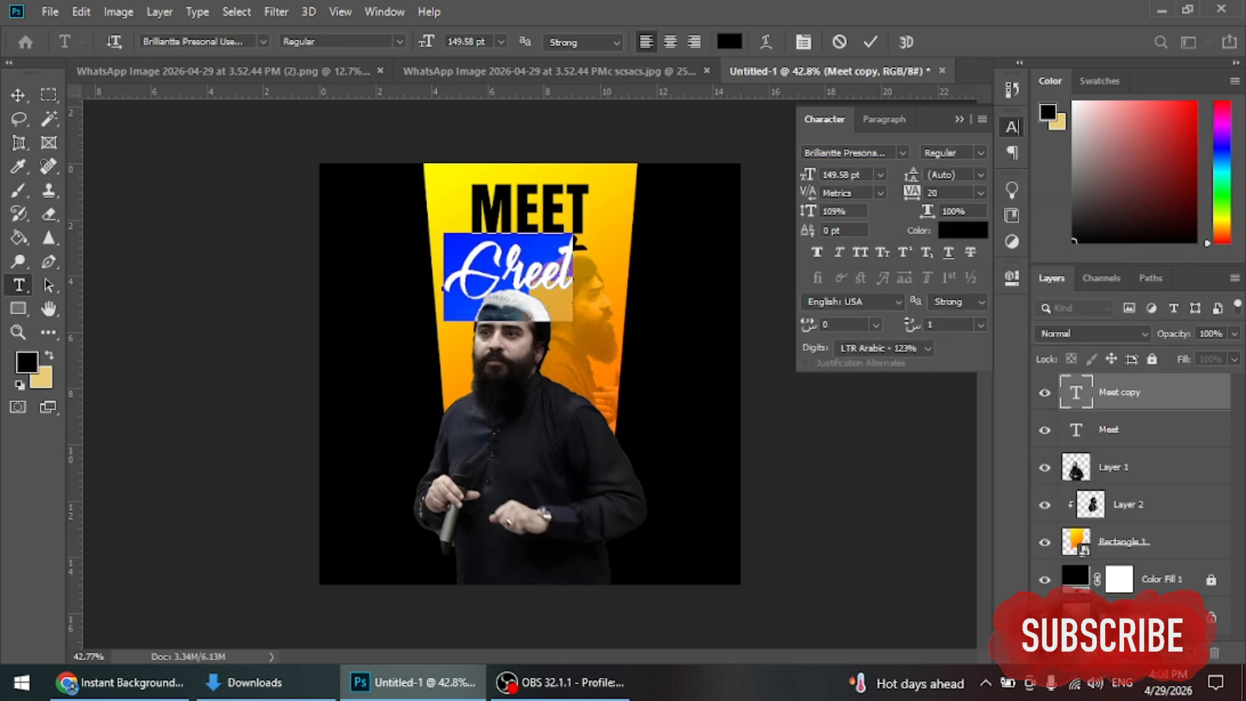
{"action": "key", "text": "ctrl+Return"}
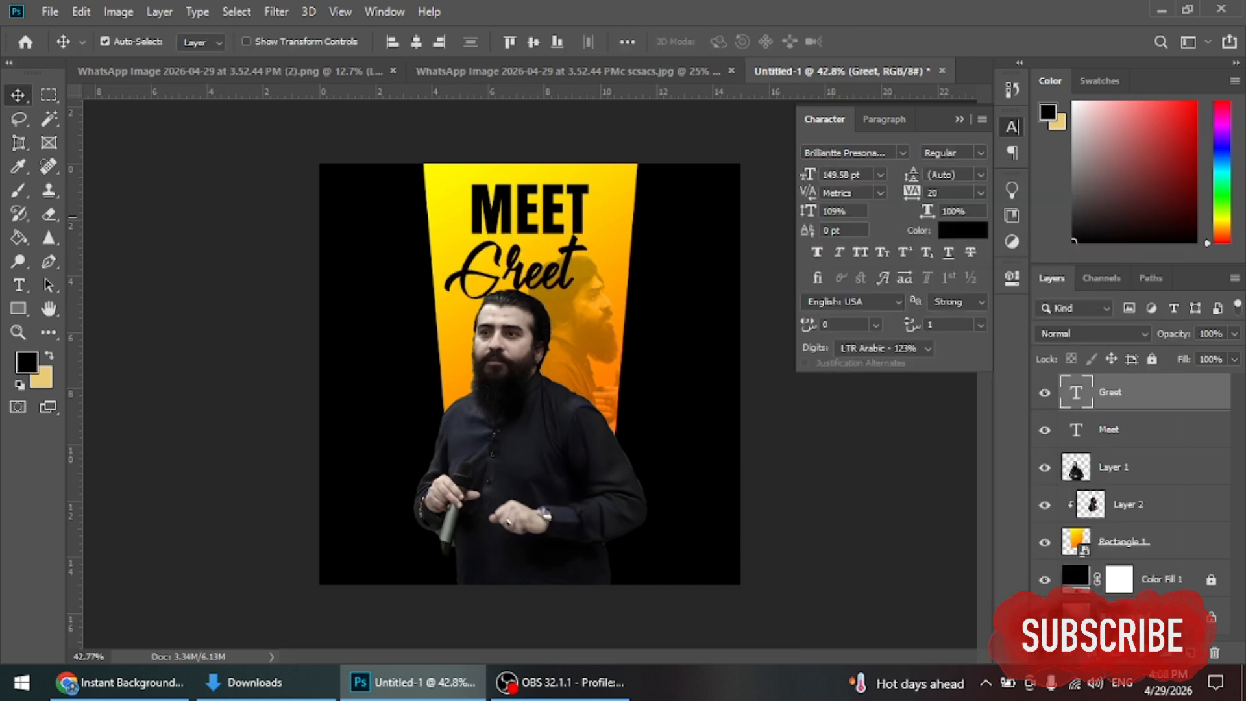
Step: Shift MEET slightly left, move Greet up beneath it, and scale Greet to about 87%
{"action": "left_click_drag", "start_coordinate": [548, 205], "coordinate": [530, 204]}
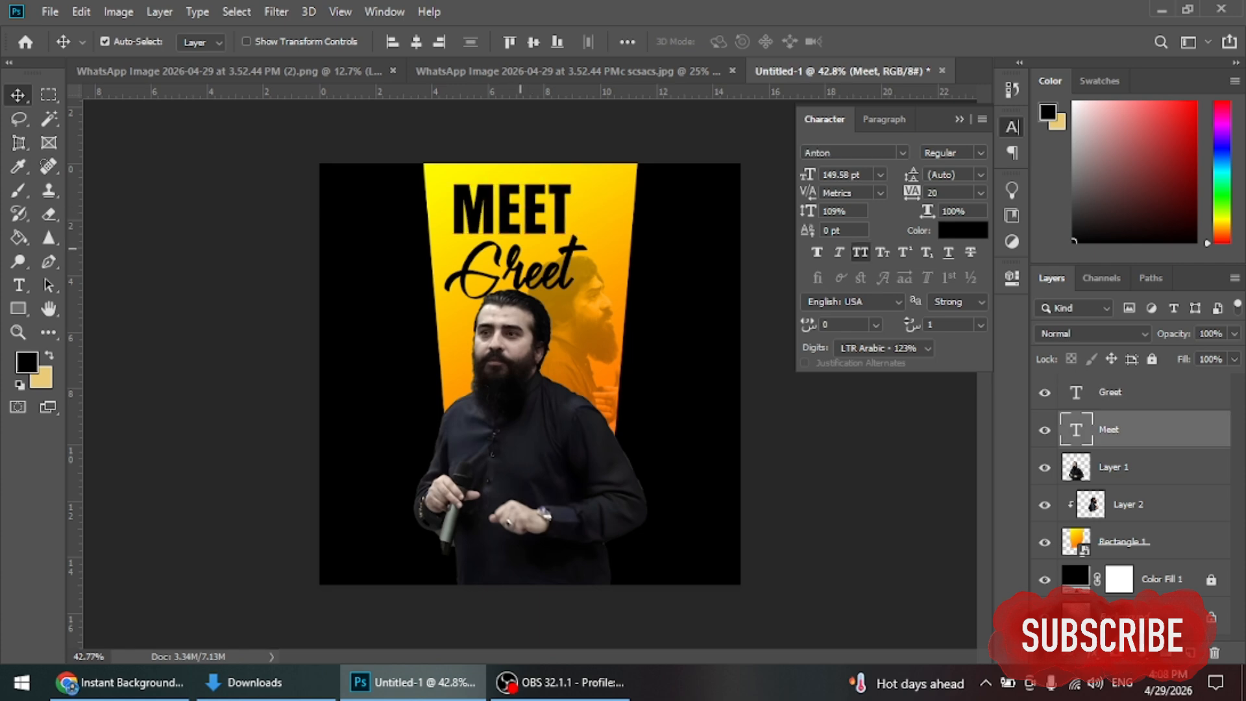
{"action": "left_click_drag", "start_coordinate": [517, 281], "coordinate": [566, 231]}
{"action": "key", "text": "ctrl"}
{"action": "key", "text": "ctrl+t"}
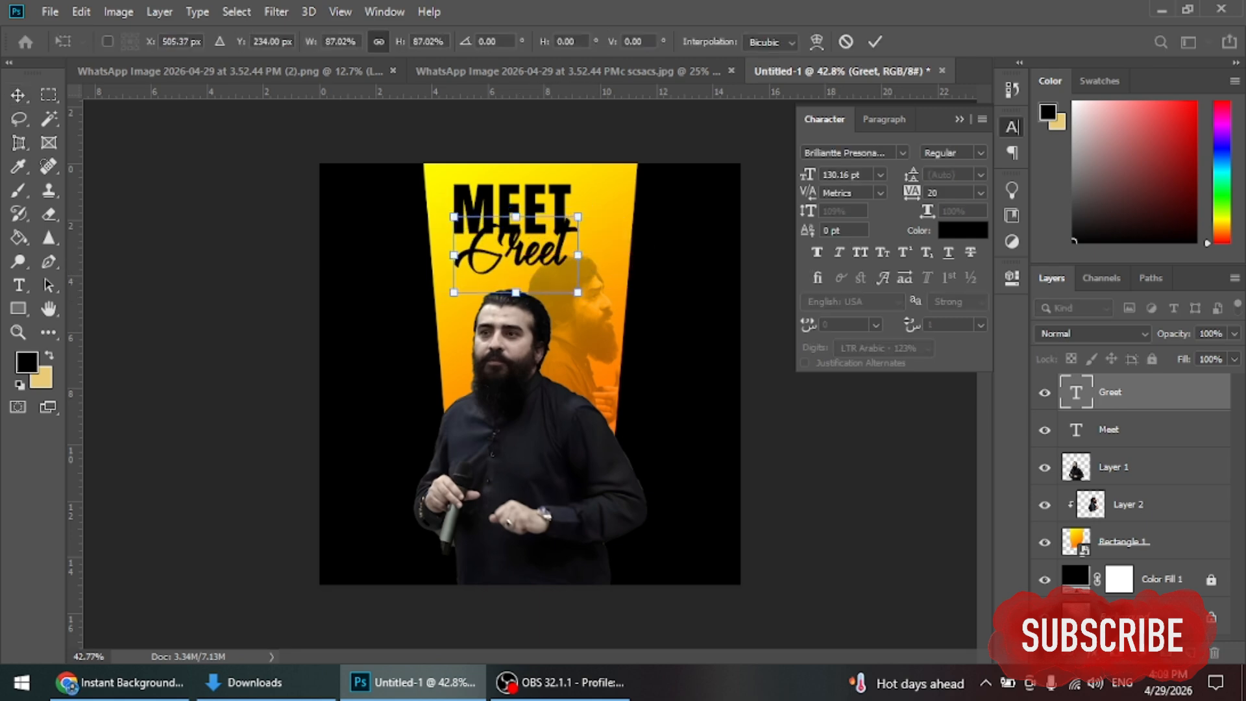
Step: Apply the Greet resize and change the Greet text colour to white (#ffffff)
{"action": "left_click", "coordinate": [874, 41]}
{"action": "double_click", "coordinate": [1076, 392]}
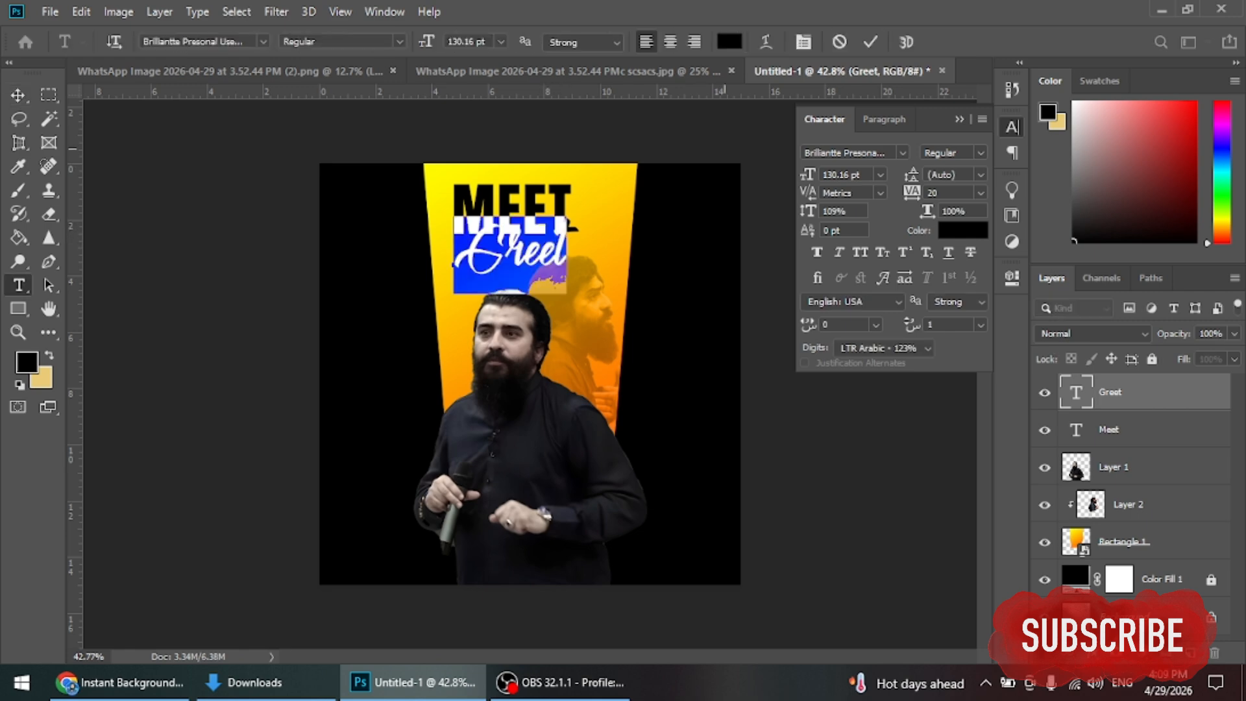
{"action": "left_click", "coordinate": [729, 42]}
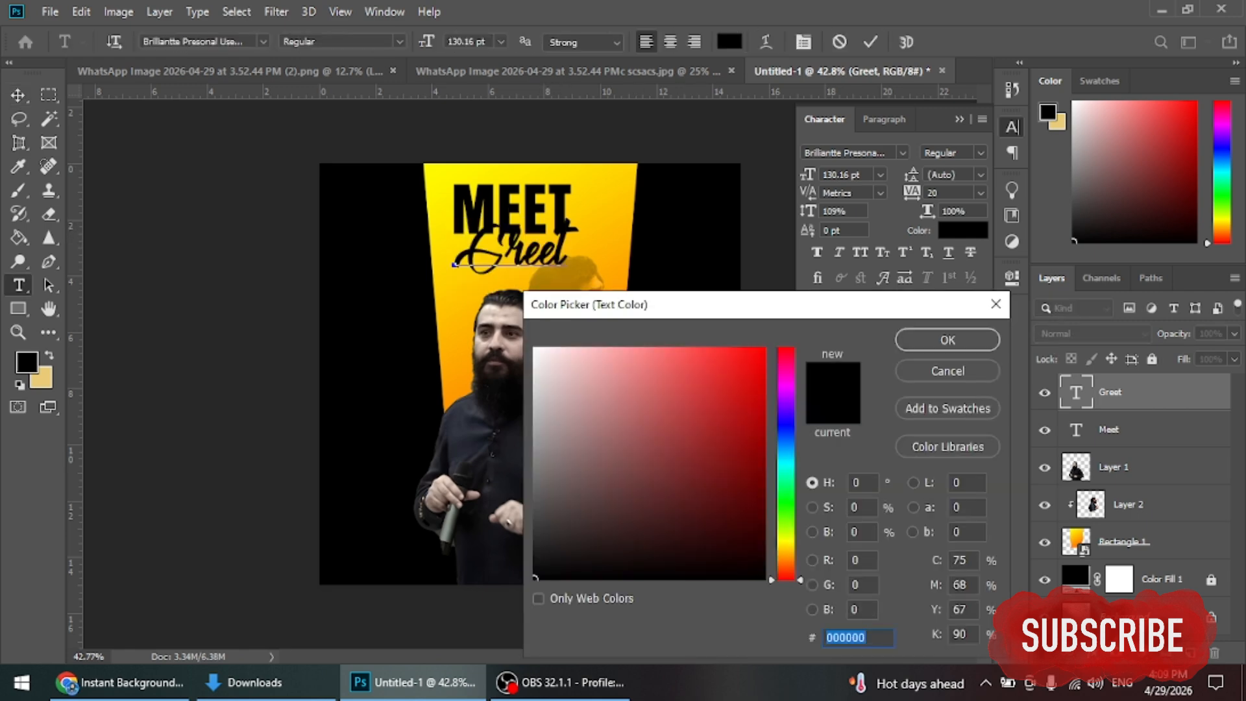
{"action": "type", "text": "ffffff"}
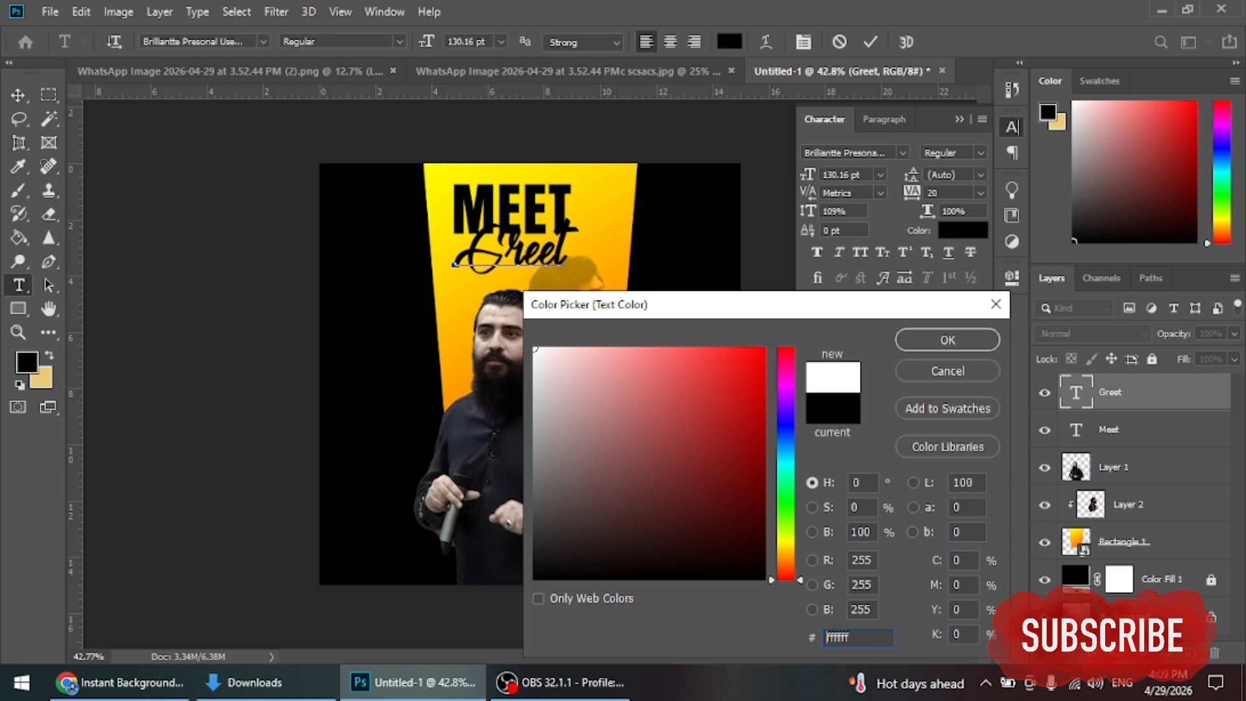
{"action": "key", "text": "Return"}
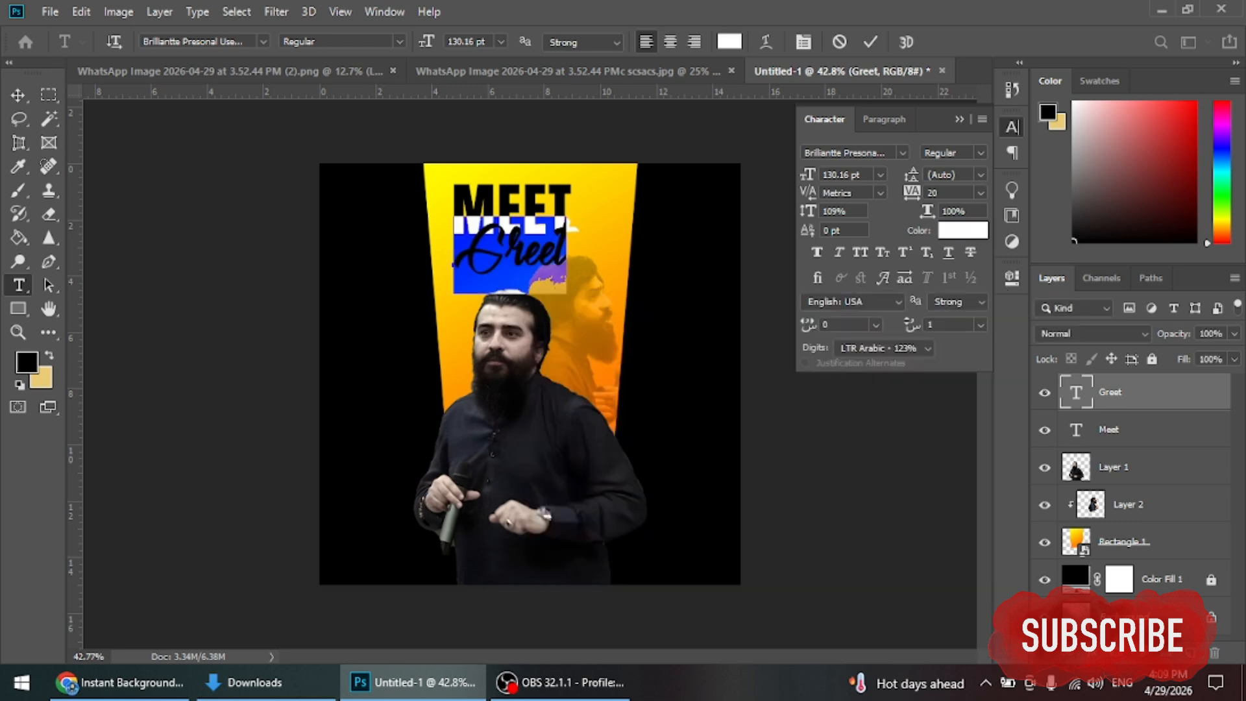
{"action": "left_click", "coordinate": [959, 118]}
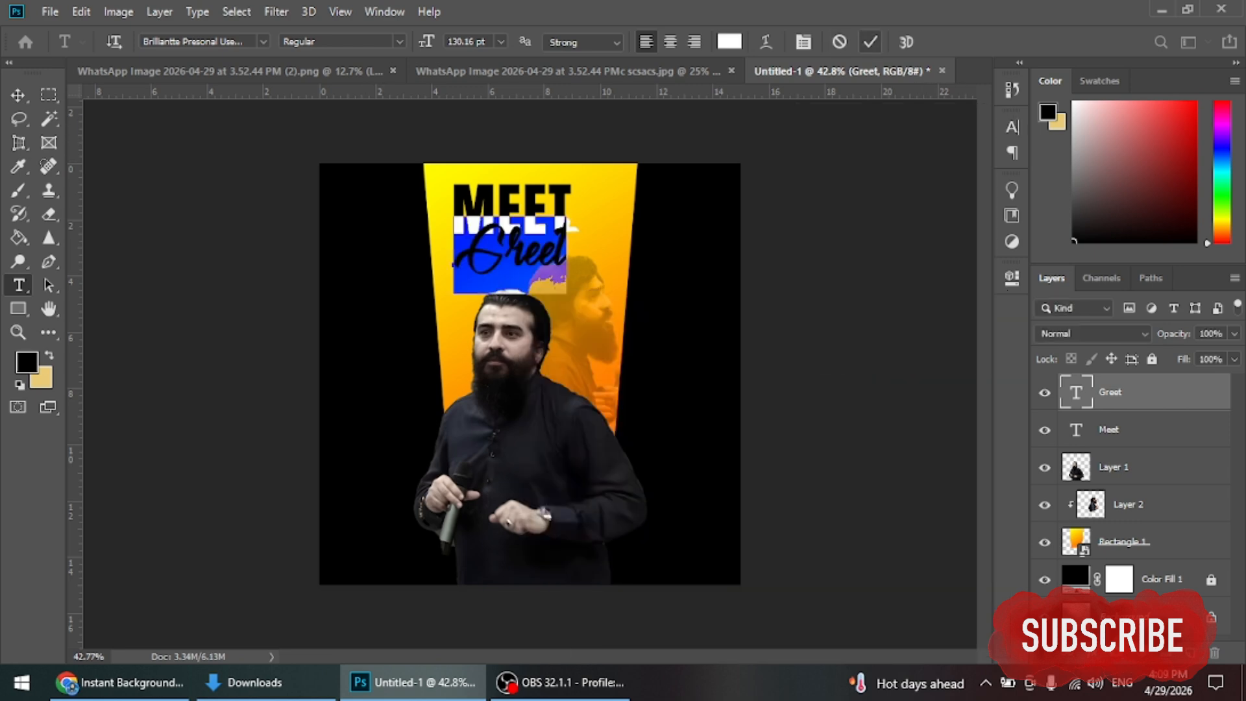
Step: Finish the text edit and nudge the Greet script slightly lower beneath MEET
{"action": "left_click", "coordinate": [870, 42]}
{"action": "key", "text": "v"}
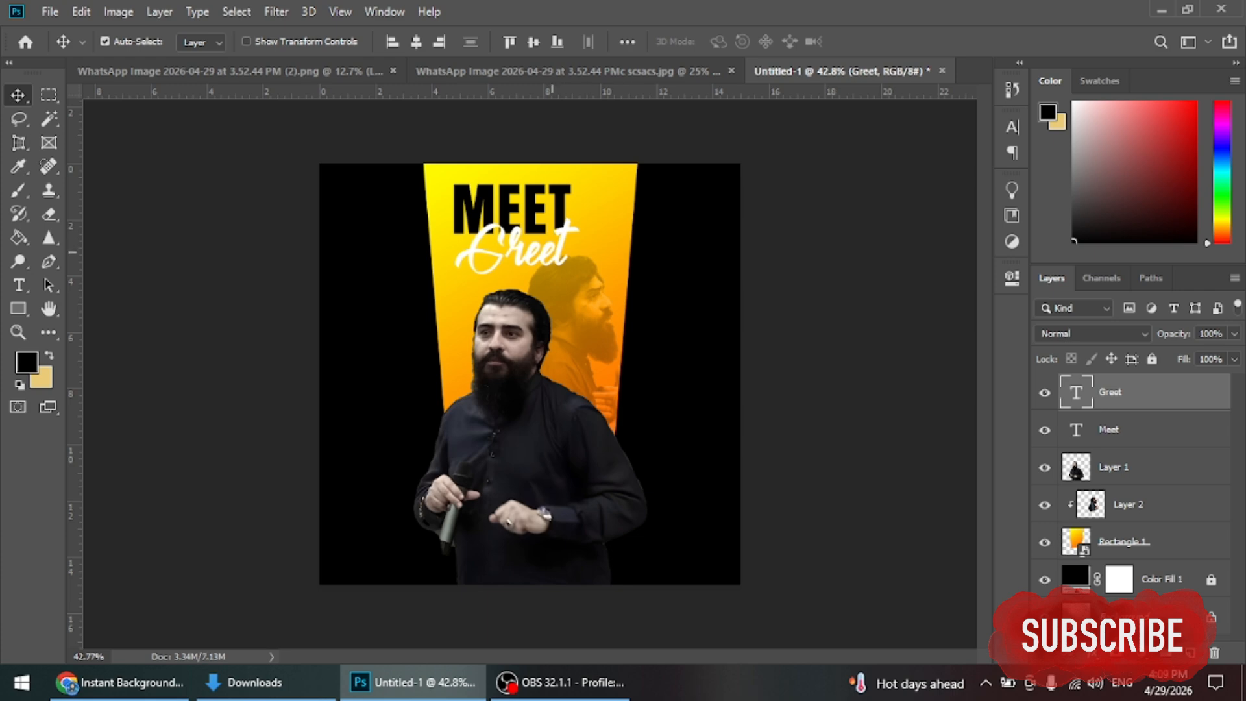
{"action": "key", "text": "shift+Down"}
{"action": "key", "text": "shift+Down"}
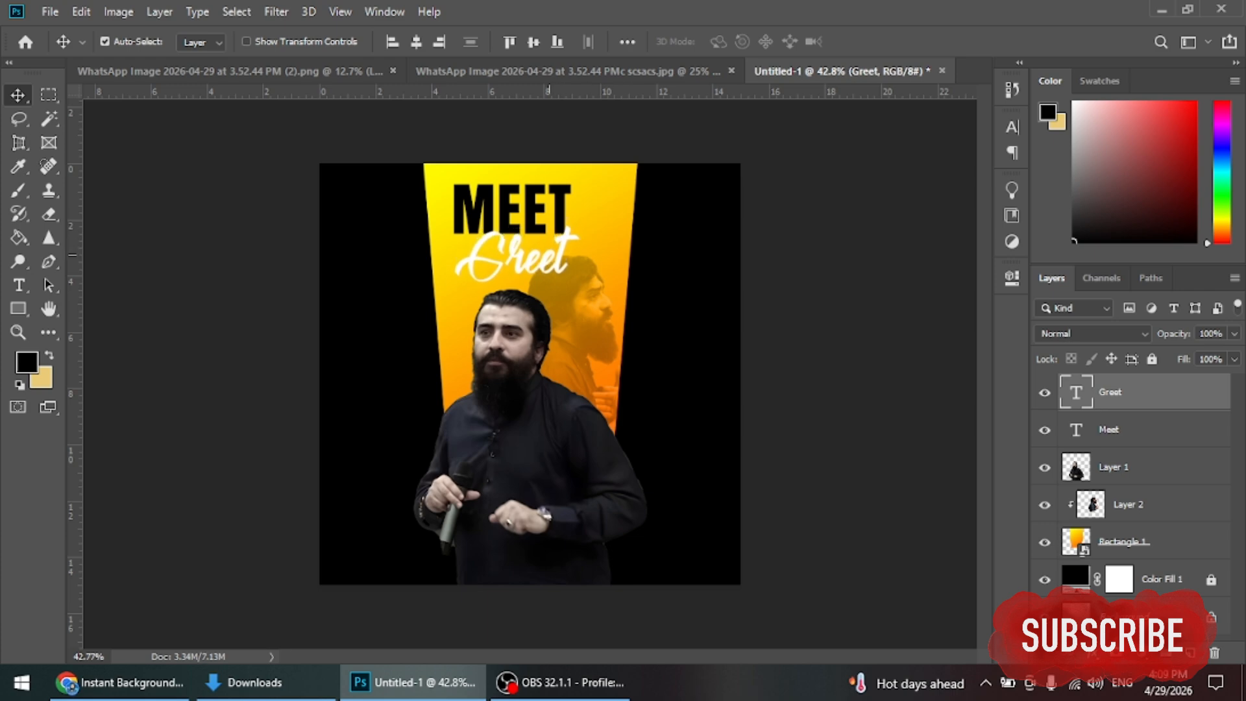
{"action": "key", "text": "Down"}
Step: Try adding an & inside the MEET text, then cancel that edit
{"action": "key", "text": "t"}
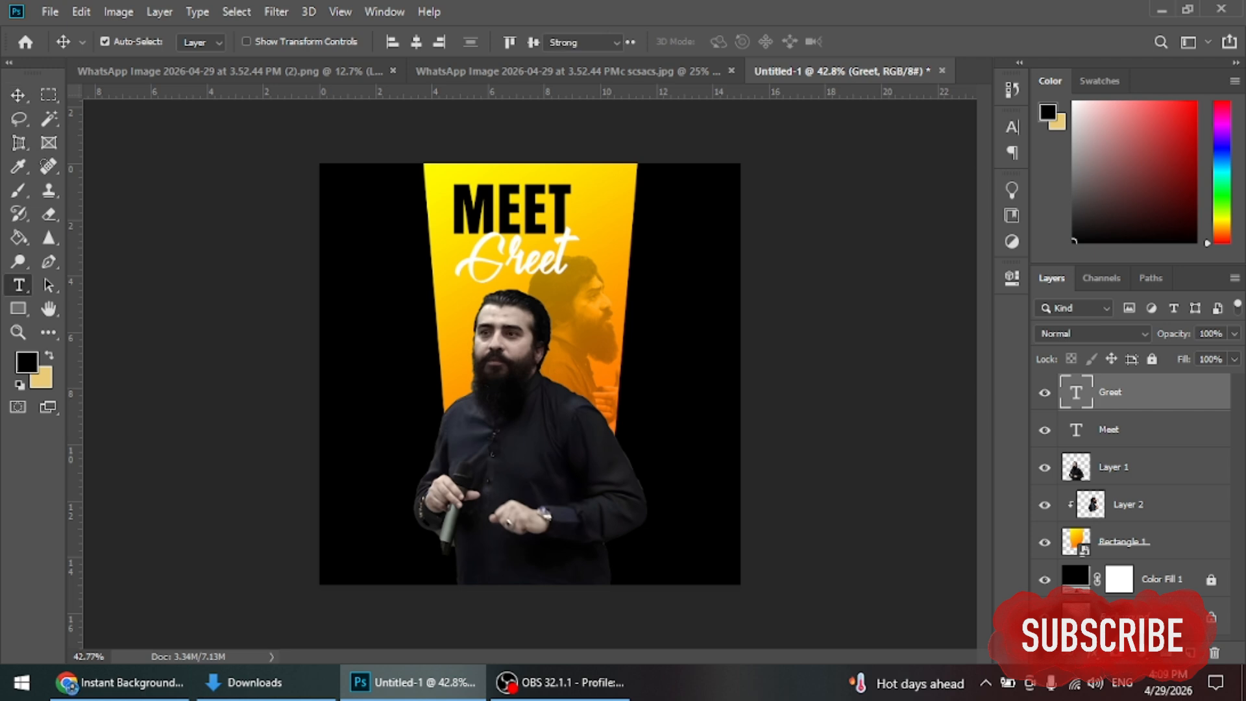
{"action": "left_click", "coordinate": [568, 212]}
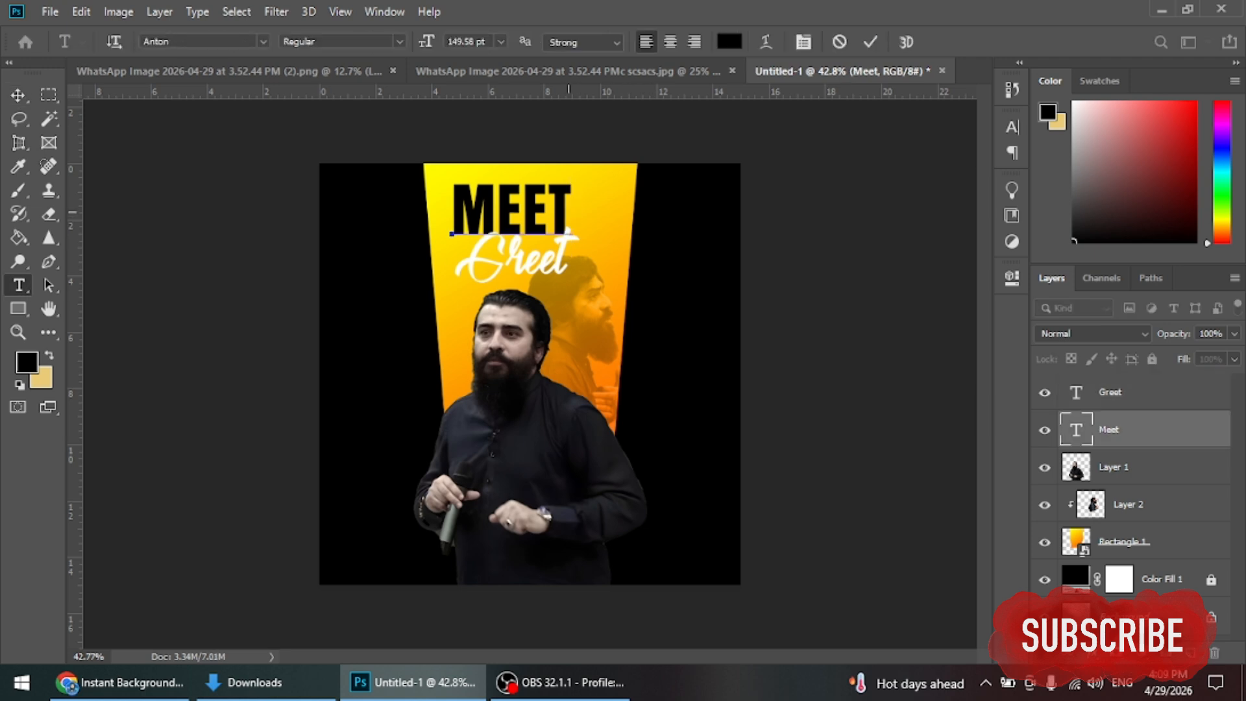
{"action": "type", "text": "&"}
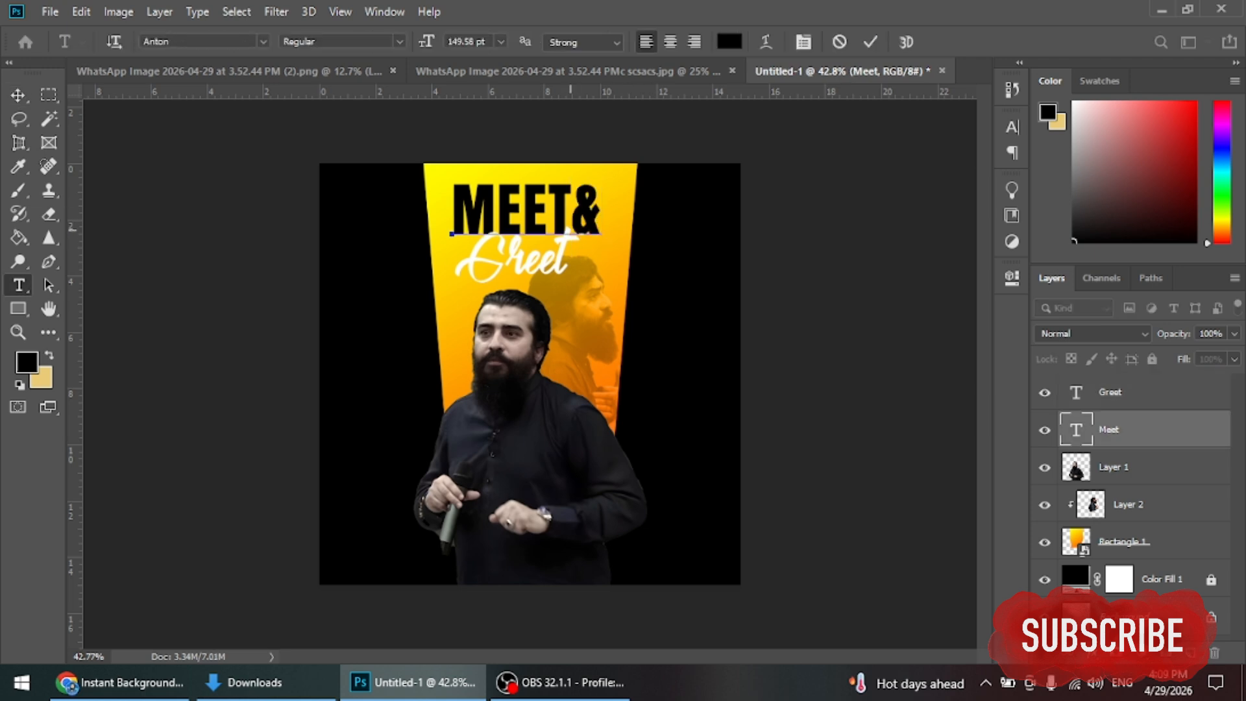
{"action": "key", "text": "shift+Left"}
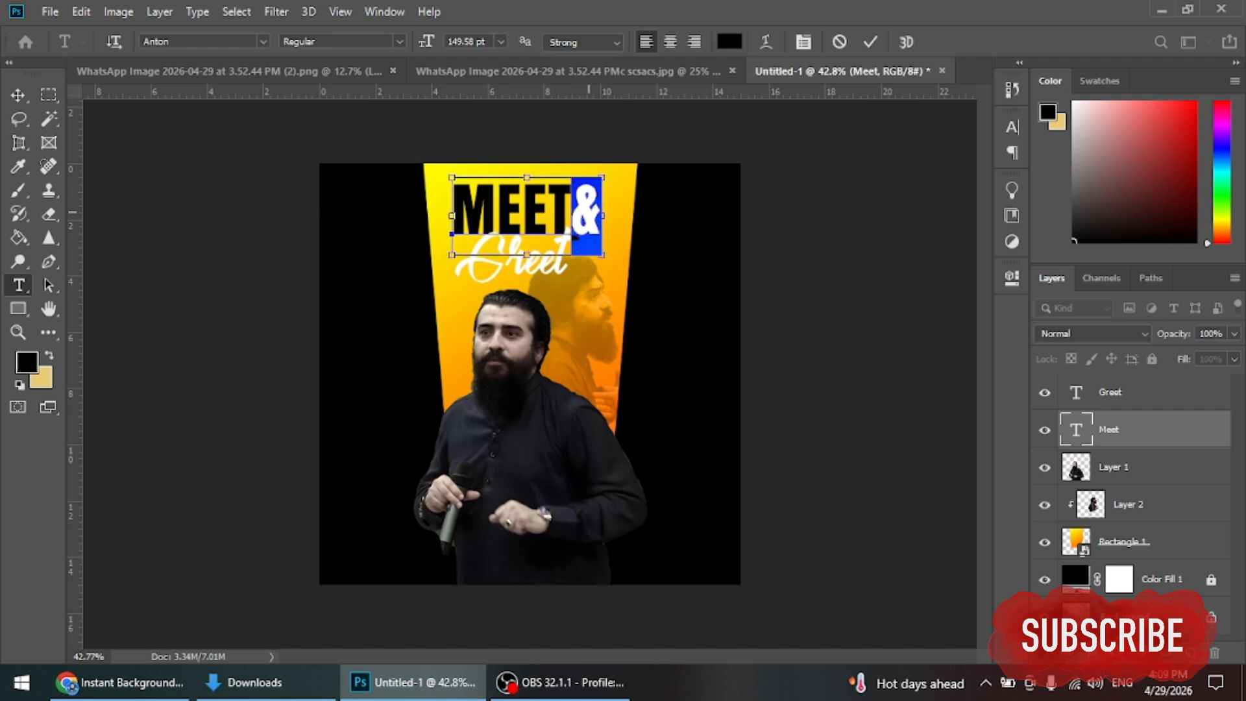
{"action": "key", "text": "ctrl+t"}
{"action": "left_click", "coordinate": [926, 252]}
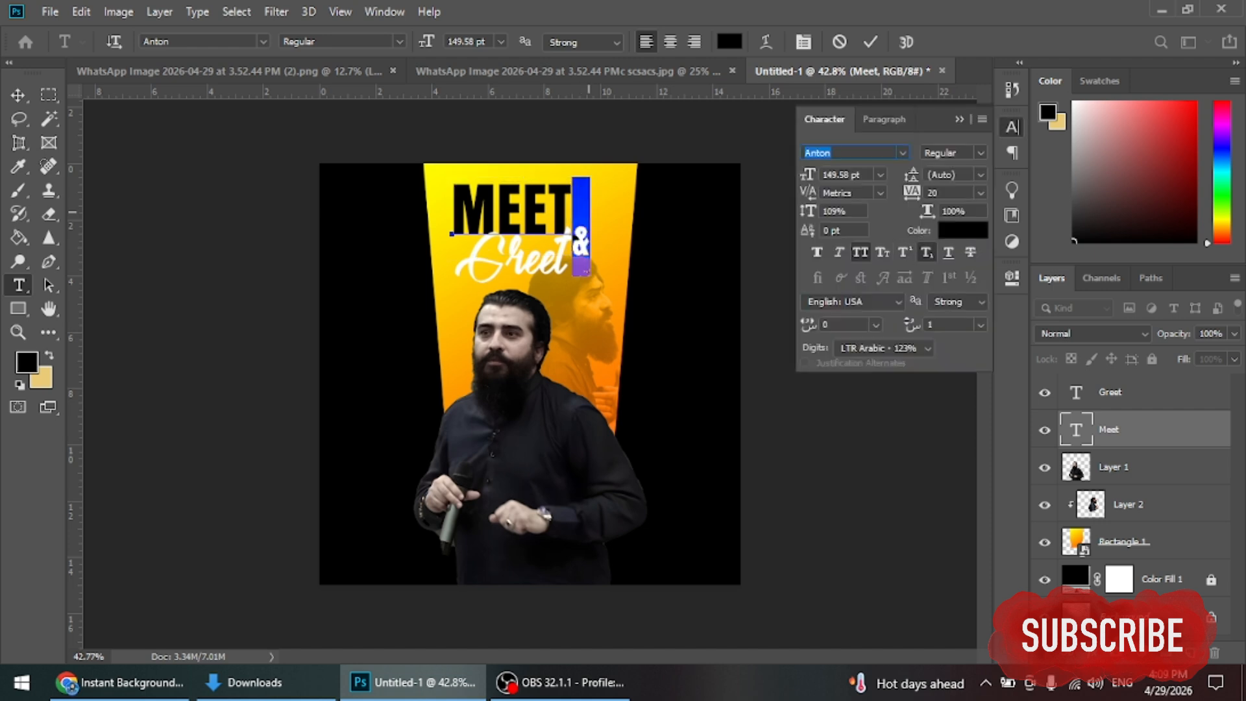
{"action": "left_click", "coordinate": [927, 251]}
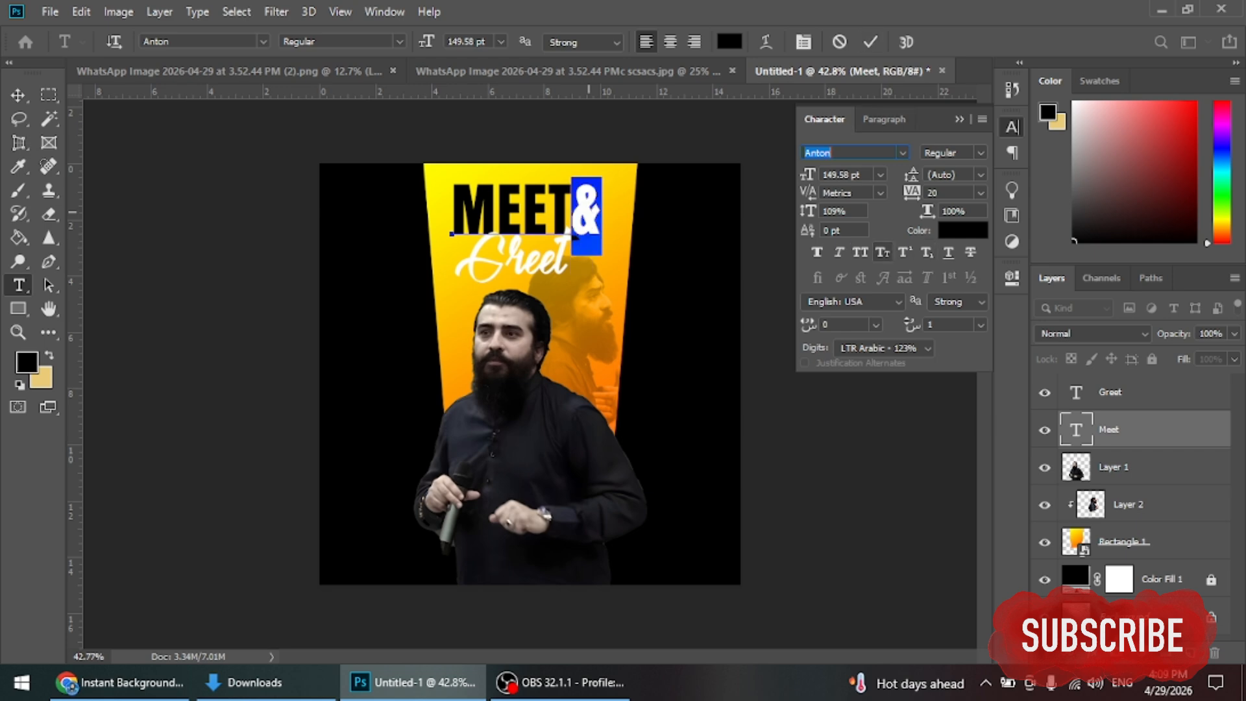
{"action": "key", "text": "BackSpace"}
{"action": "key", "text": "Escape"}
{"action": "key", "text": "Escape"}
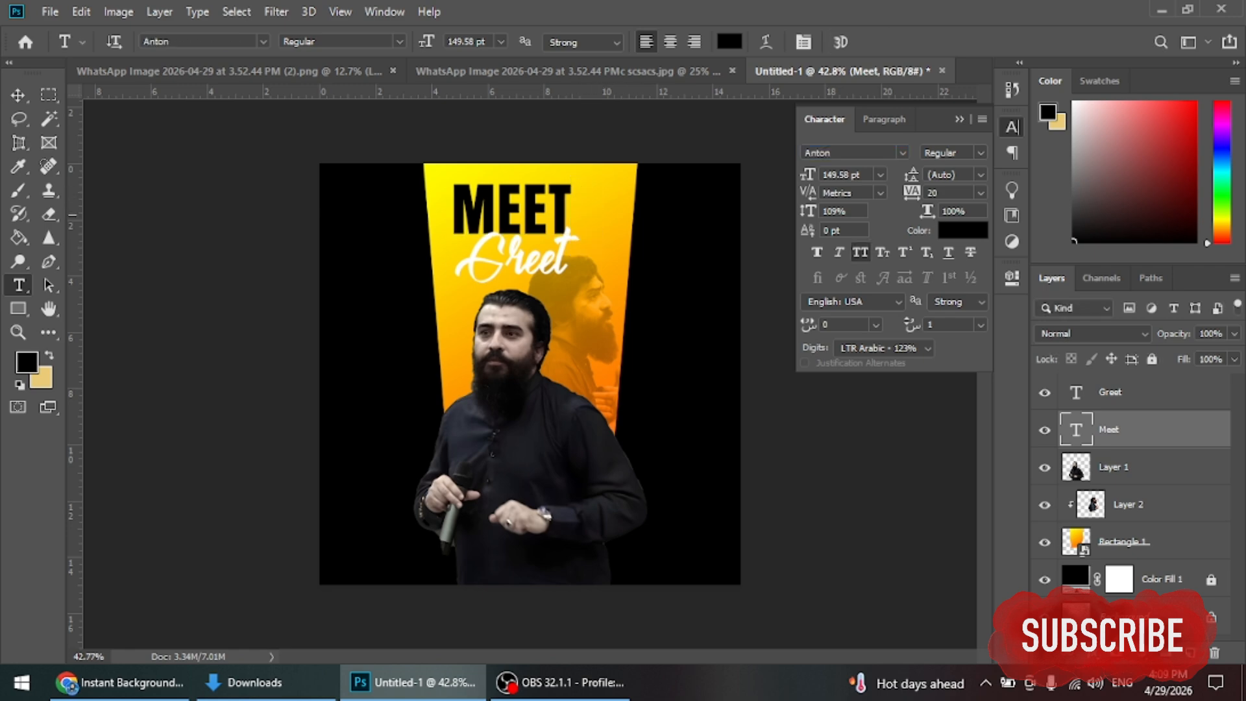
Step: Duplicate MEET to its right, retype the copy as &, and scale it down
{"action": "left_click", "coordinate": [18, 94]}
{"action": "left_click_drag", "start_coordinate": [512, 207], "coordinate": [646, 226]}
{"action": "double_click", "coordinate": [607, 227]}
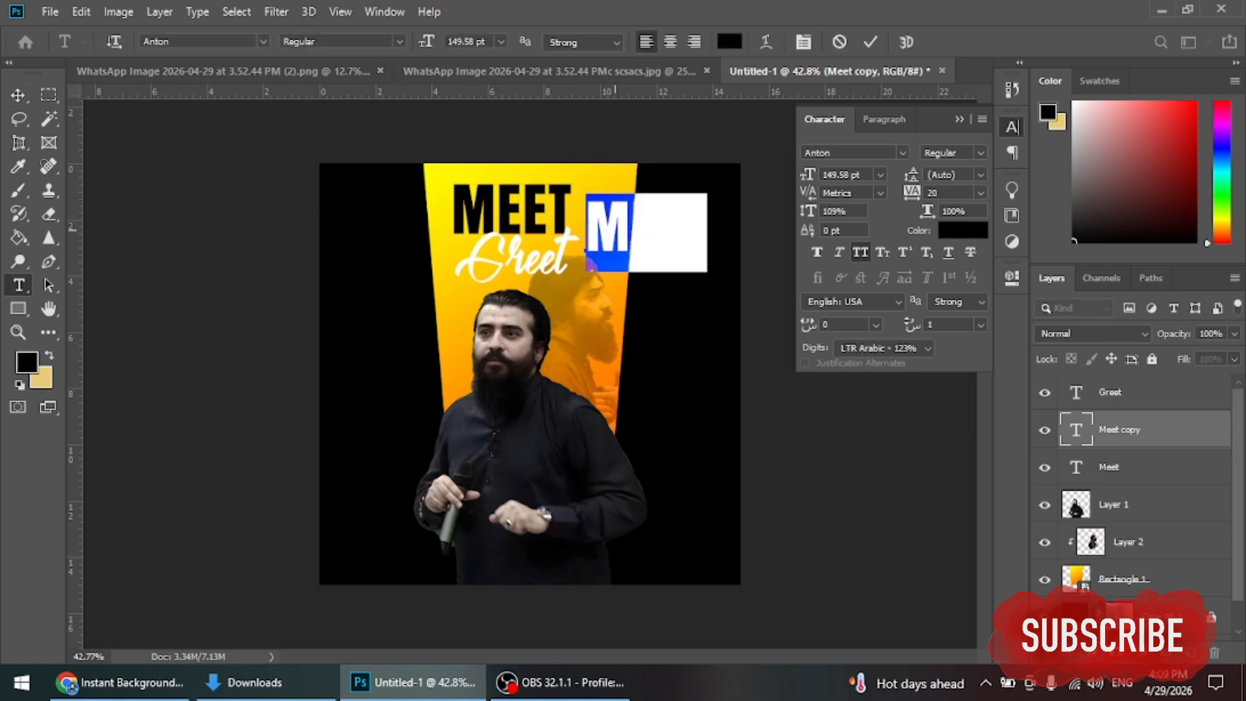
{"action": "type", "text": "&"}
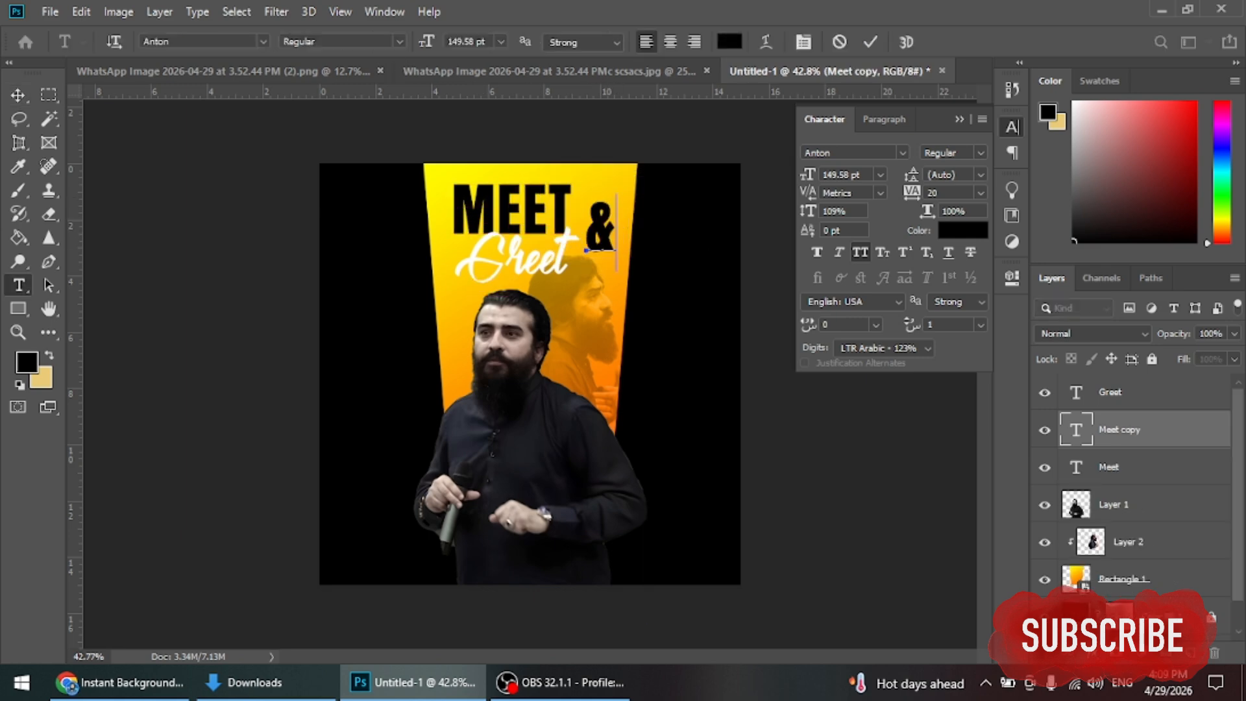
{"action": "key", "text": "ctrl+Return"}
{"action": "key", "text": "ctrl+t"}
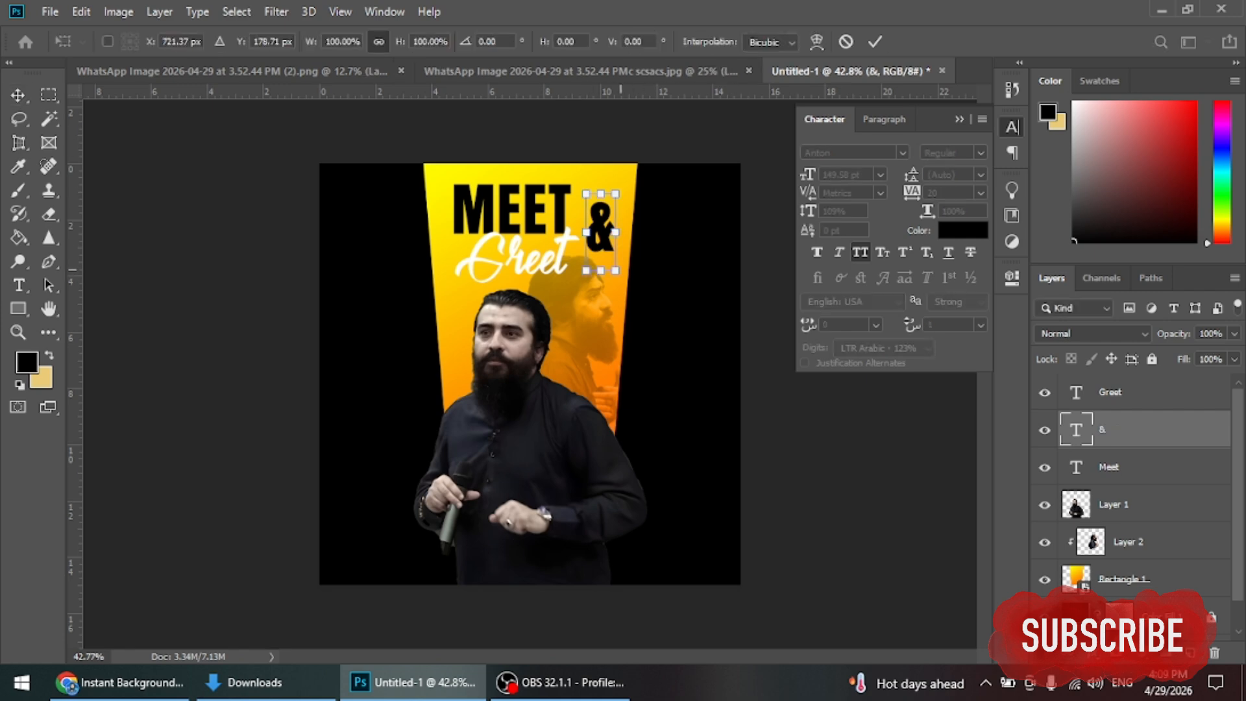
{"action": "left_click_drag", "start_coordinate": [611, 185], "coordinate": [608, 194]}
{"action": "left_click", "coordinate": [874, 41]}
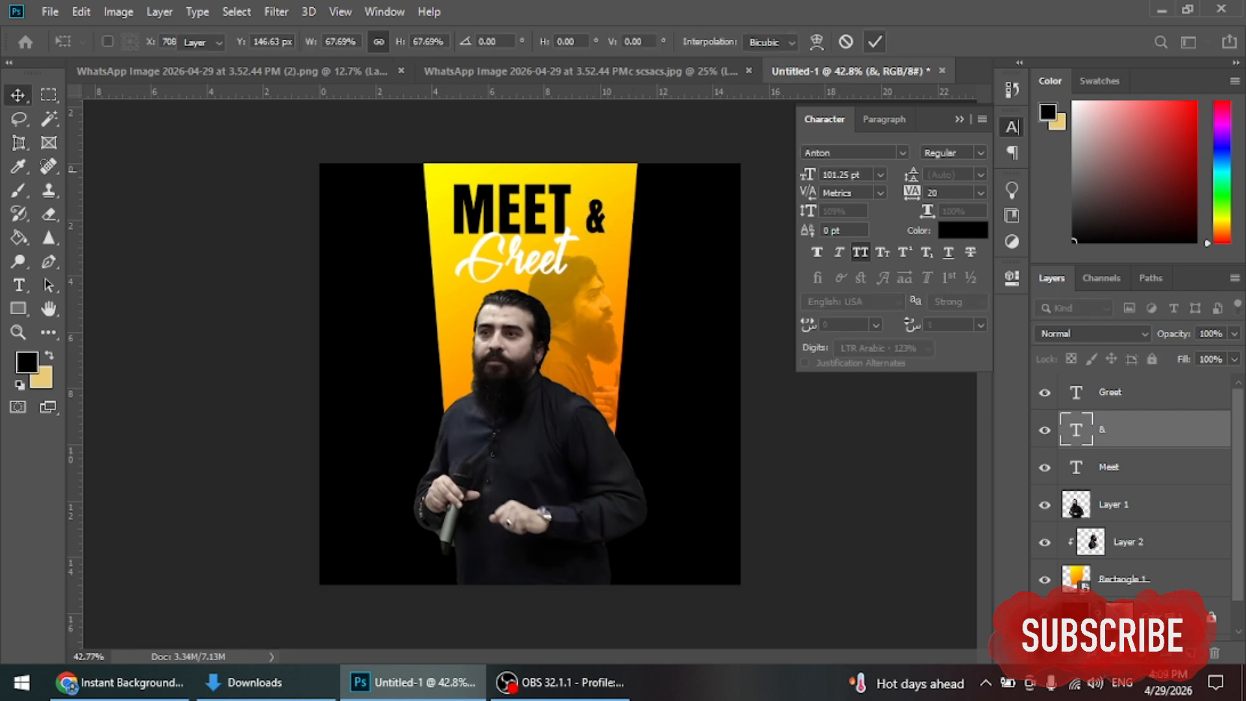
Step: Place the & right next to MEET and reposition Greet under the headline
{"action": "scroll", "coordinate": [610, 235], "scroll_direction": "up", "scroll_amount": 3}
{"action": "scroll", "coordinate": [593, 226], "scroll_direction": "up", "scroll_amount": 2}
{"action": "left_click_drag", "start_coordinate": [589, 205], "coordinate": [561, 205]}
{"action": "left_click_drag", "start_coordinate": [519, 247], "coordinate": [597, 247]}
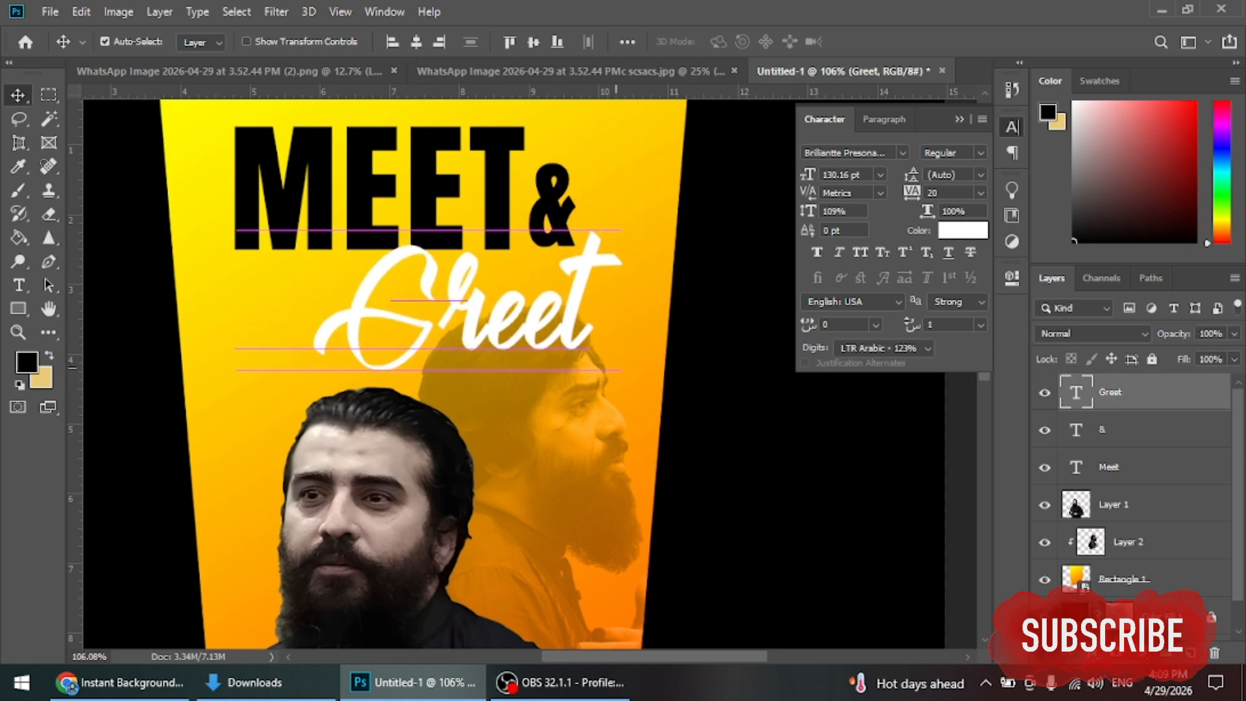
Step: Enlarge the Greet script slightly and shrink the speaker photo a little from the top
{"action": "key", "text": "ctrl+t"}
{"action": "left_click_drag", "start_coordinate": [620, 415], "coordinate": [577, 305]}
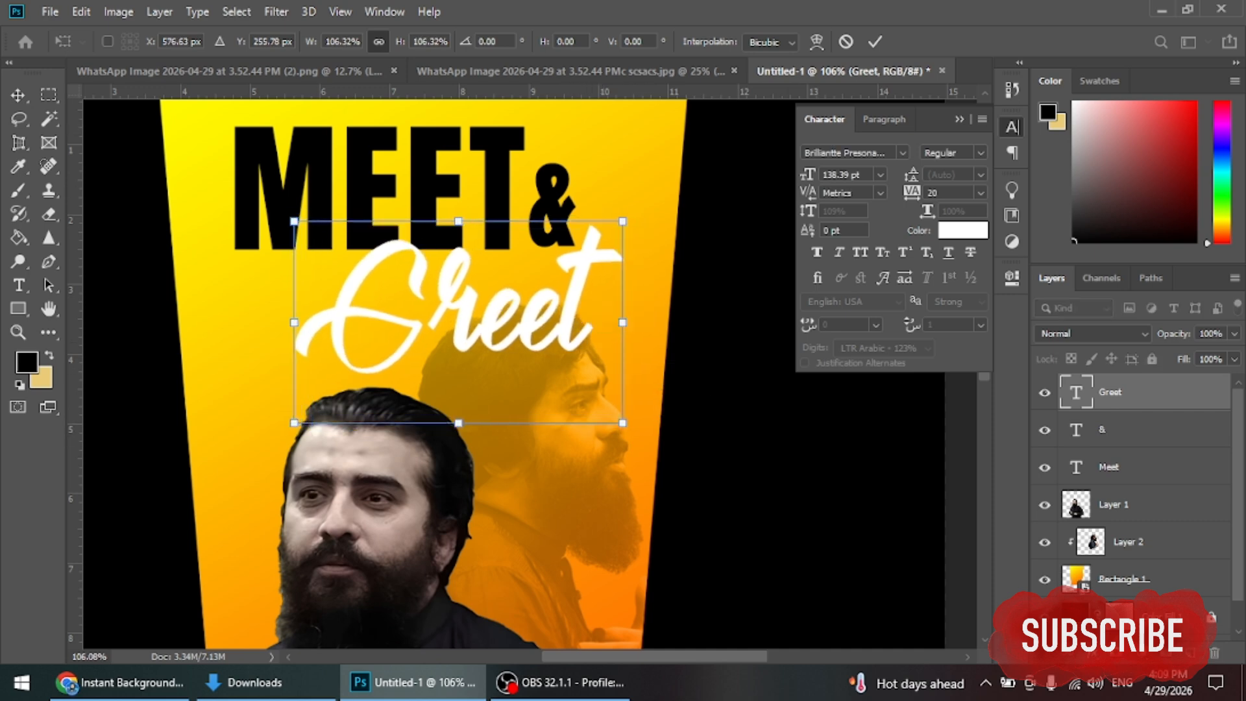
{"action": "left_click", "coordinate": [875, 41]}
{"action": "key", "text": "ctrl+0"}
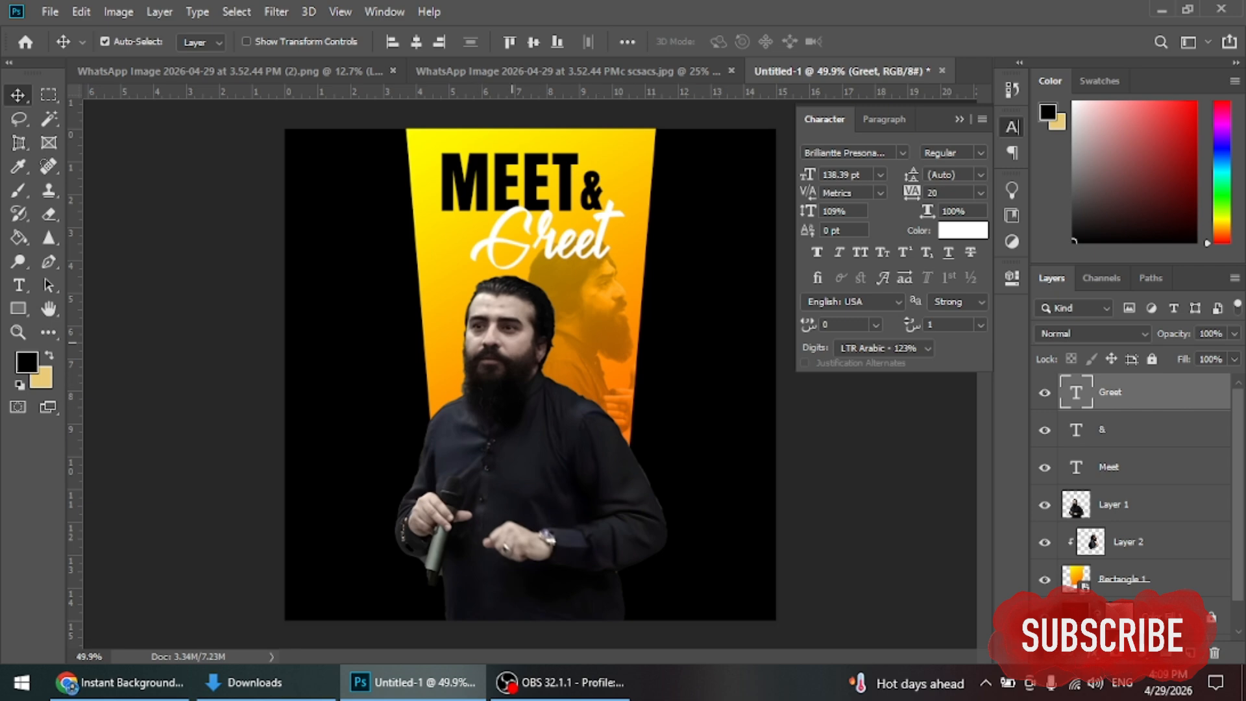
{"action": "left_click", "coordinate": [512, 342]}
{"action": "key", "text": "ctrl+t"}
{"action": "left_click_drag", "start_coordinate": [530, 270], "coordinate": [530, 302]}
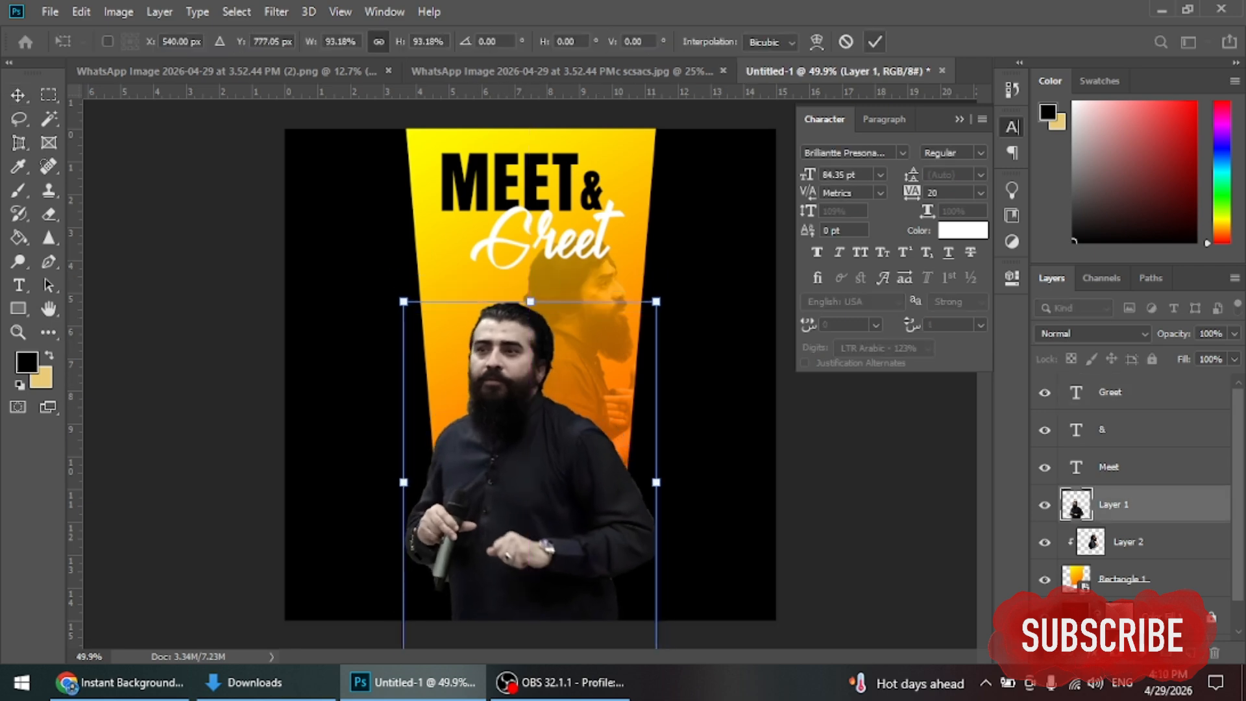
{"action": "left_click", "coordinate": [875, 42]}
Step: Lock the speaker, orange beam and faded speaker copy layers
{"action": "left_click", "coordinate": [959, 119]}
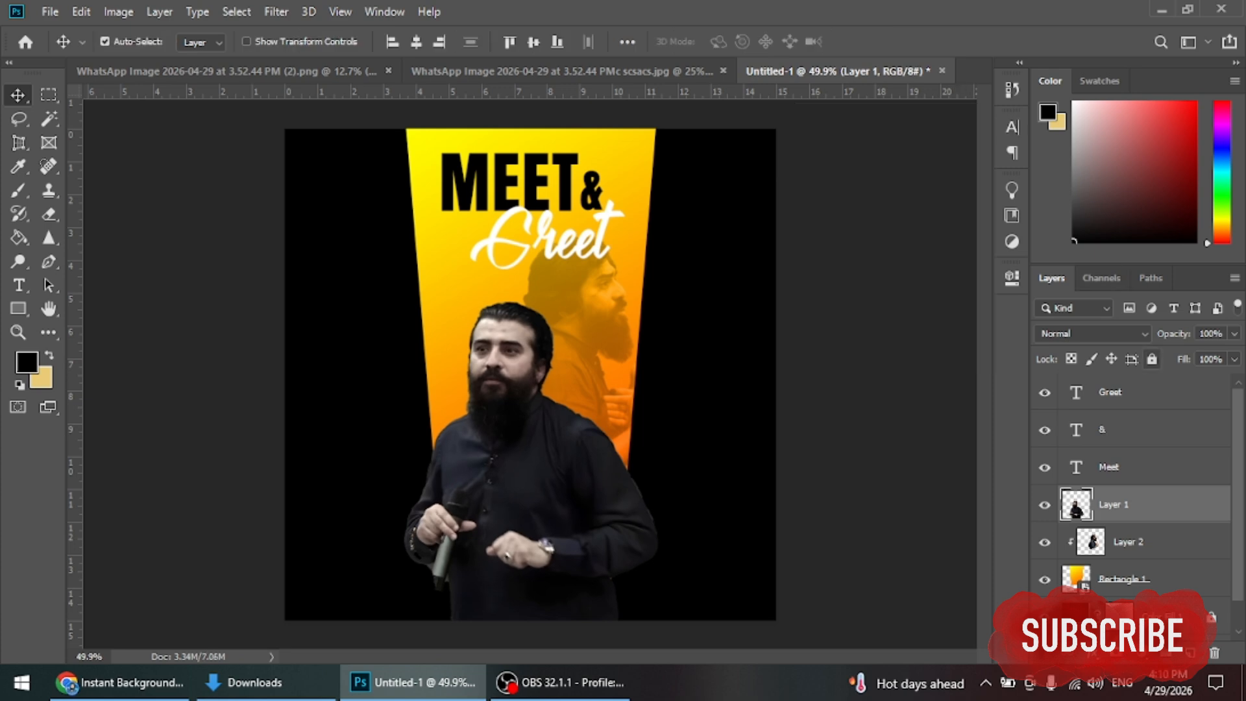
{"action": "left_click", "coordinate": [1152, 358]}
{"action": "left_click", "coordinate": [1122, 578]}
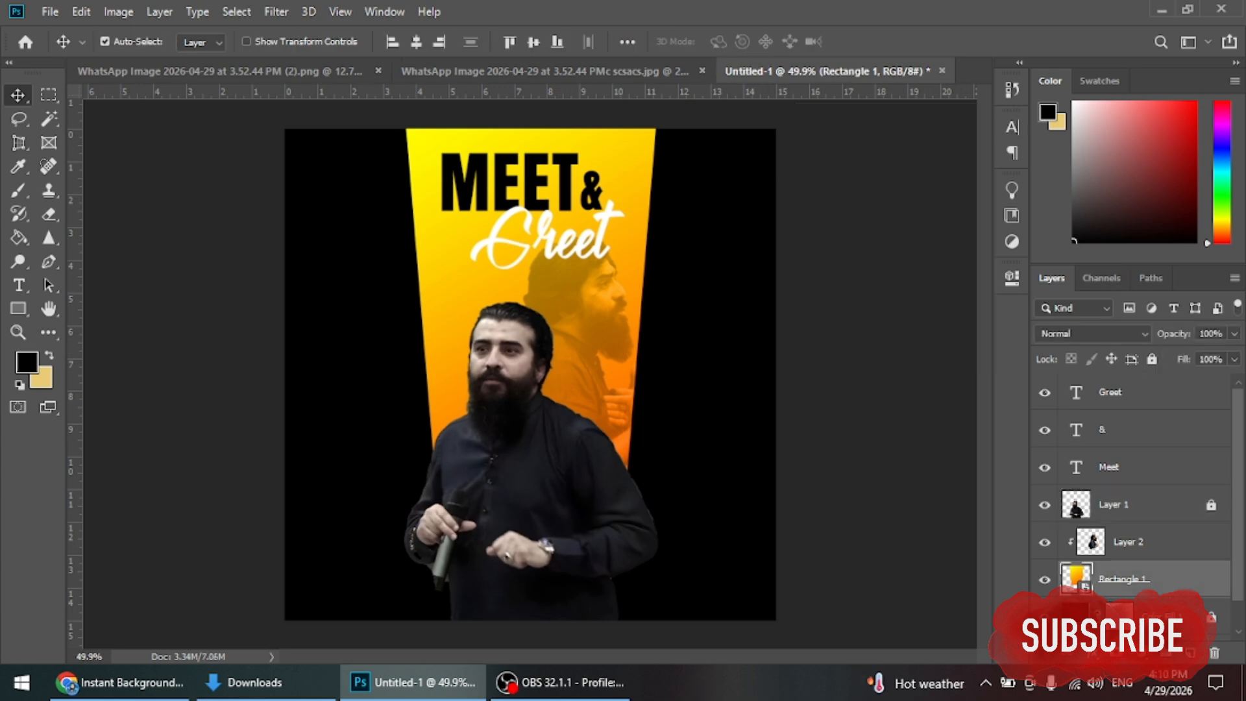
{"action": "left_click", "coordinate": [1151, 359]}
{"action": "left_click", "coordinate": [1122, 504]}
{"action": "left_click", "coordinate": [1123, 541]}
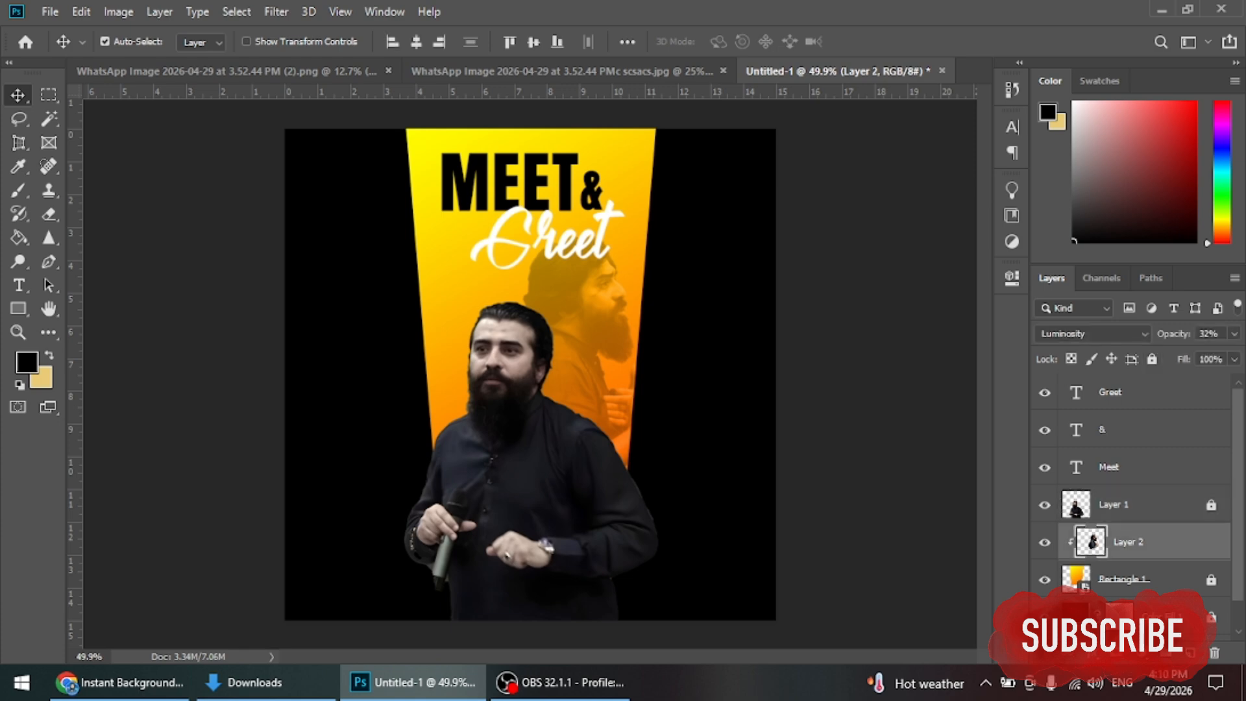
{"action": "left_click", "coordinate": [1152, 359]}
Step: Move Greet down and left, and shift MEET right toward the ampersand
{"action": "left_click", "coordinate": [642, 283]}
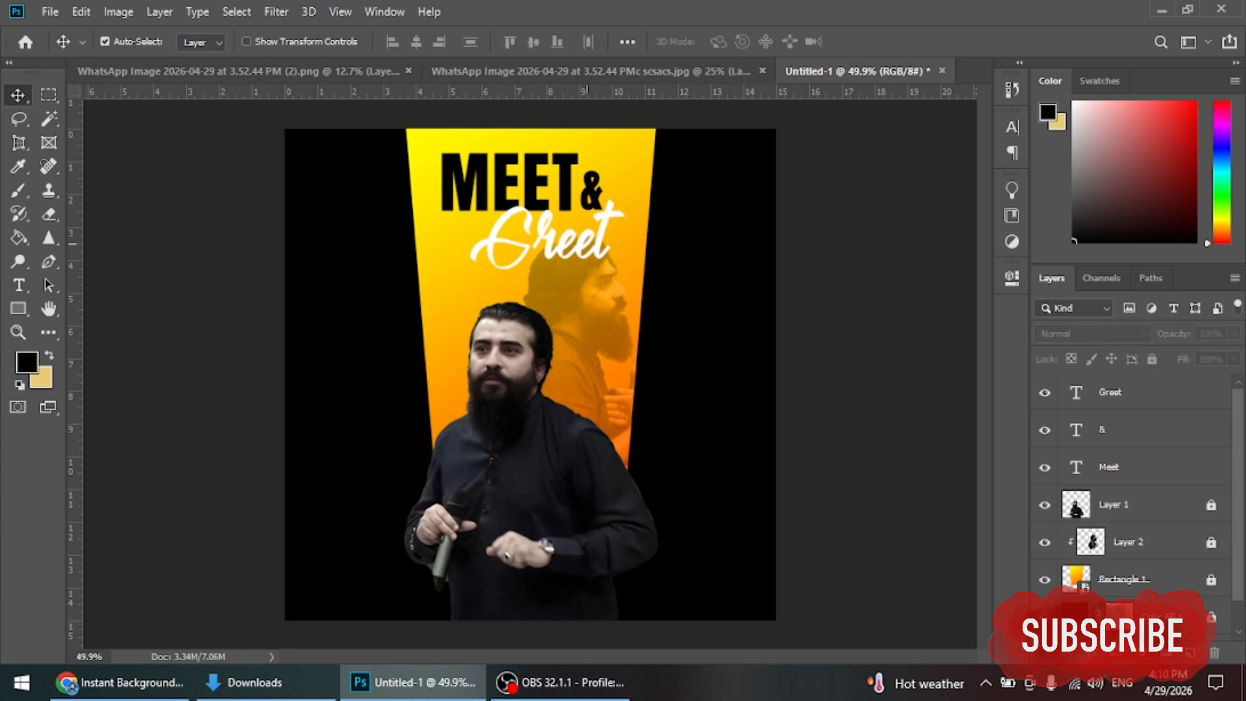
{"action": "left_click_drag", "start_coordinate": [597, 202], "coordinate": [576, 258]}
{"action": "left_click", "coordinate": [528, 180]}
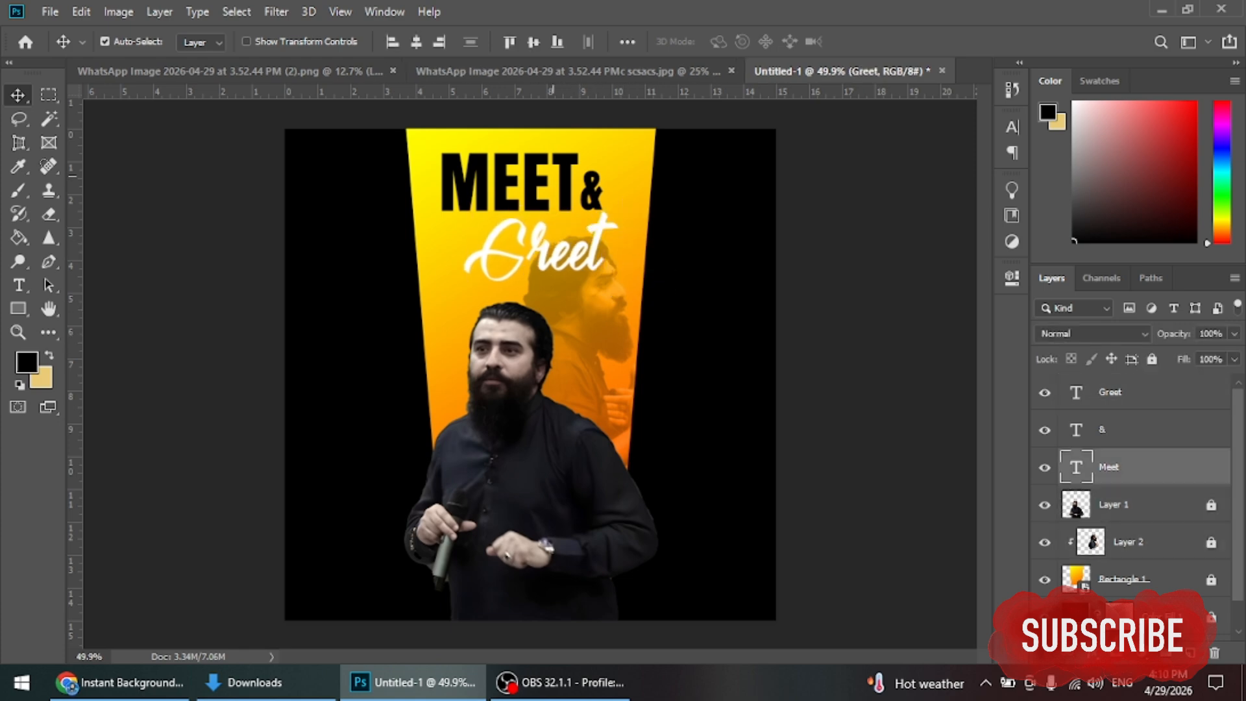
{"action": "left_click_drag", "start_coordinate": [549, 193], "coordinate": [577, 180]}
{"action": "left_click", "coordinate": [598, 191]}
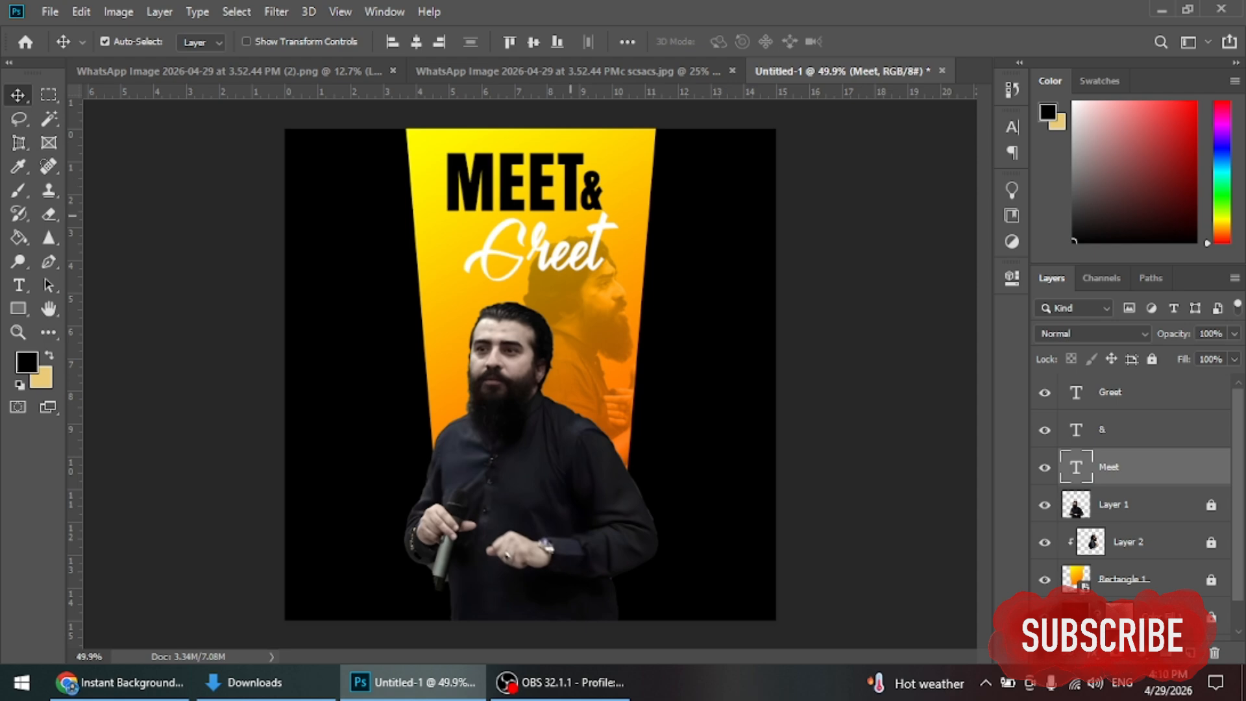
Step: Give Greet a drop shadow with spread 0, 53% opacity and 5 px size, then nudge it down
{"action": "left_click_drag", "start_coordinate": [577, 241], "coordinate": [554, 234]}
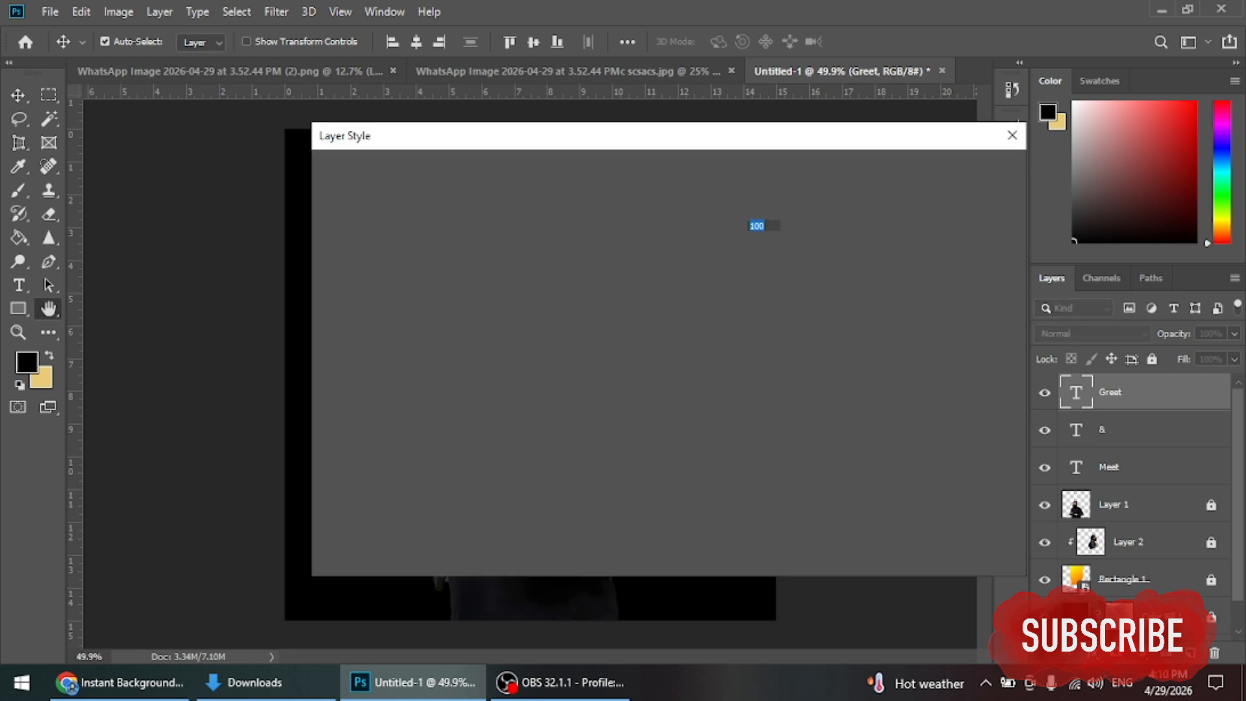
{"action": "left_click_drag", "start_coordinate": [515, 137], "coordinate": [837, 294]}
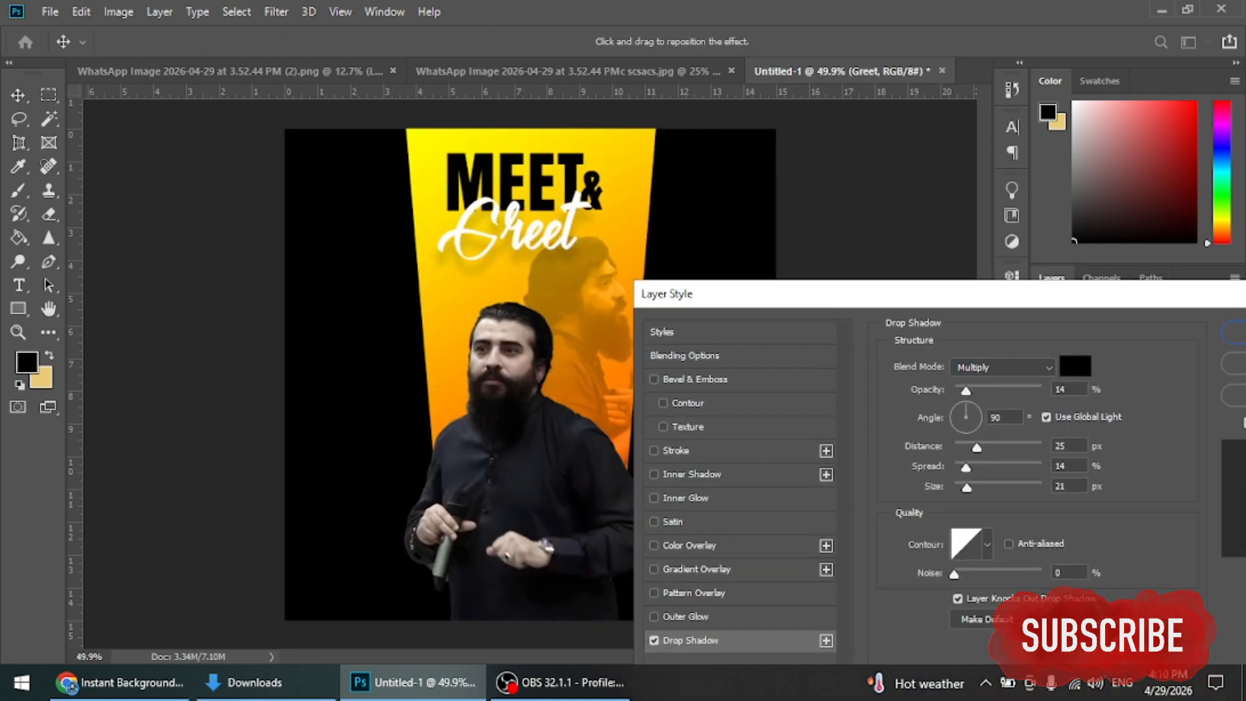
{"action": "mouse_move", "coordinate": [966, 467]}
{"action": "left_mouse_down"}
{"action": "mouse_move", "coordinate": [951, 467]}
{"action": "mouse_move", "coordinate": [955, 447]}
{"action": "left_mouse_up"}
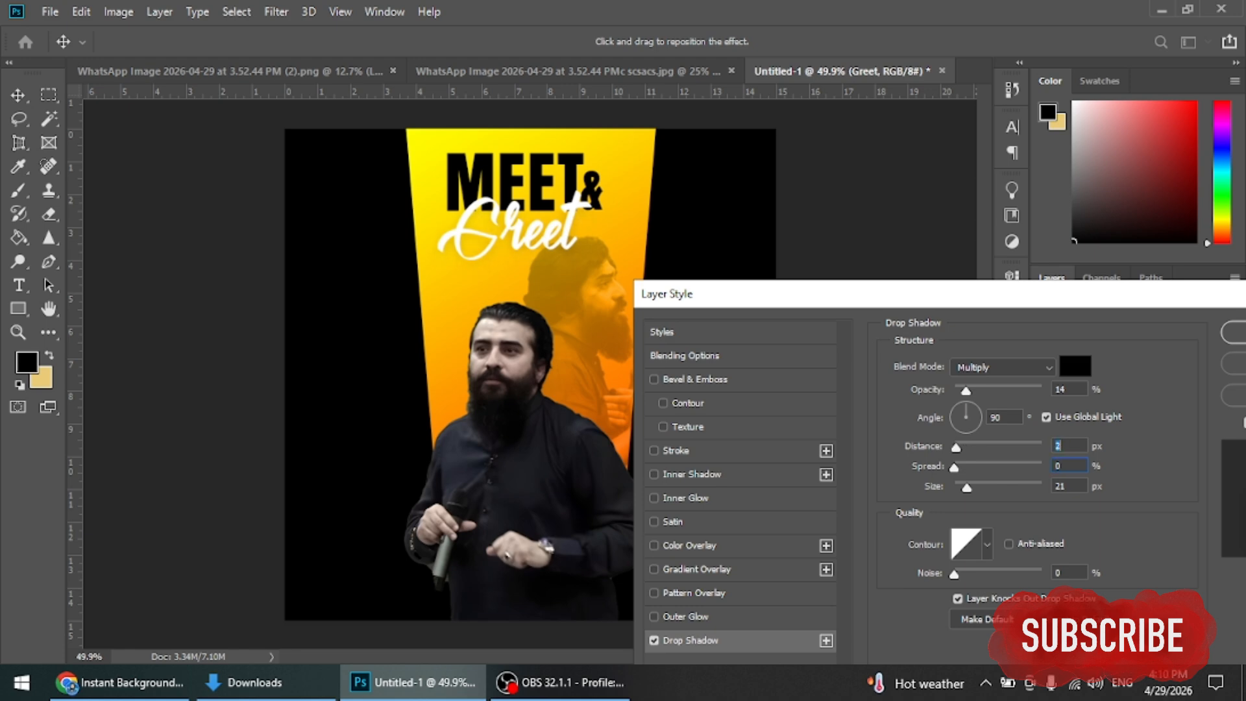
{"action": "left_click_drag", "start_coordinate": [965, 390], "coordinate": [999, 391]}
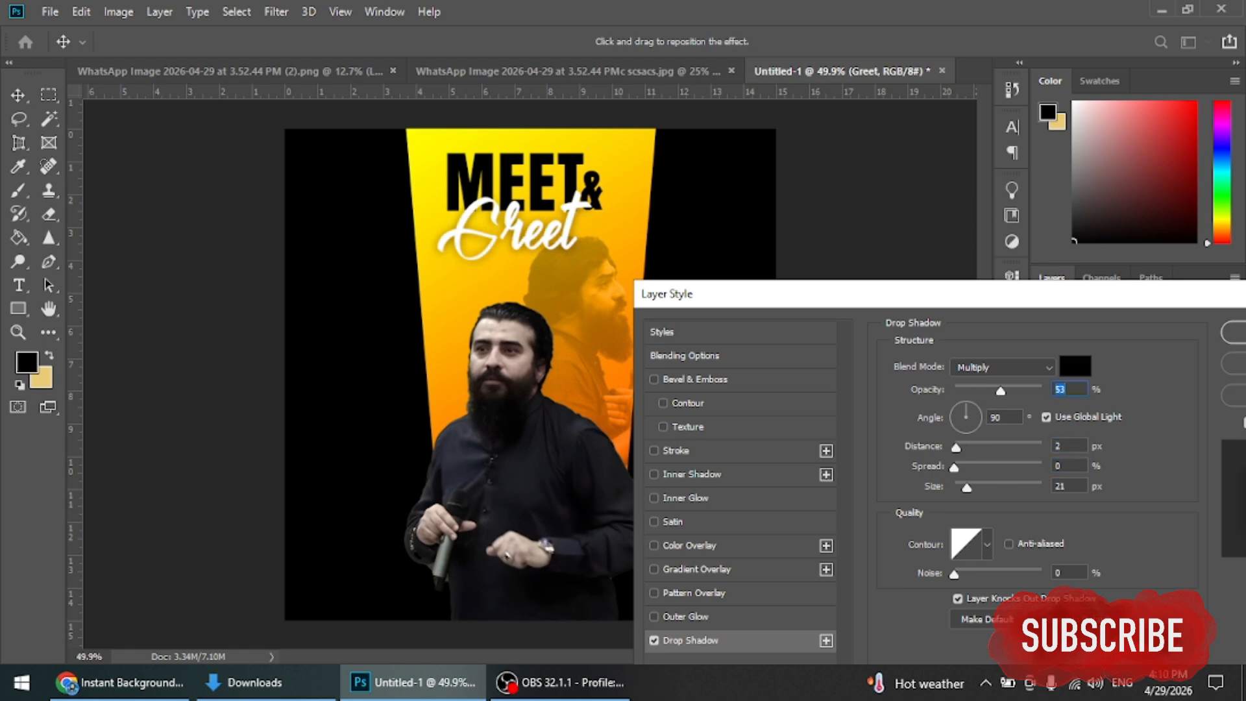
{"action": "left_click_drag", "start_coordinate": [966, 487], "coordinate": [960, 447]}
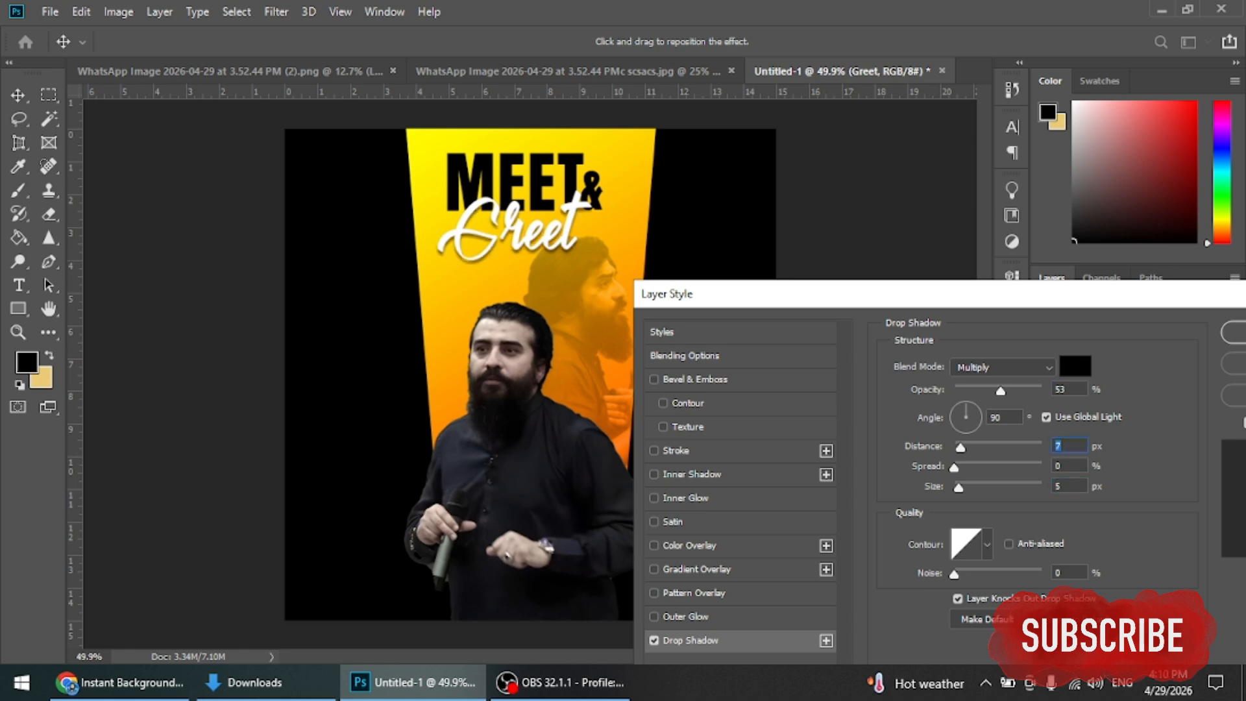
{"action": "key", "text": "Return"}
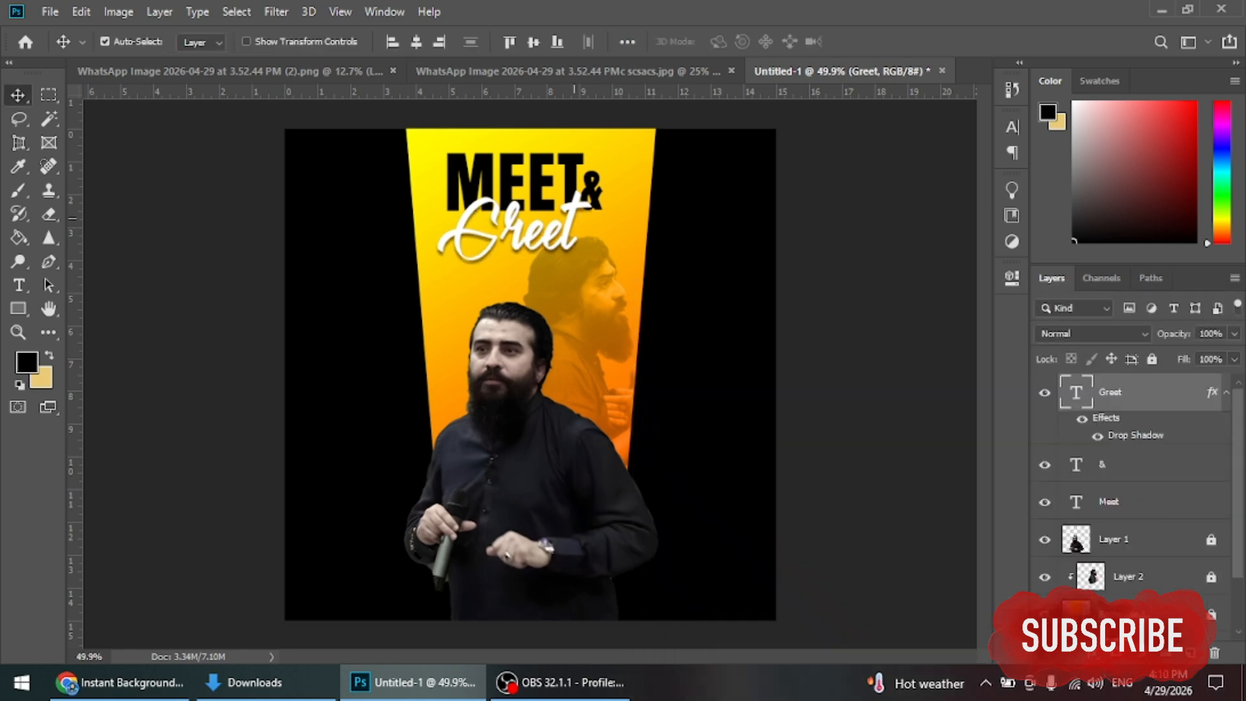
{"action": "key", "text": "Down"}
{"action": "key", "text": "Down"}
{"action": "key", "text": "Down"}
{"action": "key", "text": "Down"}
{"action": "key", "text": "Down"}
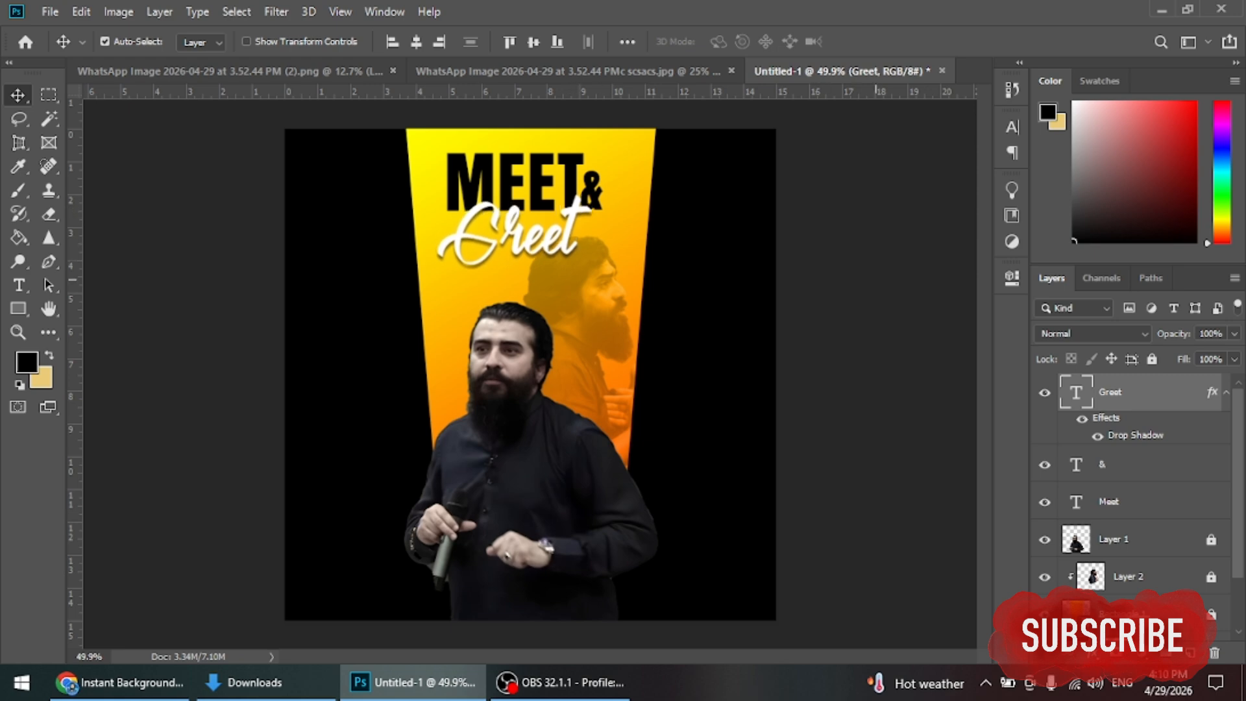
{"action": "left_click", "coordinate": [895, 328]}
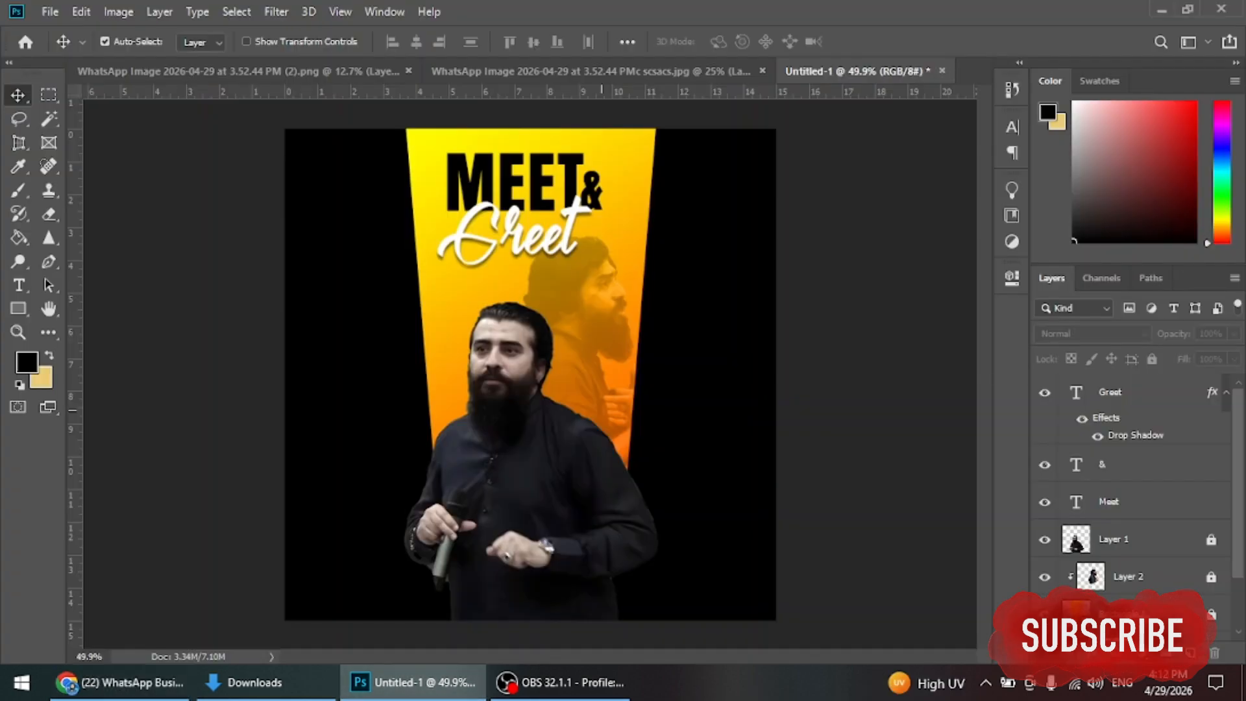
Step: Paste the crowd photo behind the beam and speaker and fade it to about 9% opacity
{"action": "key", "text": "ctrl+v"}
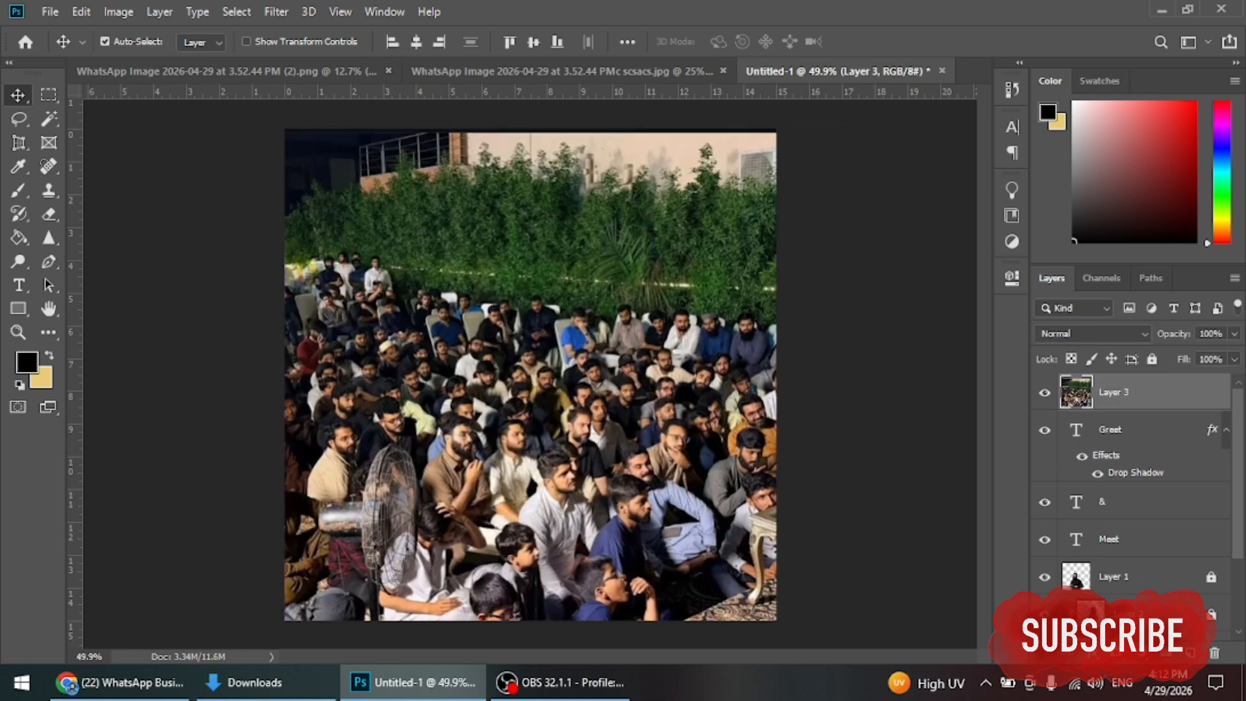
{"action": "key", "text": "ctrl+bracketleft"}
{"action": "key", "text": "ctrl+bracketleft"}
{"action": "key", "text": "ctrl+bracketleft"}
{"action": "key", "text": "ctrl+bracketleft"}
{"action": "key", "text": "ctrl+bracketleft"}
{"action": "key", "text": "ctrl+bracketleft"}
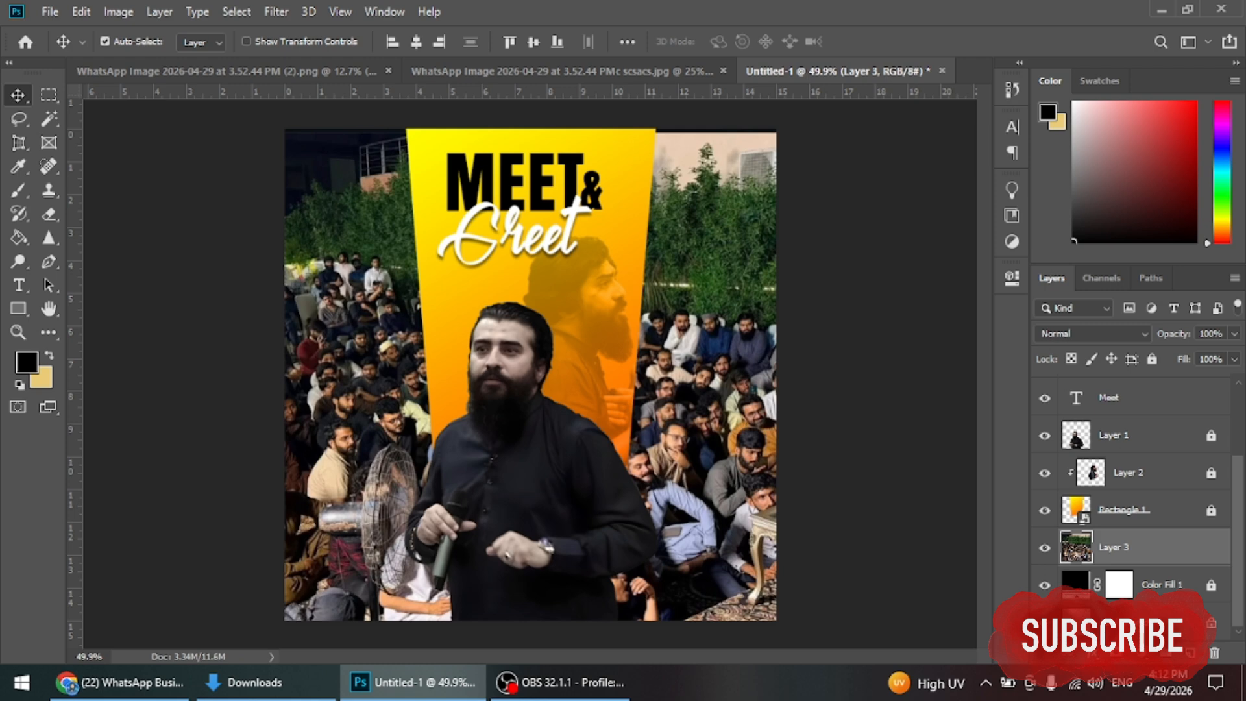
{"action": "left_click", "coordinate": [1233, 333]}
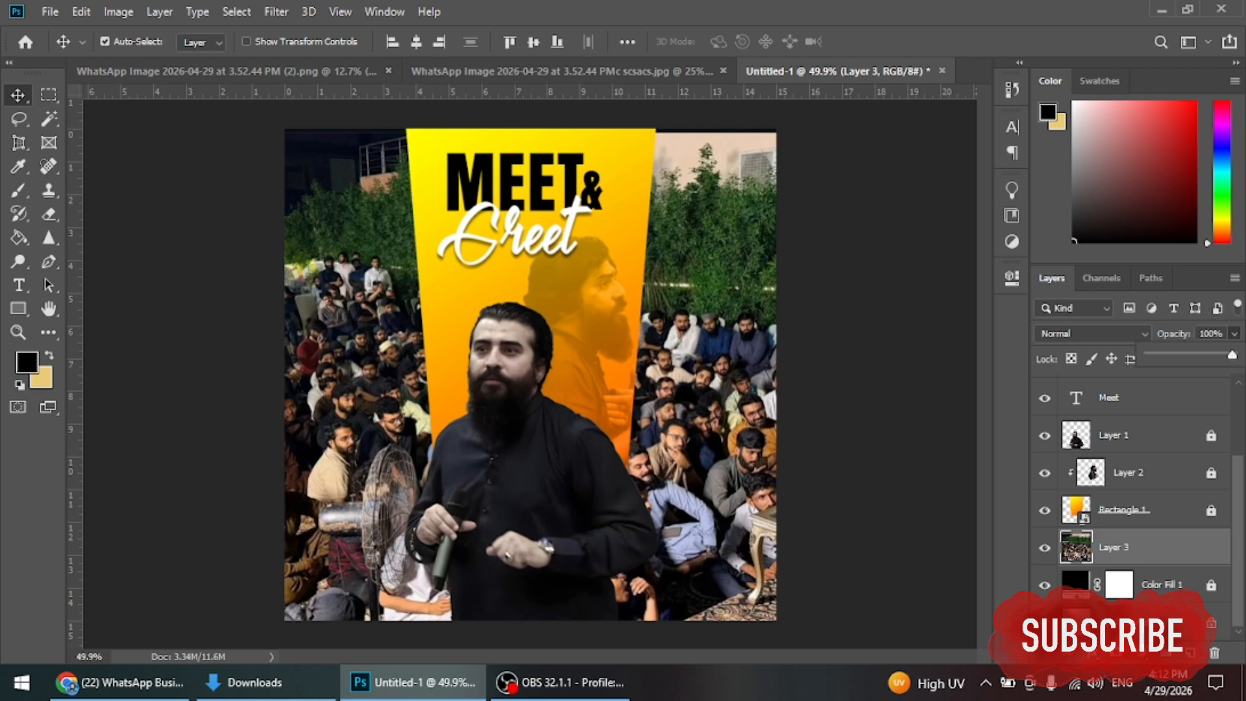
{"action": "left_click_drag", "start_coordinate": [1231, 354], "coordinate": [1154, 355]}
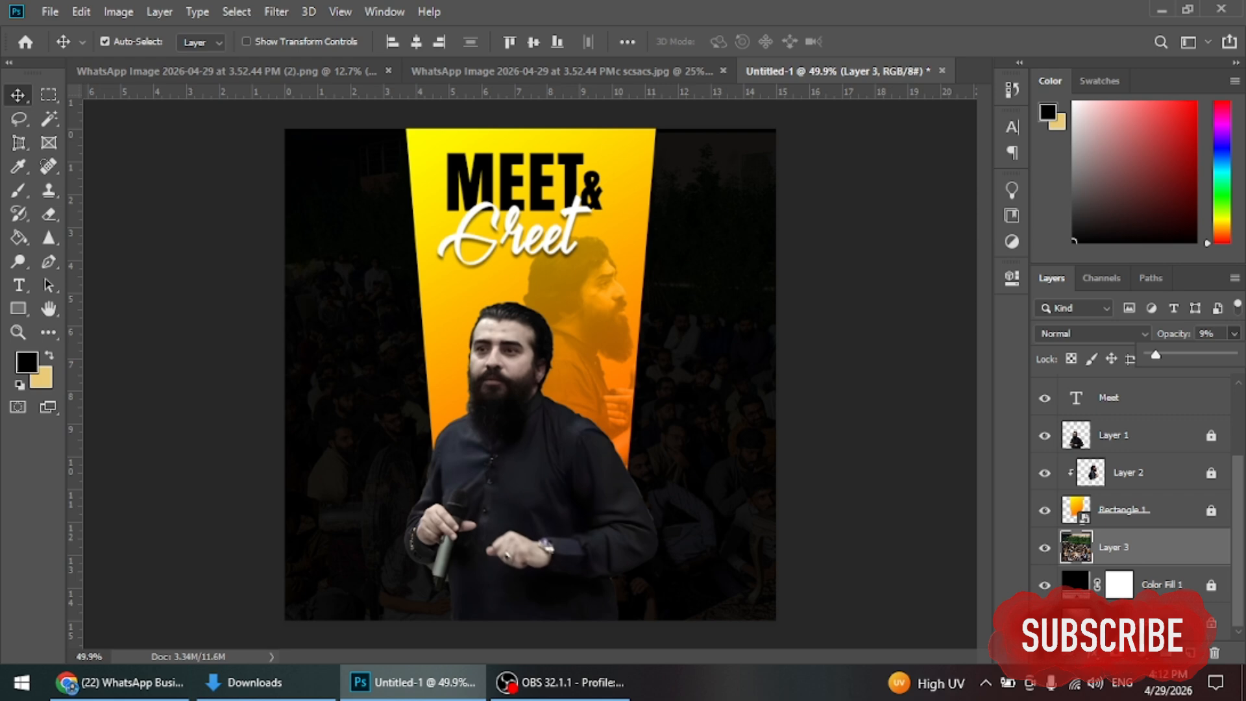
Step: Fade the crowd photo to 4% opacity, then select the speaker cutout layer, Layer 1
{"action": "left_click_drag", "start_coordinate": [1155, 355], "coordinate": [1151, 355]}
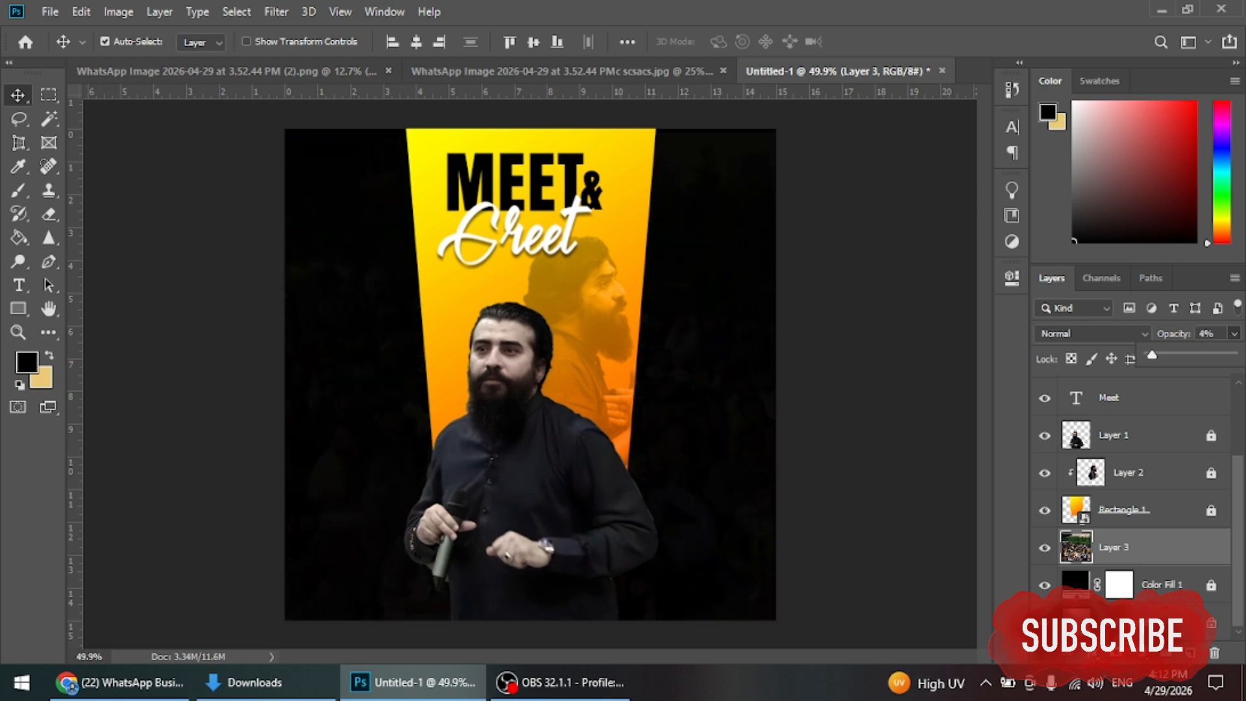
{"action": "left_click", "coordinate": [1072, 554]}
{"action": "left_click_drag", "start_coordinate": [545, 457], "coordinate": [540, 463]}
{"action": "key", "text": "ctrl"}
{"action": "left_click", "coordinate": [1073, 554], "text": "ctrl"}
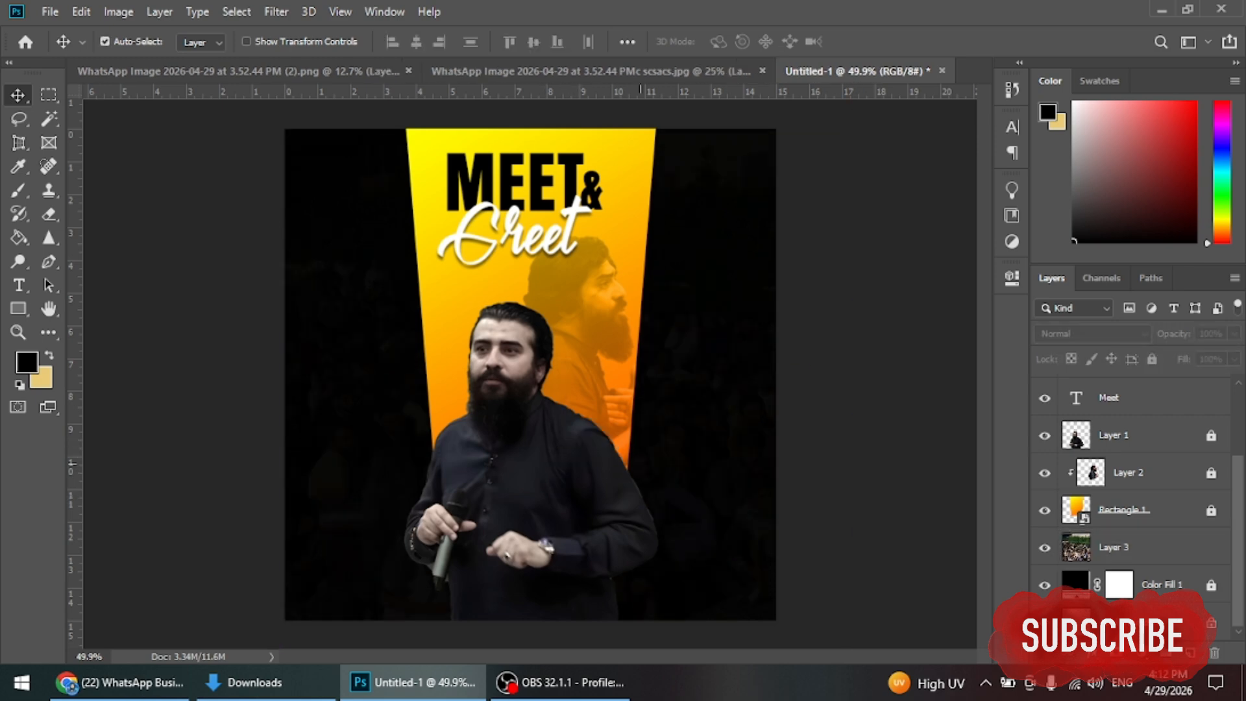
{"action": "left_click", "coordinate": [1072, 555]}
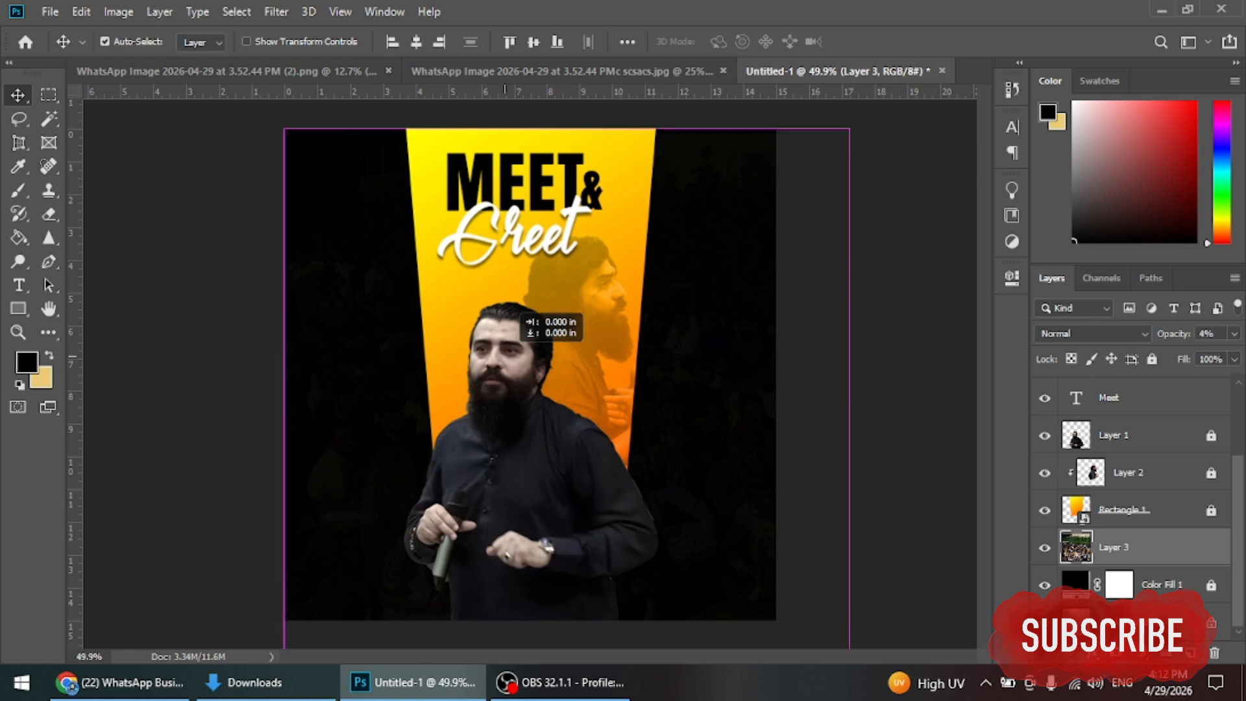
{"action": "left_click", "coordinate": [1113, 435]}
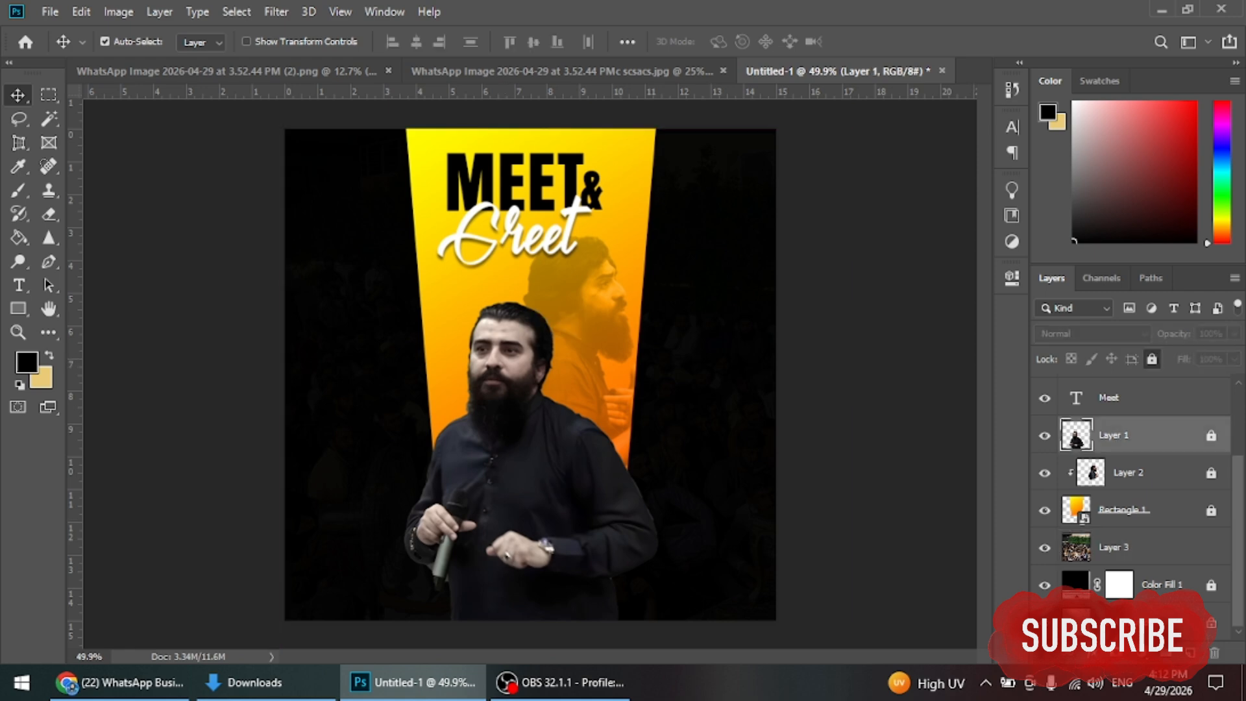
Step: Unlock Layer 1 and move the speaker cutout up and slightly to the right
{"action": "key", "text": "ctrl+slash"}
{"action": "key", "text": "ctrl+t"}
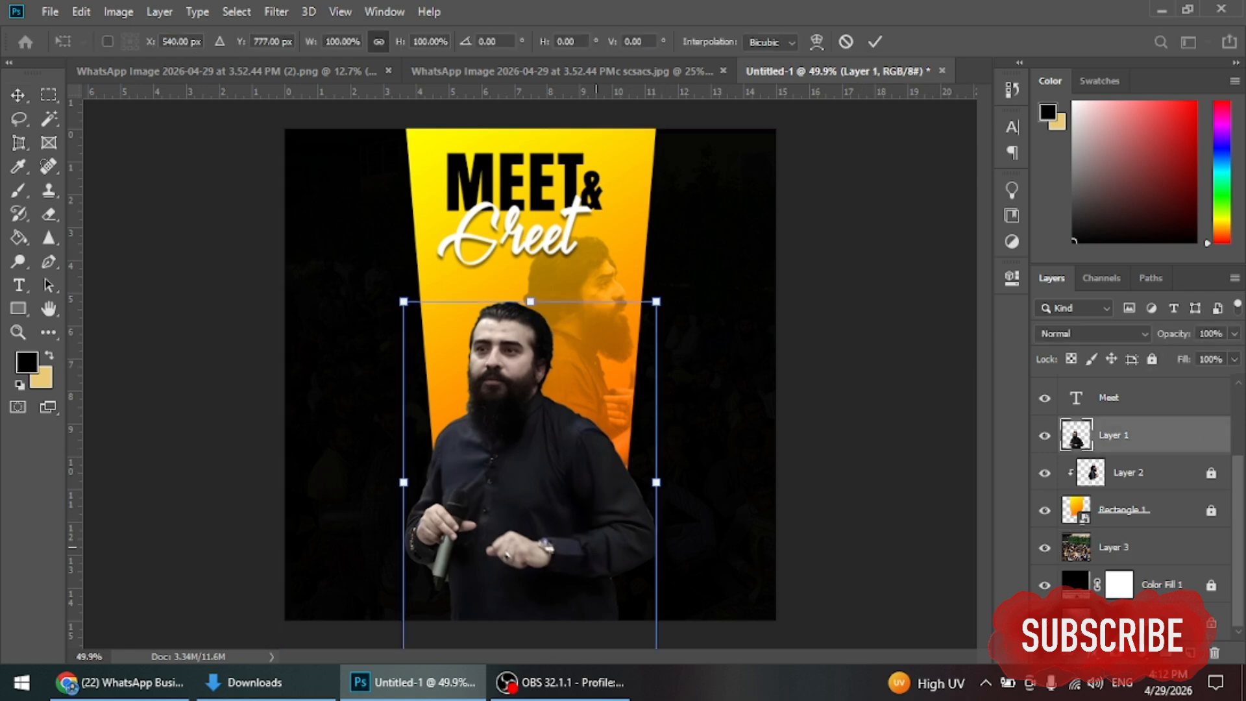
{"action": "left_click_drag", "start_coordinate": [601, 505], "coordinate": [616, 468]}
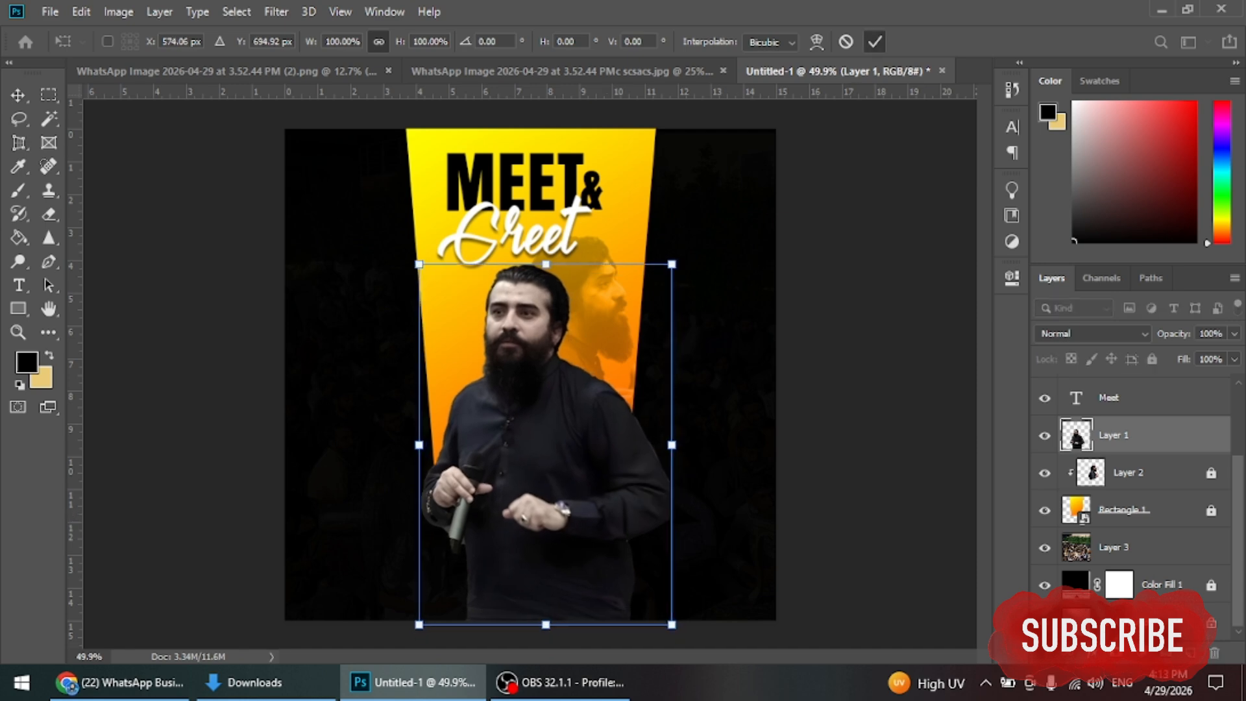
{"action": "left_click", "coordinate": [875, 41]}
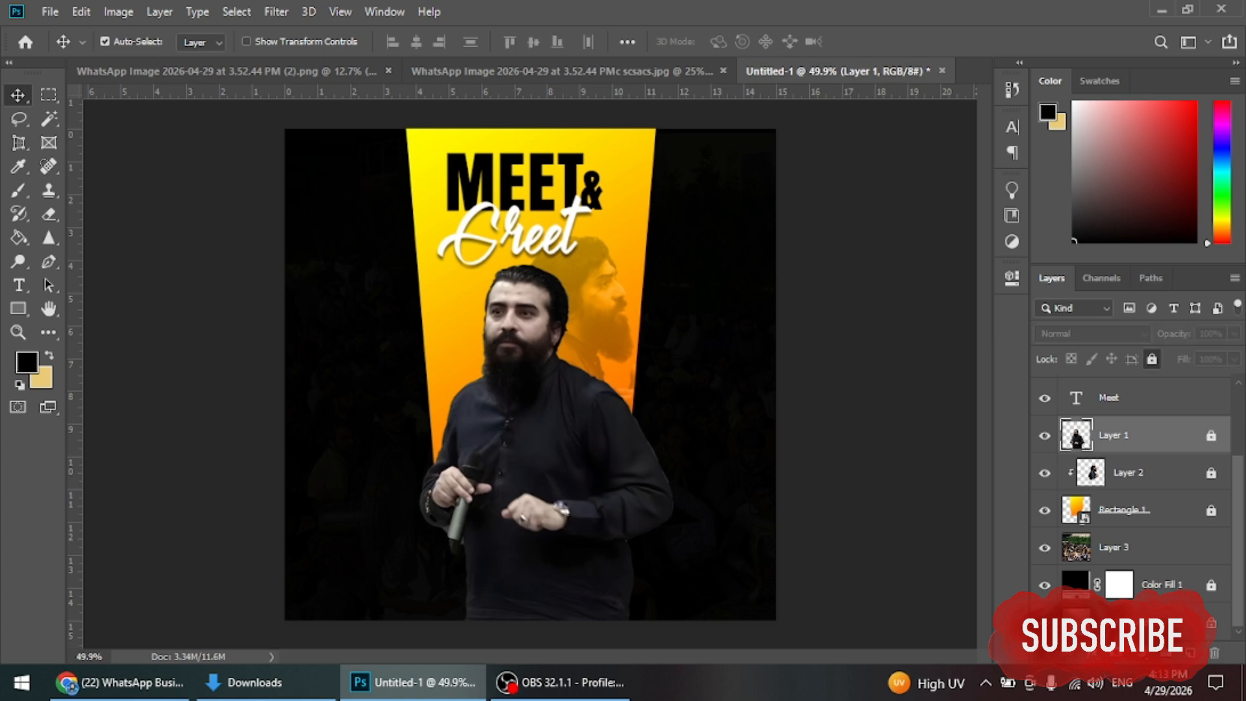
{"action": "left_click", "coordinate": [1072, 551]}
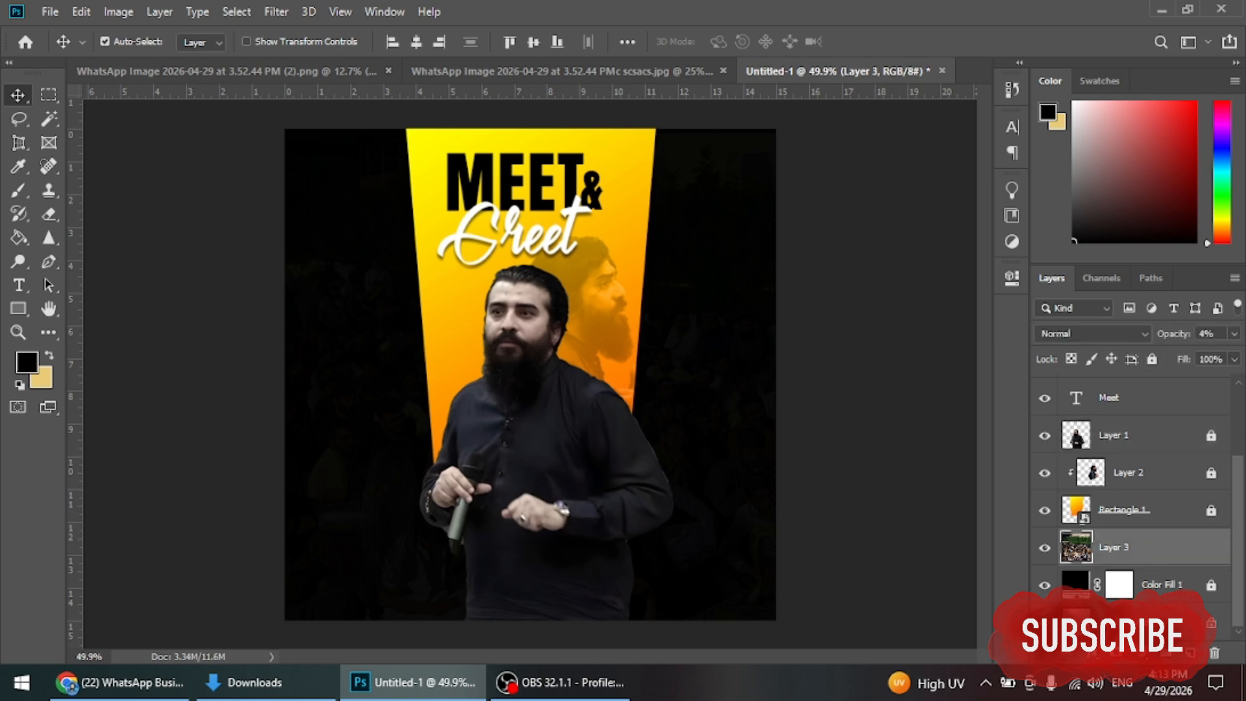
{"action": "key", "text": "alt+bracketright"}
{"action": "key", "text": "alt+bracketright"}
{"action": "key", "text": "alt+bracketright"}
Step: On a new layer, paint soft black over the speaker's lower body, hands and microphone
{"action": "key", "text": "ctrl+shift+alt+n"}
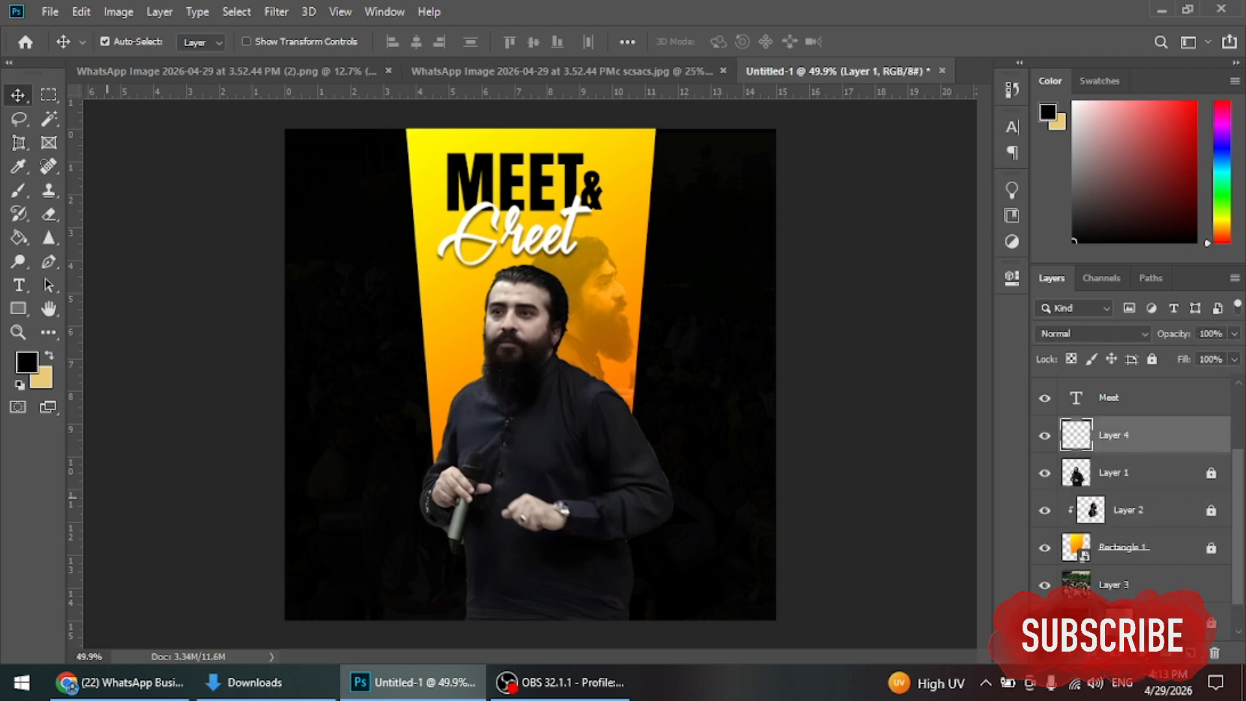
{"action": "left_click", "coordinate": [18, 190]}
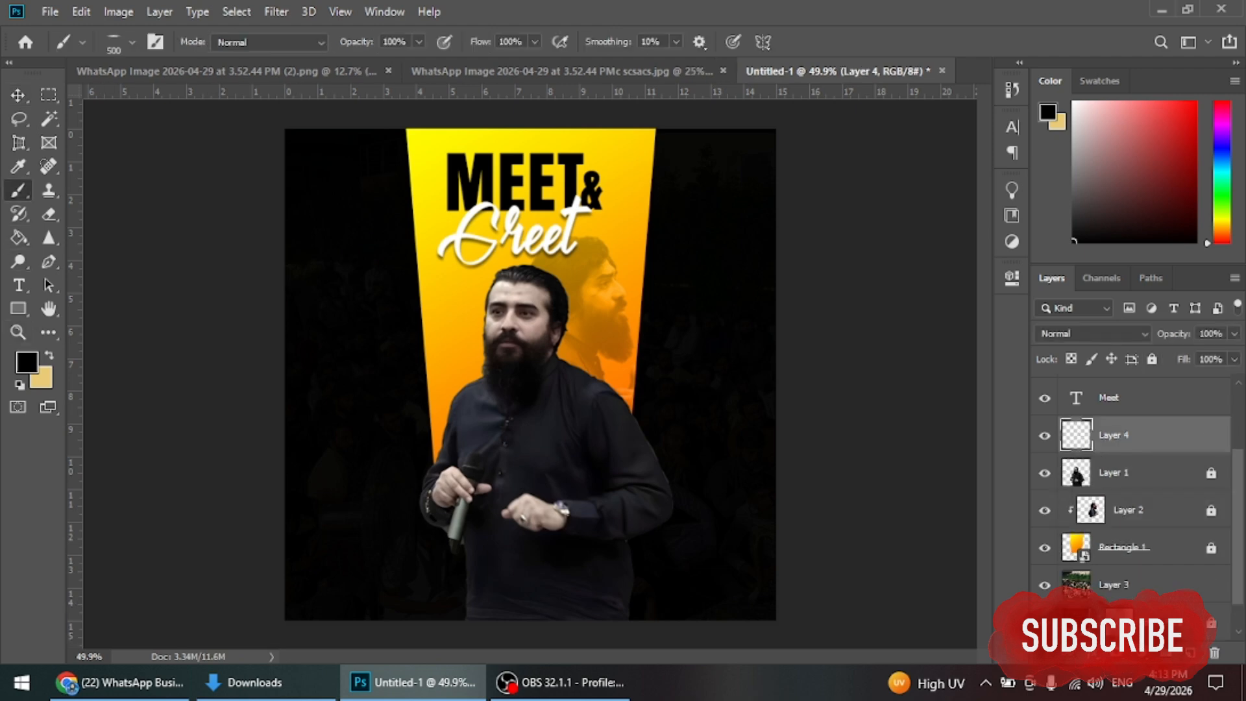
{"action": "left_click", "coordinate": [132, 42]}
{"action": "double_click", "coordinate": [96, 180]}
{"action": "mouse_move", "coordinate": [454, 584]}
{"action": "left_mouse_down"}
{"action": "mouse_move", "coordinate": [616, 571]}
{"action": "mouse_move", "coordinate": [467, 552]}
{"action": "mouse_move", "coordinate": [551, 558]}
{"action": "left_mouse_up"}
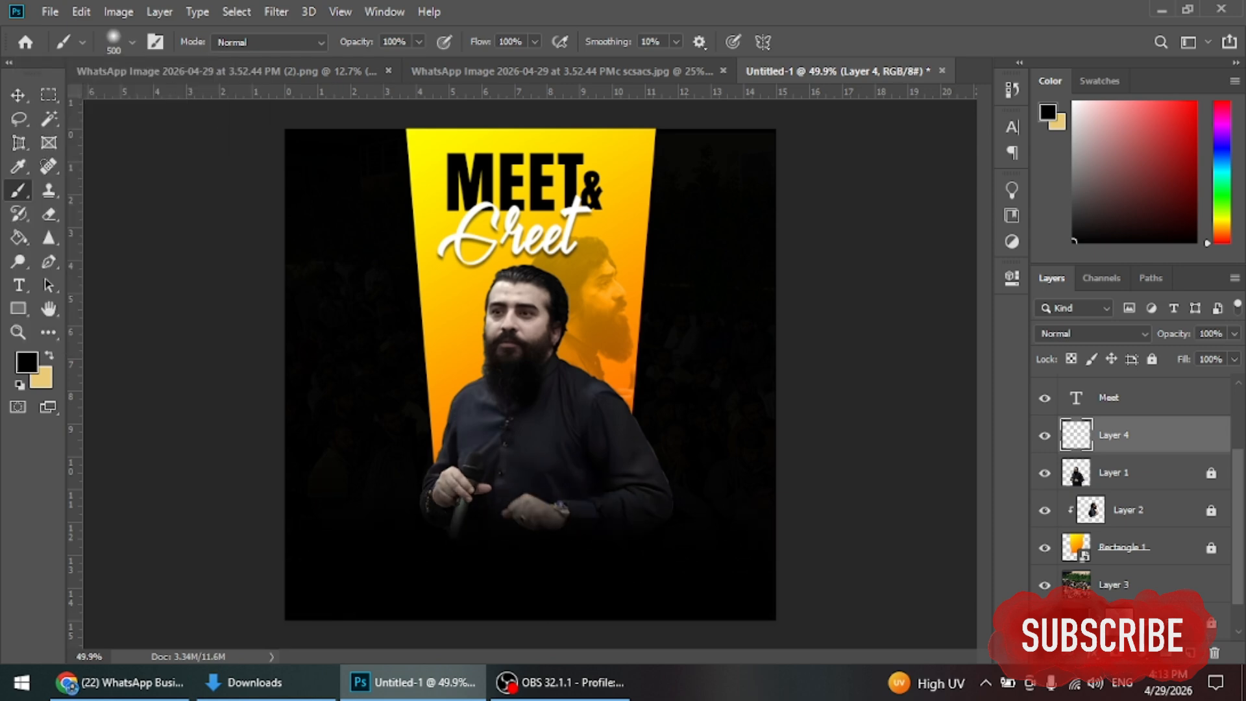
{"action": "mouse_move", "coordinate": [558, 513]}
{"action": "left_mouse_down"}
{"action": "mouse_move", "coordinate": [454, 499]}
{"action": "mouse_move", "coordinate": [454, 467]}
{"action": "left_mouse_up"}
Step: Switch back to the Move tool, return to the poster document and zoom into its bottom
{"action": "key", "text": "v"}
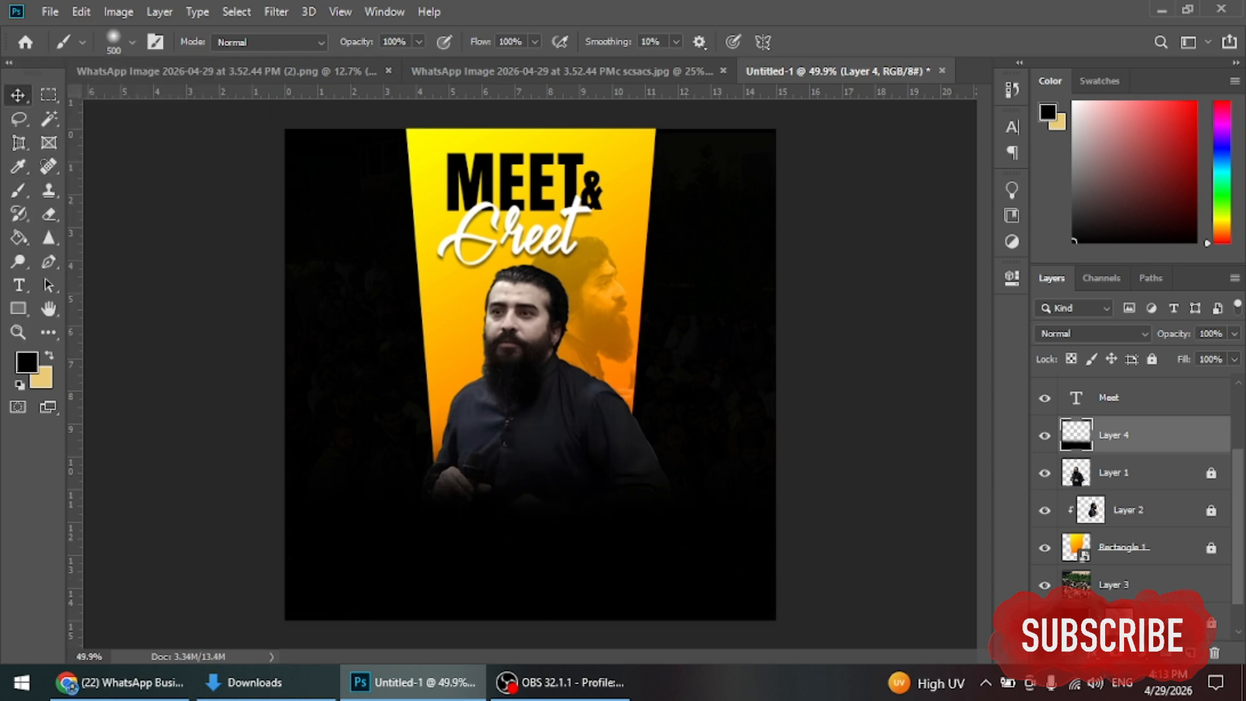
{"action": "left_click", "coordinate": [495, 338]}
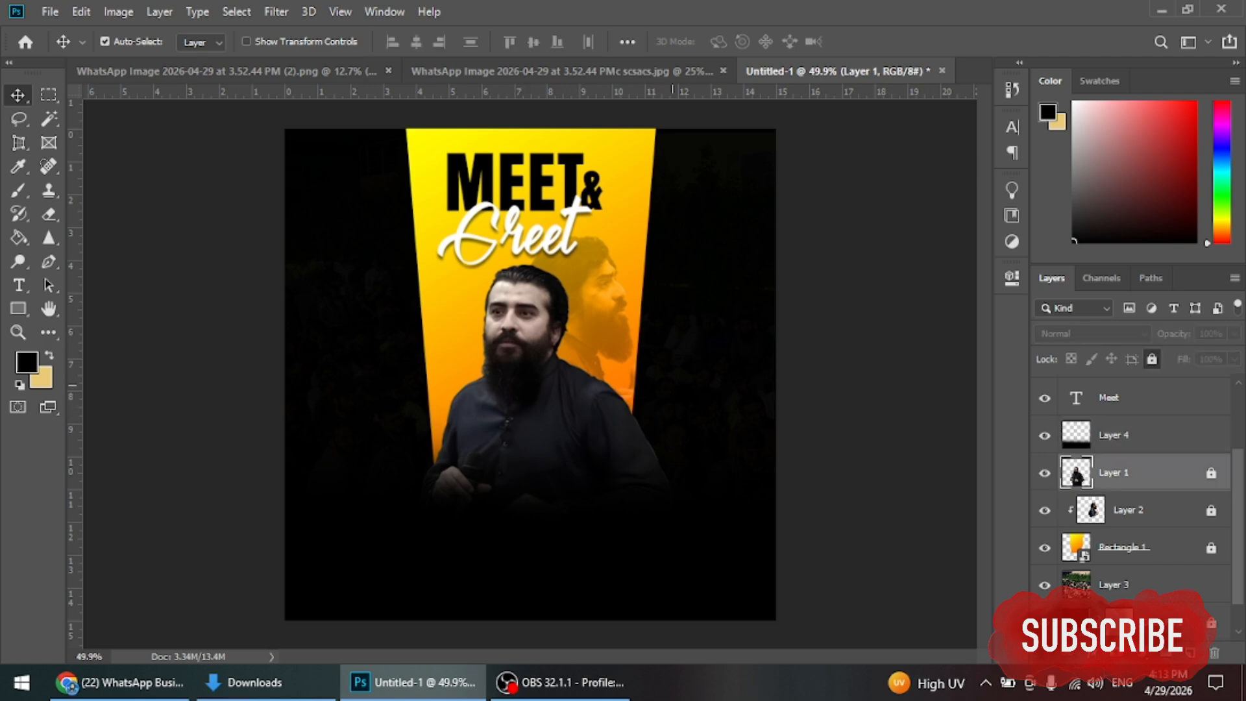
{"action": "left_click", "coordinate": [822, 230]}
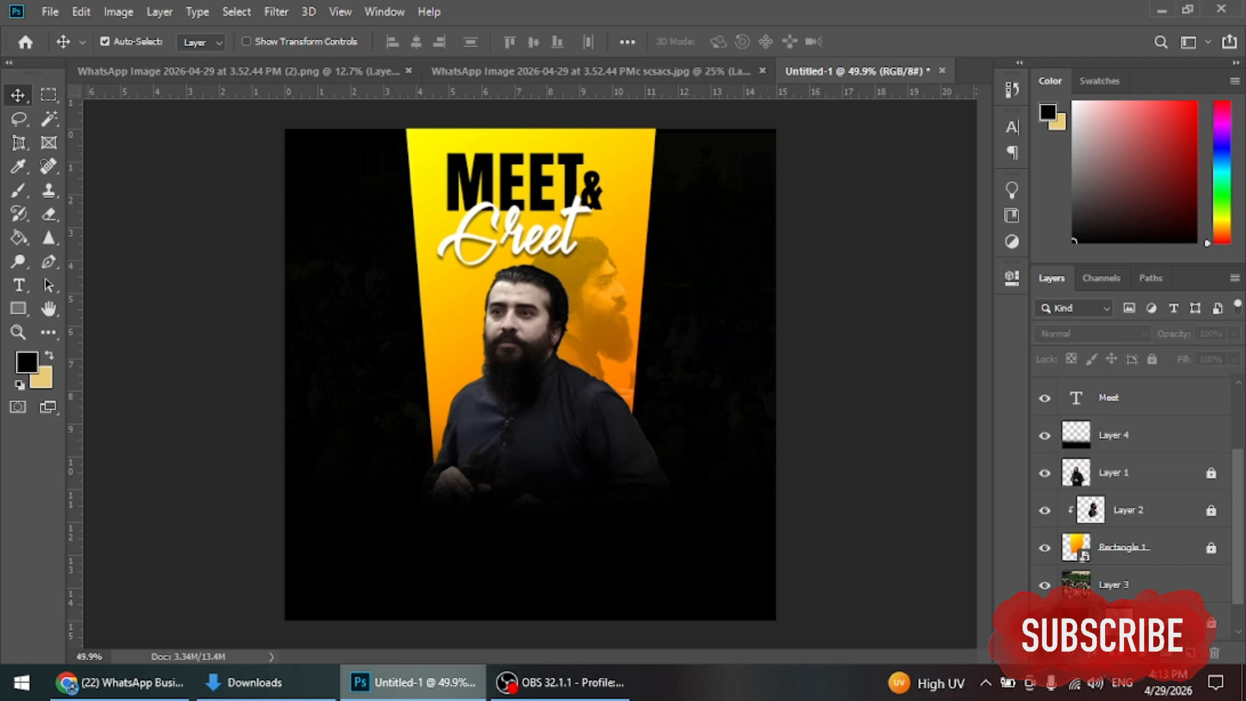
{"action": "left_click", "coordinate": [253, 682]}
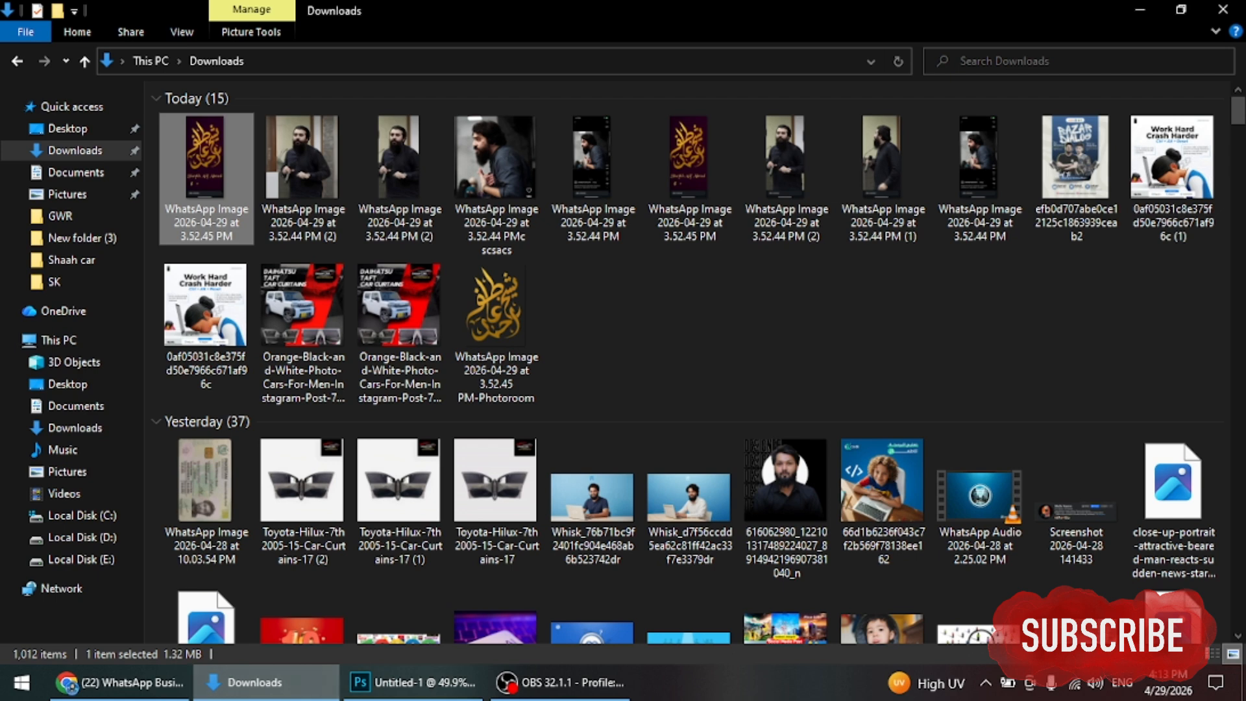
{"action": "left_click", "coordinate": [413, 682]}
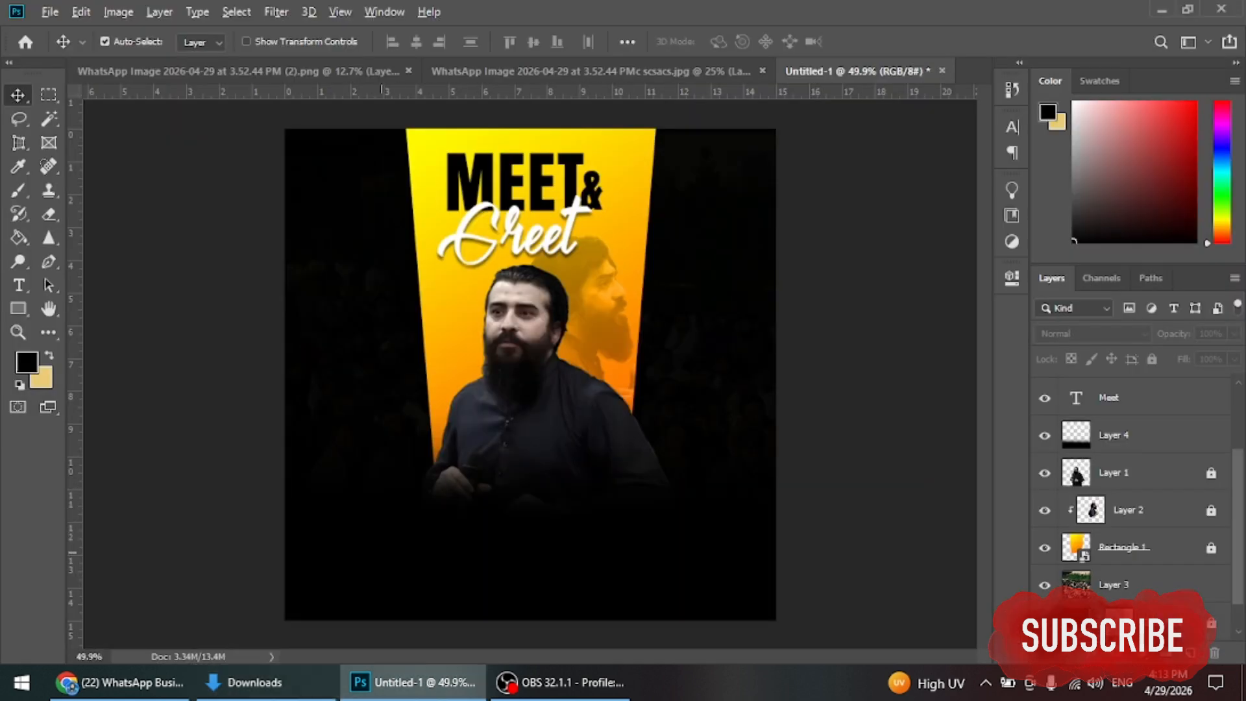
{"action": "scroll", "coordinate": [312, 311], "scroll_direction": "up", "scroll_amount": 5}
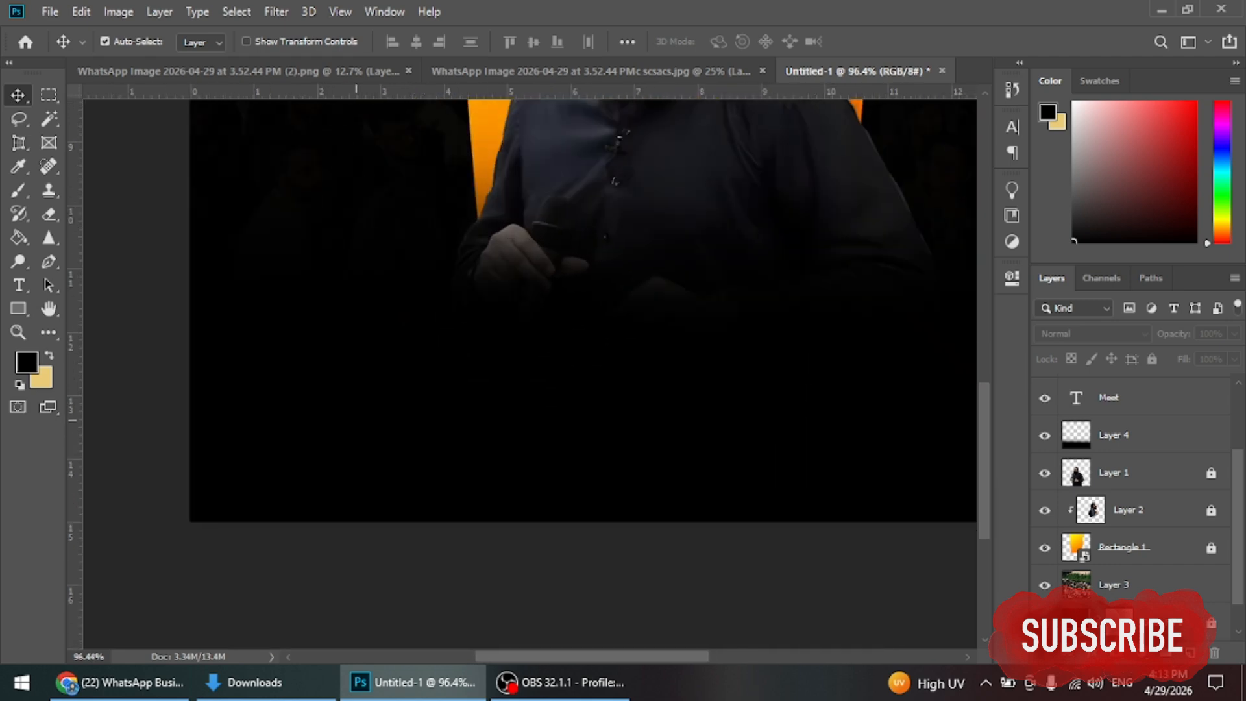
{"action": "scroll", "coordinate": [261, 322], "scroll_direction": "up", "scroll_amount": 2}
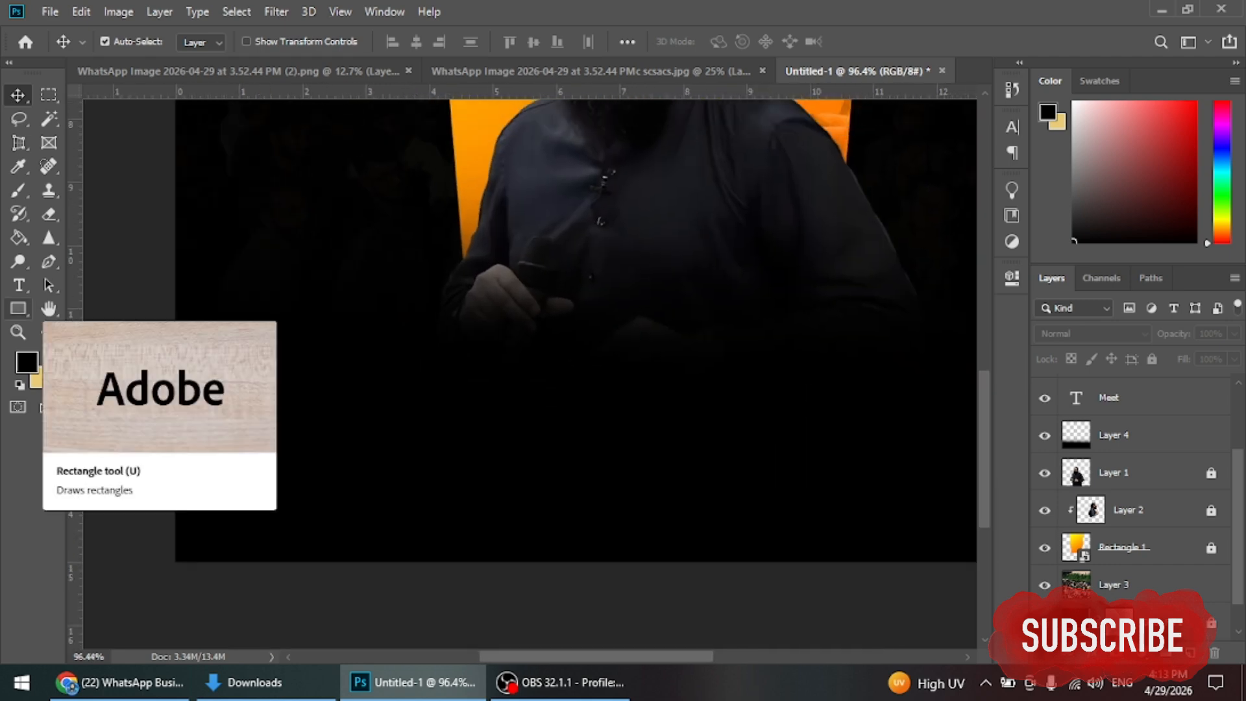
Step: Create a new white text layer below the speaker for the 27th date
{"action": "left_click", "coordinate": [18, 285]}
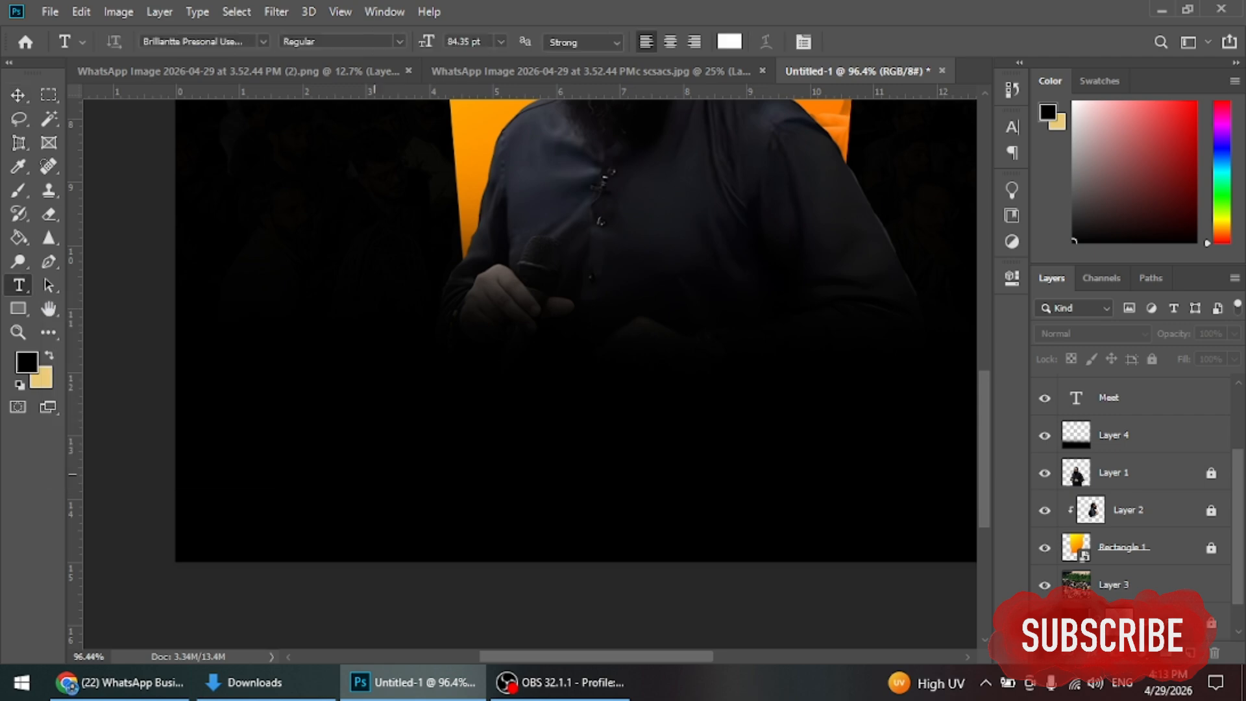
{"action": "left_click", "coordinate": [360, 430]}
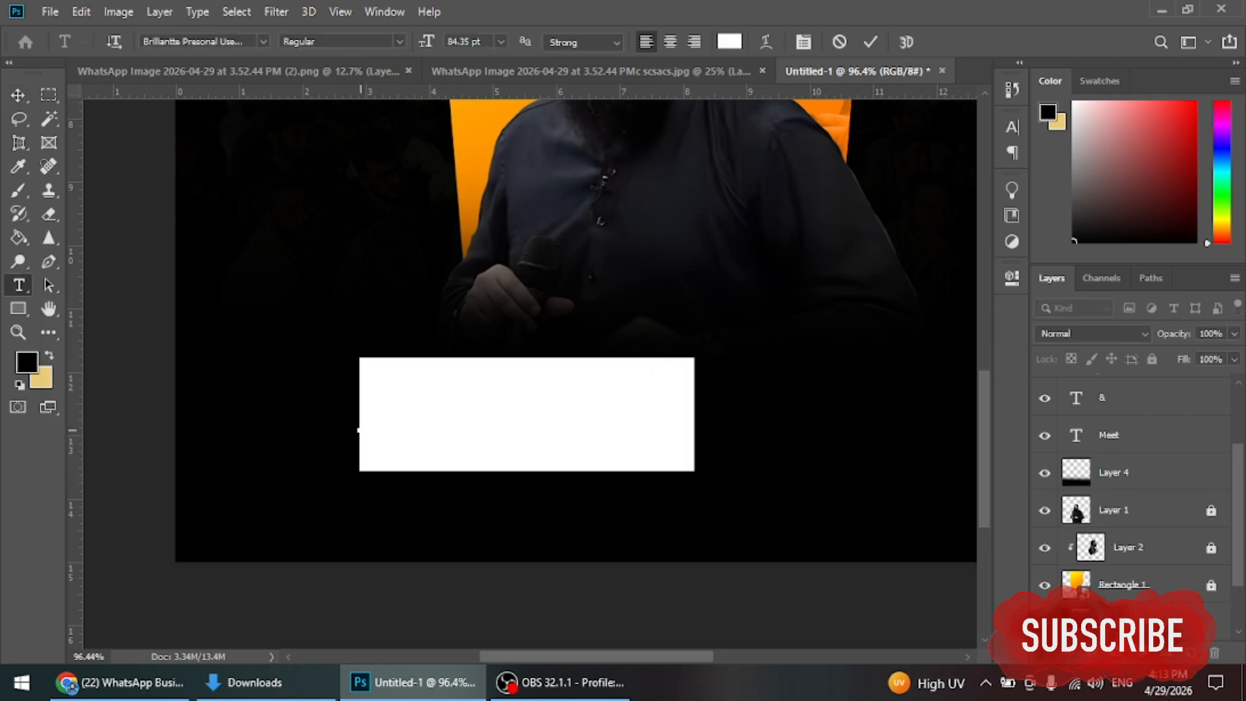
{"action": "key", "text": "BackSpace"}
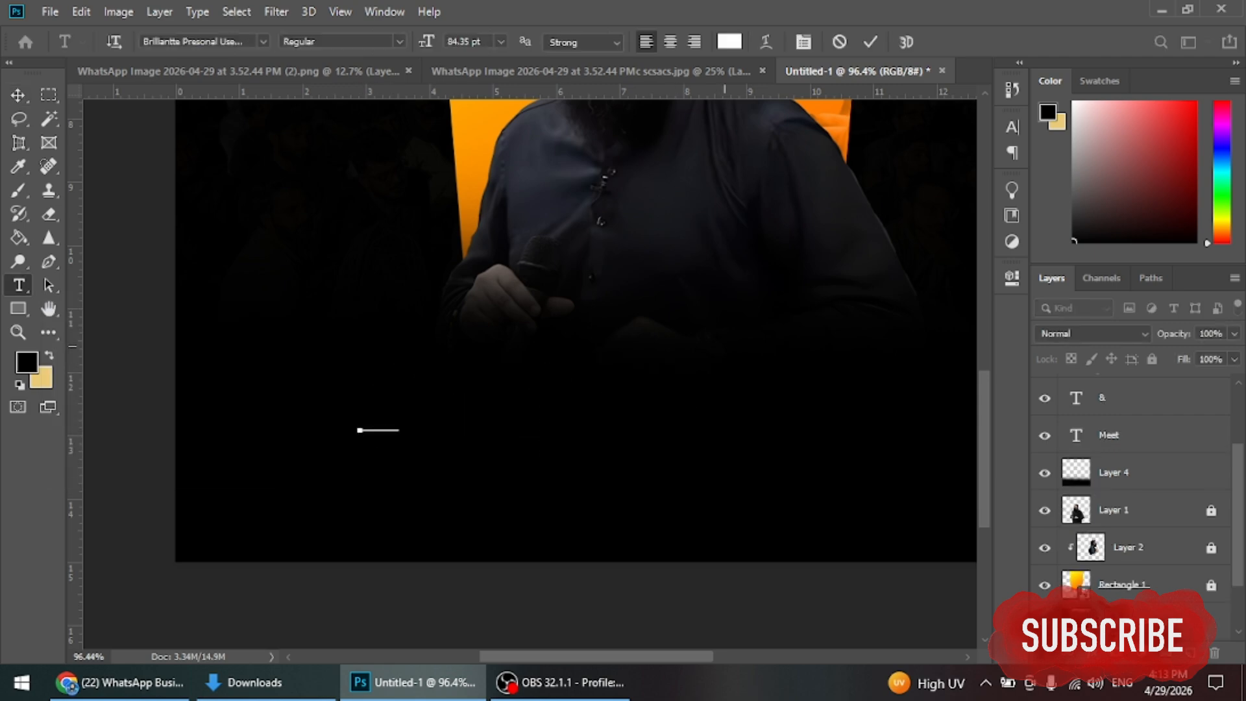
{"action": "type", "text": "th"}
{"action": "key", "text": "ctrl+a"}
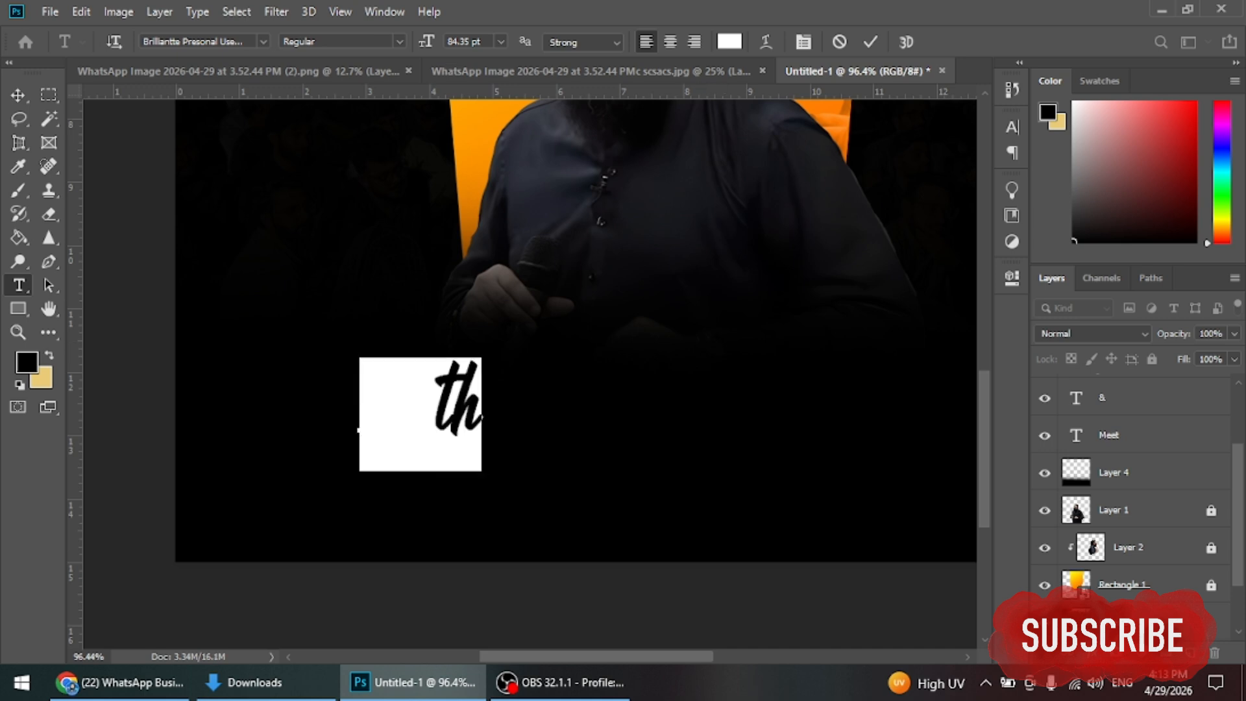
{"action": "left_click", "coordinate": [729, 42]}
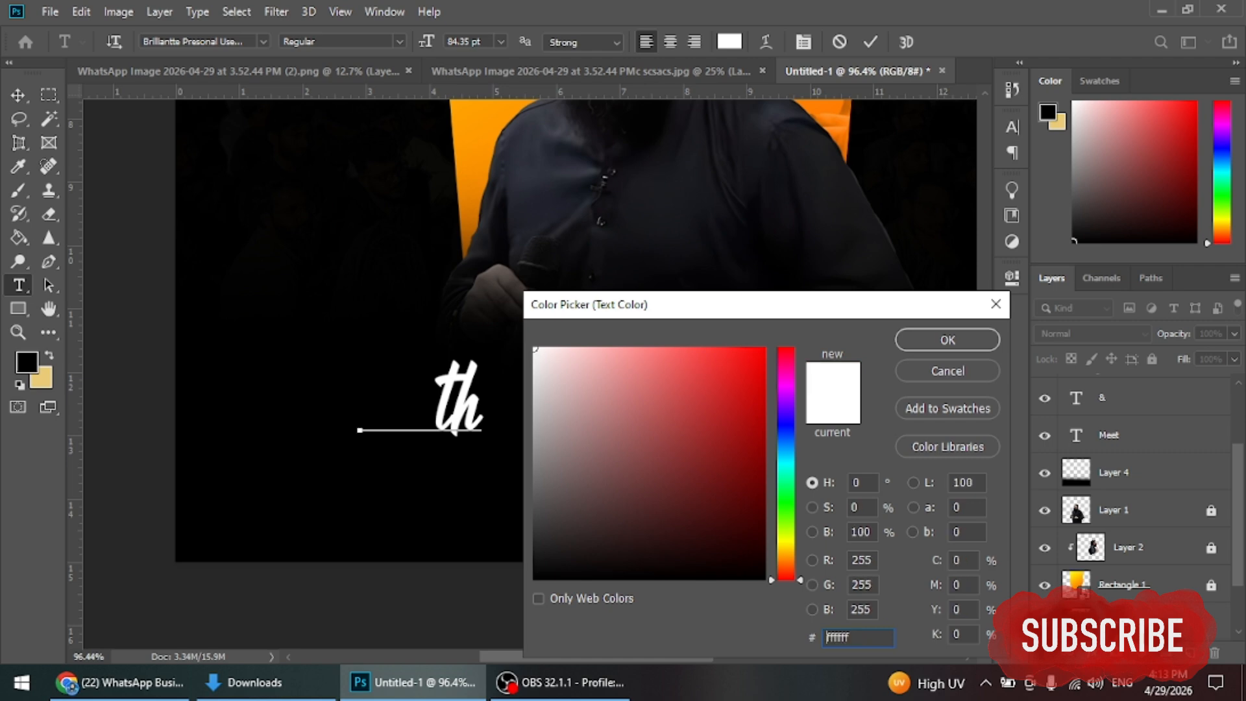
{"action": "type", "text": "000000"}
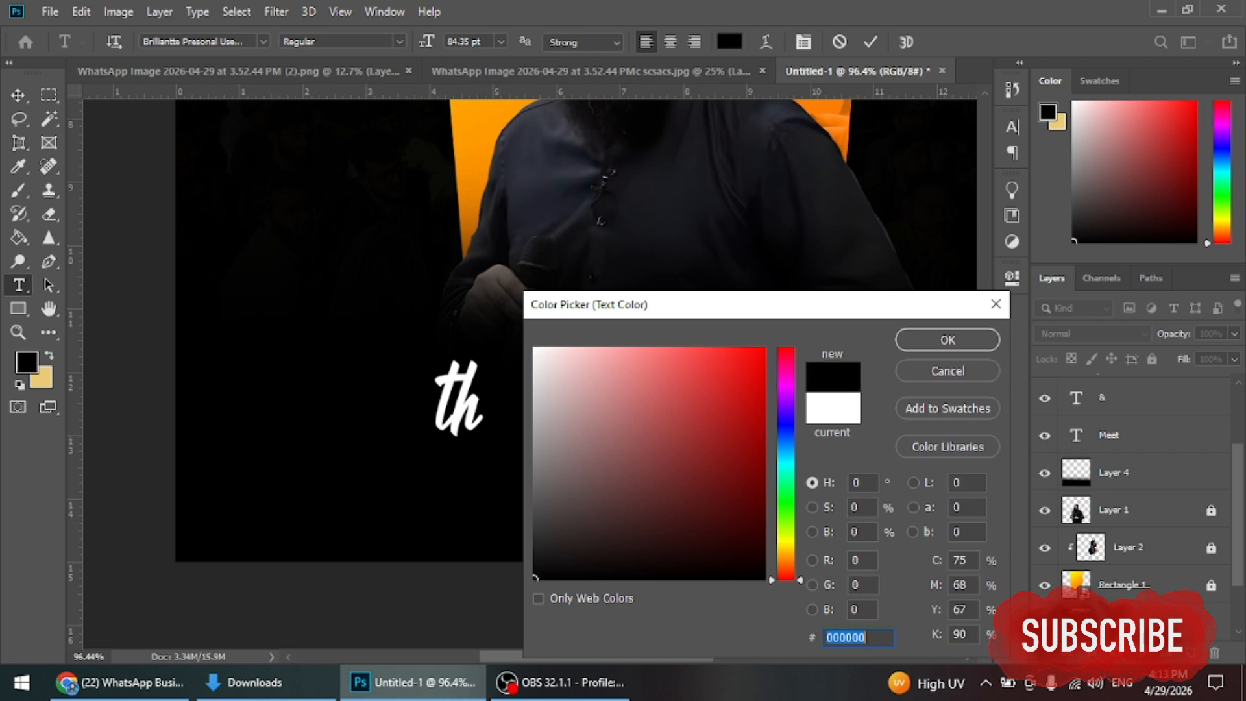
{"action": "type", "text": "ffffff"}
{"action": "key", "text": "Return"}
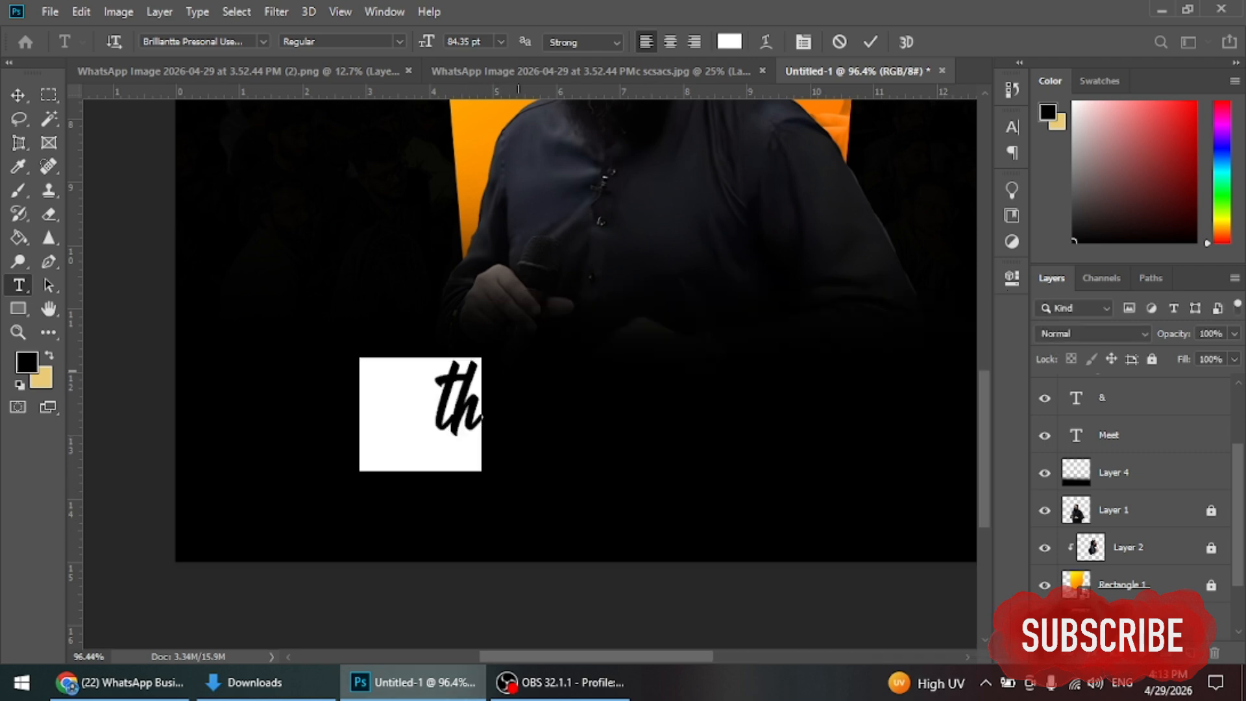
Step: Set the 27th date text in the Subway font
{"action": "key", "text": "ctrl+t"}
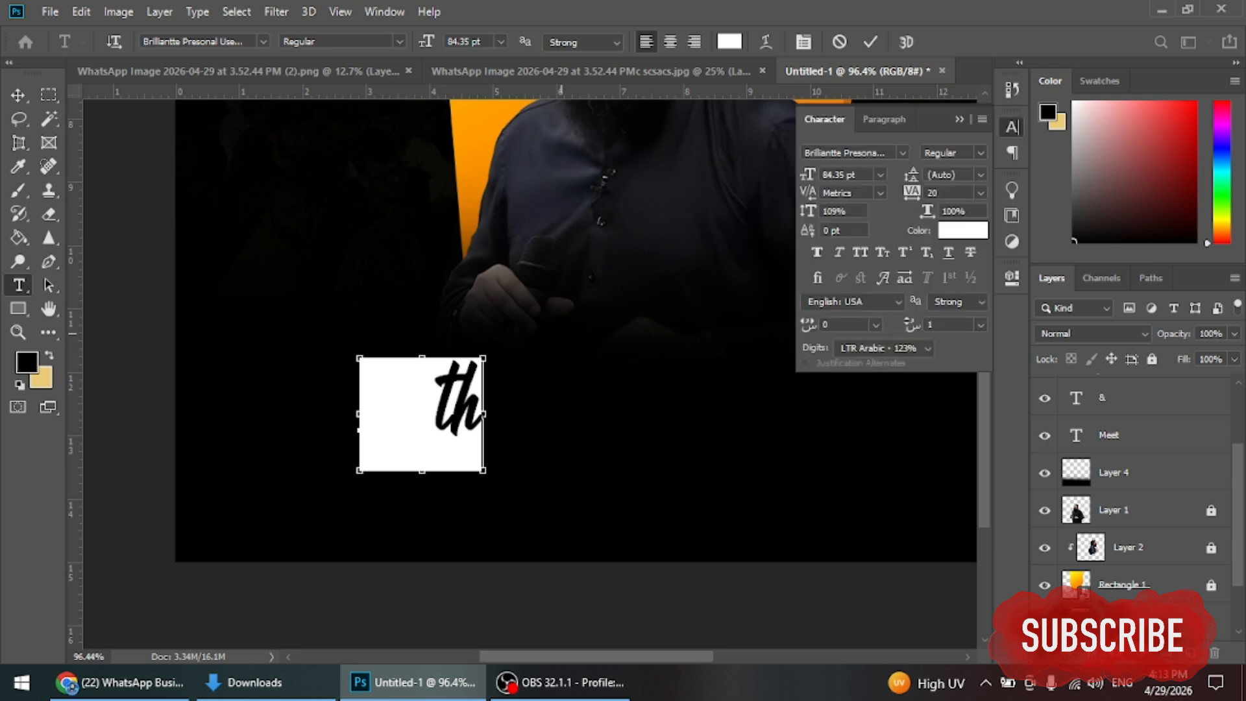
{"action": "key", "text": "Down"}
{"action": "key", "text": "Down"}
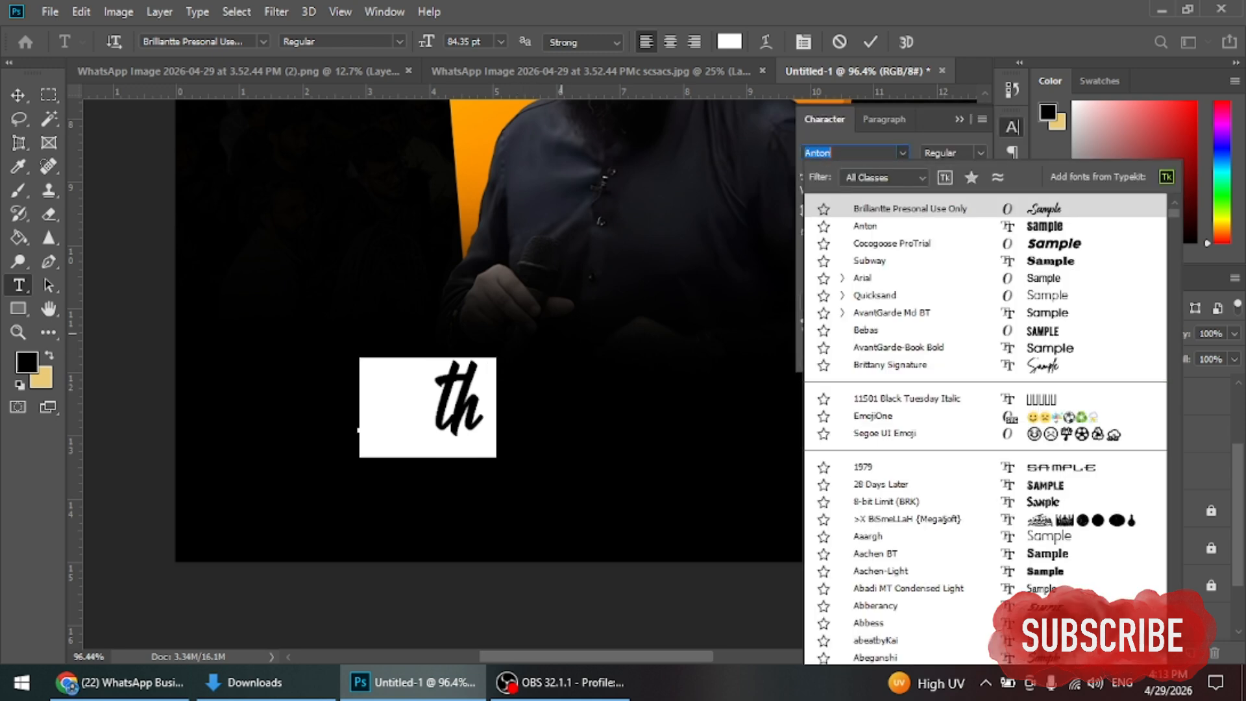
{"action": "key", "text": "Down"}
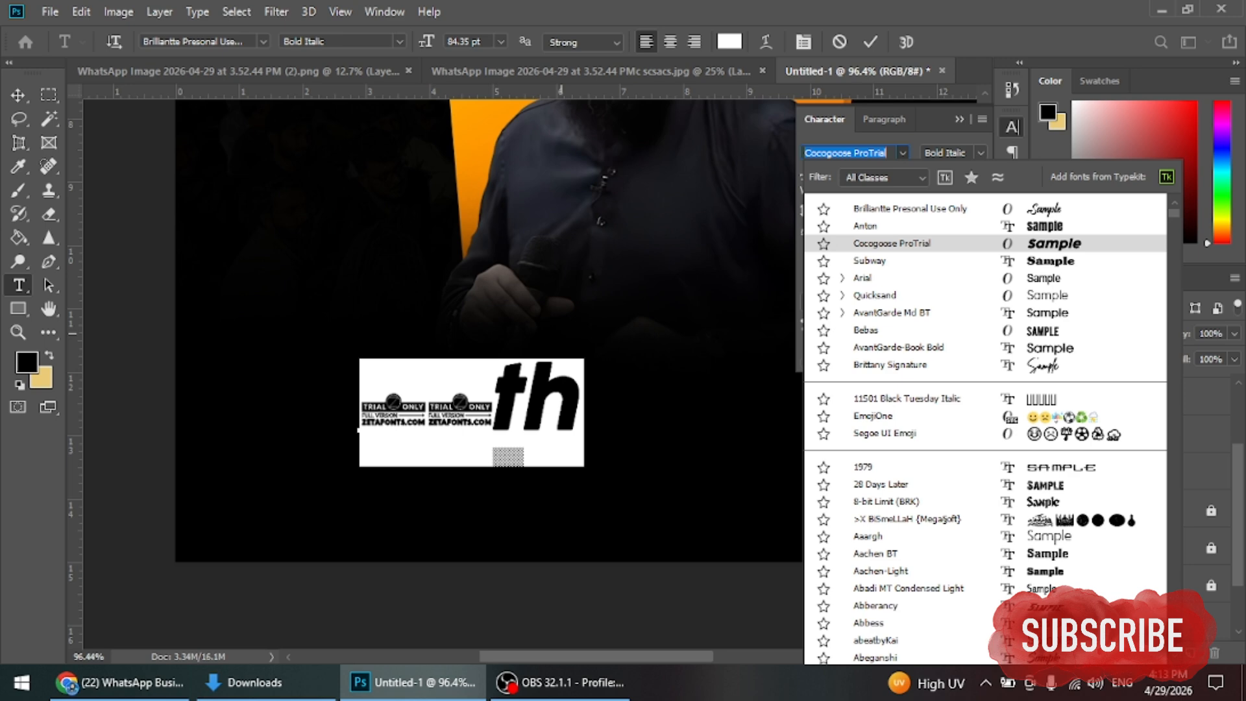
{"action": "key", "text": "Down"}
{"action": "key", "text": "Return"}
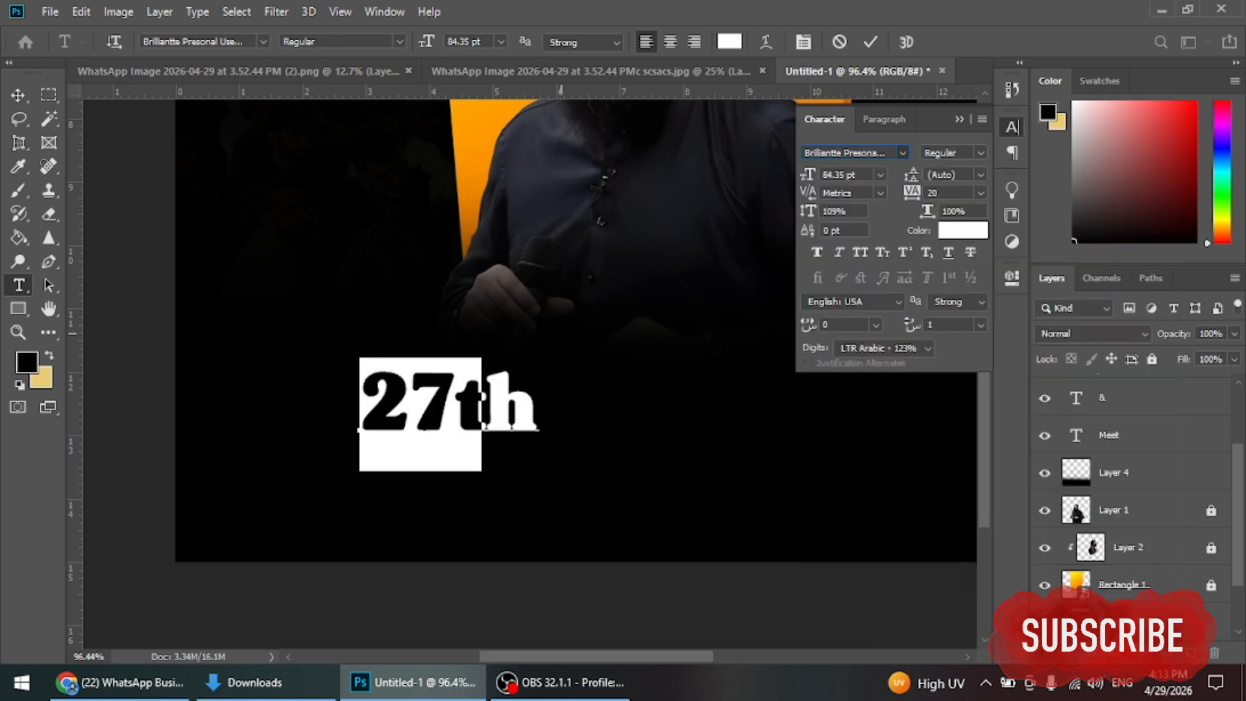
Step: Make the th of 27th subscript and commit the text
{"action": "left_click_drag", "start_coordinate": [537, 406], "coordinate": [461, 406]}
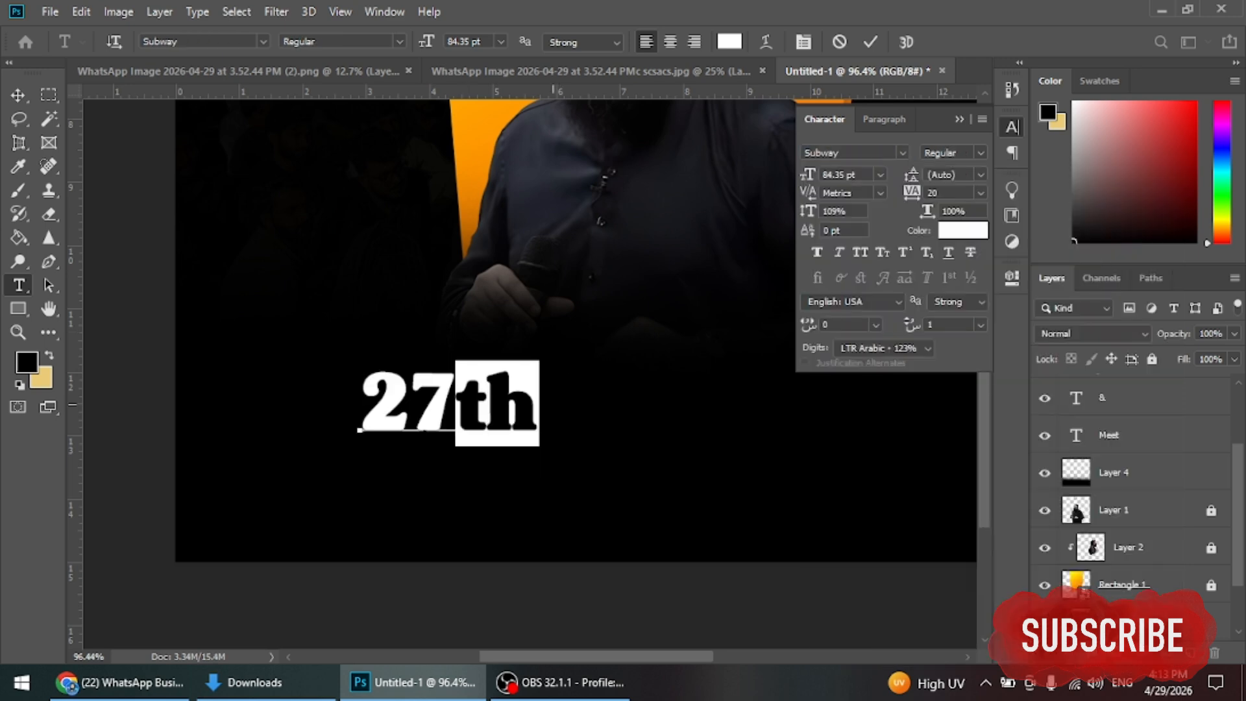
{"action": "left_click", "coordinate": [882, 252]}
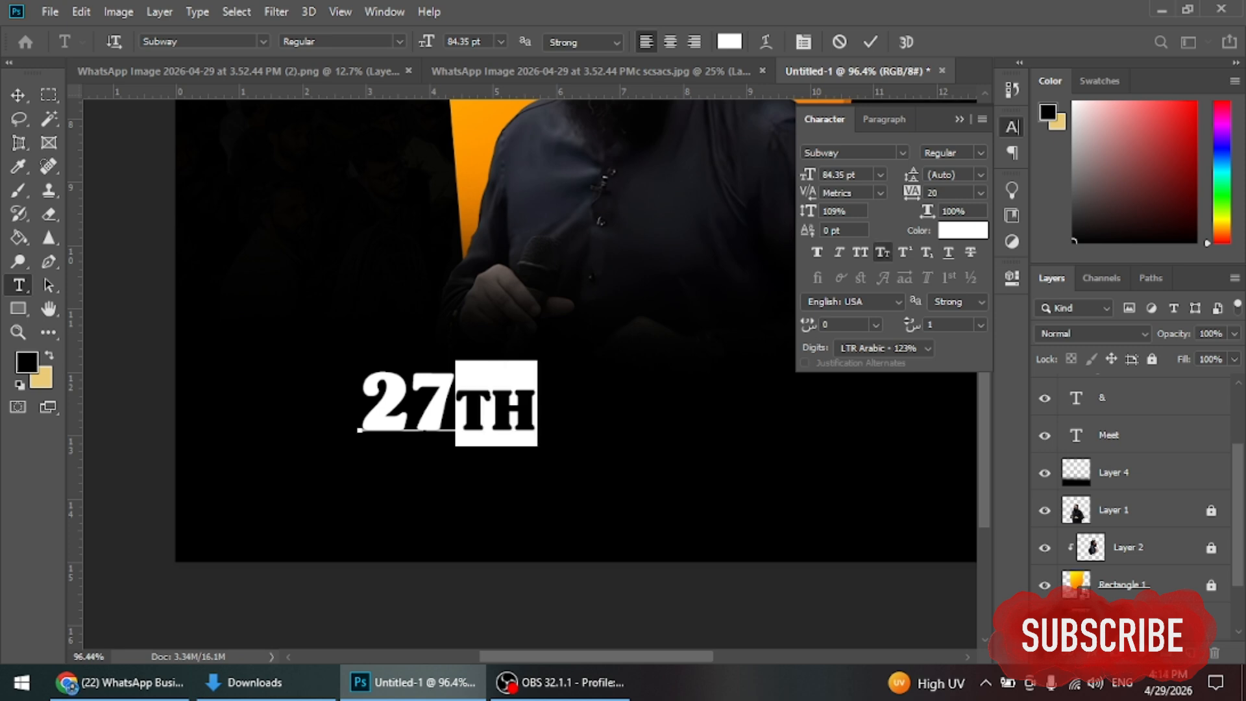
{"action": "left_click", "coordinate": [882, 252]}
{"action": "left_click", "coordinate": [926, 251]}
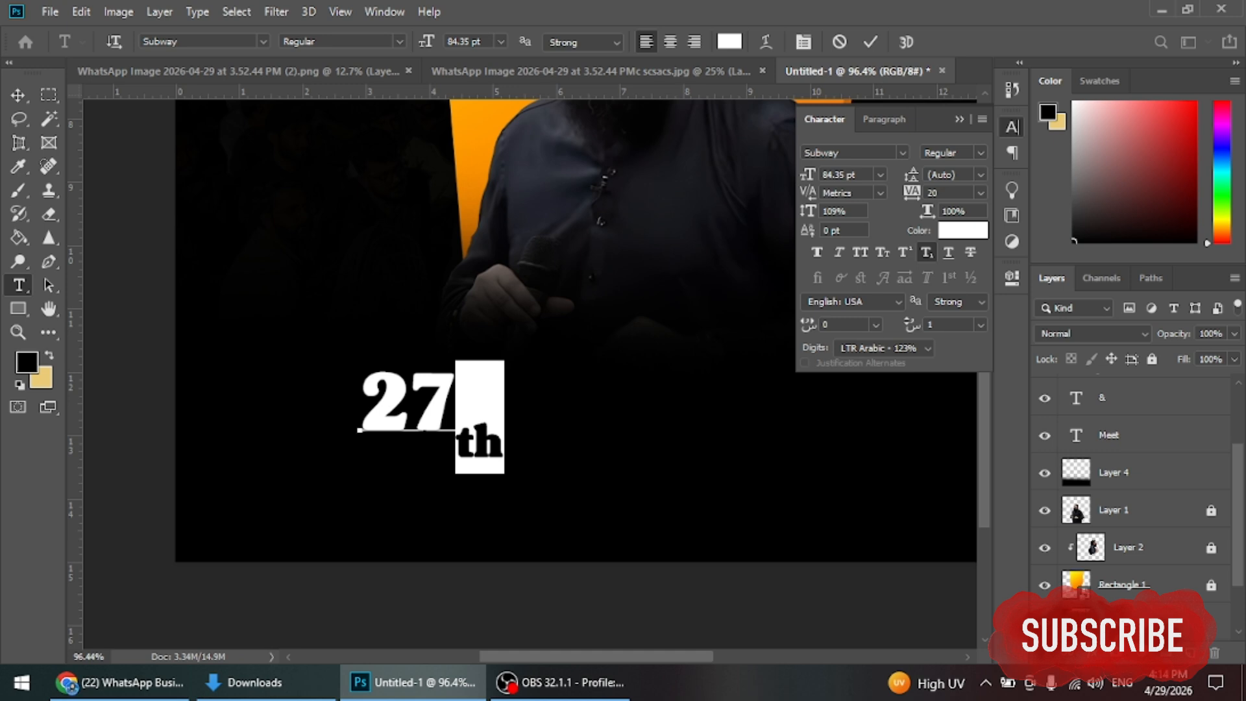
{"action": "left_click", "coordinate": [870, 41]}
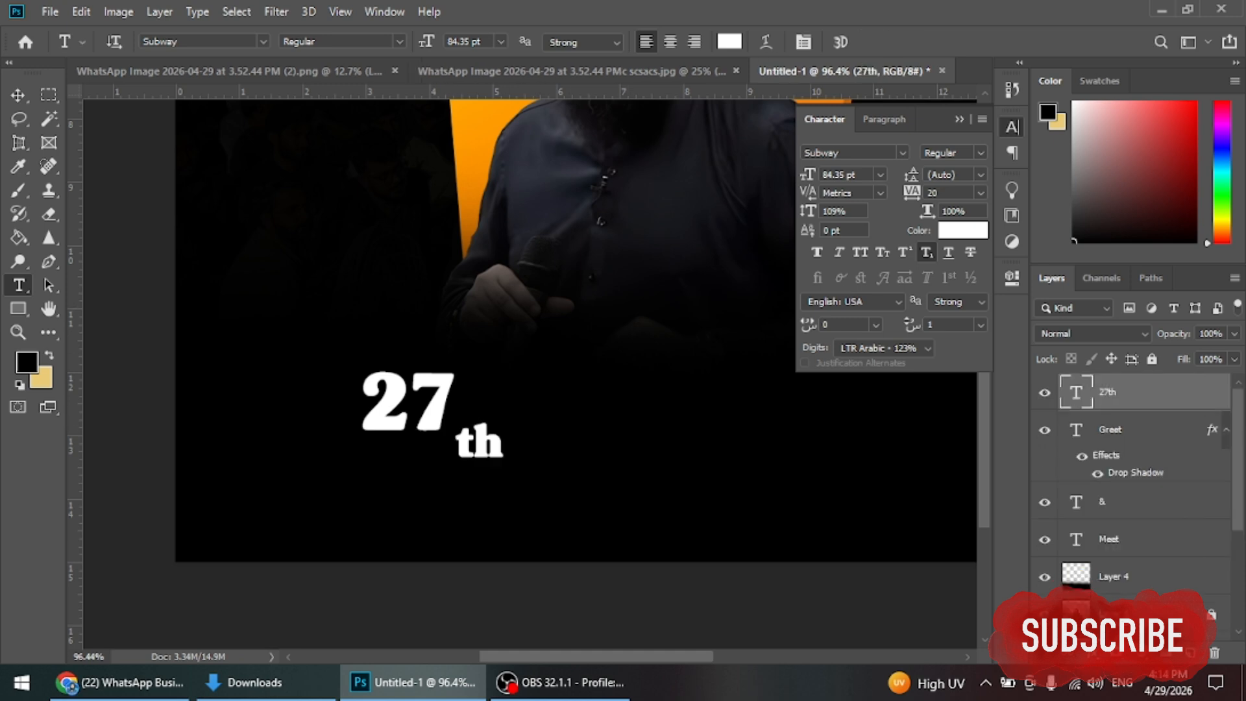
Step: Move 27th up and to the left, retype its 'th' and remove the subscript
{"action": "key", "text": "v"}
{"action": "left_click_drag", "start_coordinate": [409, 402], "coordinate": [316, 386]}
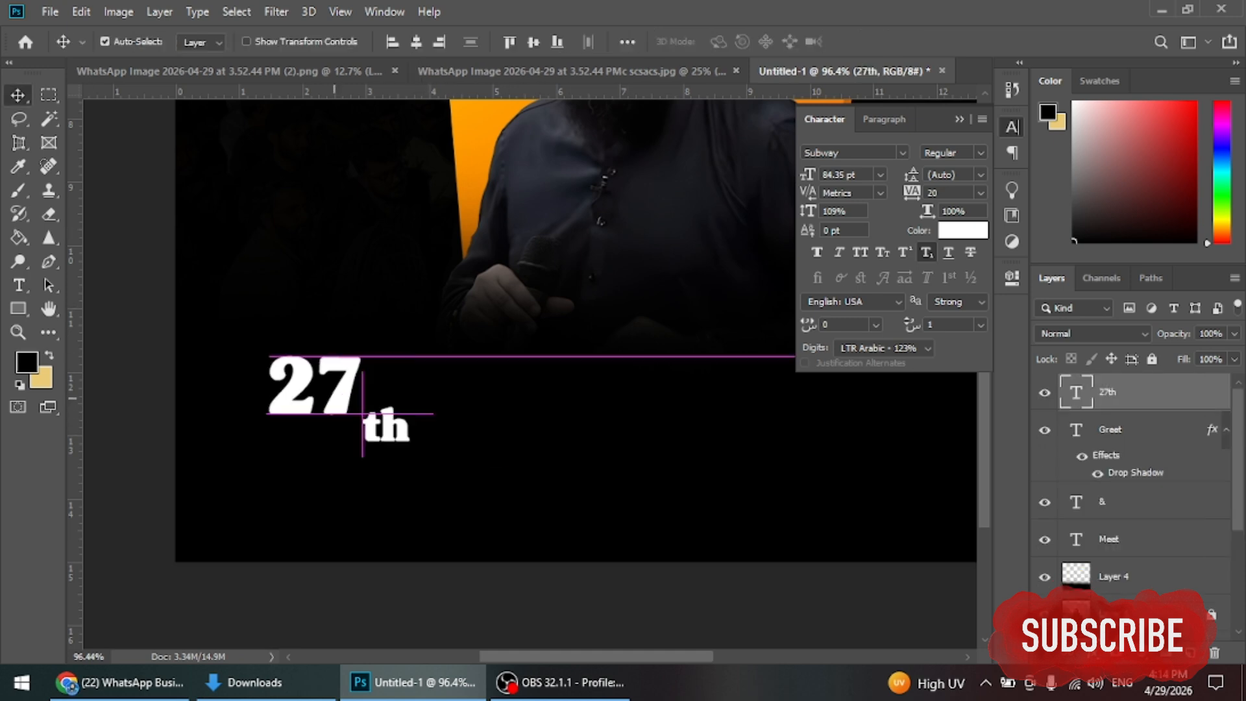
{"action": "key", "text": "t"}
{"action": "left_click_drag", "start_coordinate": [411, 432], "coordinate": [362, 431]}
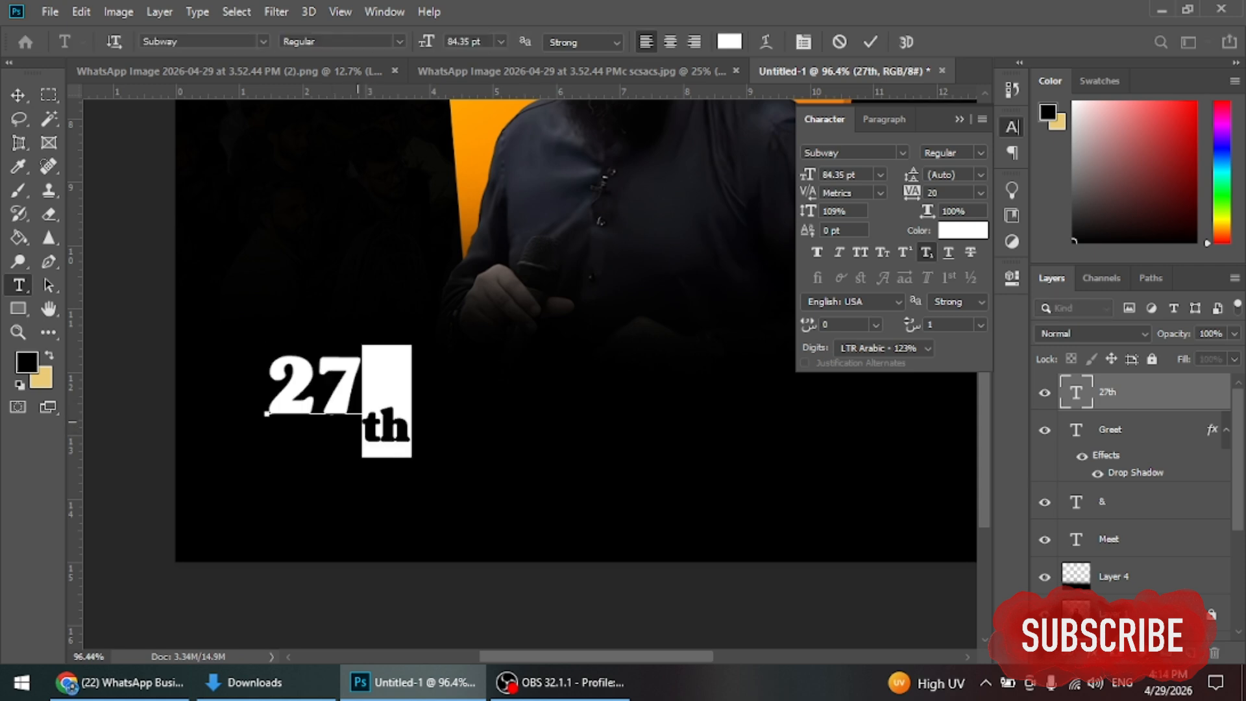
{"action": "key", "text": "BackSpace"}
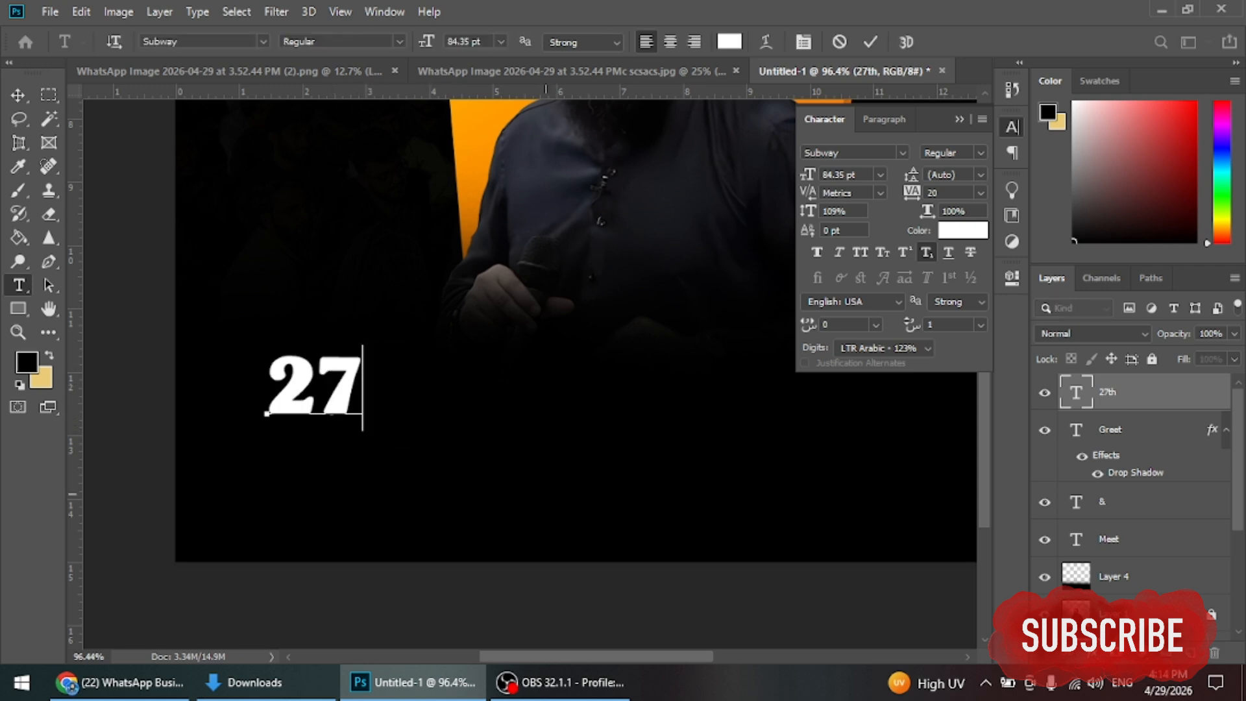
{"action": "type", "text": "th"}
{"action": "key", "text": "ctrl+a"}
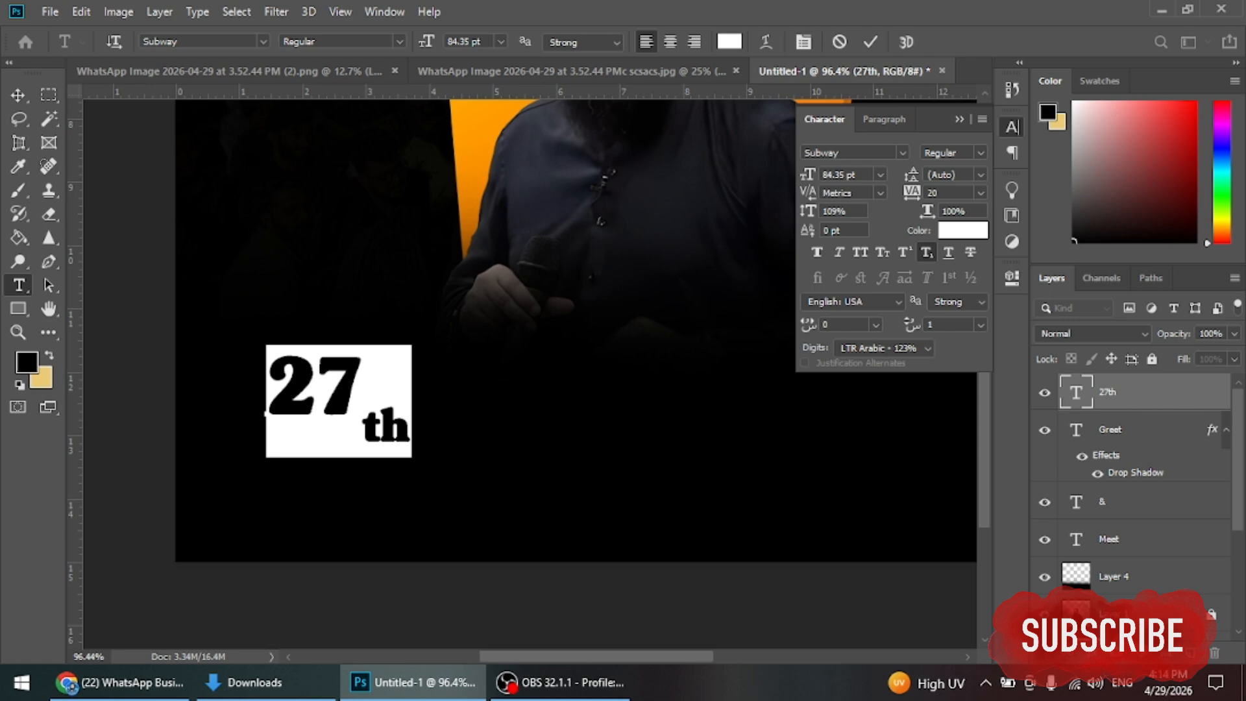
{"action": "key", "text": "ctrl+shift+alt+equal"}
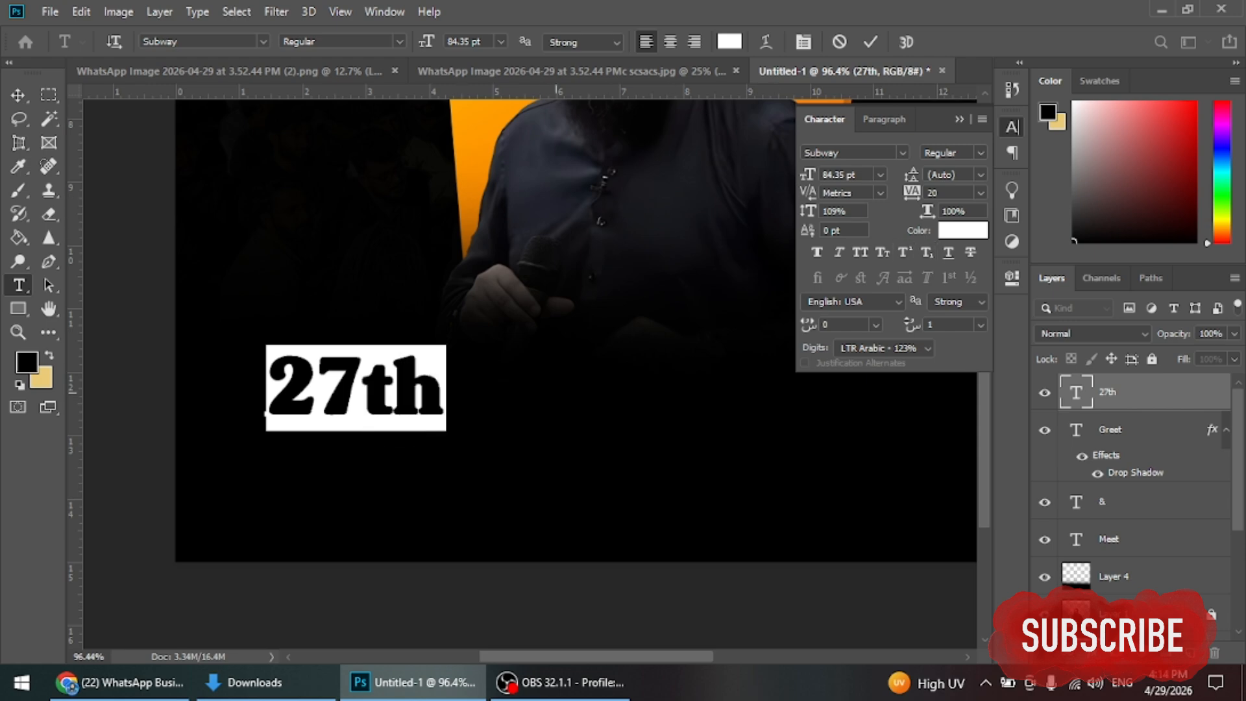
Step: Set 27th in AvantGarde-Book Bold with 'th' at 42.35 pt and commit it
{"action": "left_click", "coordinate": [902, 153]}
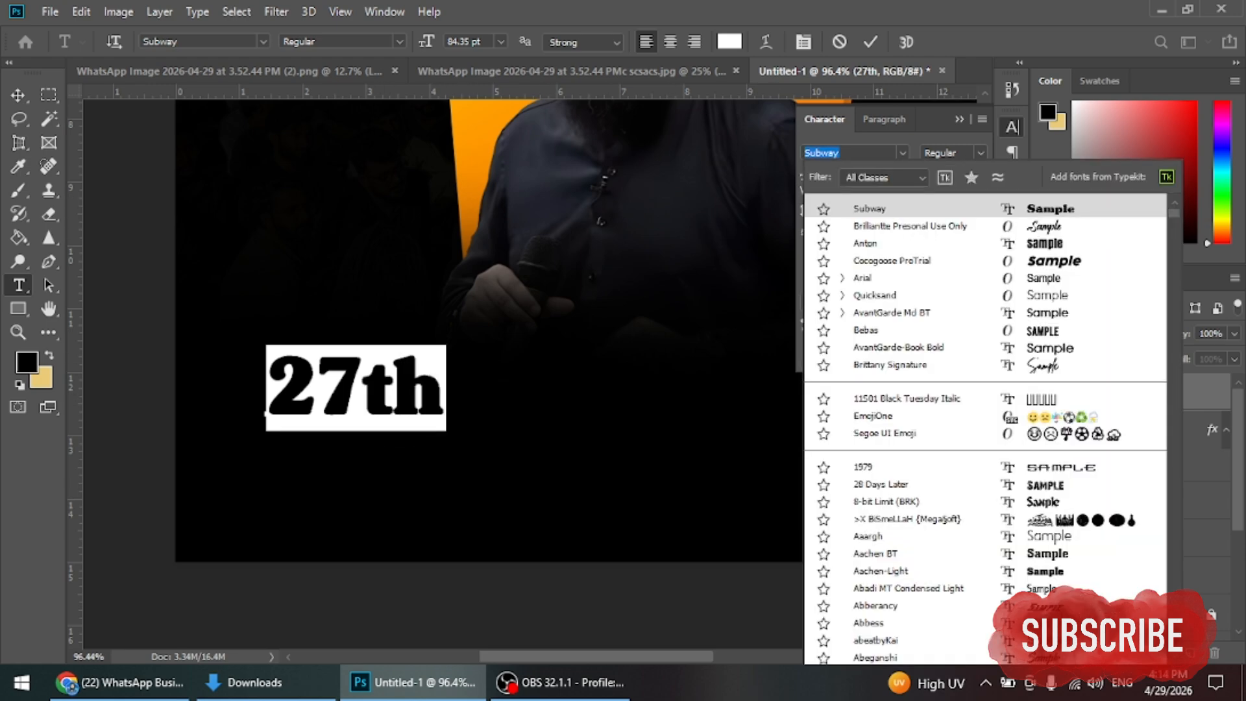
{"action": "key", "text": "Down"}
{"action": "key", "text": "Down"}
{"action": "key", "text": "Down"}
{"action": "key", "text": "Down"}
{"action": "key", "text": "Down"}
{"action": "key", "text": "Down"}
{"action": "key", "text": "Down"}
{"action": "key", "text": "Up"}
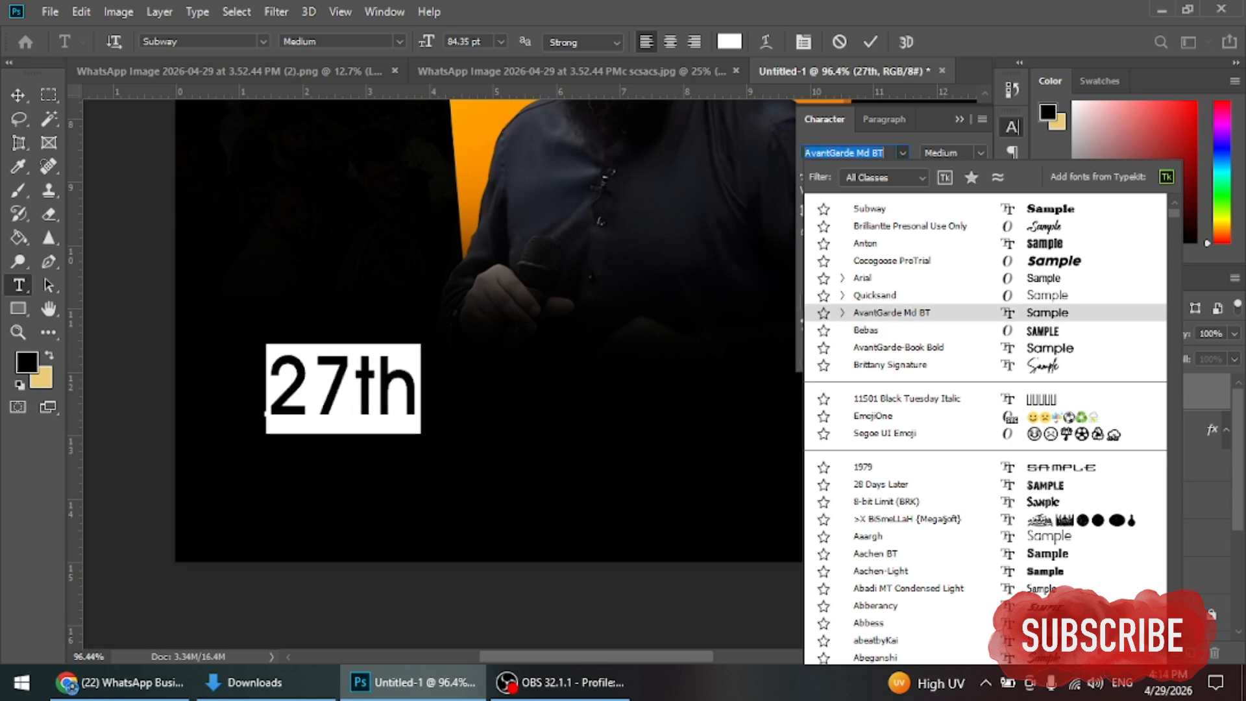
{"action": "key", "text": "Down"}
{"action": "key", "text": "Down"}
{"action": "key", "text": "Return"}
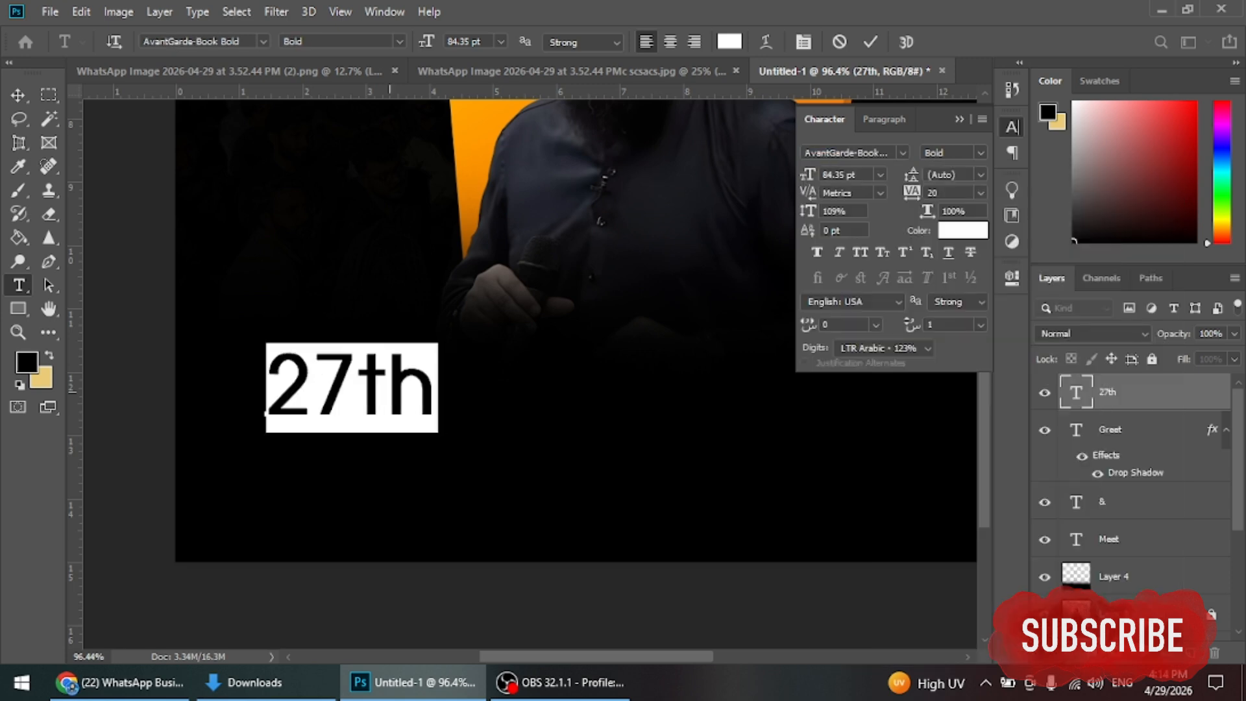
{"action": "left_click_drag", "start_coordinate": [356, 388], "coordinate": [439, 388]}
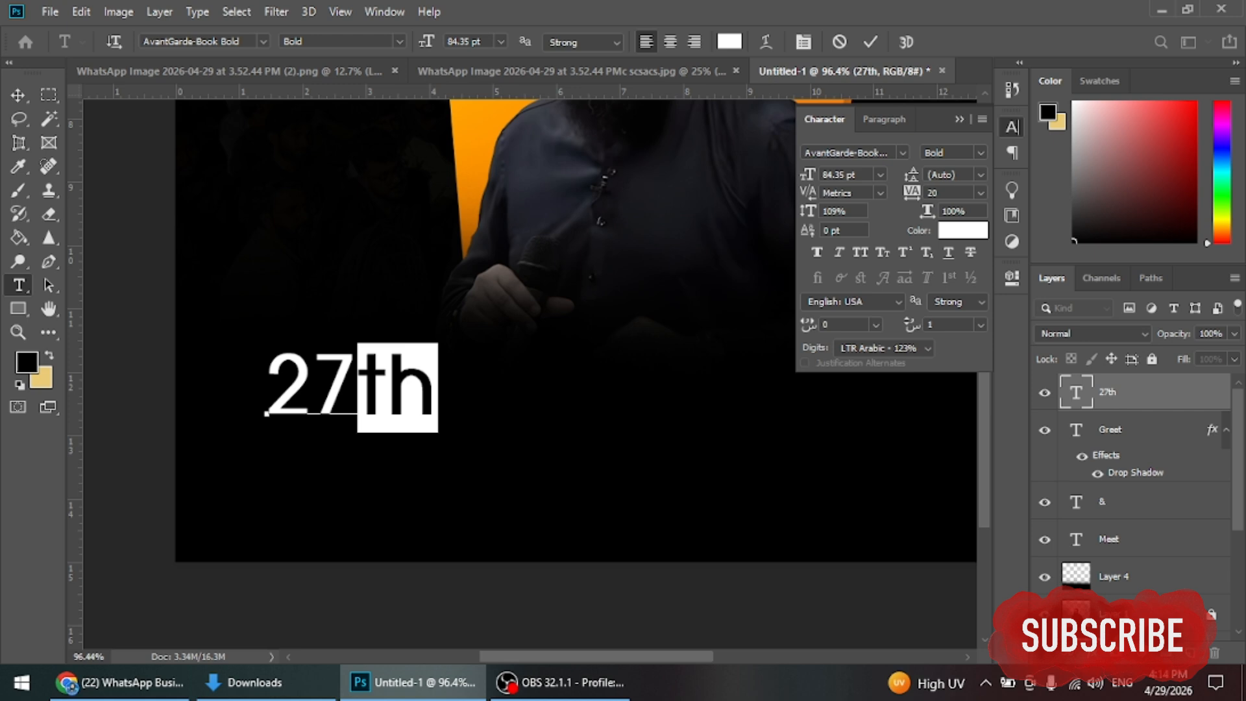
{"action": "left_click_drag", "start_coordinate": [807, 174], "coordinate": [779, 175]}
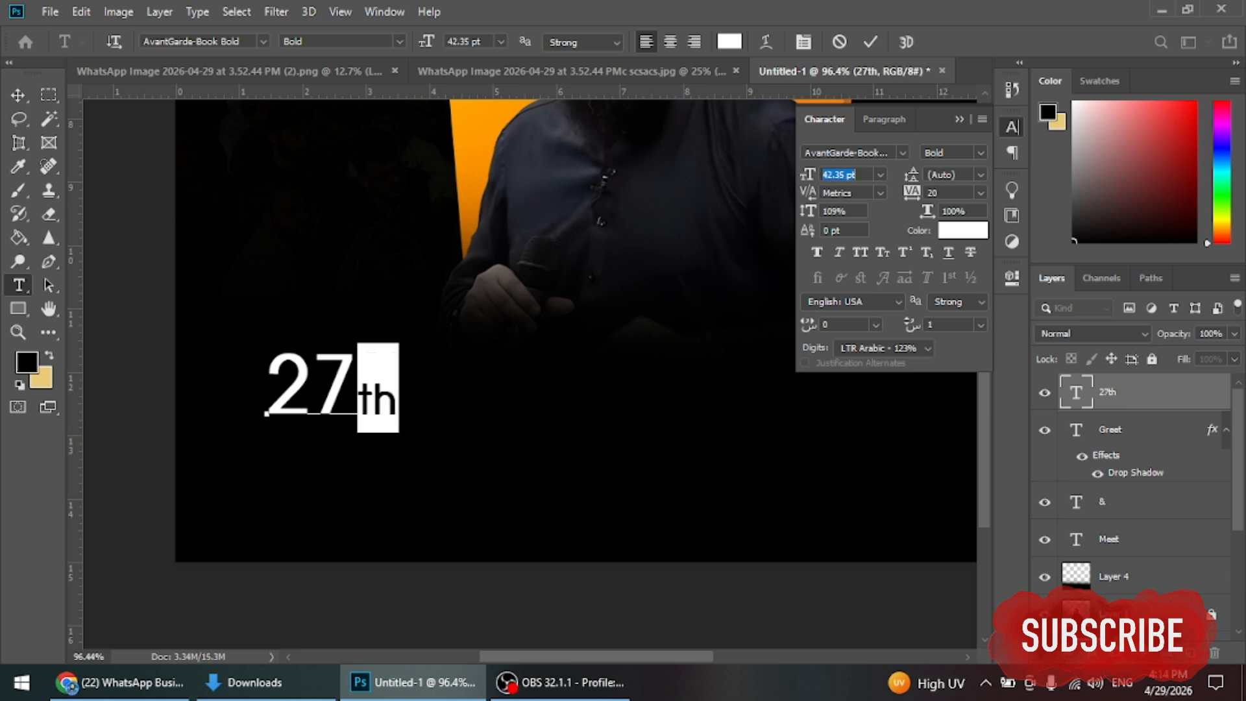
{"action": "key", "text": "ctrl+Return"}
{"action": "key", "text": "v"}
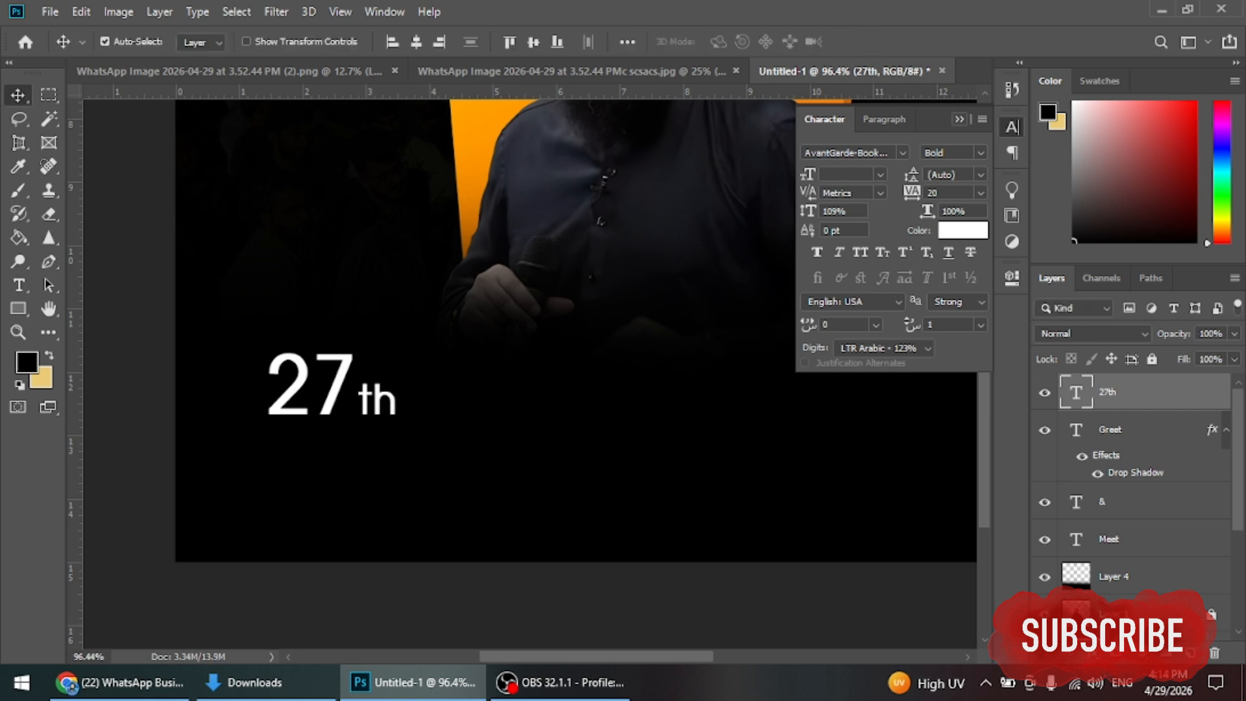
{"action": "scroll", "coordinate": [333, 266], "scroll_direction": "down", "scroll_amount": 3}
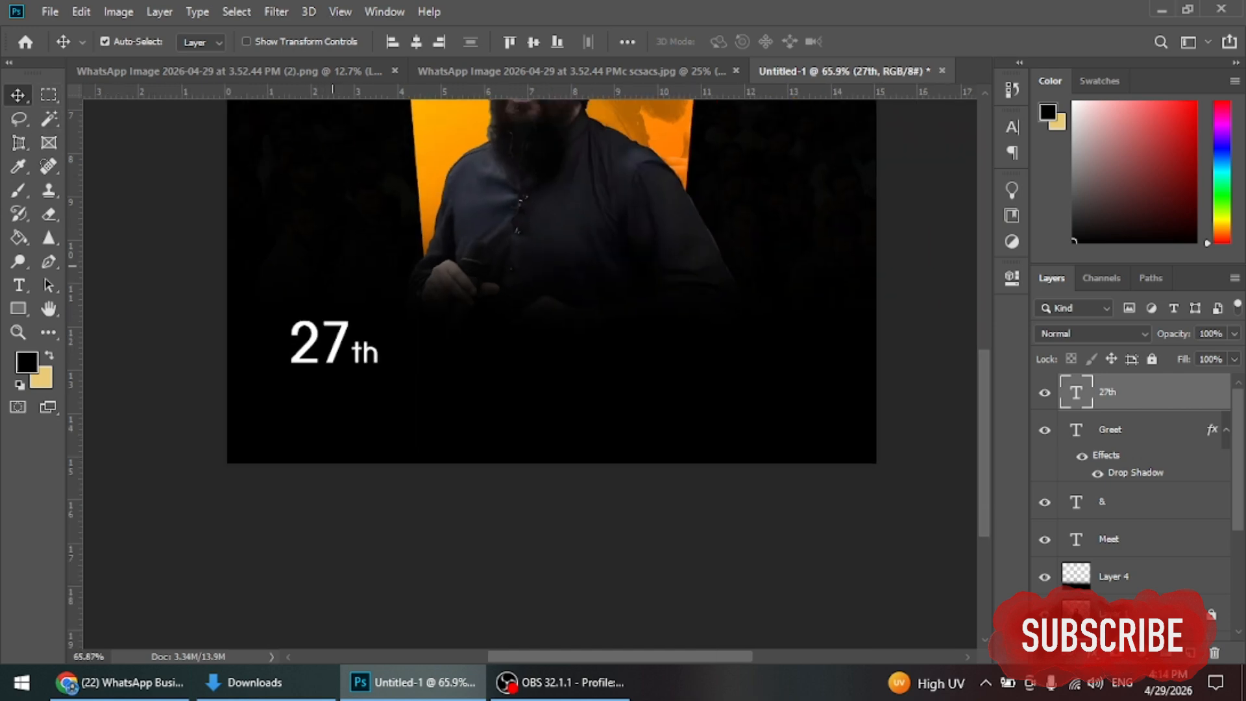
{"action": "left_click_drag", "start_coordinate": [332, 266], "coordinate": [389, 423]}
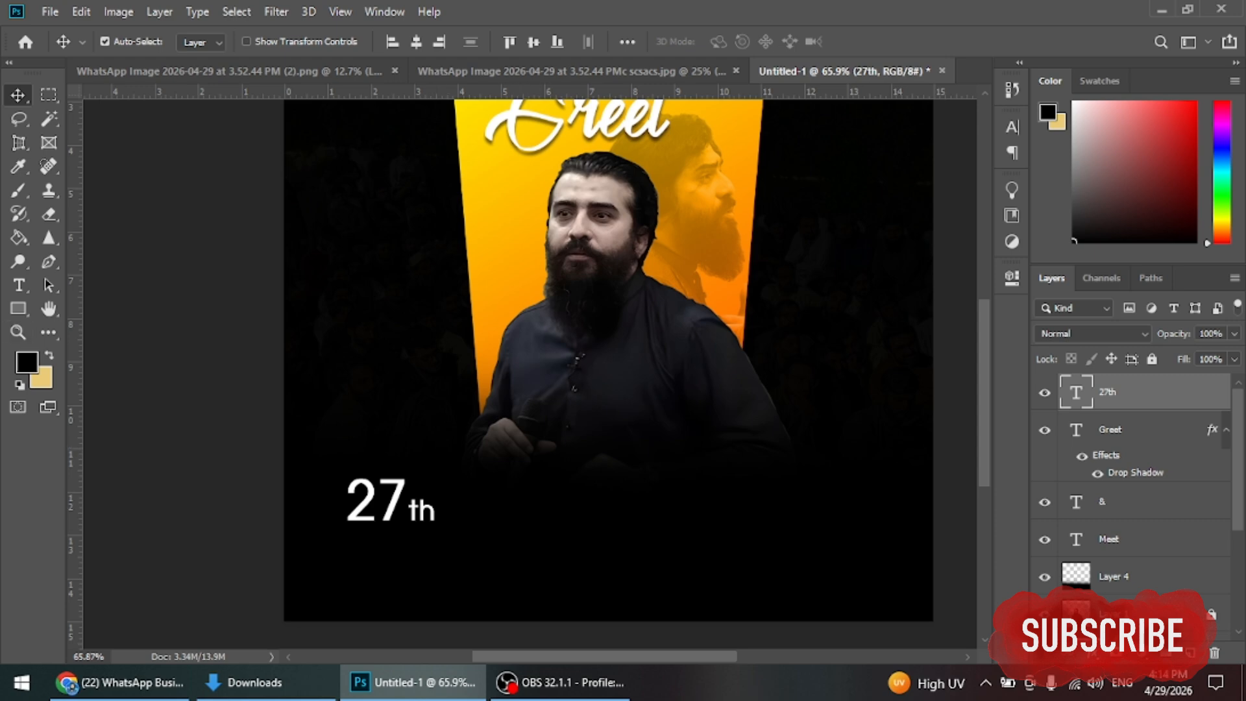
Step: Add a 'APRIL 2026' text line below 27th
{"action": "key", "text": "t"}
{"action": "left_click", "coordinate": [382, 548]}
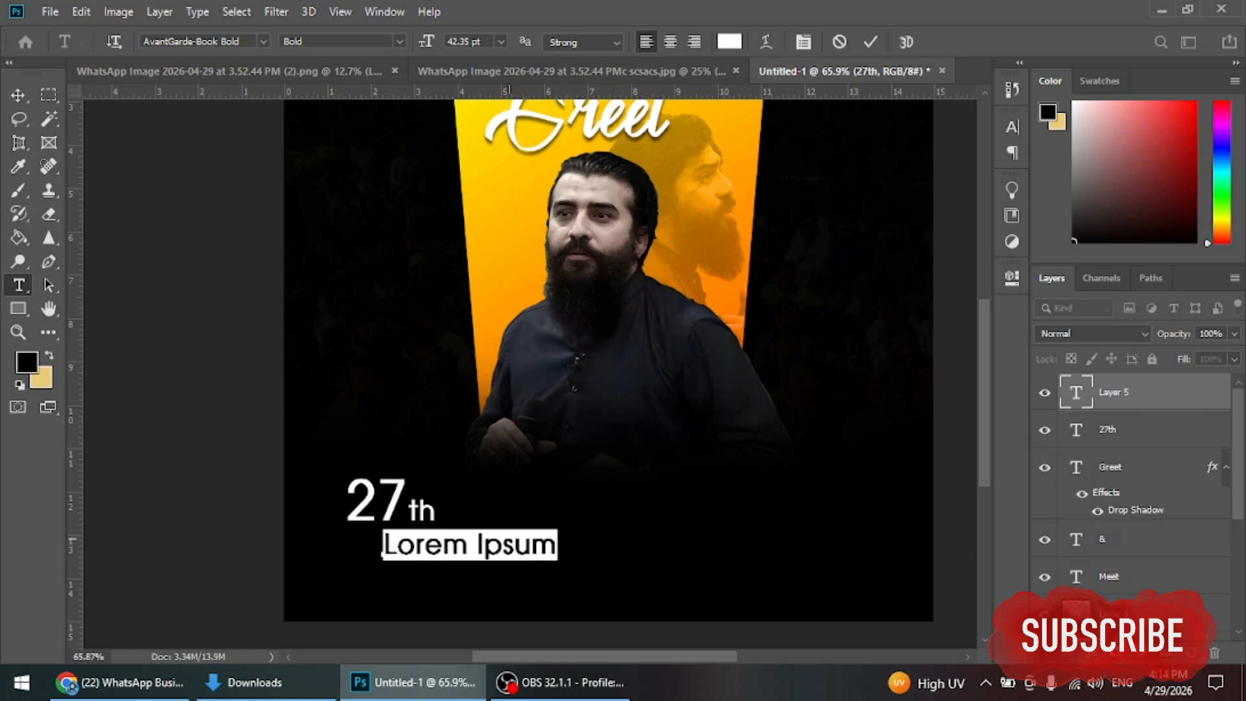
{"action": "type", "text": "A"}
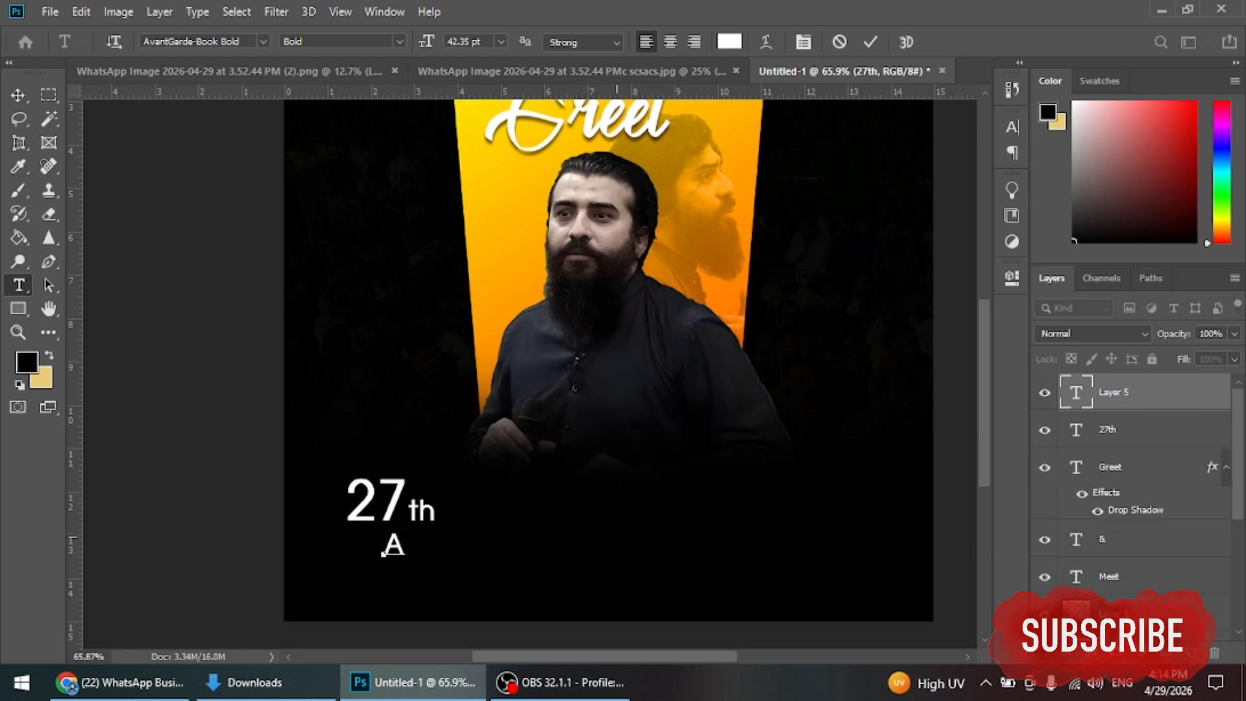
{"action": "type", "text": "PRI"}
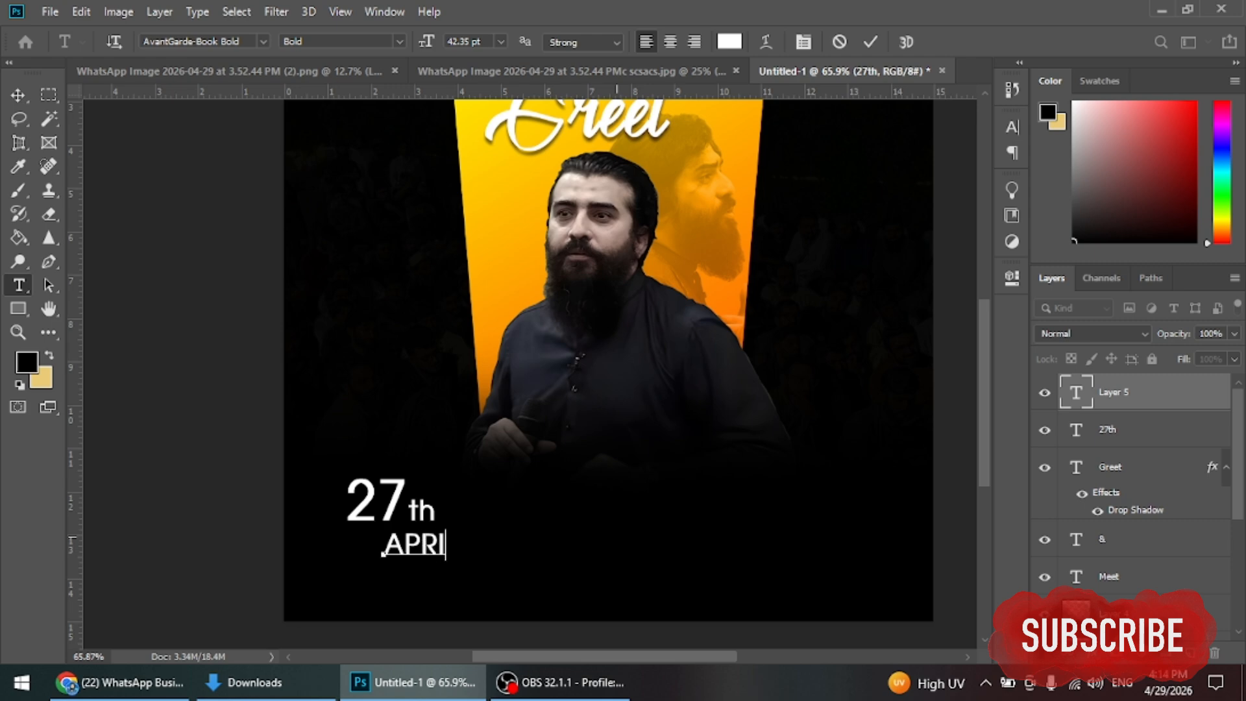
{"action": "type", "text": "L 2026"}
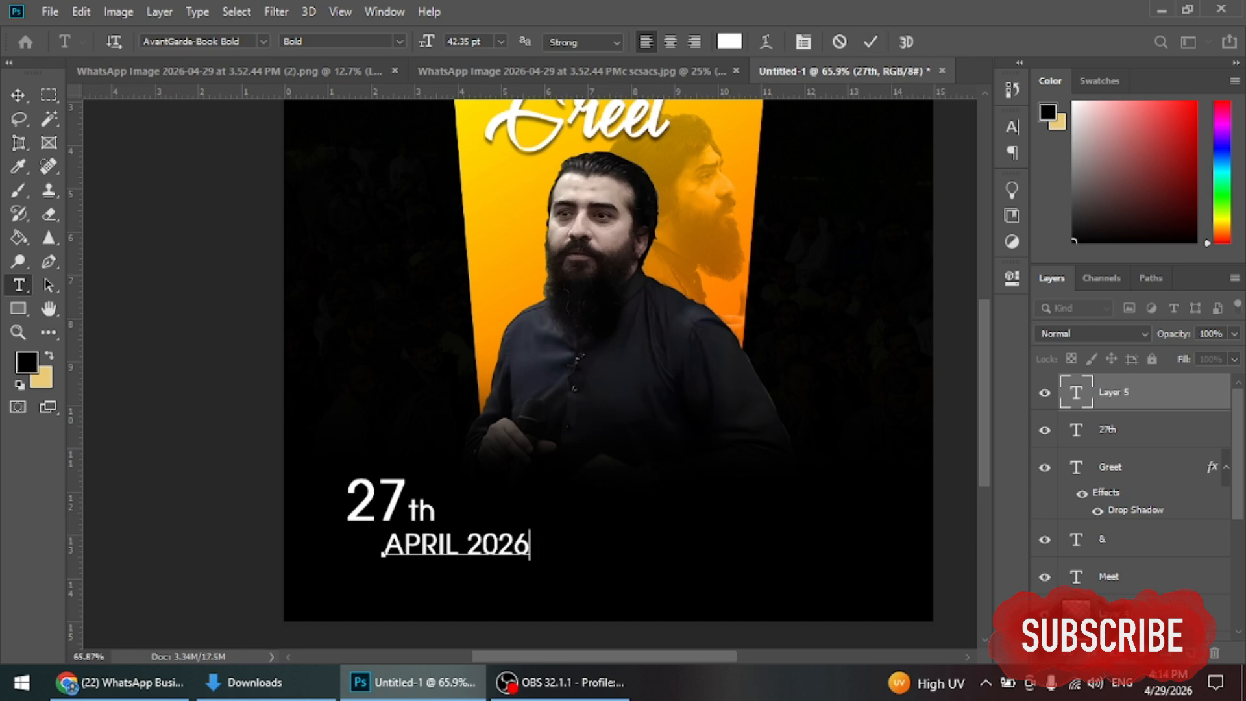
{"action": "left_click", "coordinate": [870, 42]}
Step: Left-align APRIL 2026 under 27th and scale it down to about 87%
{"action": "key", "text": "v"}
{"action": "left_click_drag", "start_coordinate": [516, 551], "coordinate": [474, 556]}
{"action": "key", "text": "ctrl+t"}
{"action": "key", "text": "Return"}
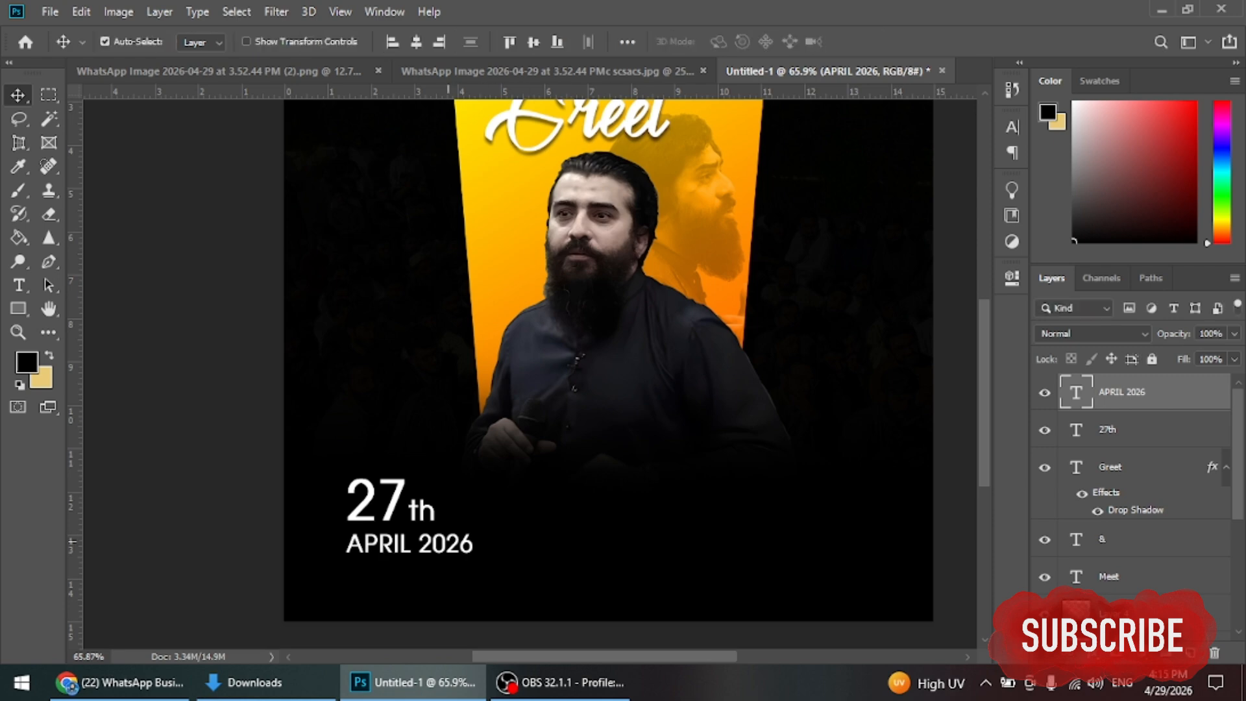
Step: Enlarge 27th to about 140% and nudge it up above APRIL 2026
{"action": "key", "text": "alt+bracketleft"}
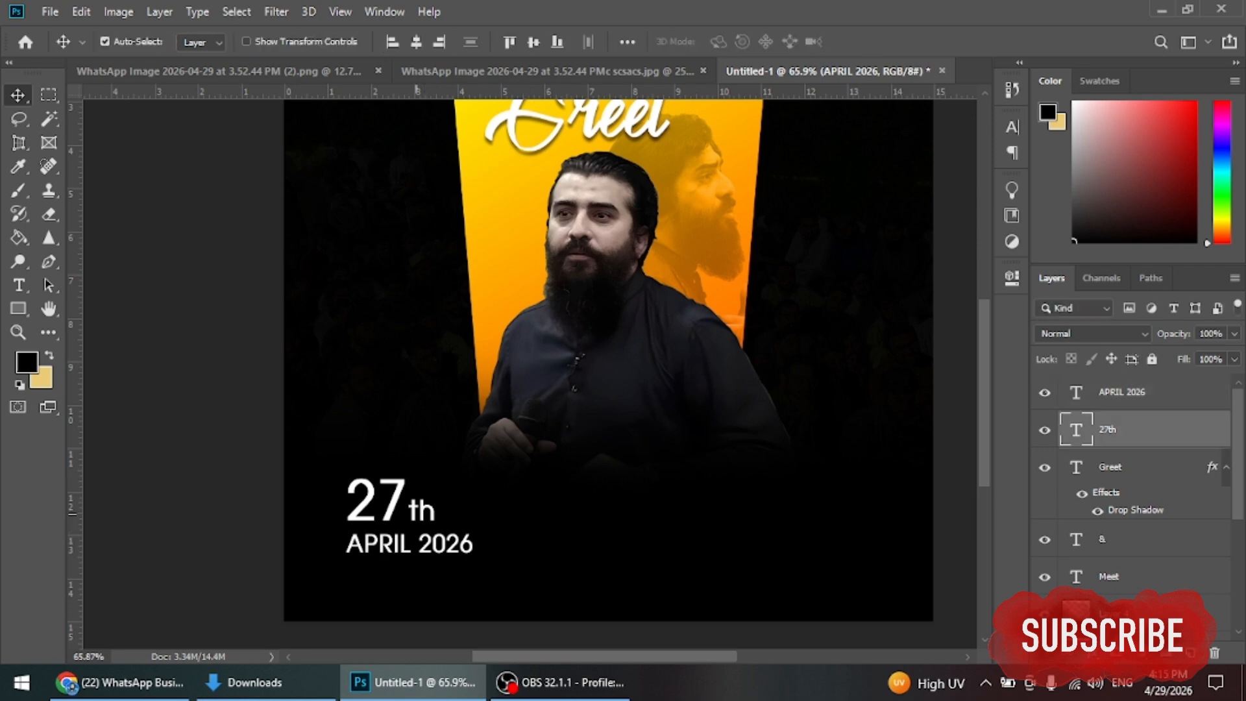
{"action": "key", "text": "ctrl+t"}
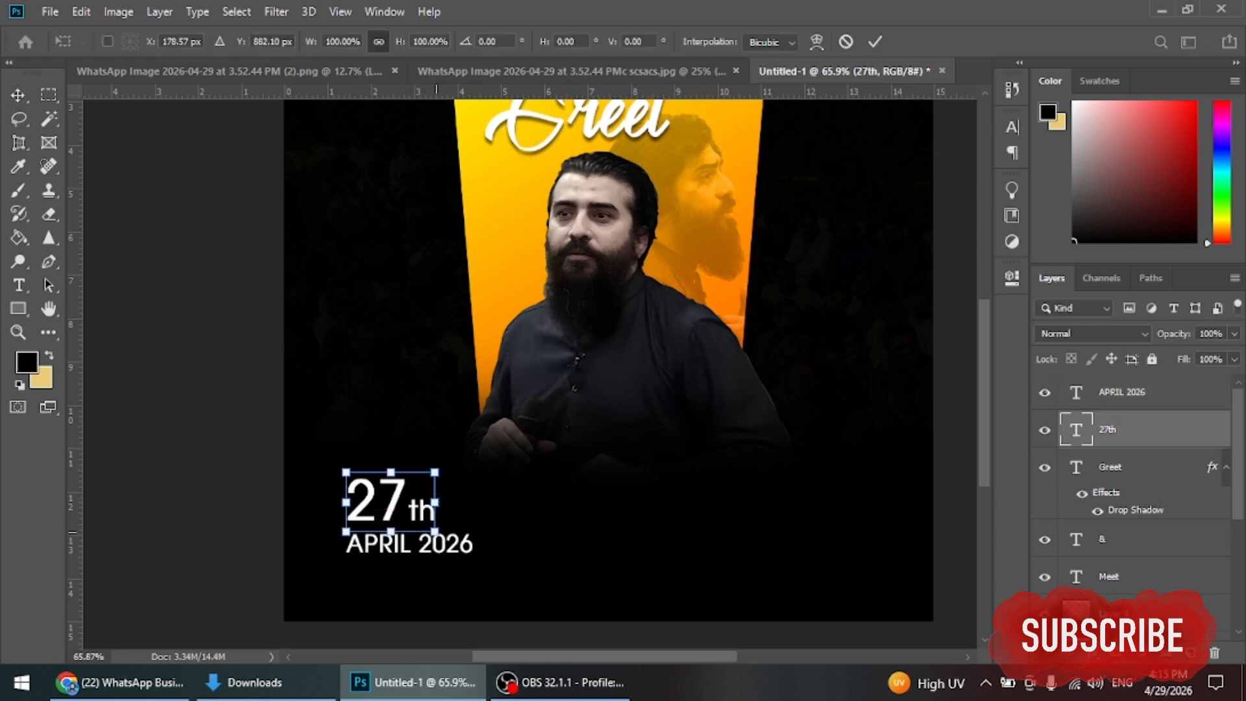
{"action": "left_click_drag", "start_coordinate": [435, 532], "coordinate": [470, 555]}
{"action": "left_click_drag", "start_coordinate": [454, 513], "coordinate": [447, 477]}
{"action": "left_click", "coordinate": [874, 42]}
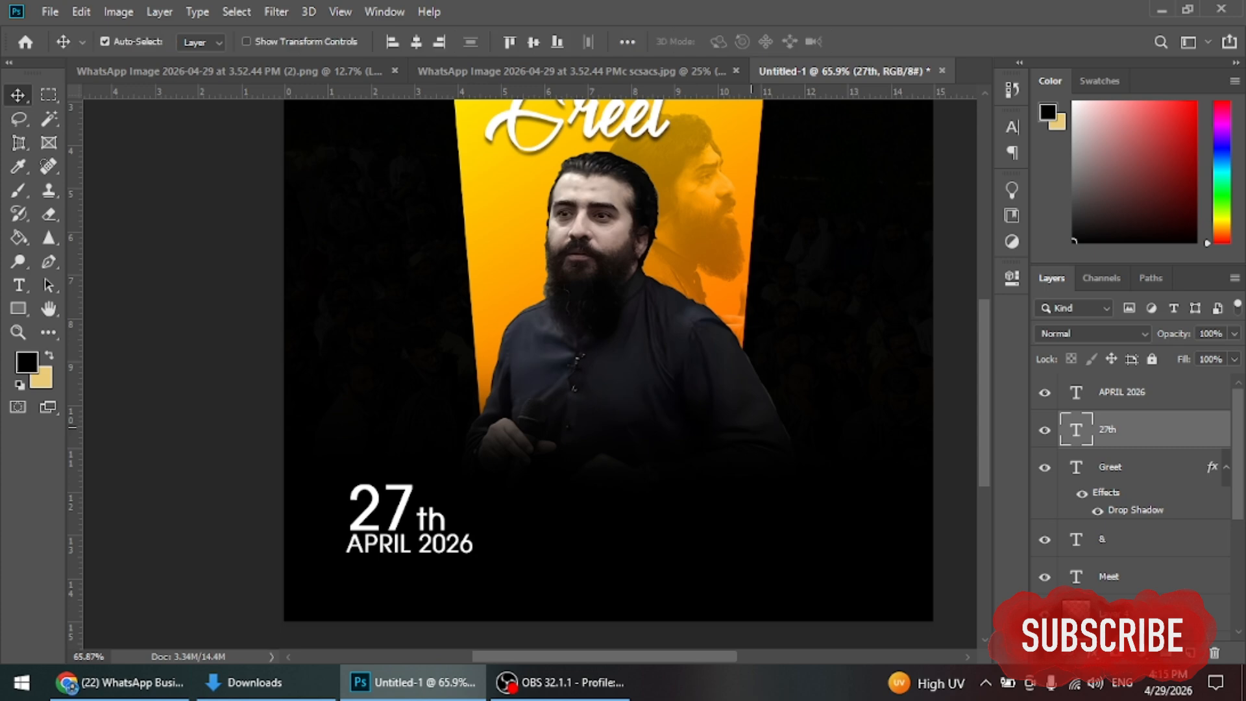
{"action": "key", "text": "Up"}
{"action": "key", "text": "Up"}
{"action": "key", "text": "Up"}
{"action": "key", "text": "Up"}
{"action": "key", "text": "Up"}
{"action": "key", "text": "Up"}
{"action": "key", "text": "Up"}
Step: Select the 27th and APRIL 2026 layers together
{"action": "left_click", "coordinate": [391, 510]}
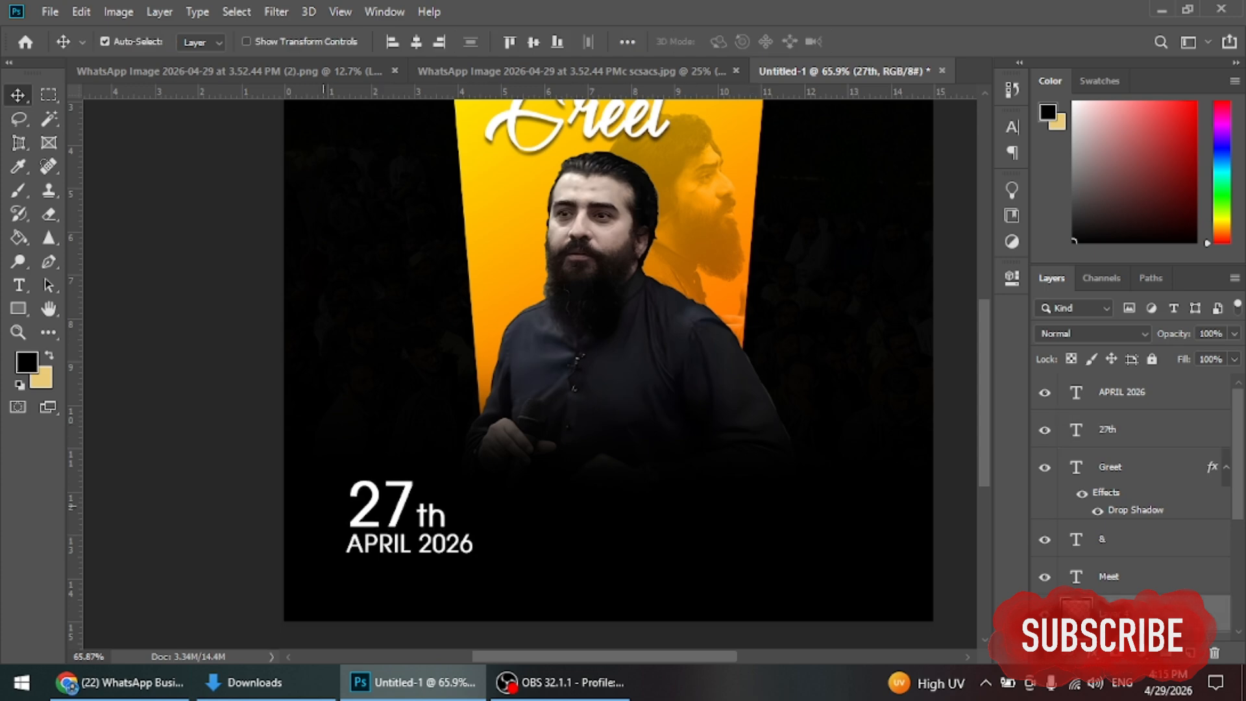
{"action": "left_click", "coordinate": [104, 41]}
{"action": "left_click", "coordinate": [104, 41]}
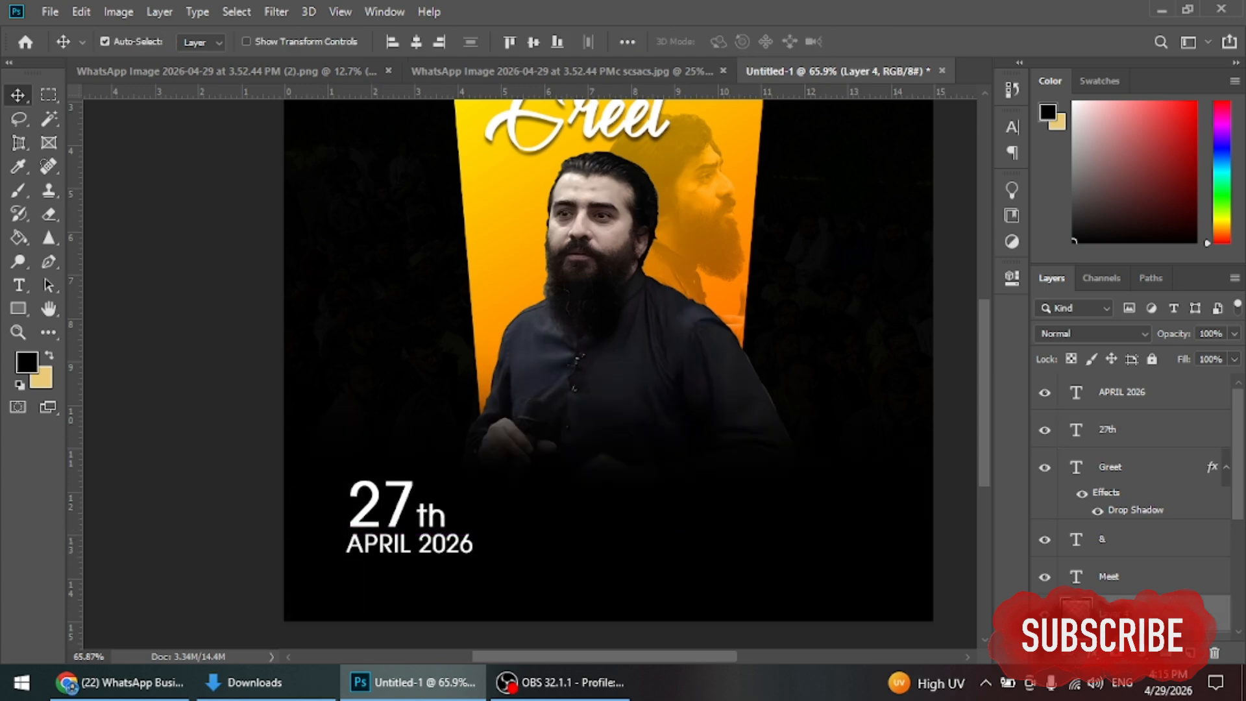
{"action": "key", "text": "0"}
{"action": "key", "text": "4"}
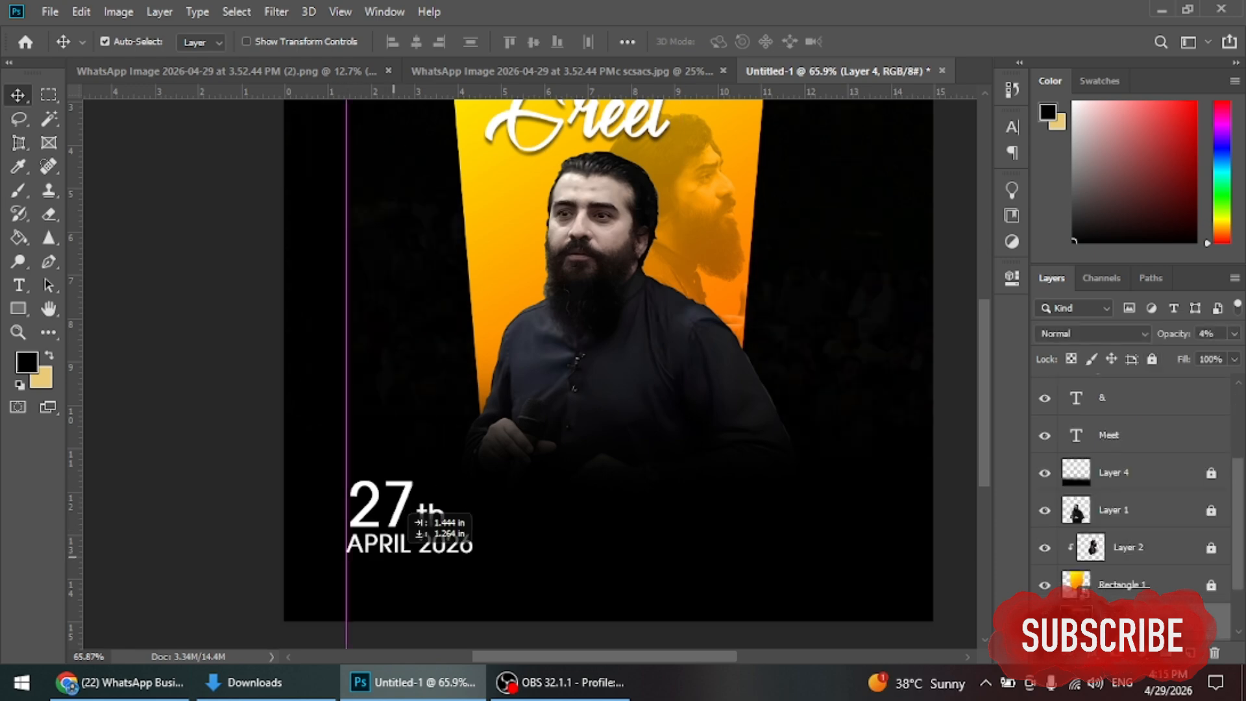
{"action": "left_click", "coordinate": [430, 519]}
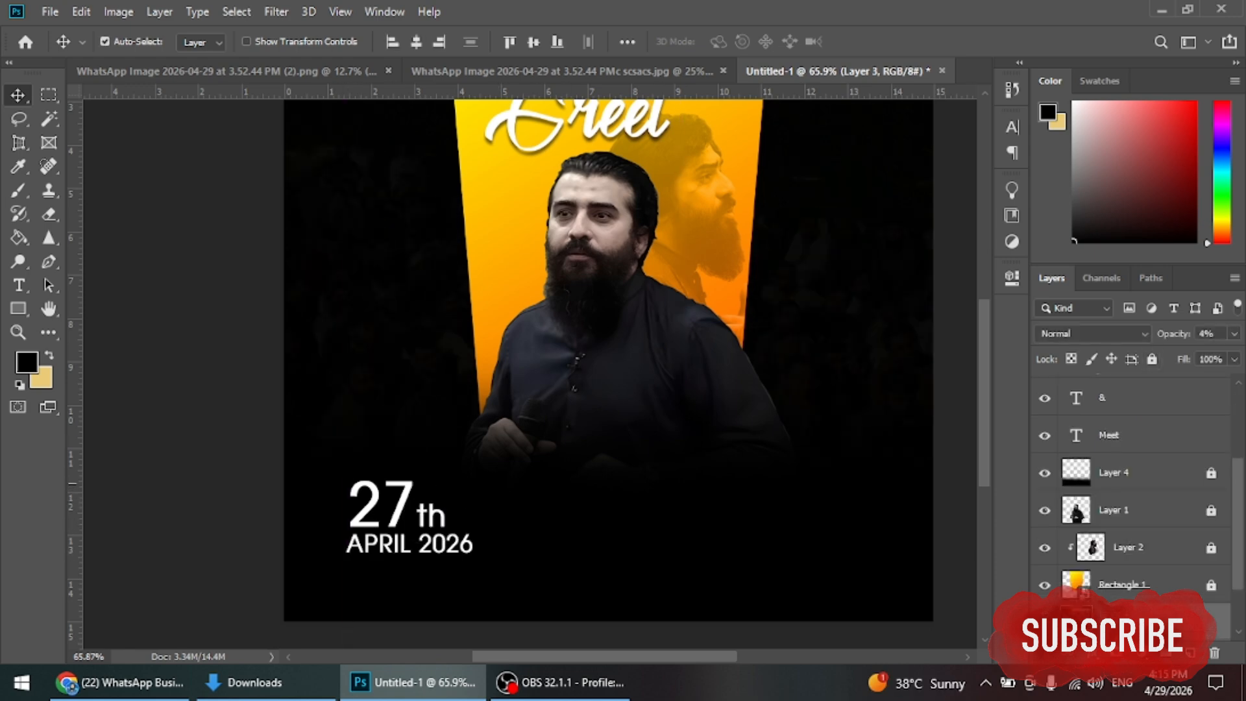
{"action": "key", "text": "ctrl"}
{"action": "key", "text": "ctrl+slash"}
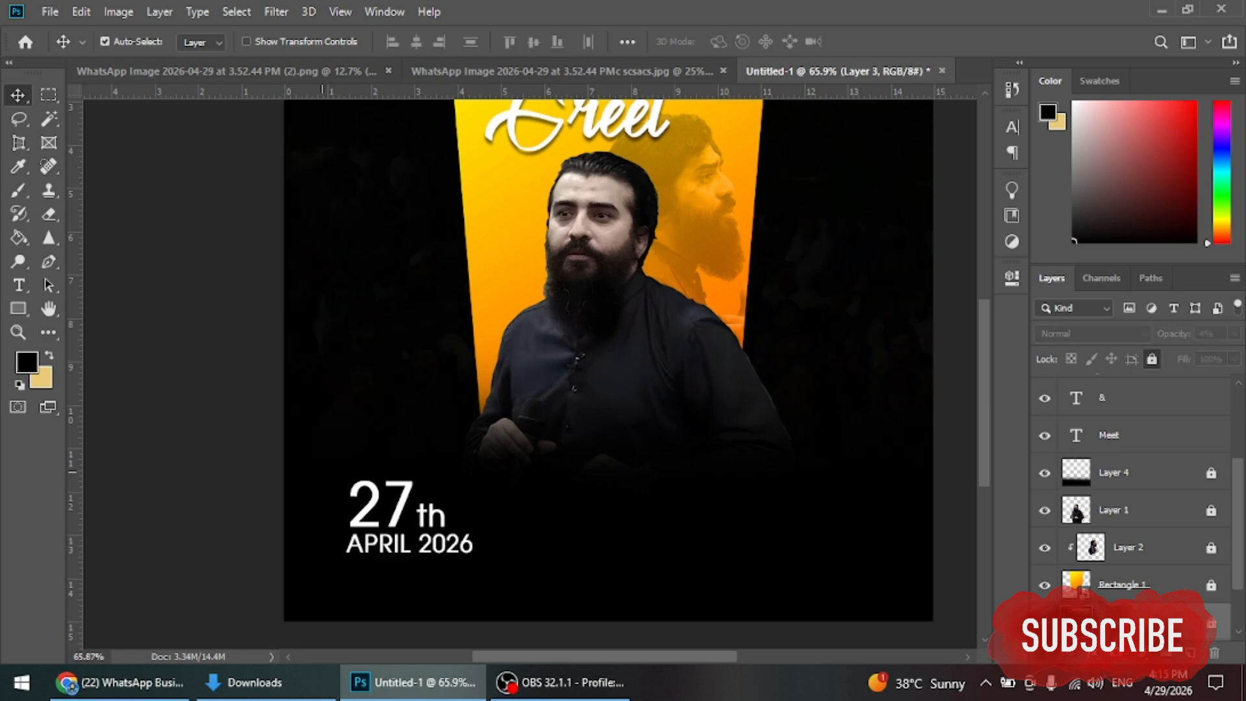
{"action": "left_click", "coordinate": [454, 519], "text": "shift"}
Step: Scale the date block to about 83%, lower it, and place a copy to its right
{"action": "key", "text": "ctrl+t"}
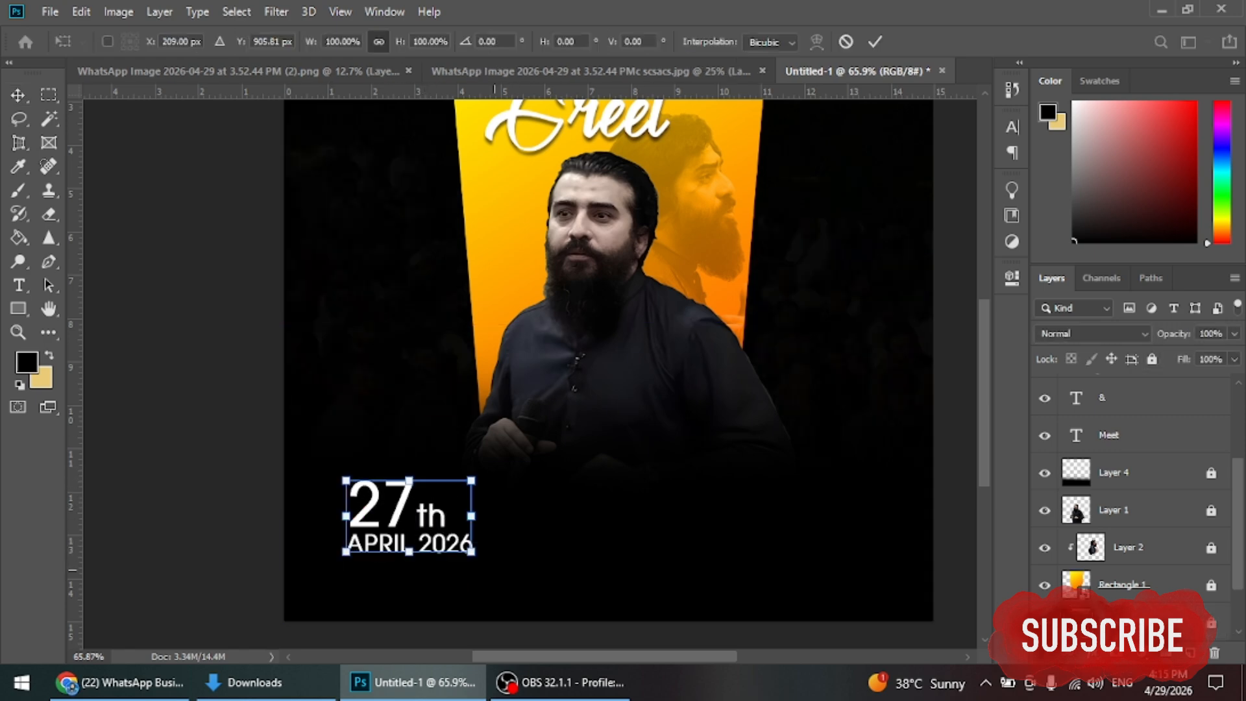
{"action": "left_click_drag", "start_coordinate": [471, 551], "coordinate": [439, 533]}
{"action": "left_click_drag", "start_coordinate": [371, 496], "coordinate": [373, 539]}
{"action": "left_click_drag", "start_coordinate": [441, 578], "coordinate": [644, 538]}
{"action": "left_click", "coordinate": [875, 41]}
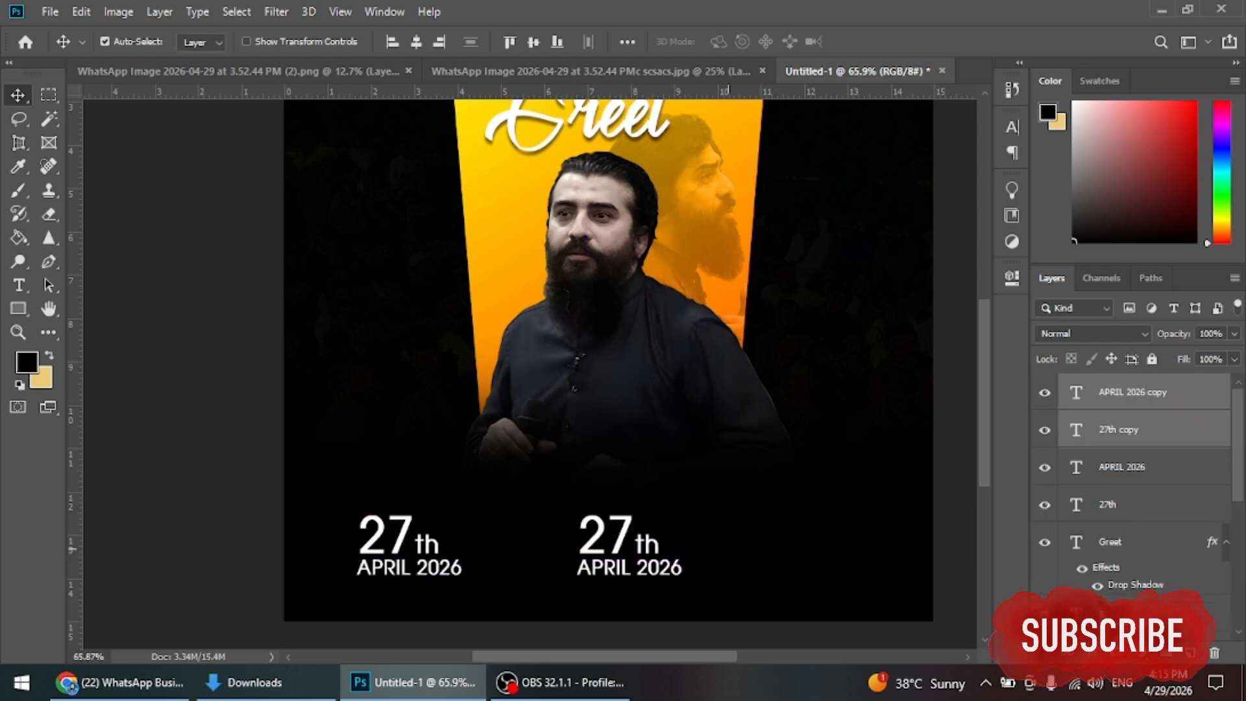
Step: Shift the copied date block further left
{"action": "left_click", "coordinate": [613, 526]}
{"action": "left_click_drag", "start_coordinate": [553, 534], "coordinate": [654, 552]}
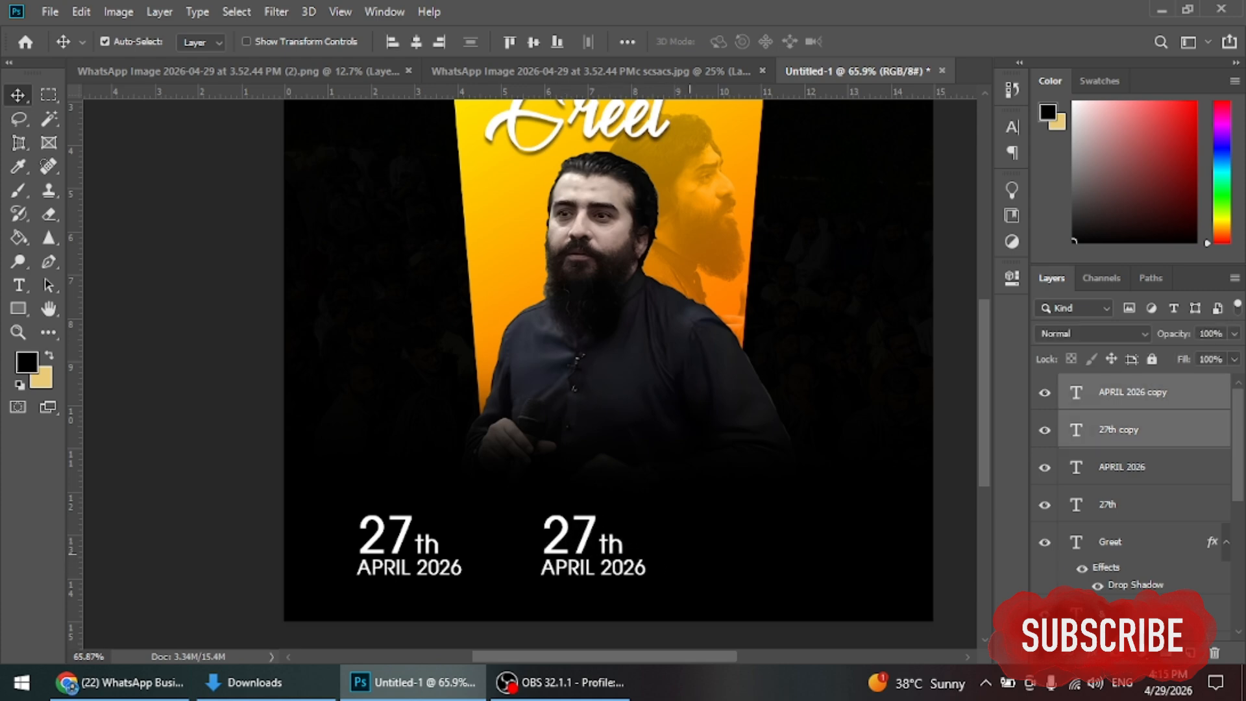
{"action": "left_click", "coordinate": [555, 552]}
Step: Change the copied 27th to '8pm' with the 'pm' reduced to 32.24 pt
{"action": "double_click", "coordinate": [559, 539]}
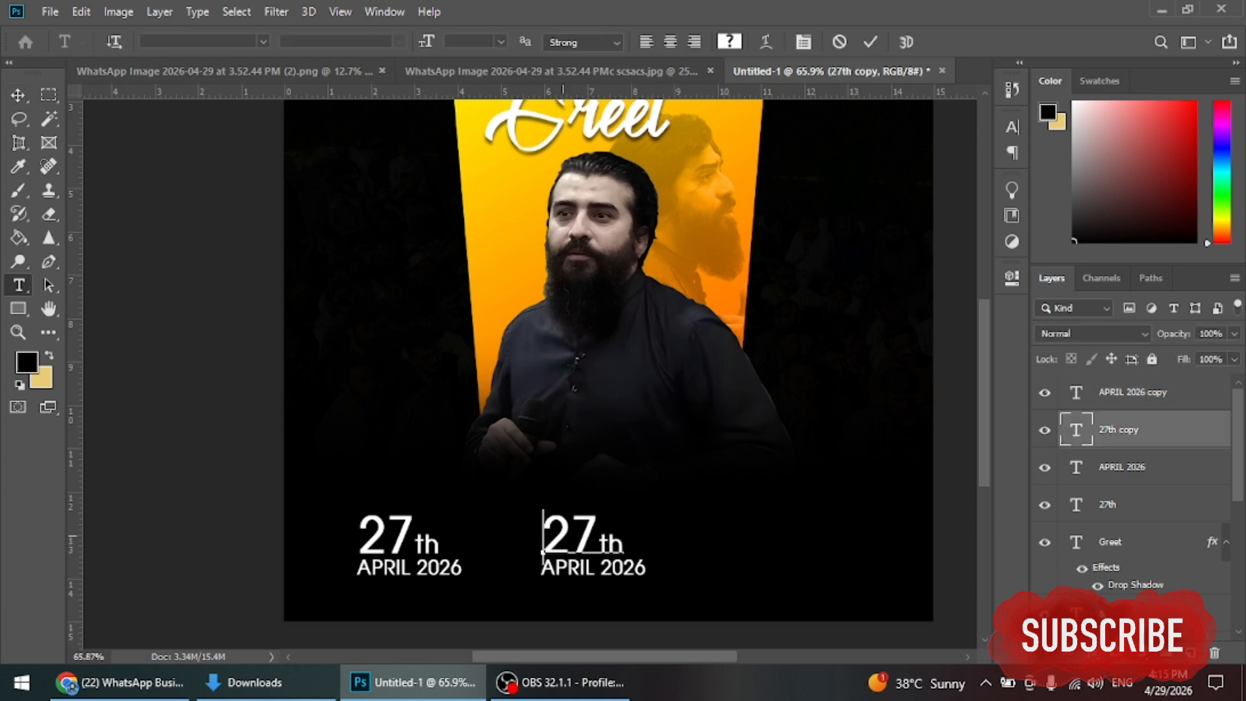
{"action": "key", "text": "ctrl+a"}
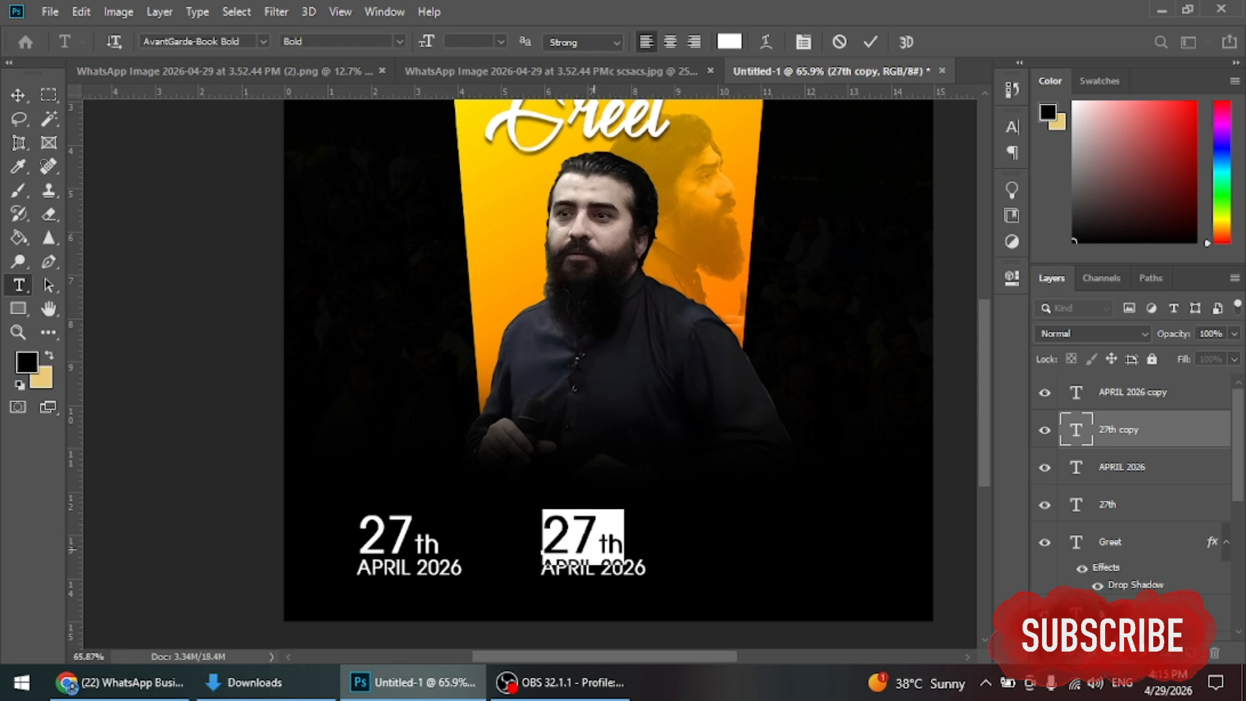
{"action": "type", "text": "8"}
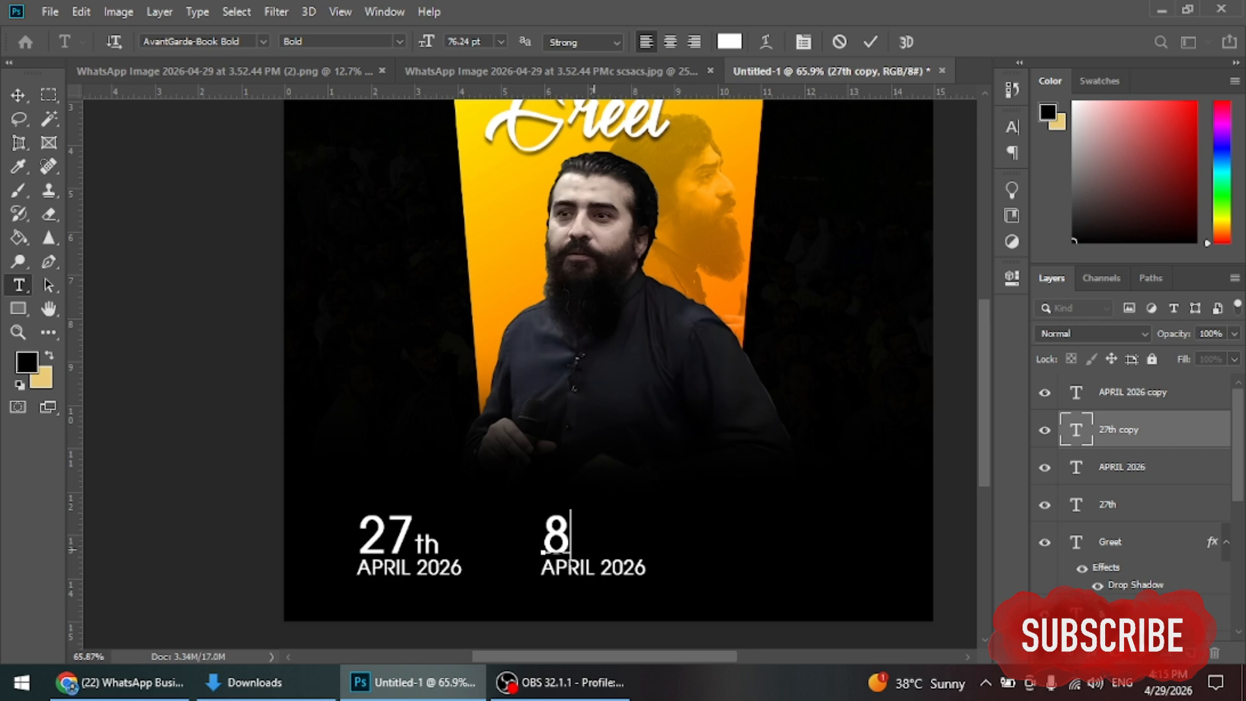
{"action": "type", "text": "p"}
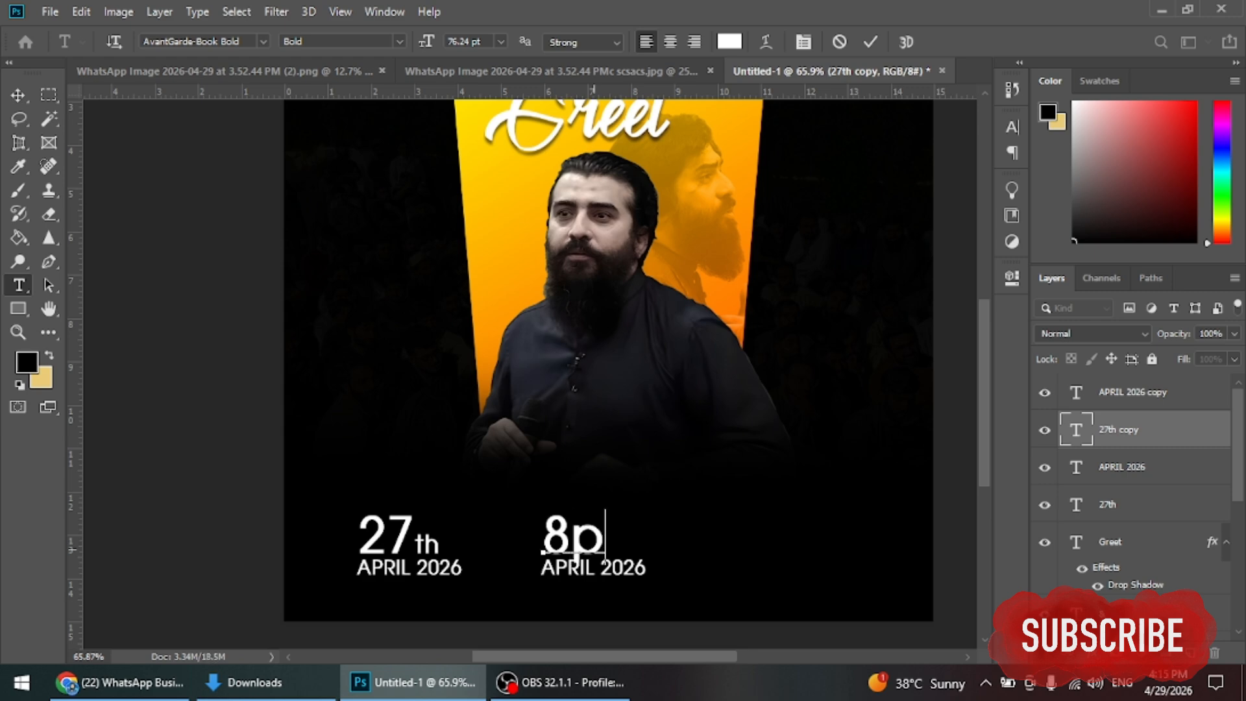
{"action": "type", "text": "m"}
{"action": "key", "text": "ctrl+a"}
{"action": "key", "text": "Right"}
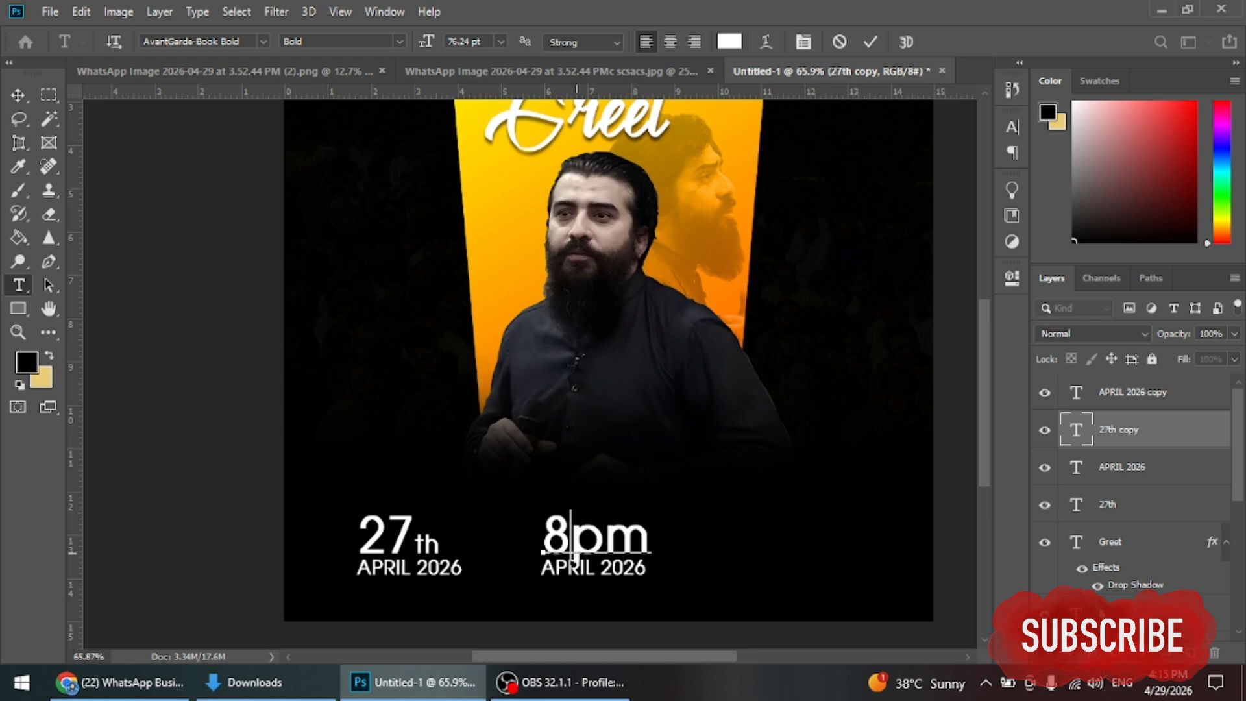
{"action": "key", "text": "shift+Left"}
{"action": "key", "text": "shift+Left"}
{"action": "key", "text": "ctrl+t"}
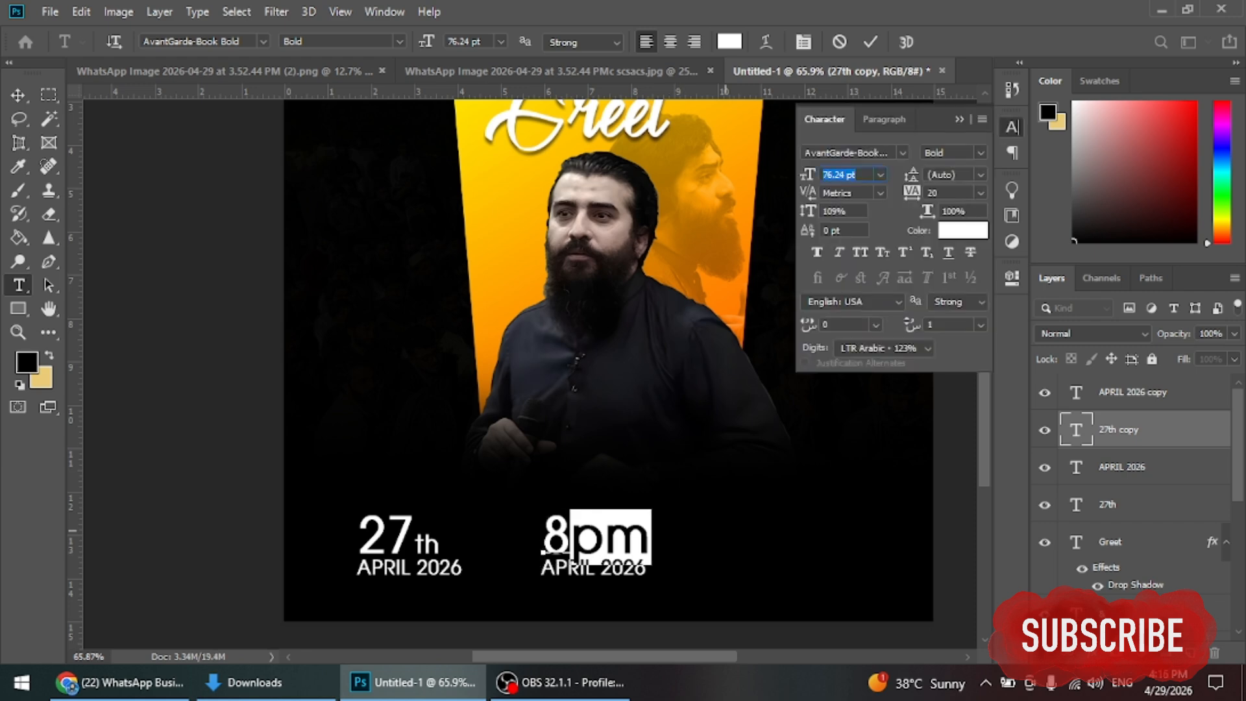
{"action": "key", "text": "Down"}
{"action": "key", "text": "Down"}
{"action": "key", "text": "Down"}
{"action": "key", "text": "Down"}
{"action": "key", "text": "Down"}
{"action": "key", "text": "Down"}
{"action": "key", "text": "Down"}
{"action": "key", "text": "Down"}
{"action": "key", "text": "Down"}
{"action": "key", "text": "Down"}
{"action": "key", "text": "Down"}
{"action": "key", "text": "Down"}
{"action": "key", "text": "Down"}
{"action": "key", "text": "Down"}
{"action": "key", "text": "Down"}
{"action": "key", "text": "Down"}
{"action": "key", "text": "Down"}
{"action": "key", "text": "Down"}
{"action": "key", "text": "Down"}
{"action": "key", "text": "Down"}
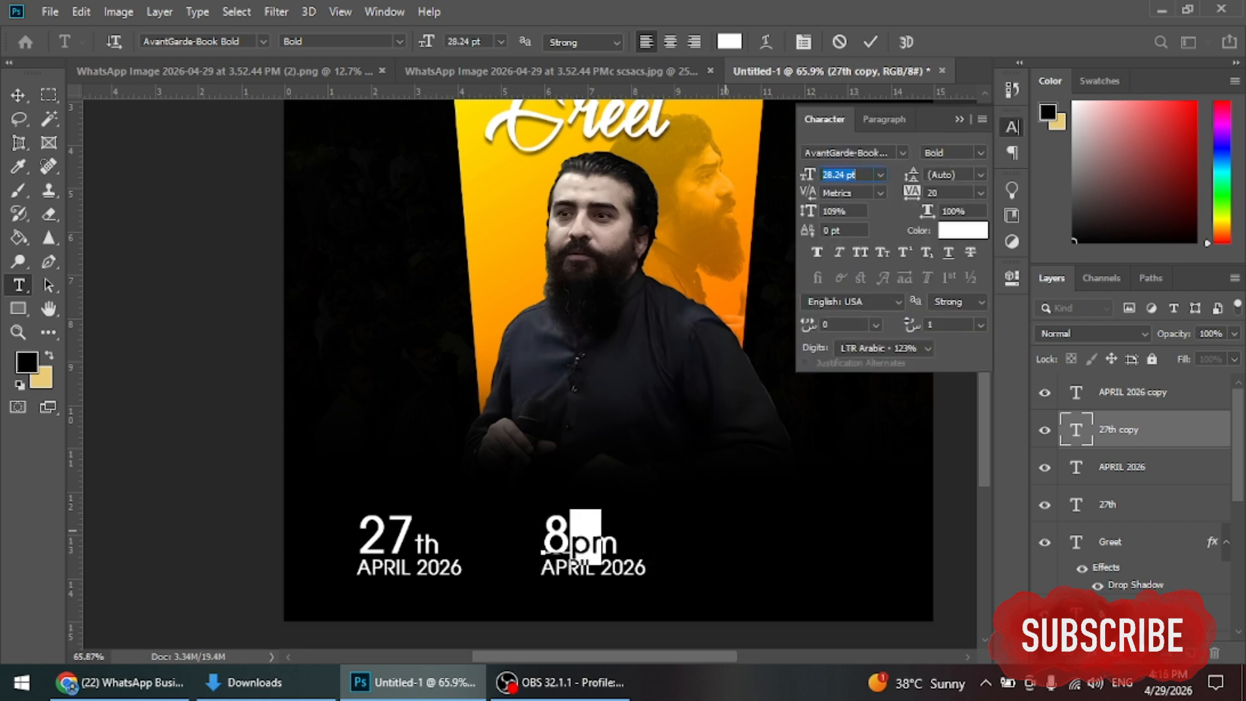
{"action": "key", "text": "Up"}
{"action": "key", "text": "Up"}
{"action": "key", "text": "Up"}
{"action": "key", "text": "Up"}
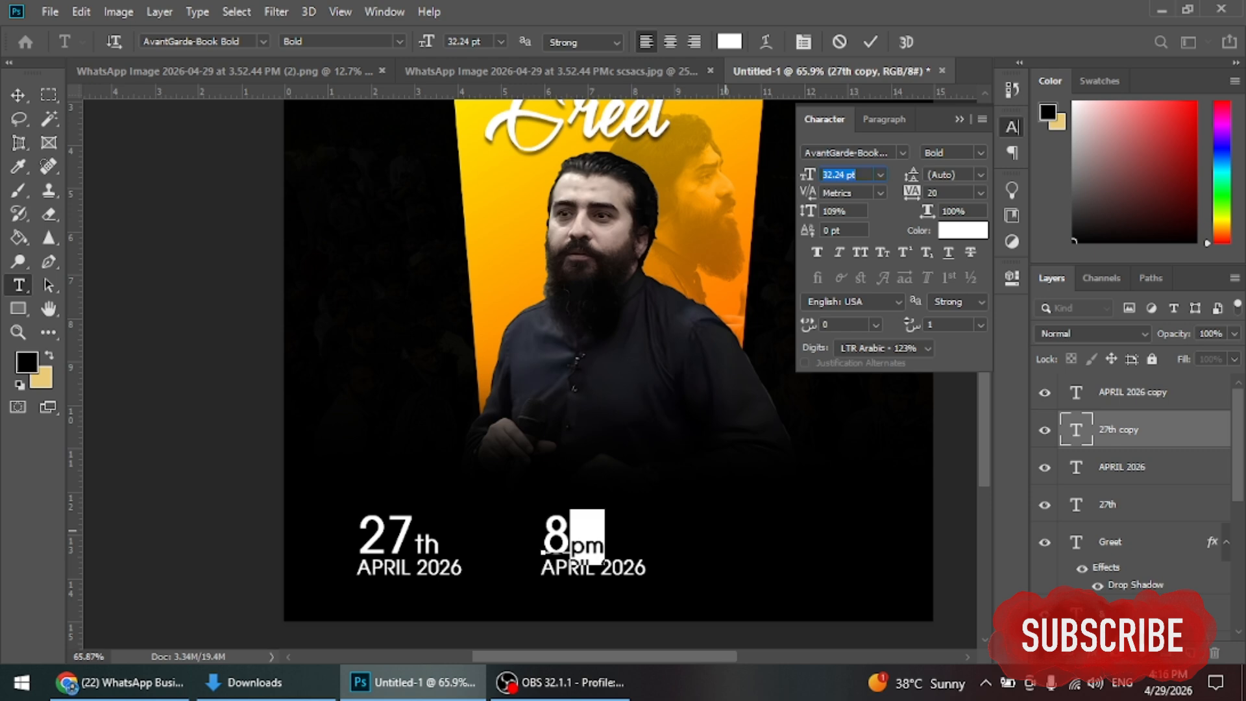
{"action": "key", "text": "ctrl+Return"}
{"action": "key", "text": "v"}
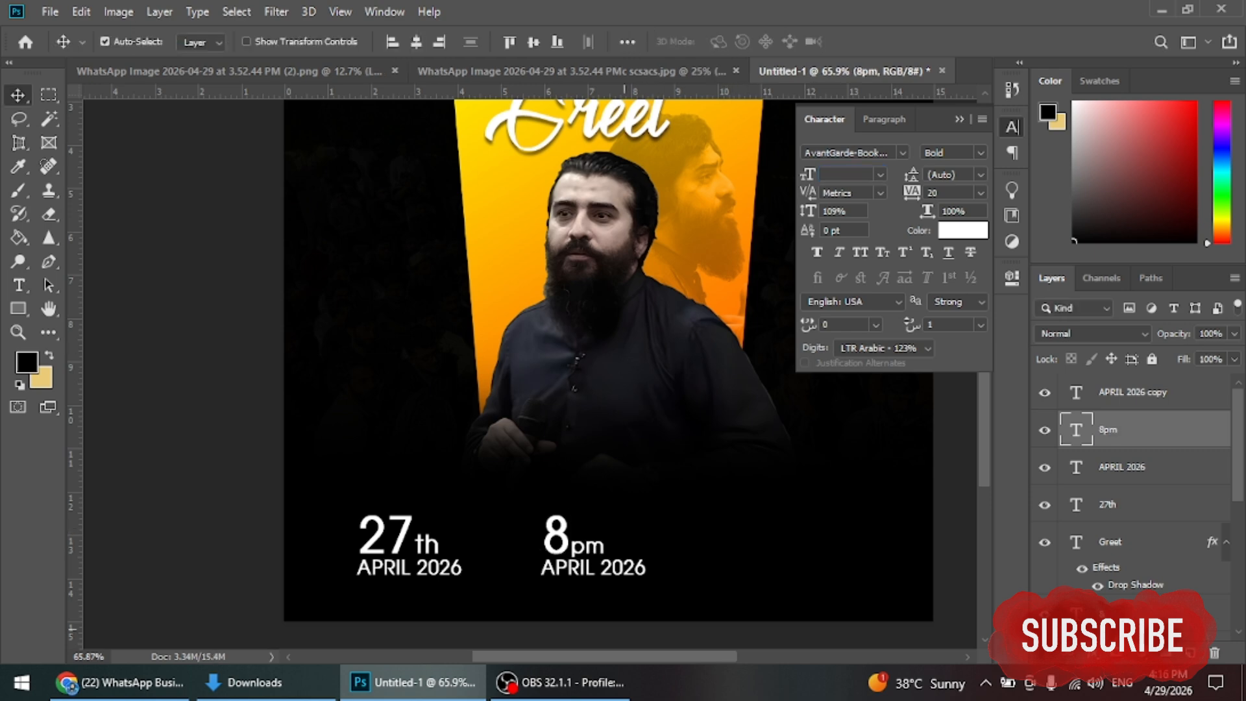
Step: Retype the copied APRIL 2026 line as 'Monday'
{"action": "double_click", "coordinate": [1075, 392]}
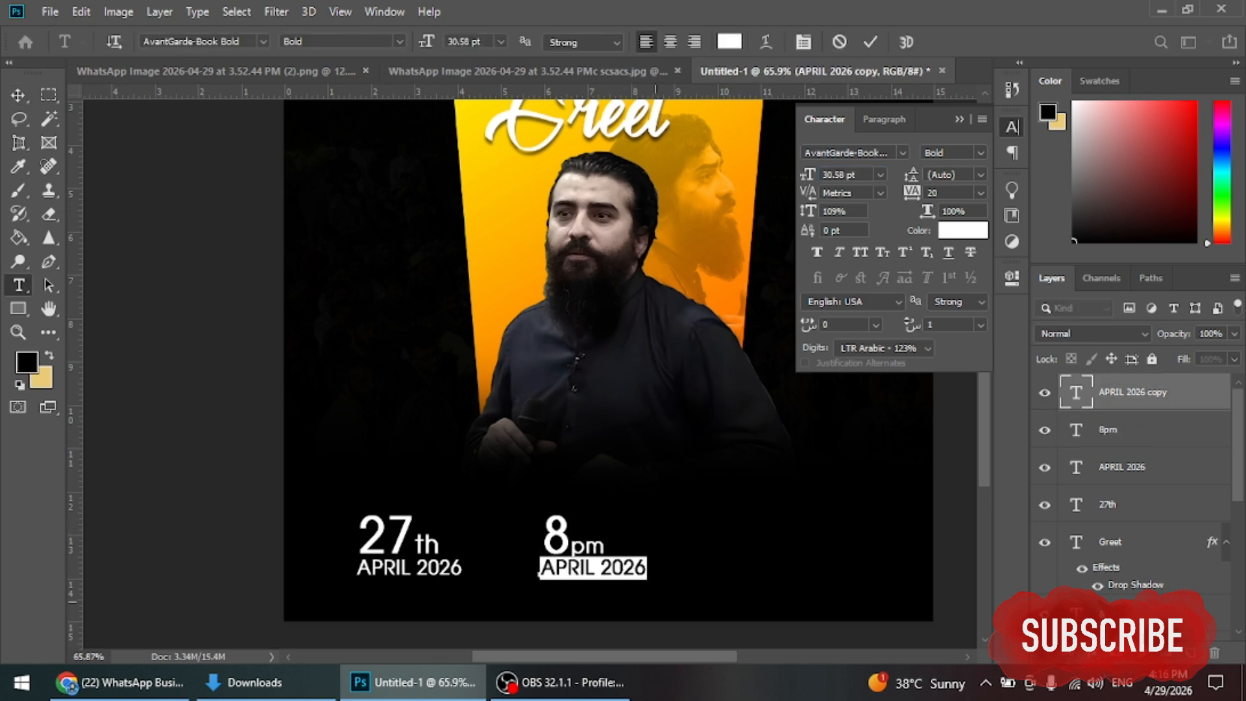
{"action": "type", "text": "pm"}
{"action": "key", "text": "BackSpace"}
{"action": "key", "text": "BackSpace"}
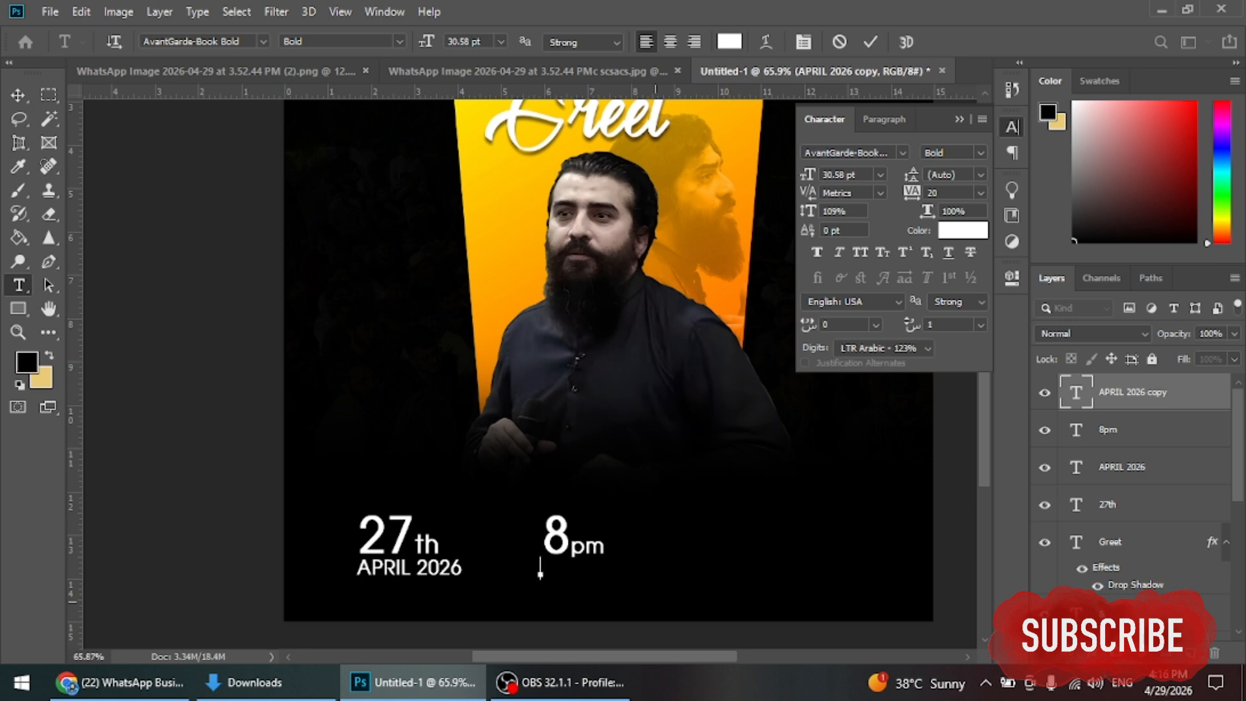
{"action": "type", "text": "Monday"}
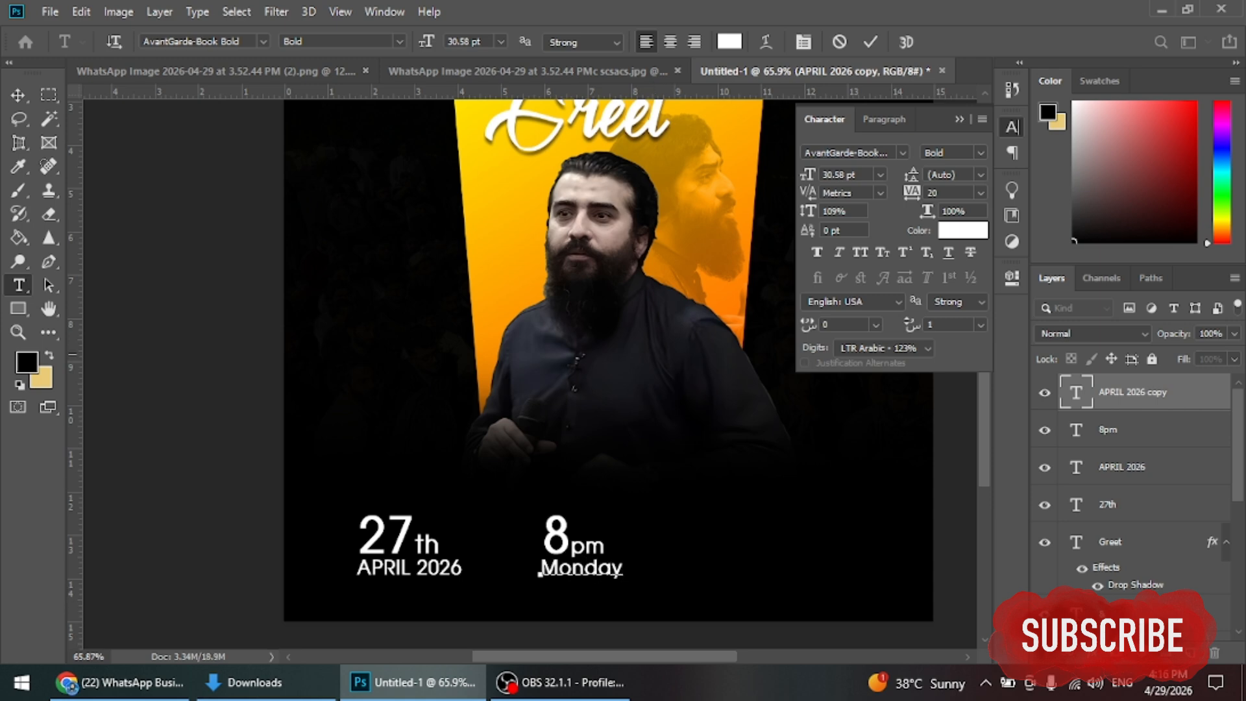
{"action": "left_click", "coordinate": [870, 42]}
{"action": "key", "text": "v"}
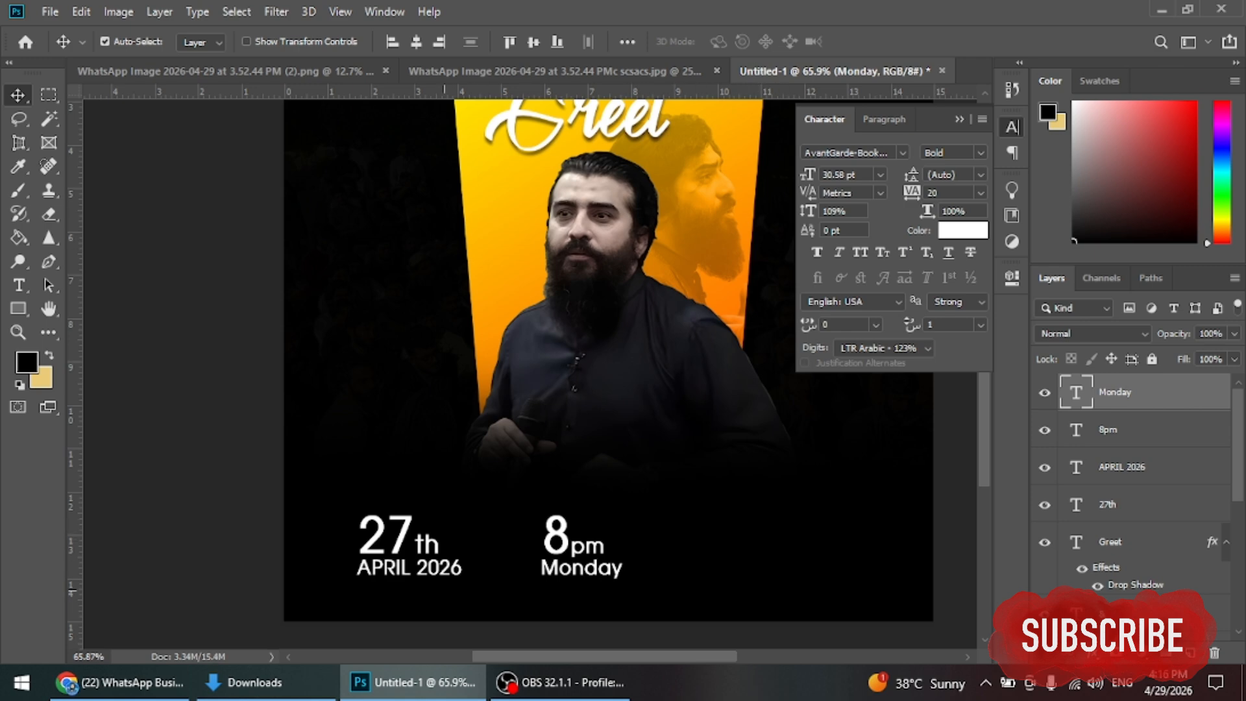
Step: Colour APRIL 2026 and Monday orange (#ff9701)
{"action": "left_click", "coordinate": [408, 568], "text": "shift"}
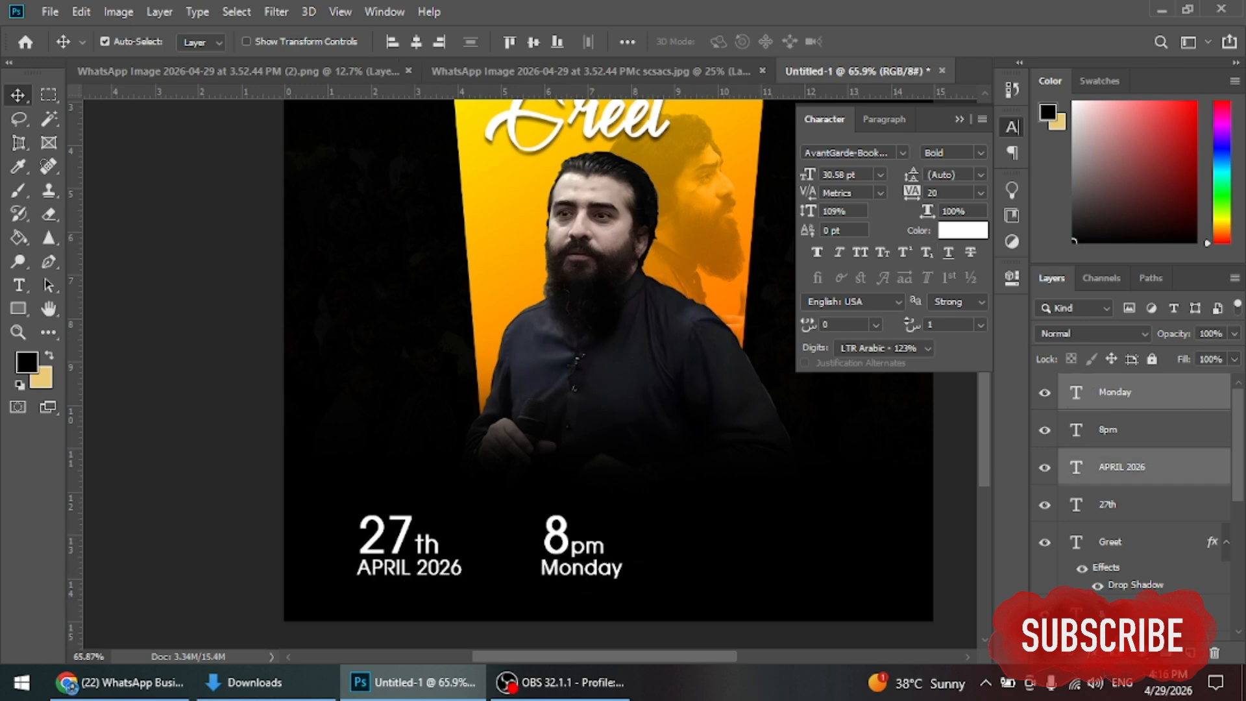
{"action": "left_click", "coordinate": [962, 229]}
{"action": "type", "text": "ff9701"}
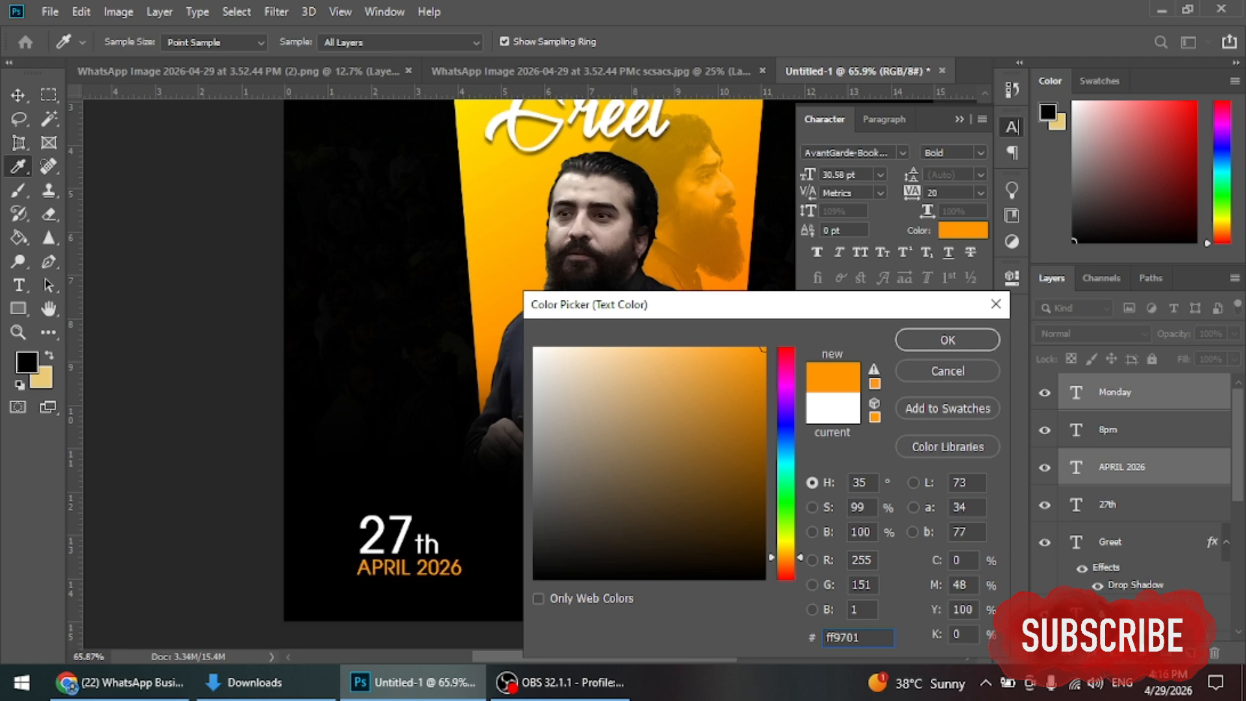
{"action": "key", "text": "Return"}
{"action": "key", "text": "v"}
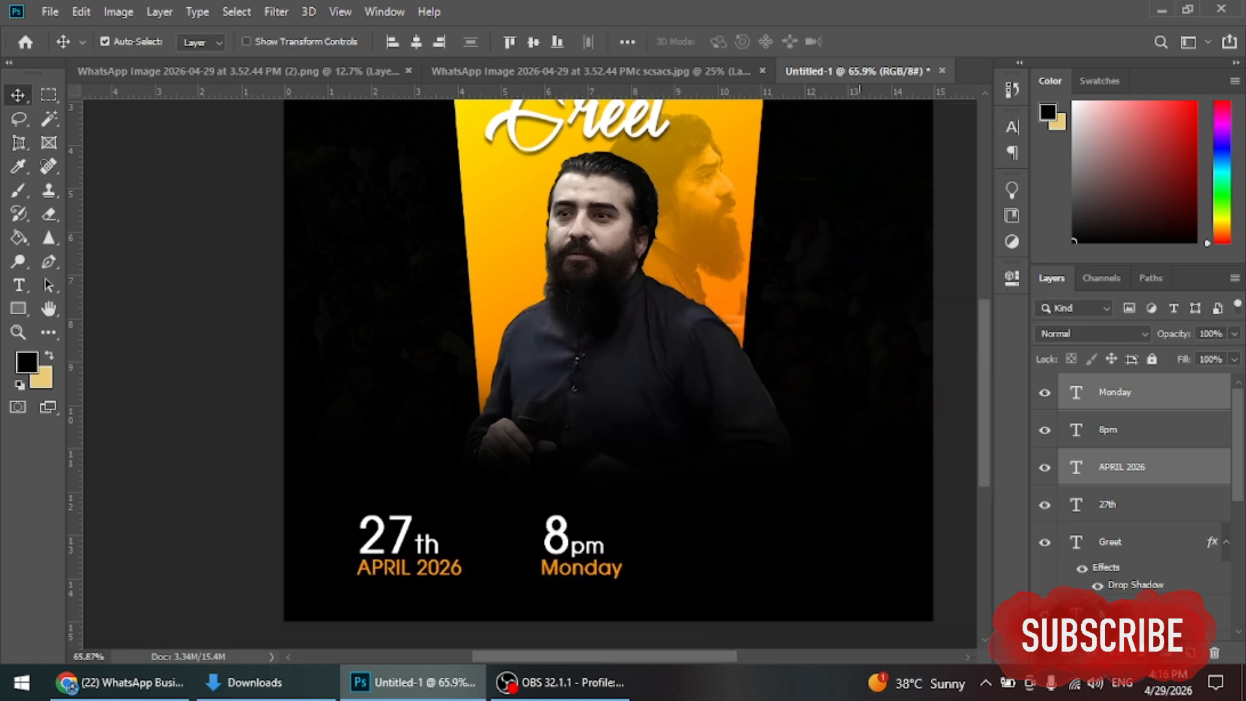
{"action": "left_click", "coordinate": [769, 521]}
Step: Draw a thin orange vertical bar between 27th and 8pm
{"action": "left_click", "coordinate": [18, 309]}
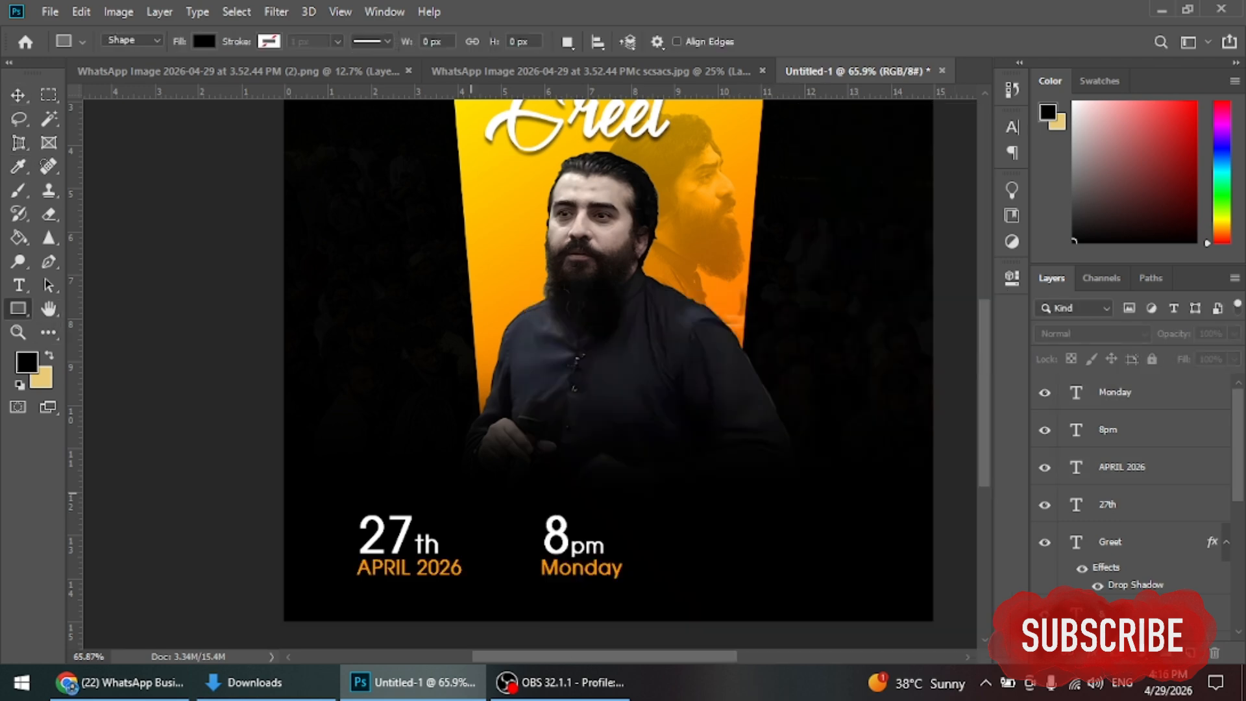
{"action": "left_click_drag", "start_coordinate": [483, 513], "coordinate": [485, 578]}
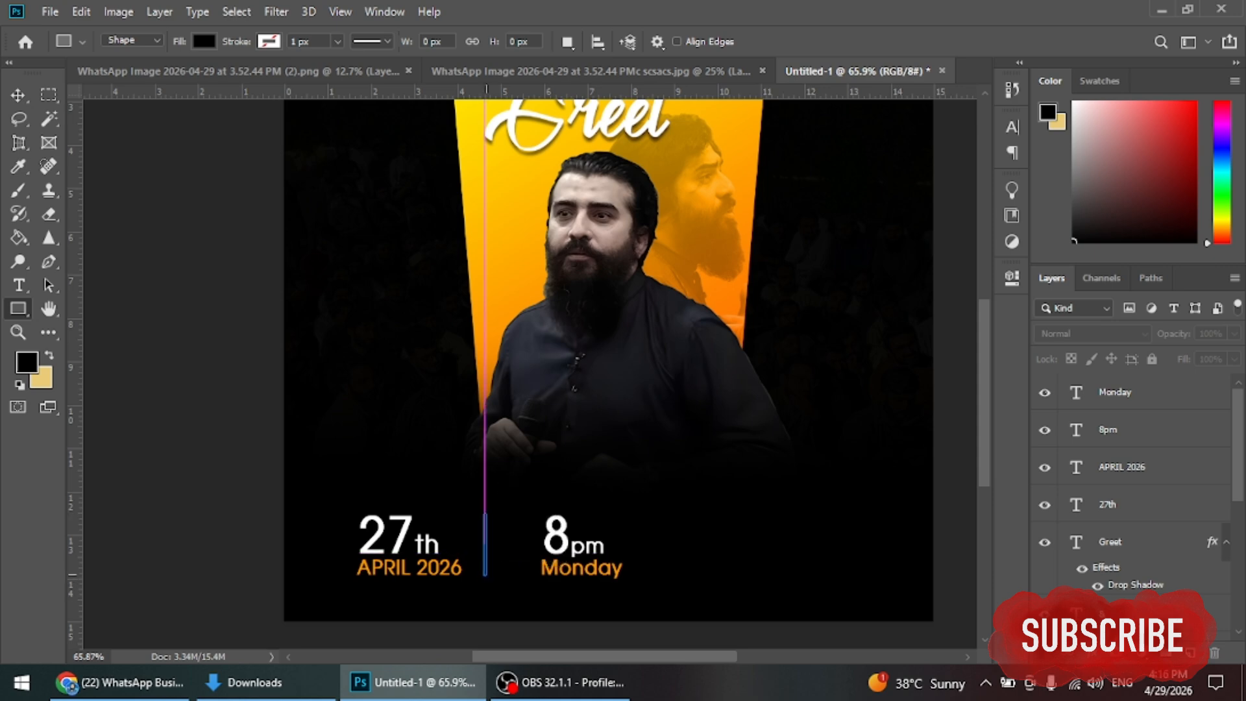
{"action": "left_click", "coordinate": [753, 384]}
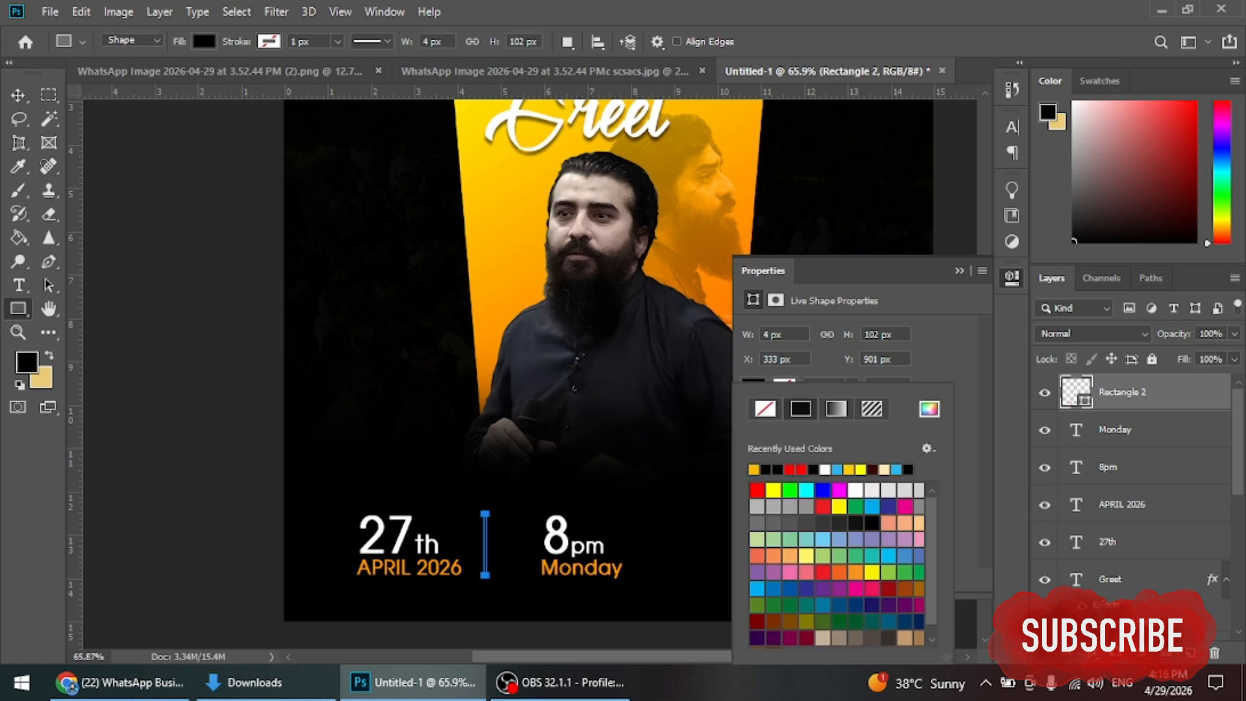
{"action": "left_click", "coordinate": [752, 469]}
{"action": "left_click", "coordinate": [18, 94]}
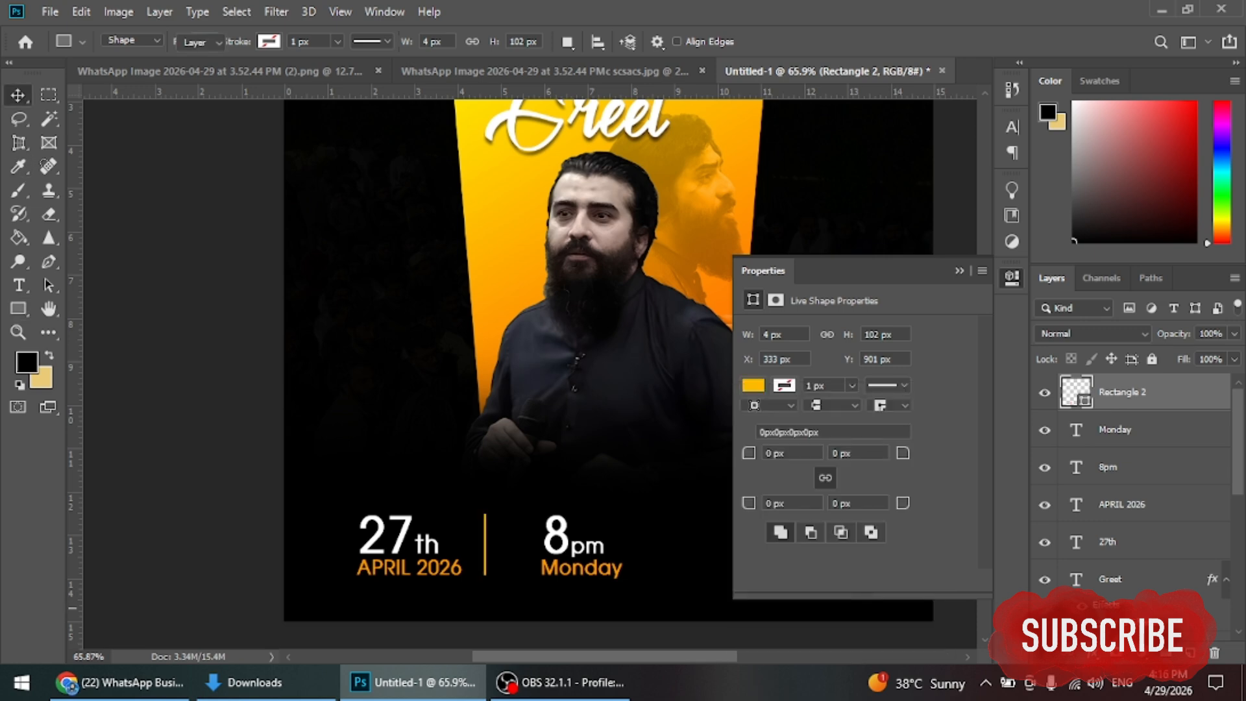
Step: Nudge 8pm and Monday slightly left toward the divider
{"action": "left_click", "coordinate": [558, 535]}
{"action": "left_click", "coordinate": [578, 566], "text": "shift"}
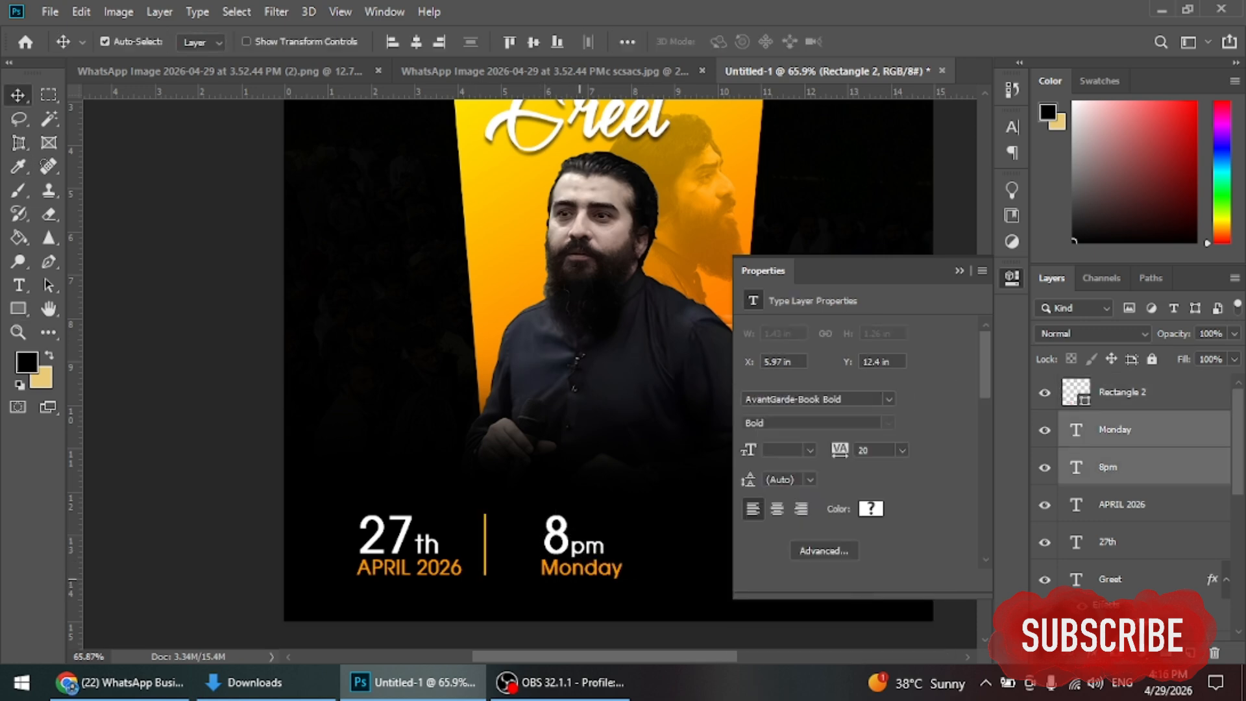
{"action": "key", "text": "shift+Left"}
{"action": "key", "text": "shift+Left"}
{"action": "key", "text": "shift+Left"}
{"action": "key", "text": "shift+Left"}
{"action": "key", "text": "shift+Left"}
{"action": "key", "text": "shift+Left"}
{"action": "key", "text": "shift+Left"}
{"action": "key", "text": "shift+Left"}
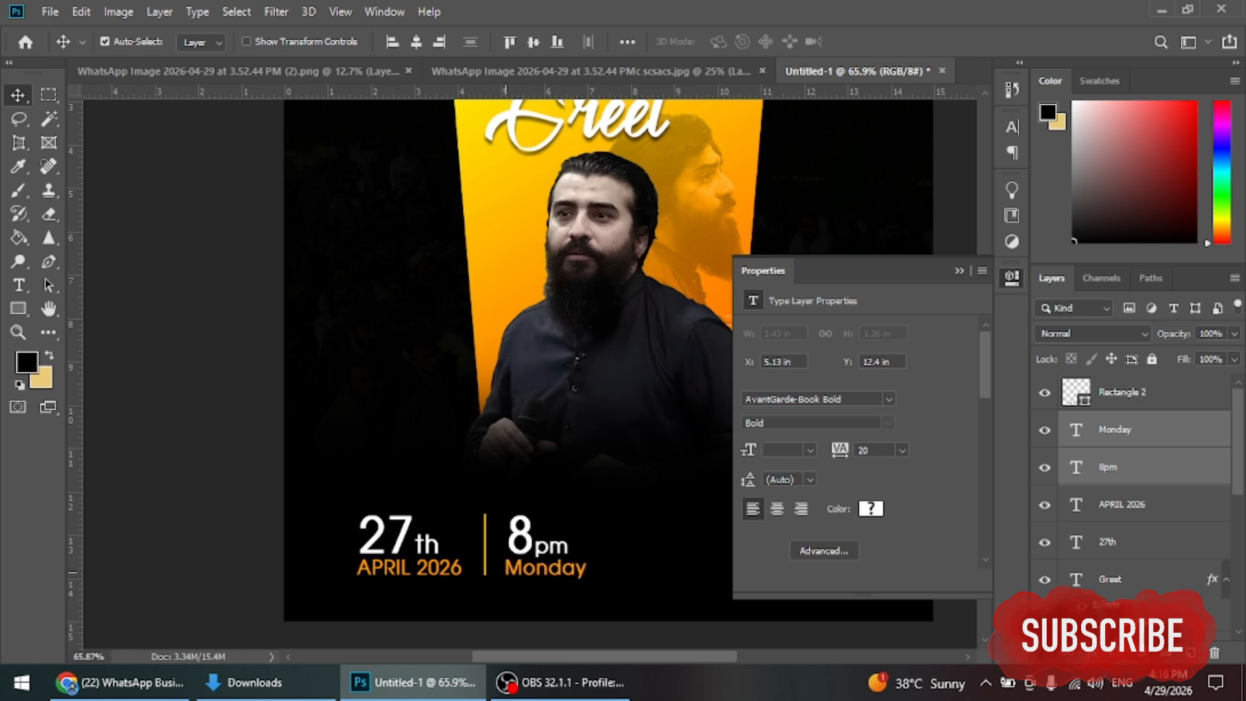
{"action": "left_click", "coordinate": [959, 270]}
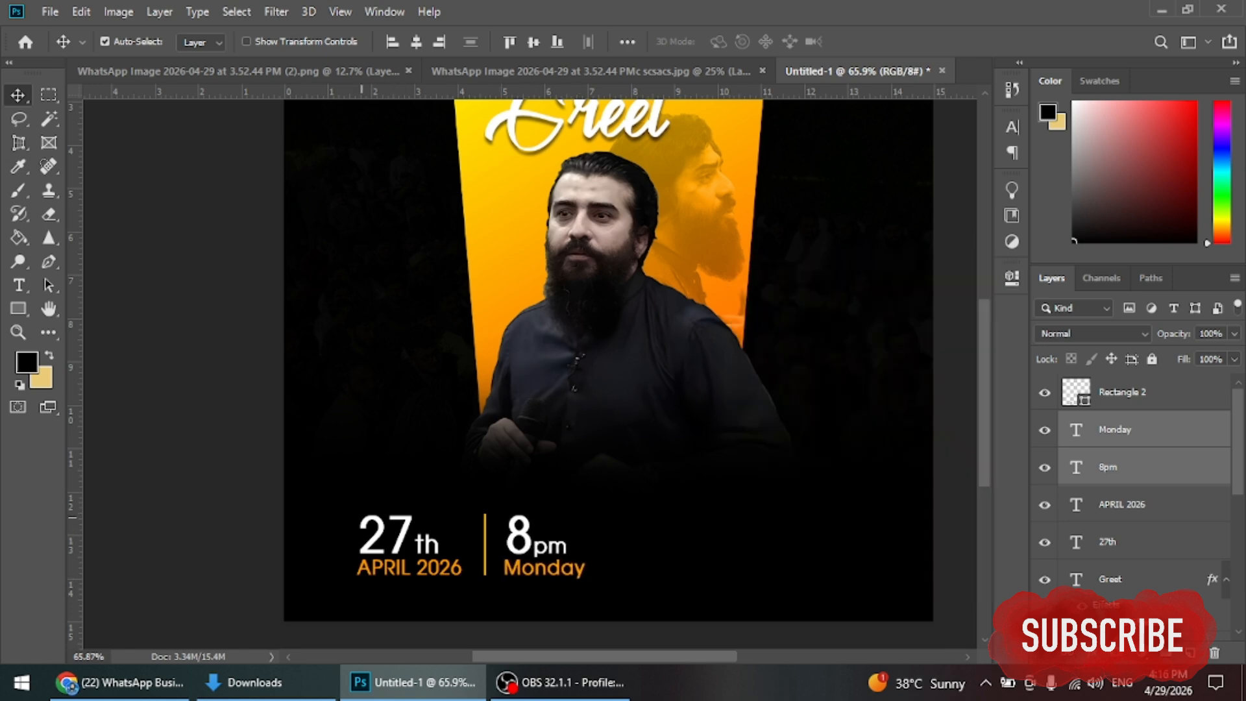
{"action": "left_click_drag", "start_coordinate": [362, 517], "coordinate": [396, 563]}
Step: Nudge 27th and APRIL 2026 right, then move the whole date group left and down
{"action": "key", "text": "shift+Right"}
{"action": "key", "text": "shift+Right"}
{"action": "key", "text": "shift+Right"}
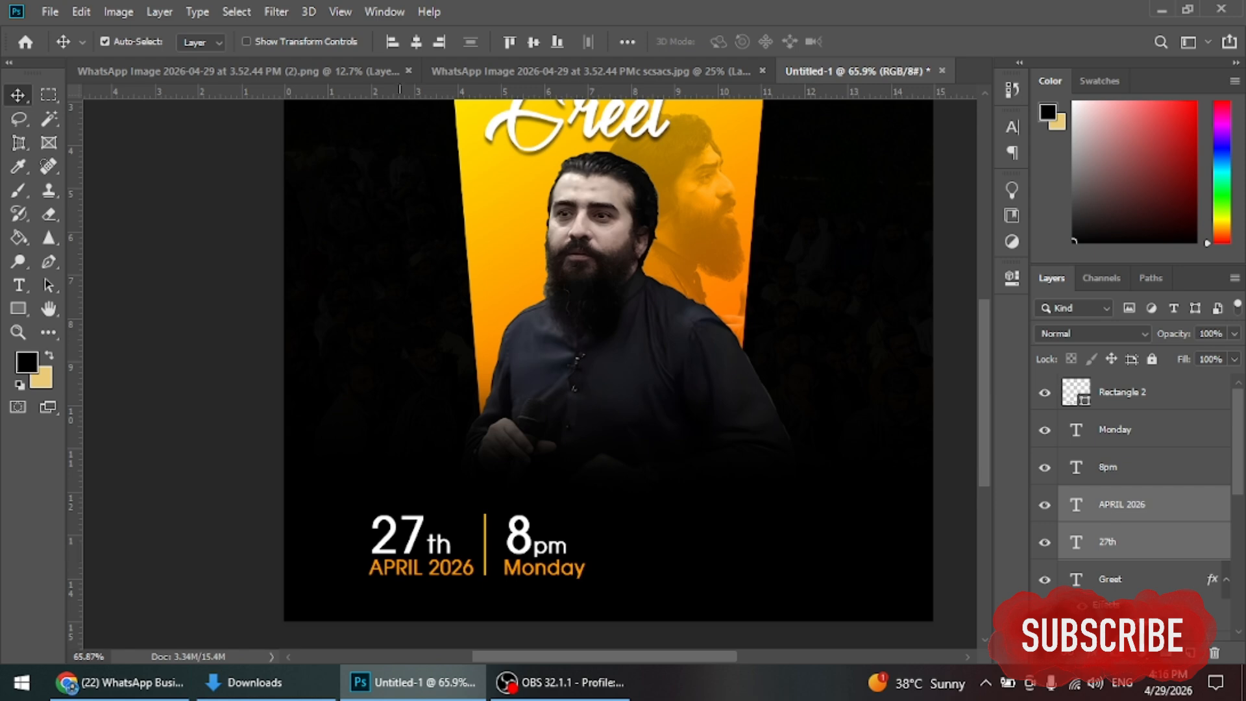
{"action": "left_click_drag", "start_coordinate": [346, 529], "coordinate": [584, 576]}
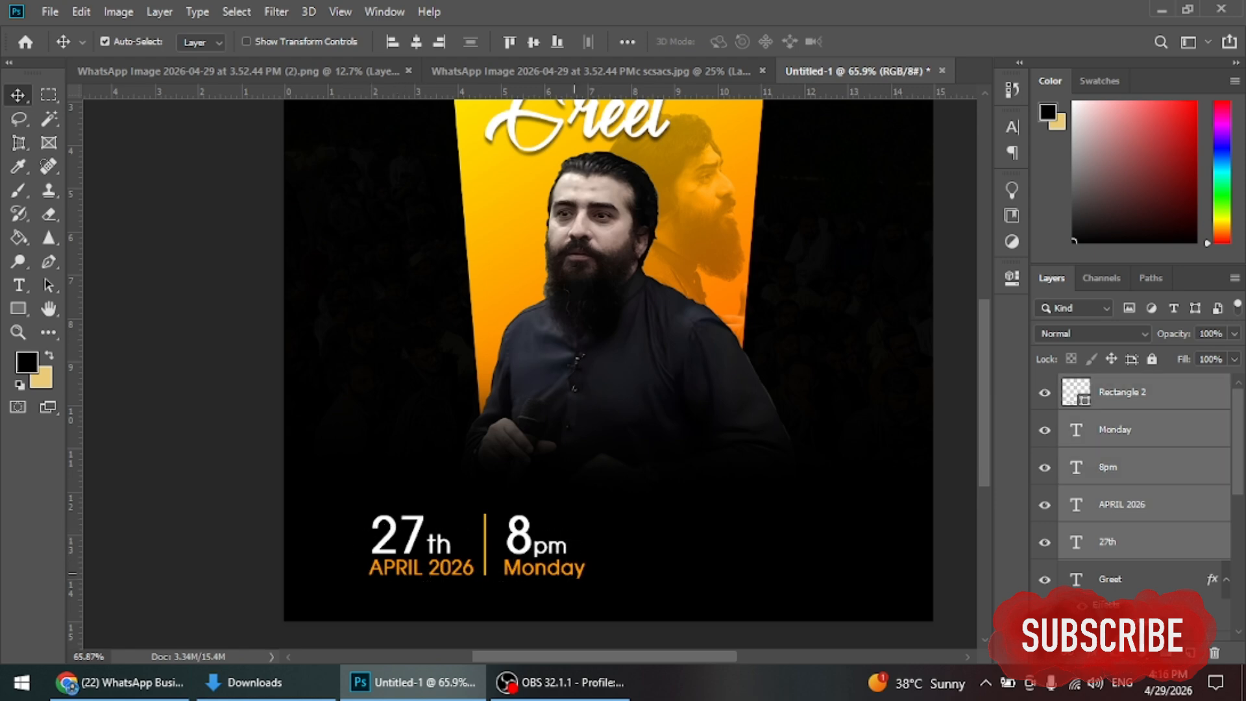
{"action": "key", "text": "ctrl+t"}
{"action": "left_click_drag", "start_coordinate": [529, 542], "coordinate": [481, 550]}
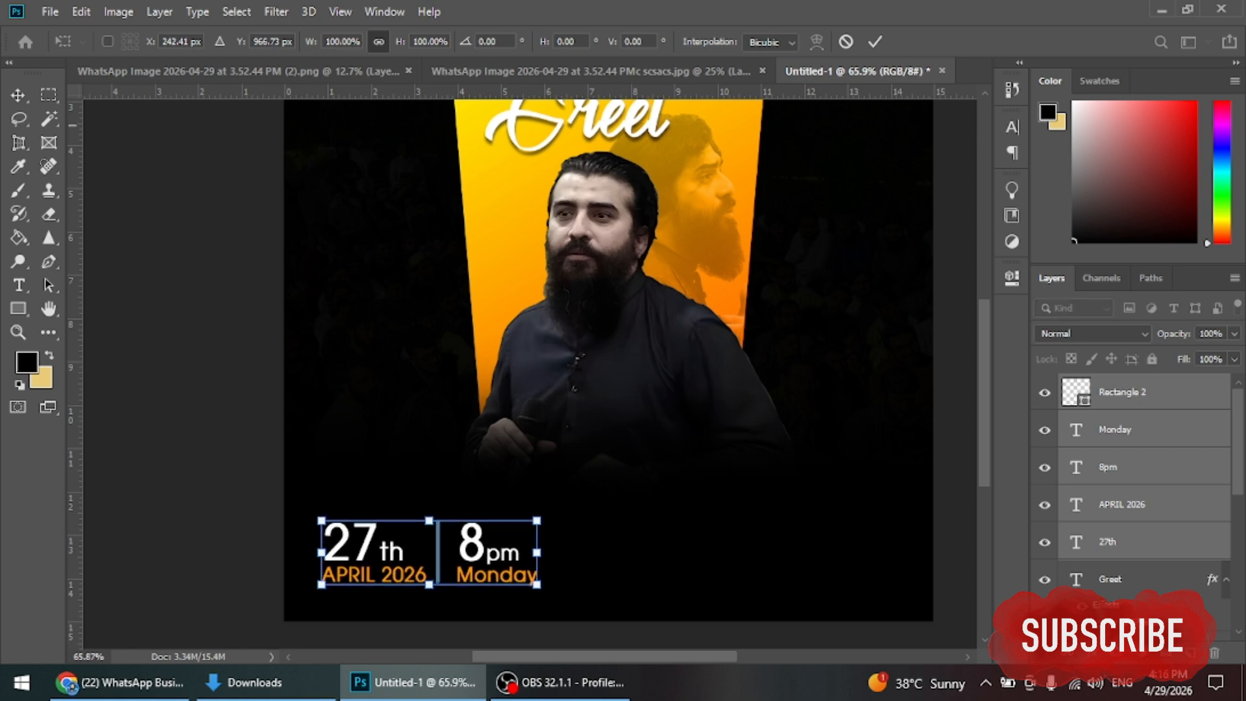
{"action": "left_click", "coordinate": [874, 41]}
{"action": "key", "text": "ctrl+0"}
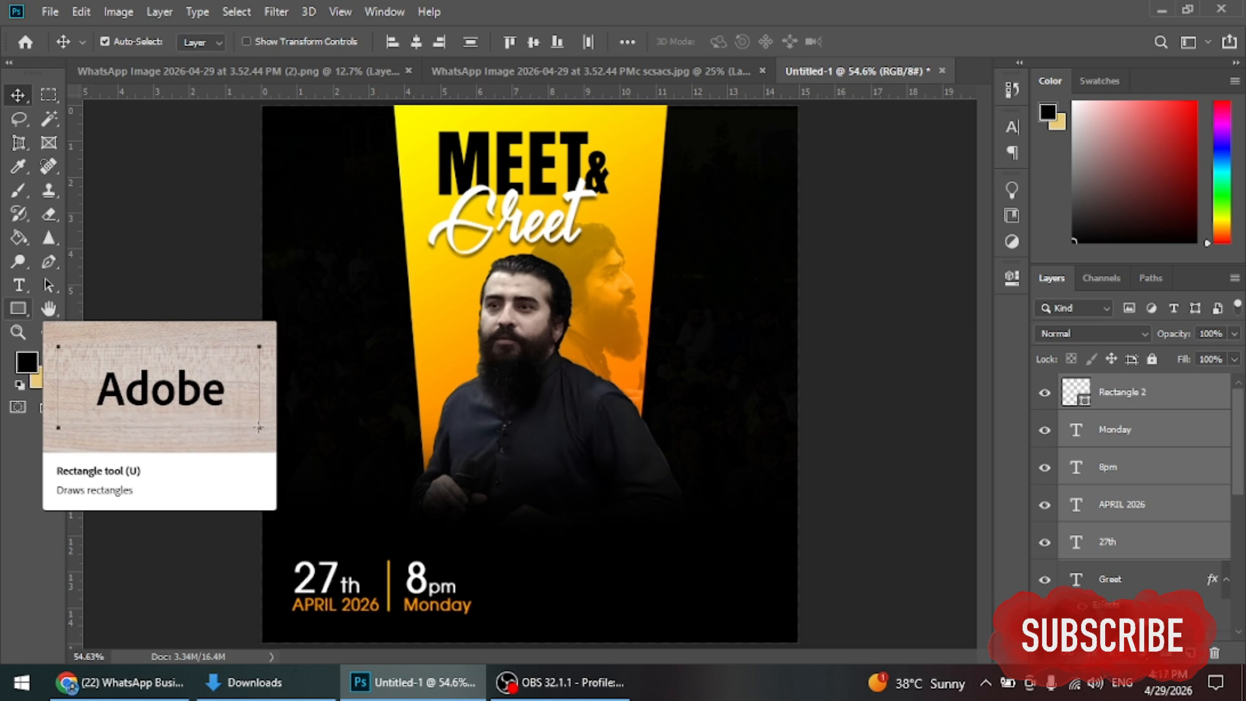
Step: Duplicate the orange Monday text to the lower right and change it to 'Open For All'
{"action": "left_click_drag", "start_coordinate": [454, 602], "coordinate": [689, 551]}
{"action": "double_click", "coordinate": [664, 555]}
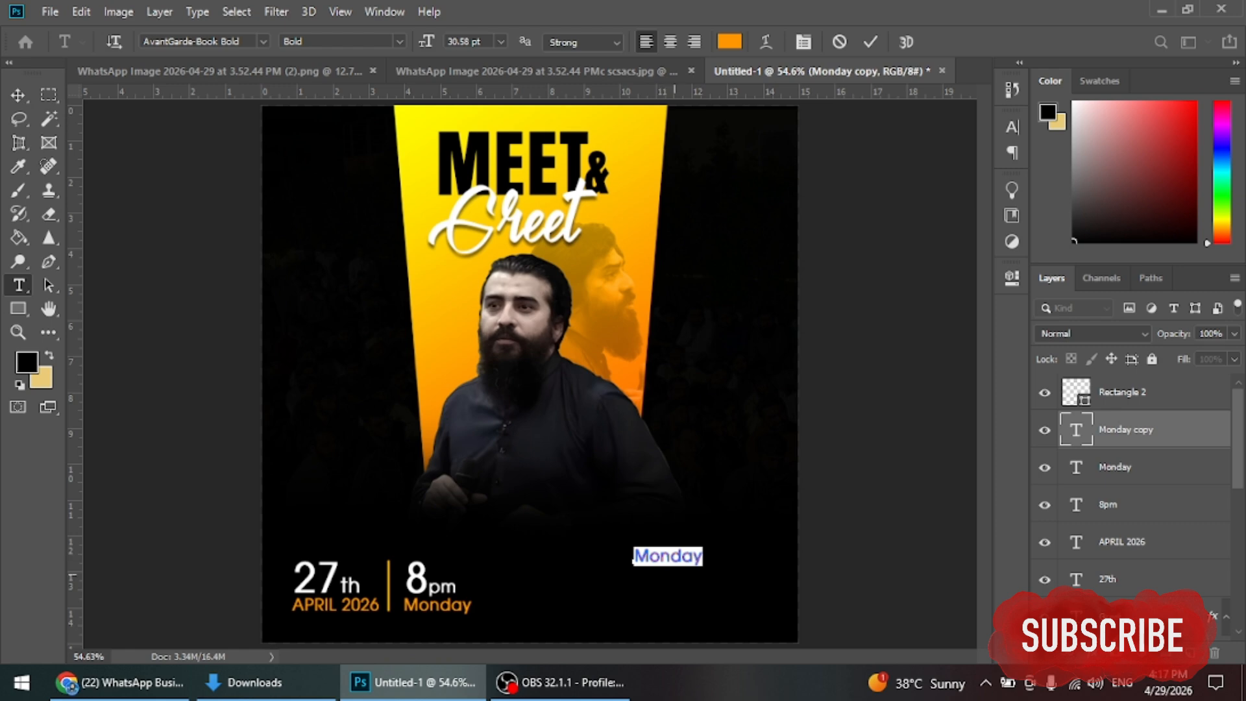
{"action": "type", "text": "Open"}
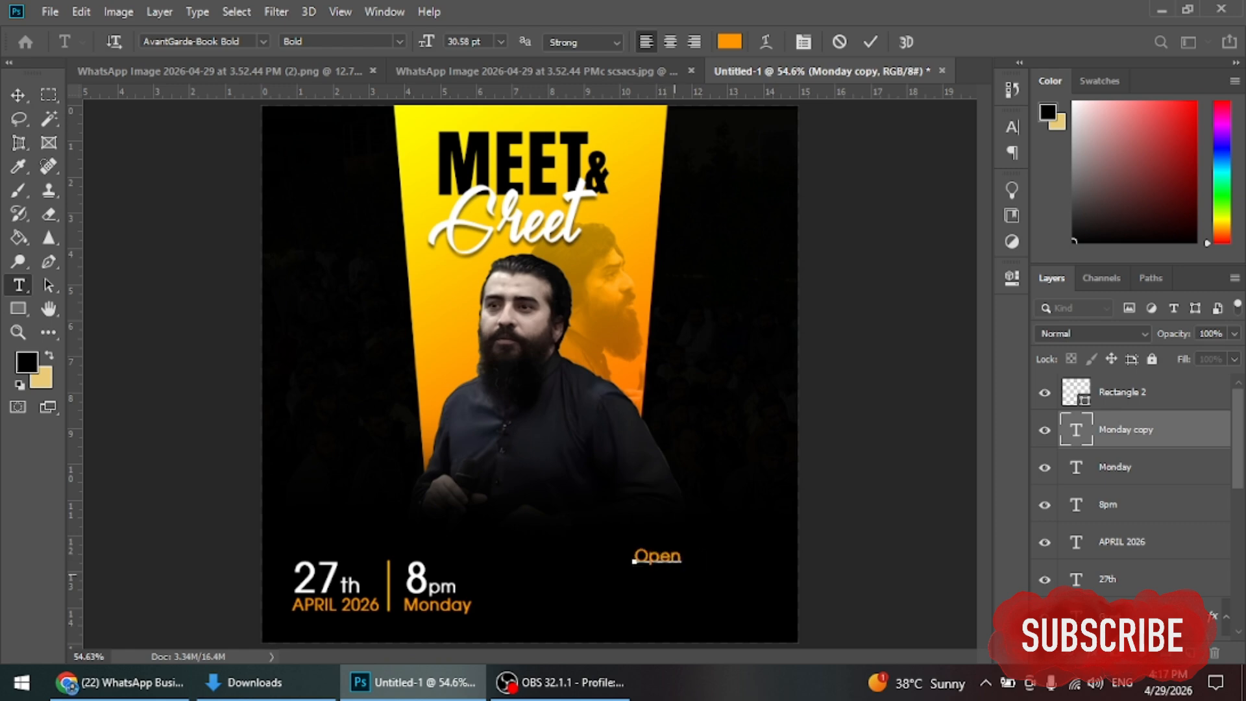
{"action": "type", "text": " Eor a"}
{"action": "key", "text": "BackSpace"}
{"action": "type", "text": "All"}
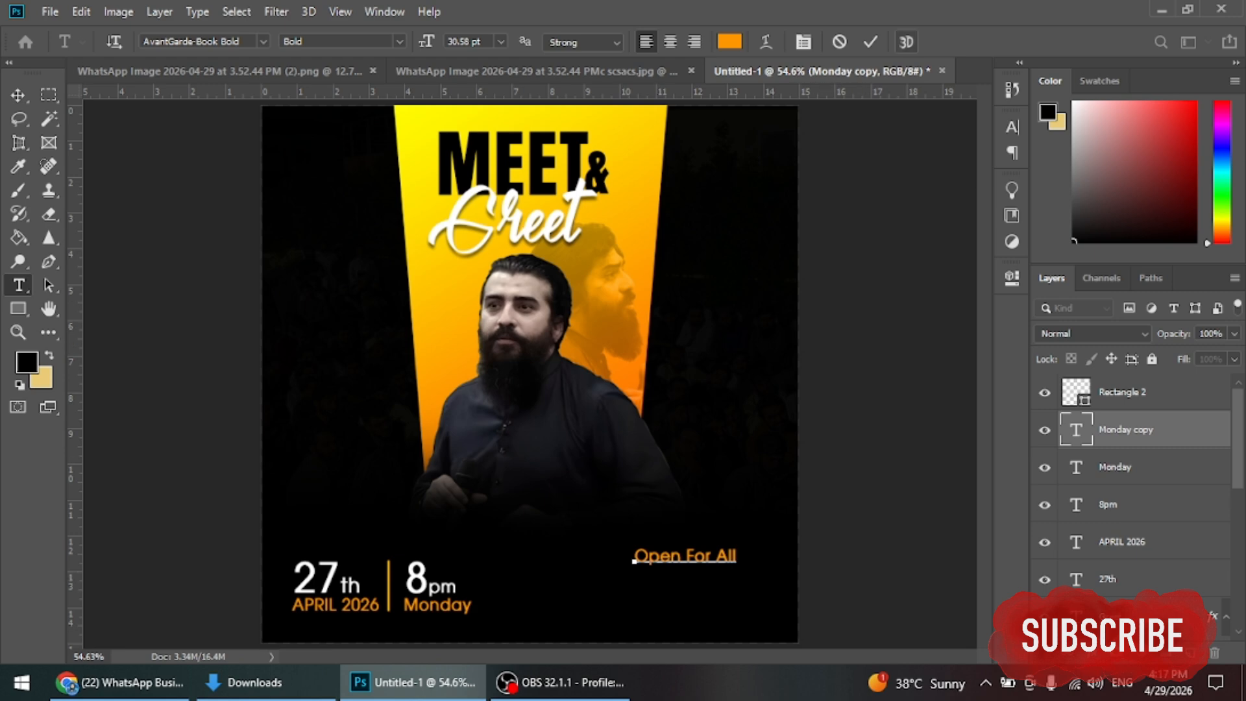
{"action": "left_click", "coordinate": [870, 41]}
{"action": "key", "text": "v"}
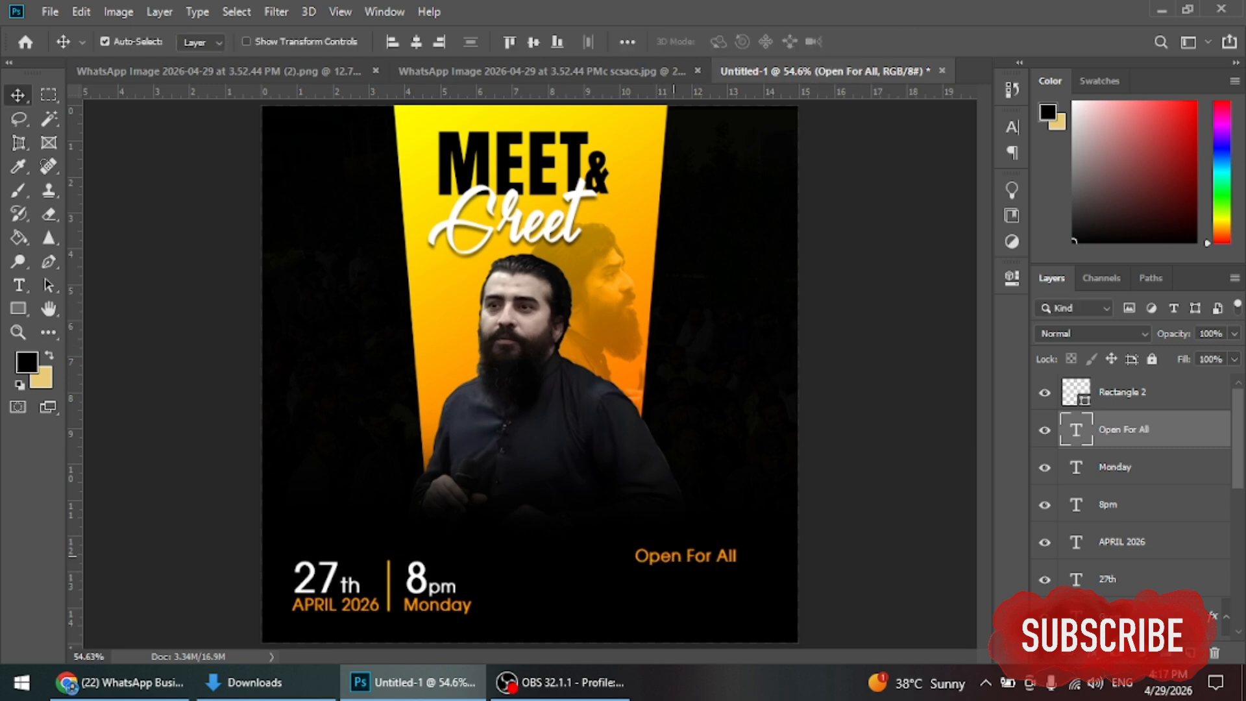
Step: Replace the duplicated line below Open For All with the two-line venue address
{"action": "left_click_drag", "start_coordinate": [675, 555], "coordinate": [646, 589]}
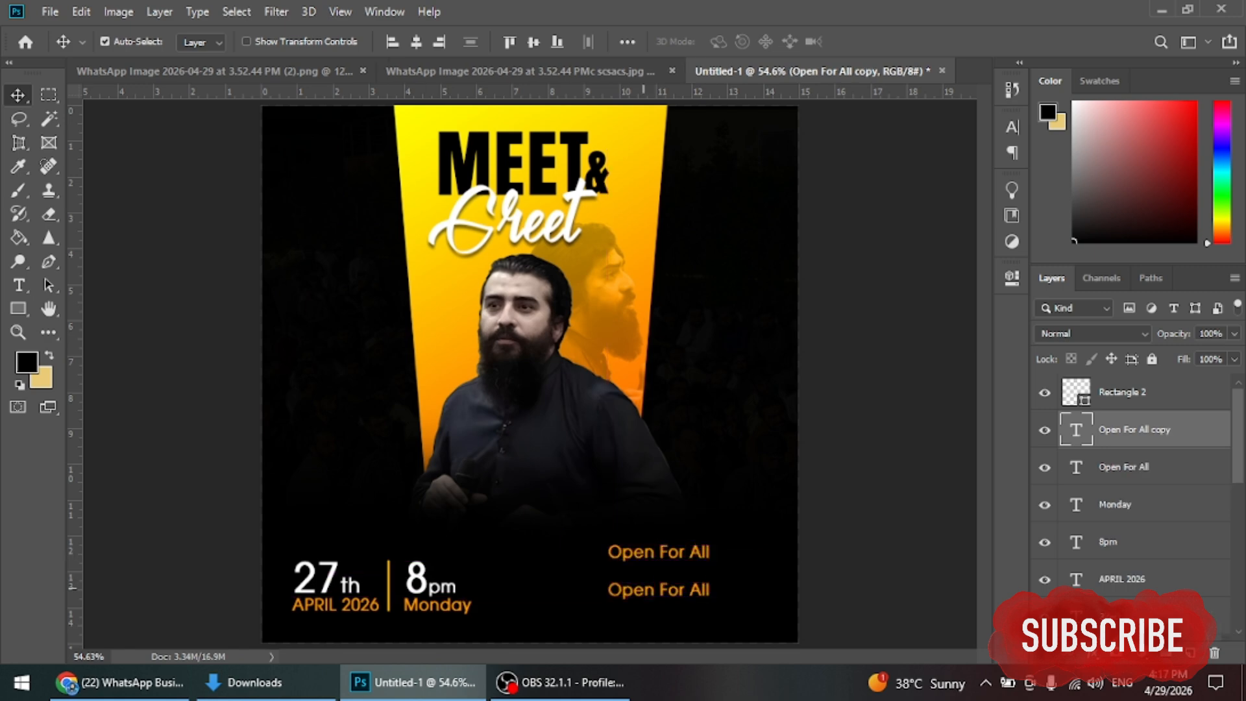
{"action": "double_click", "coordinate": [655, 589]}
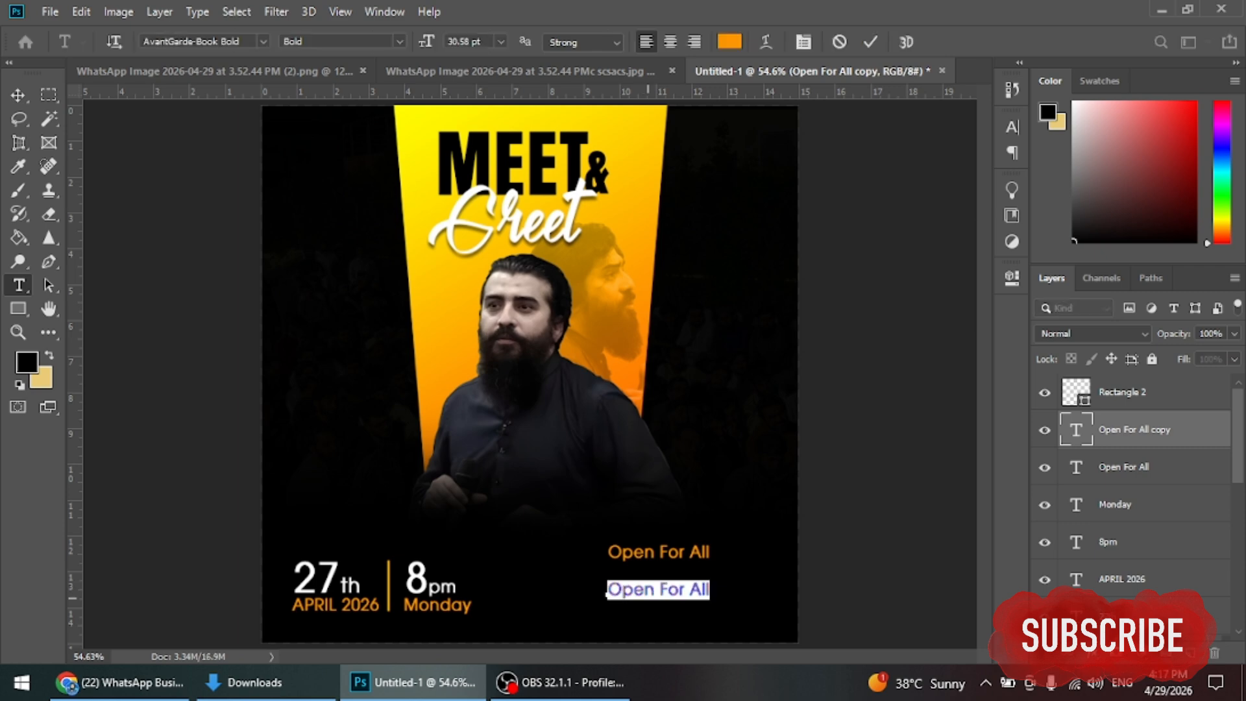
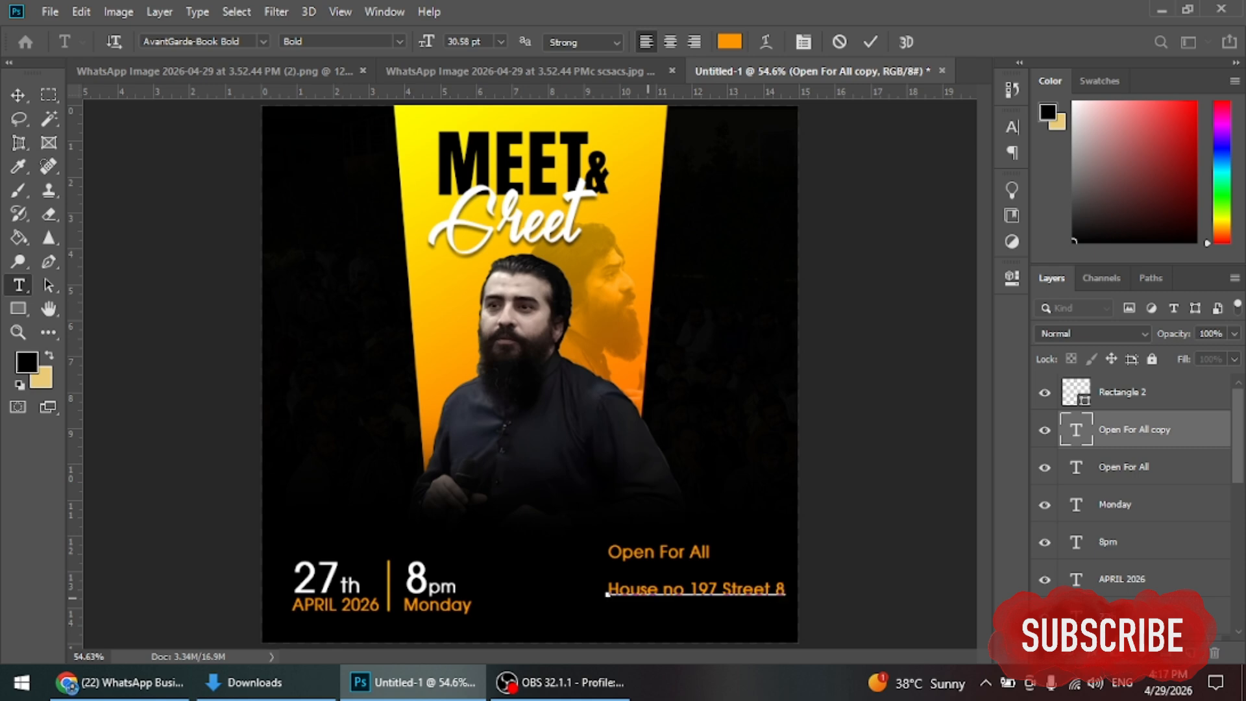
{"action": "key", "text": "Return"}
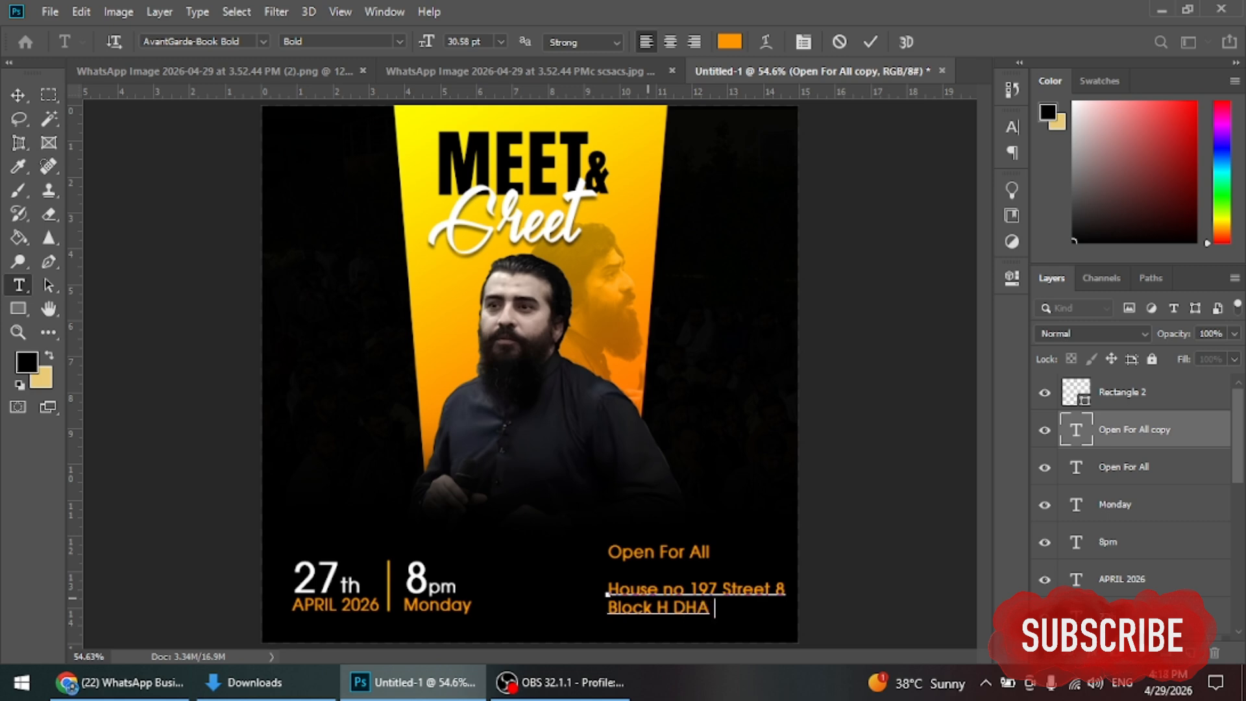
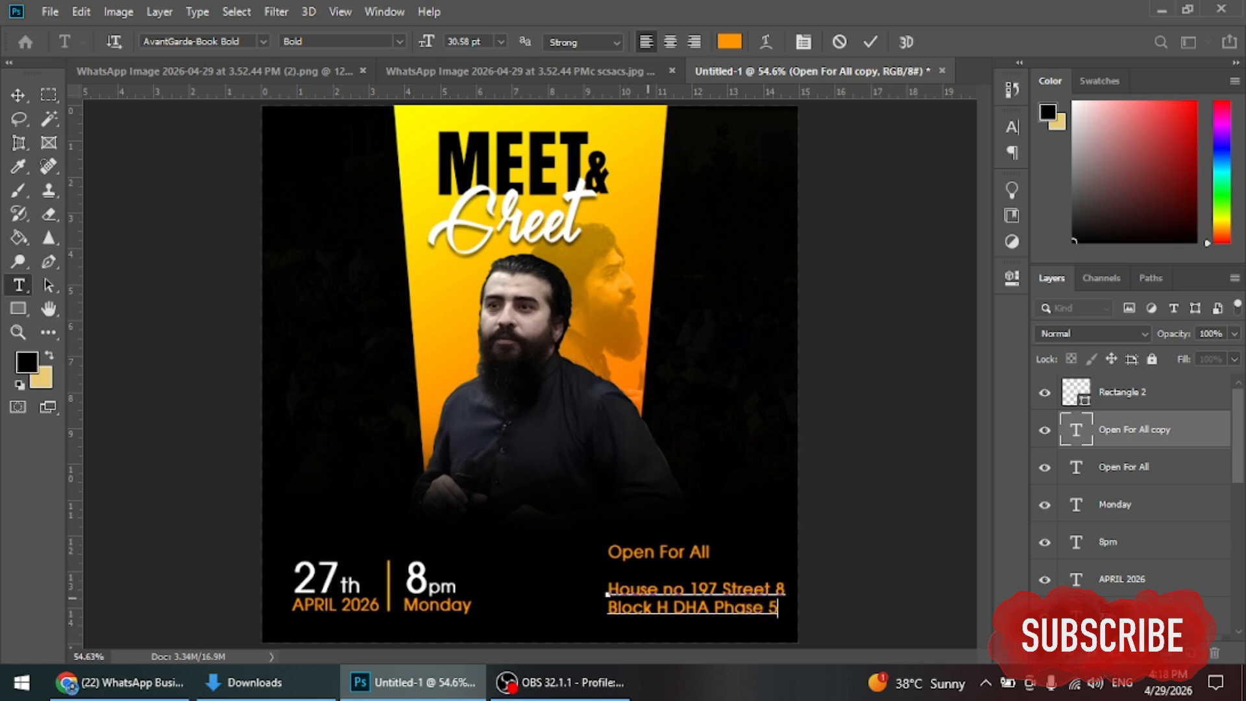
Step: Colour the whole address white (#ffffff) and commit it
{"action": "key", "text": "ctrl+a"}
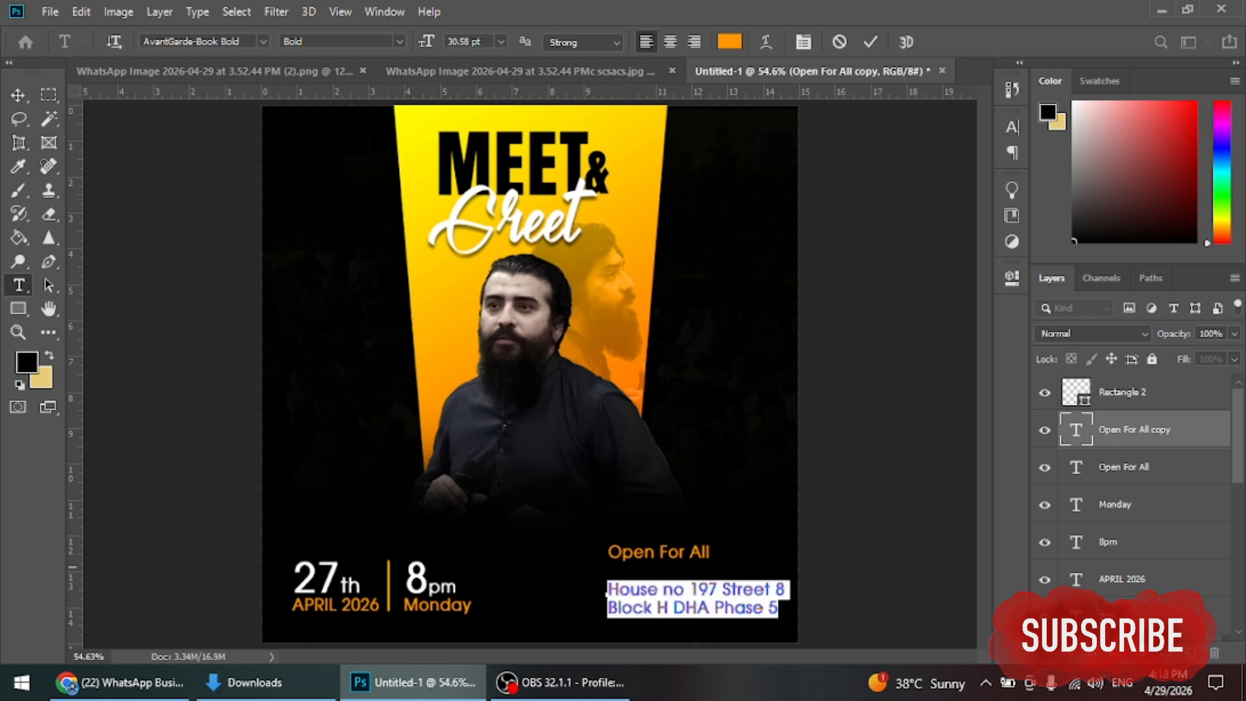
{"action": "left_click", "coordinate": [729, 42]}
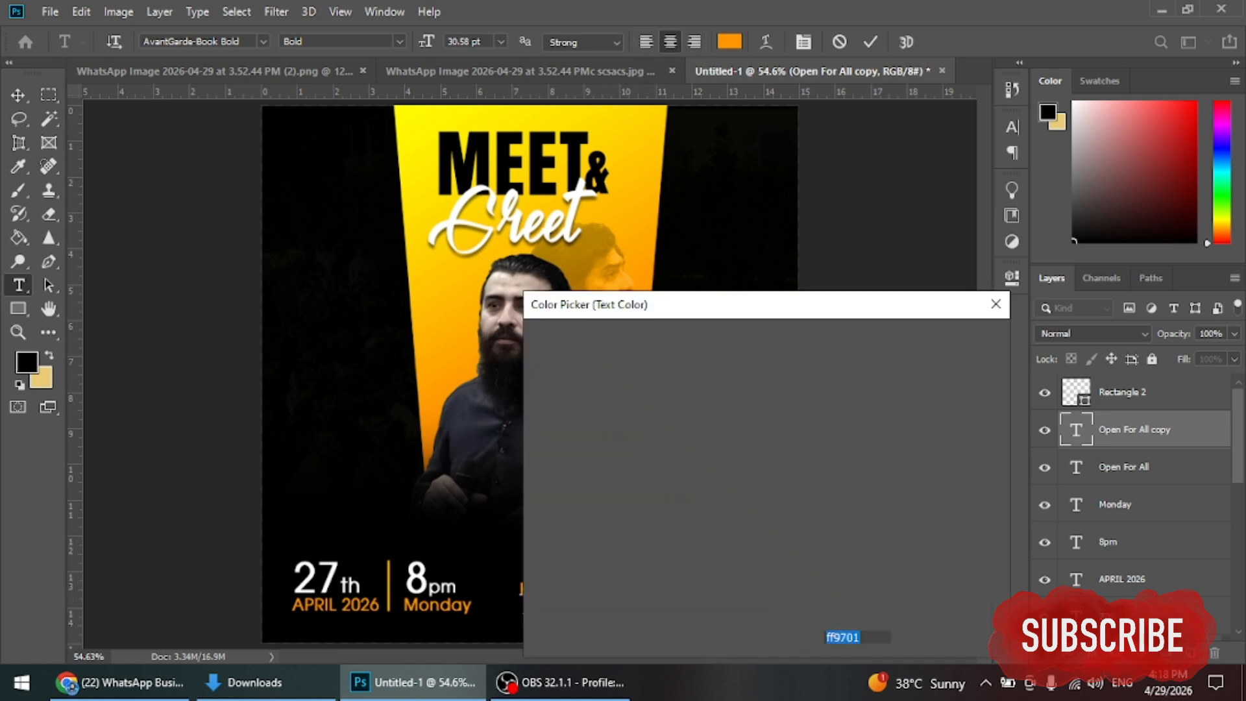
{"action": "type", "text": "ffffff"}
{"action": "key", "text": "Return"}
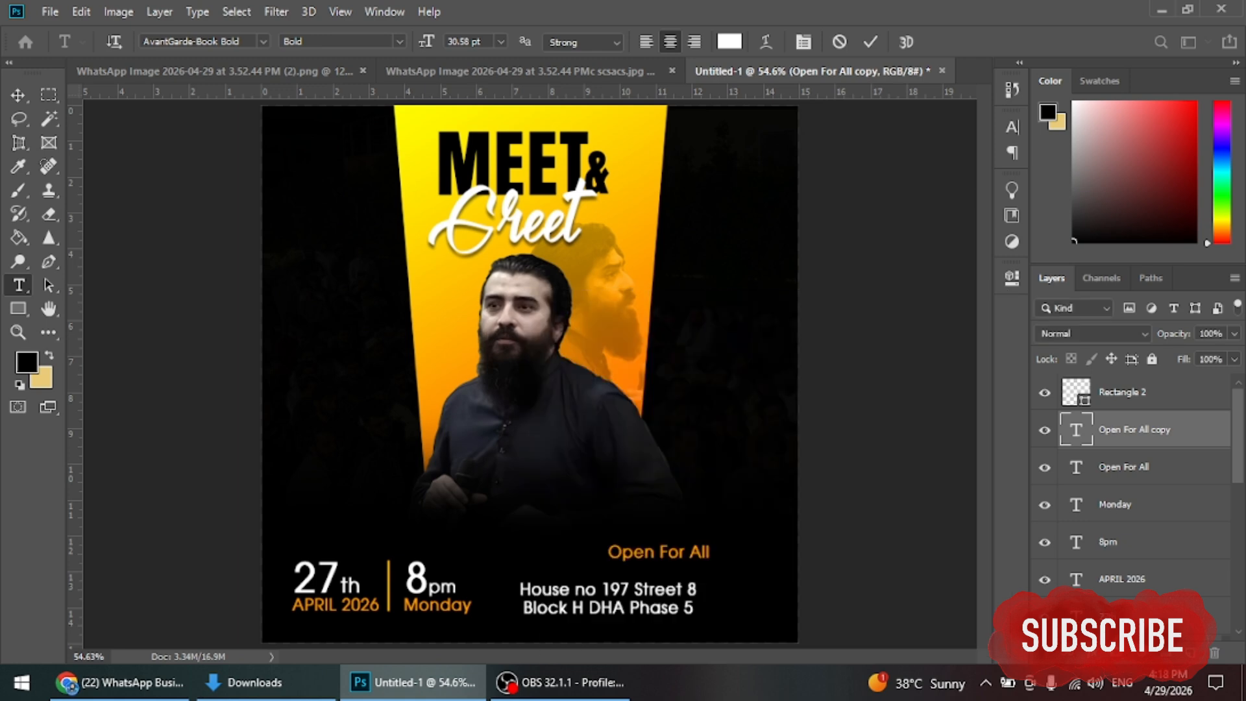
{"action": "left_click", "coordinate": [870, 42]}
{"action": "key", "text": "v"}
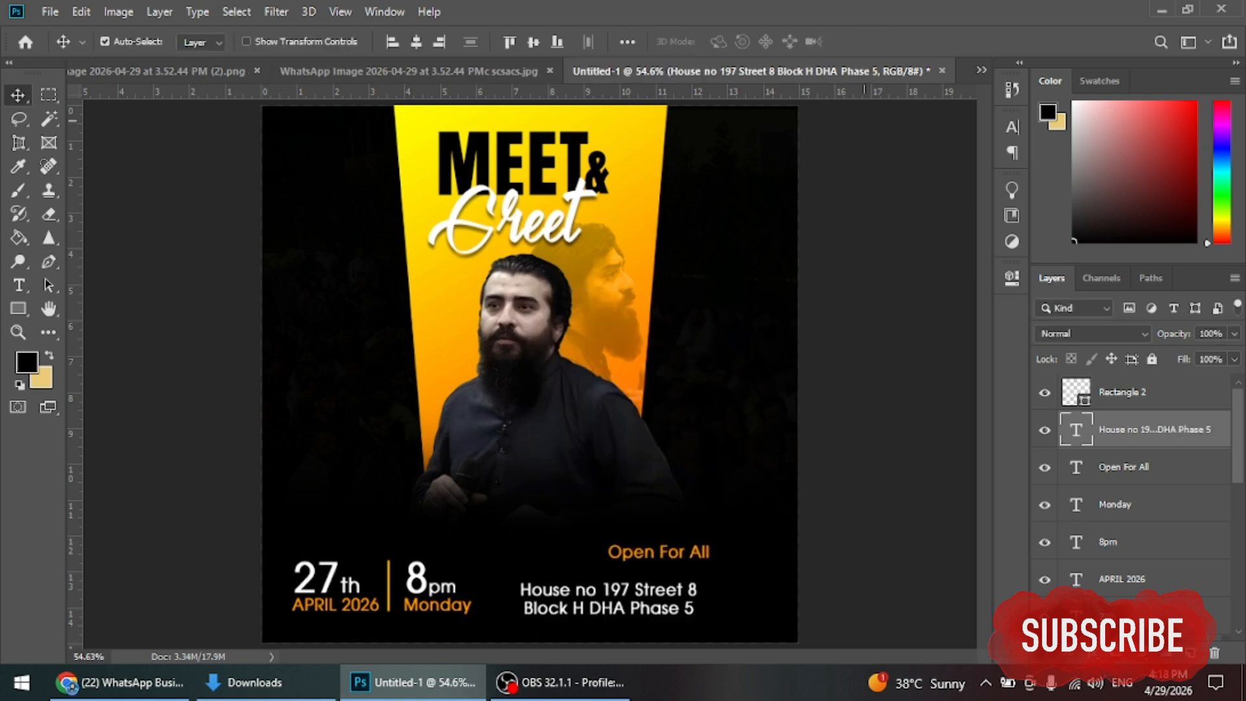
Step: Place the address directly beneath Open For All, aligned to the selection
{"action": "left_click_drag", "start_coordinate": [609, 597], "coordinate": [671, 557]}
{"action": "left_click", "coordinate": [671, 552], "text": "shift"}
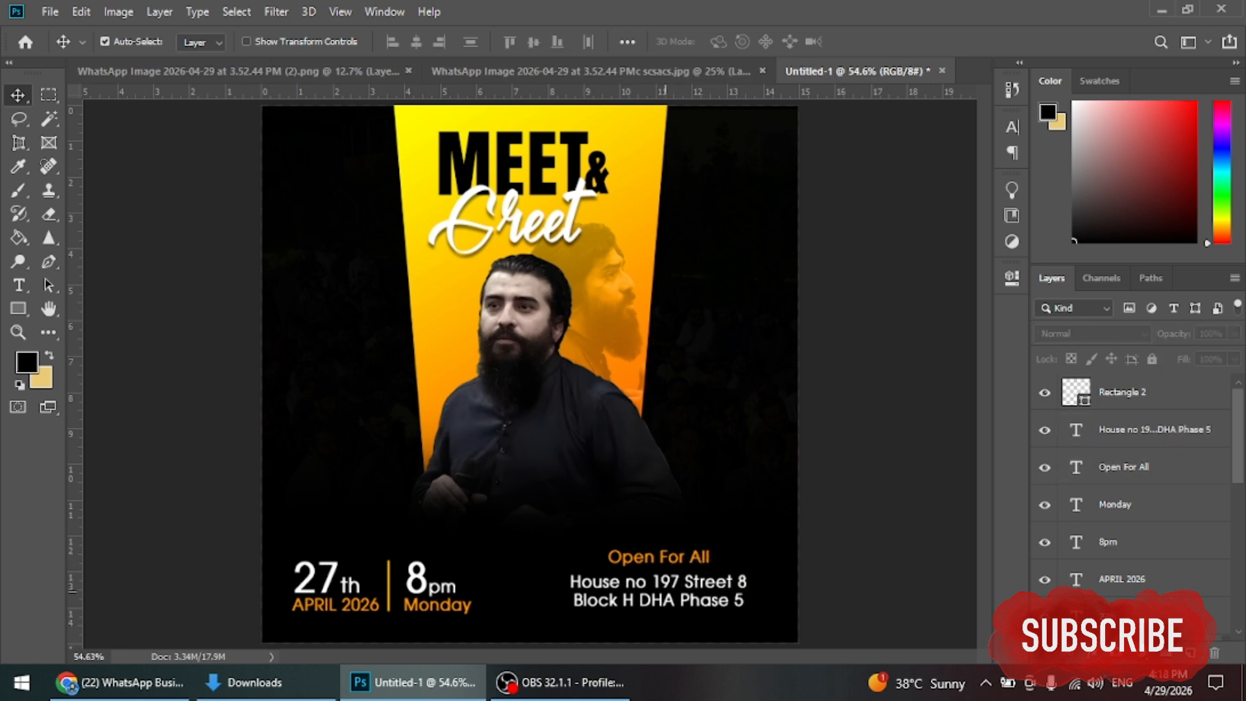
{"action": "left_click_drag", "start_coordinate": [666, 613], "coordinate": [677, 613]}
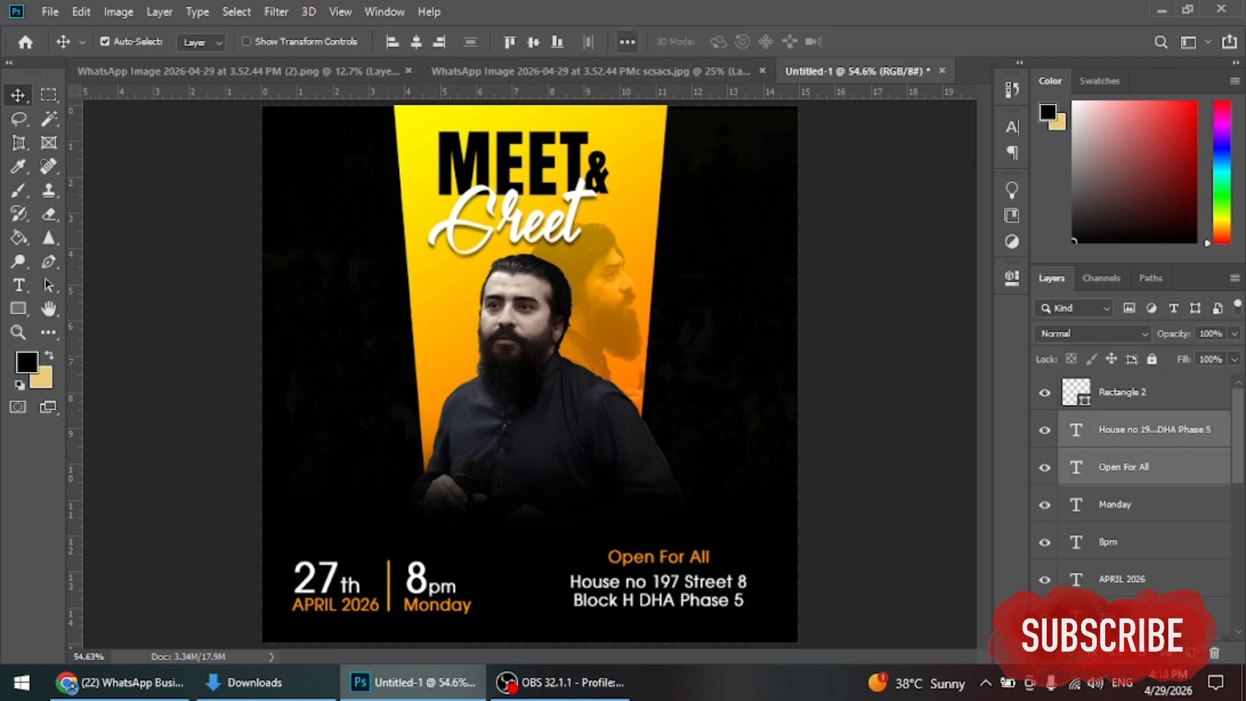
{"action": "left_click", "coordinate": [626, 41]}
{"action": "left_click", "coordinate": [682, 207]}
{"action": "left_click", "coordinate": [667, 218]}
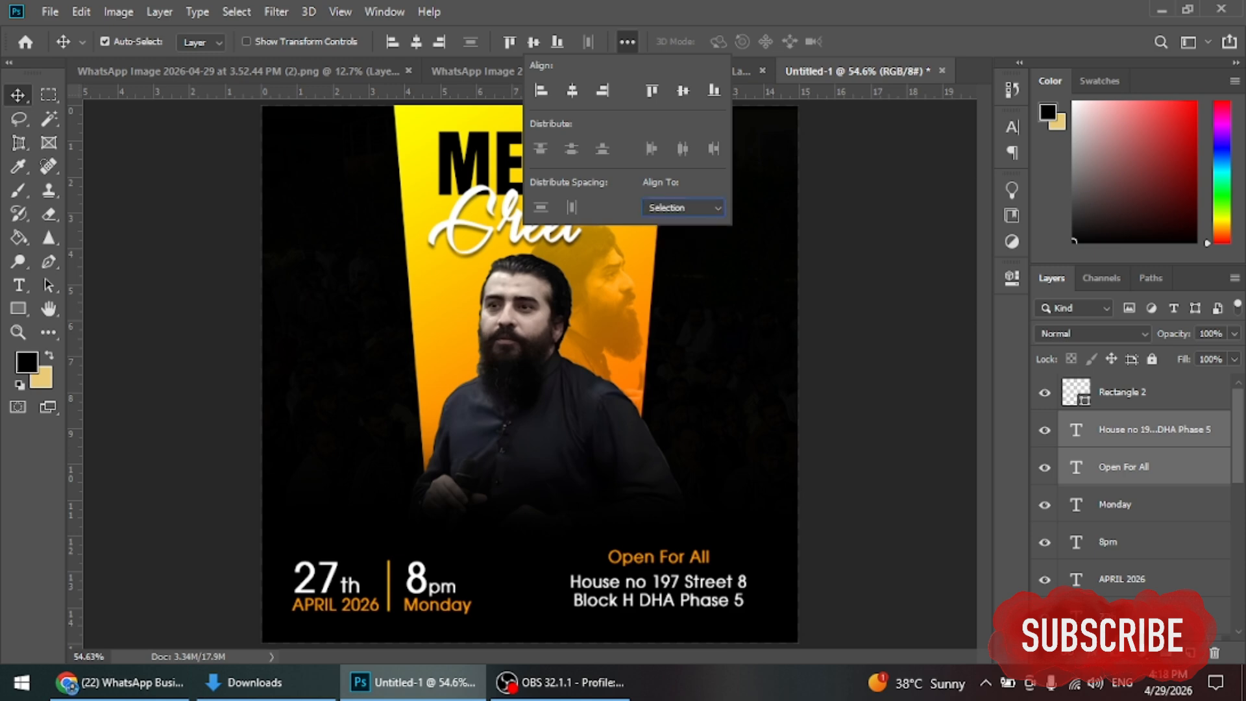
{"action": "left_click", "coordinate": [605, 562]}
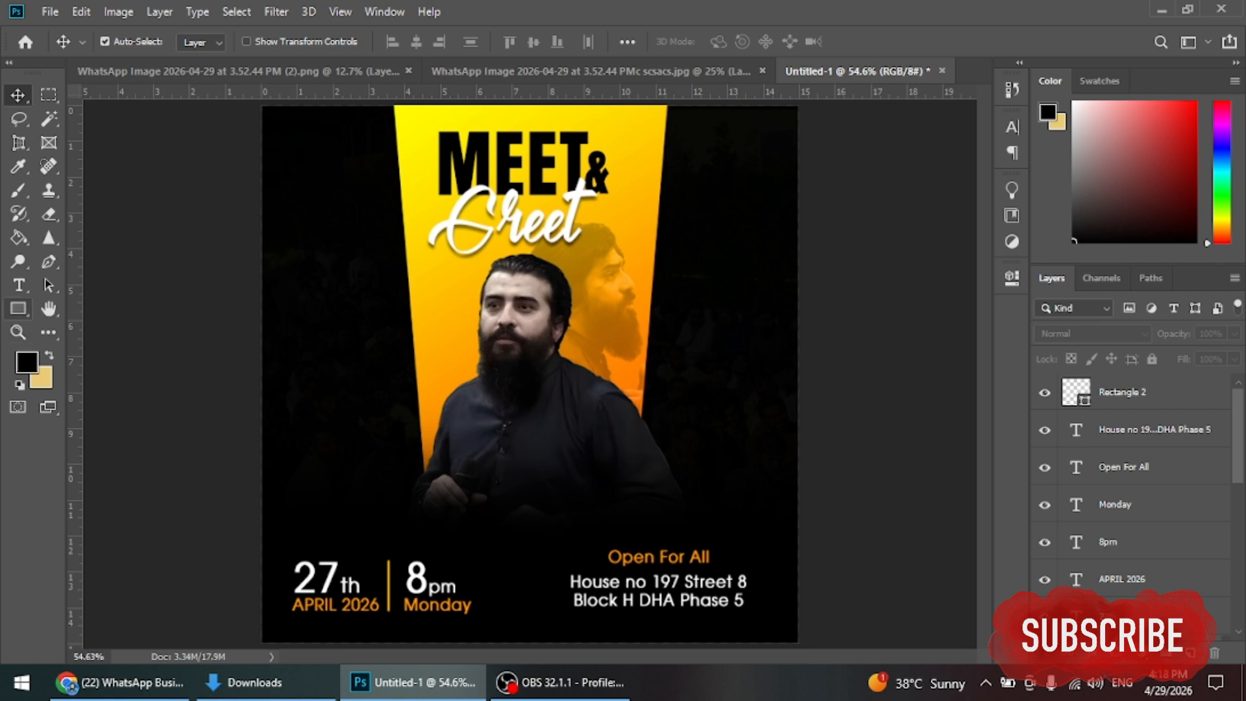
{"action": "left_click", "coordinate": [18, 309]}
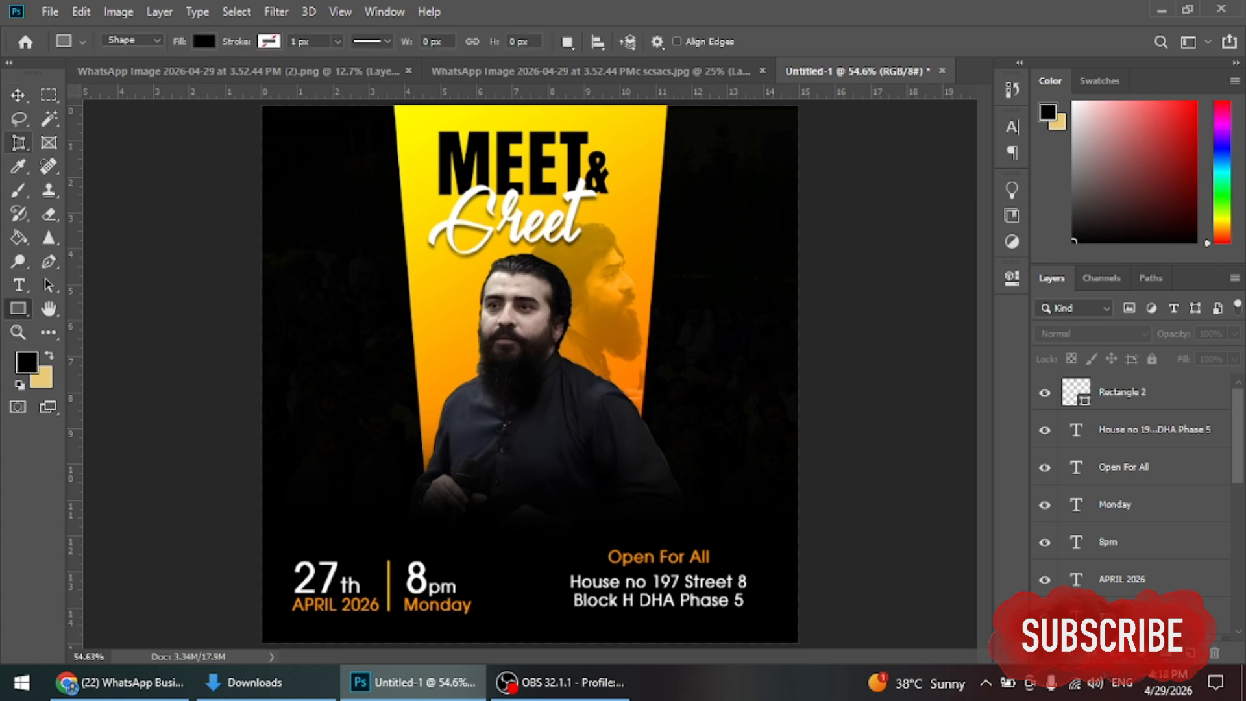
Step: Draw a 405 x 125 px rectangle behind the address and fill it yellow #ffd601
{"action": "left_click", "coordinate": [18, 95]}
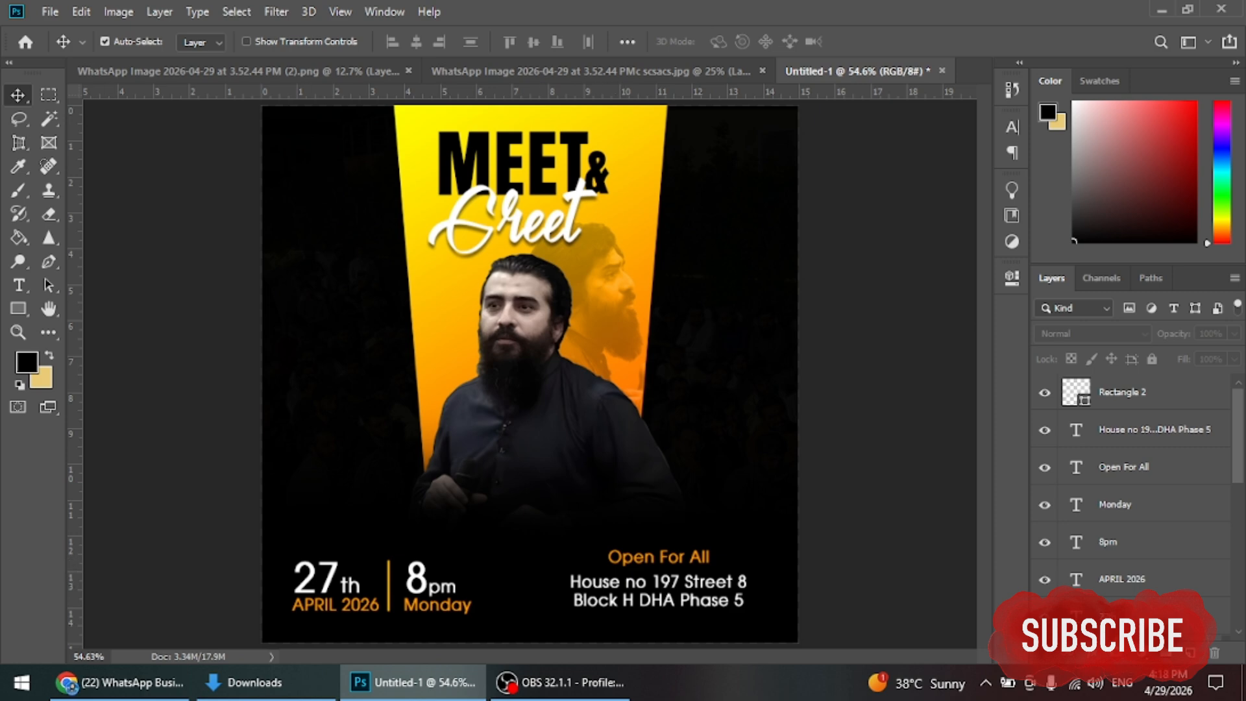
{"action": "left_click", "coordinate": [19, 308]}
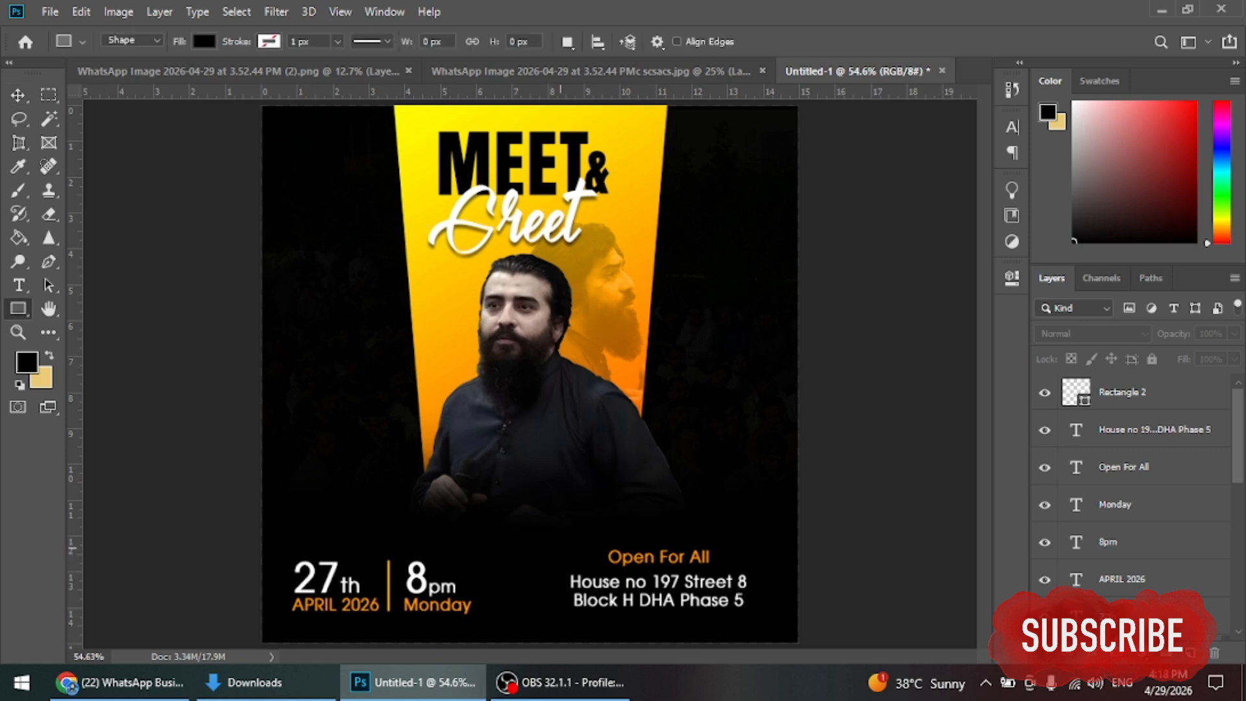
{"action": "left_click_drag", "start_coordinate": [560, 555], "coordinate": [762, 618]}
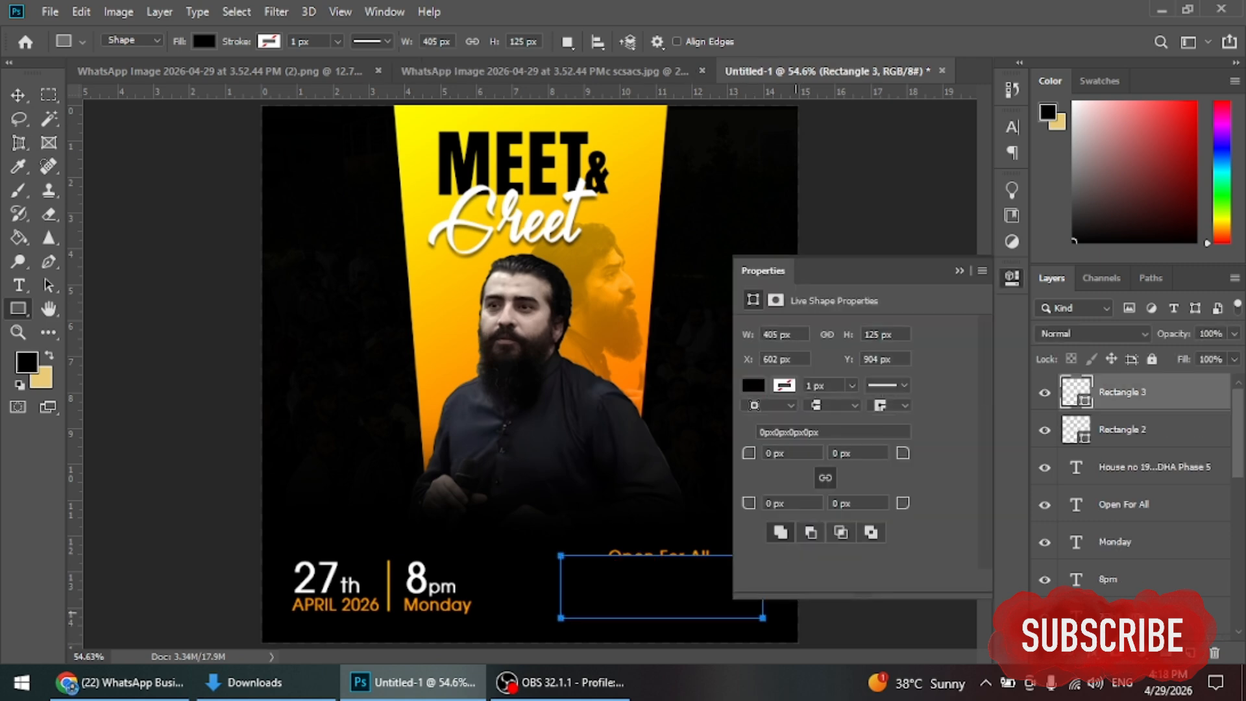
{"action": "left_click_drag", "start_coordinate": [1122, 392], "coordinate": [1122, 485]}
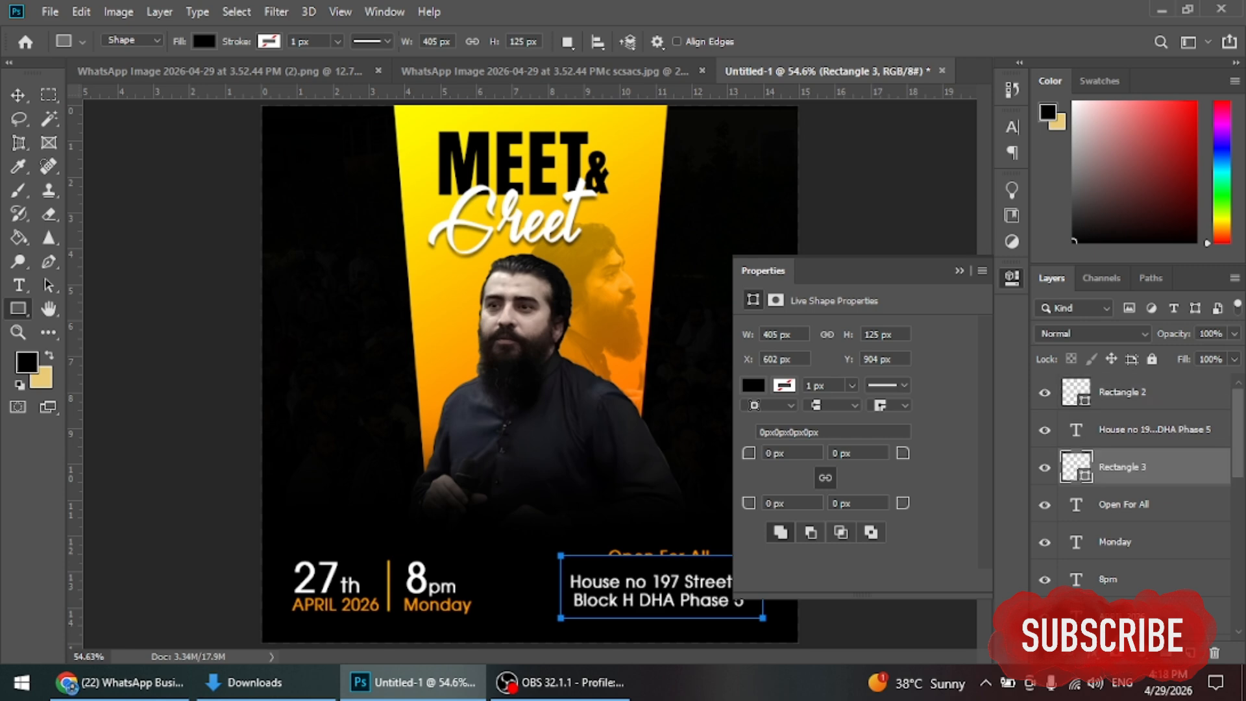
{"action": "double_click", "coordinate": [1122, 480]}
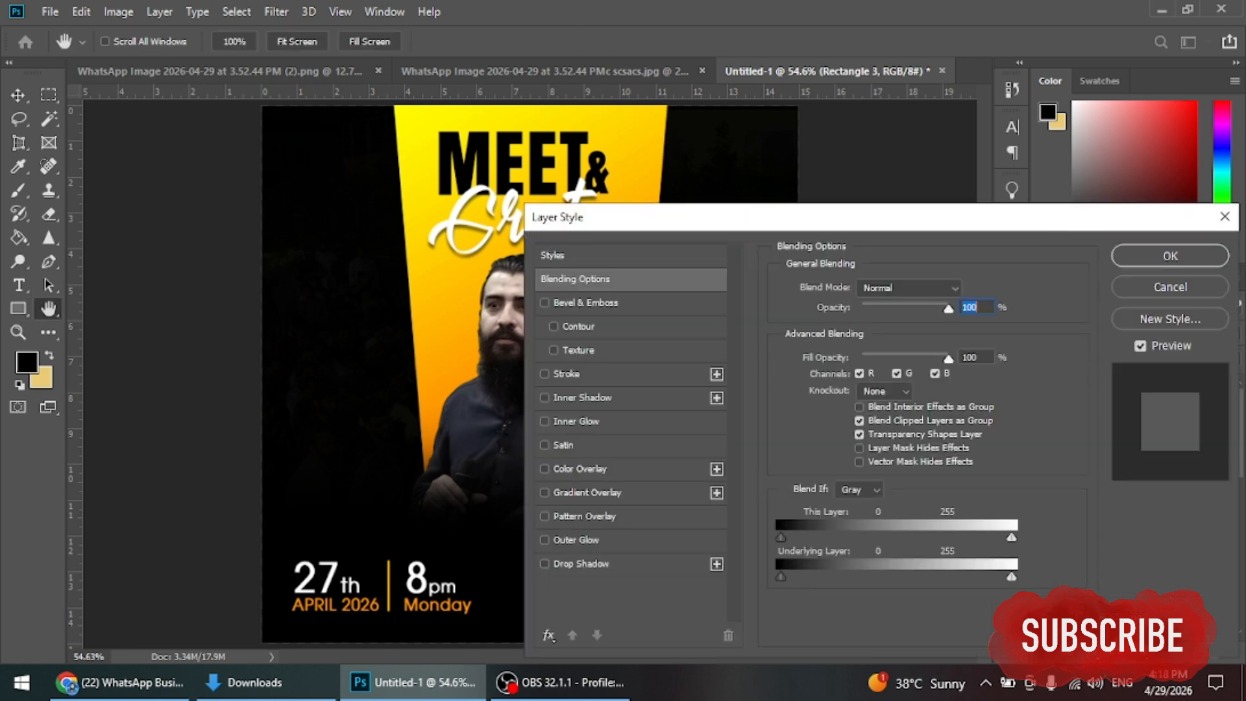
{"action": "key", "text": "Escape"}
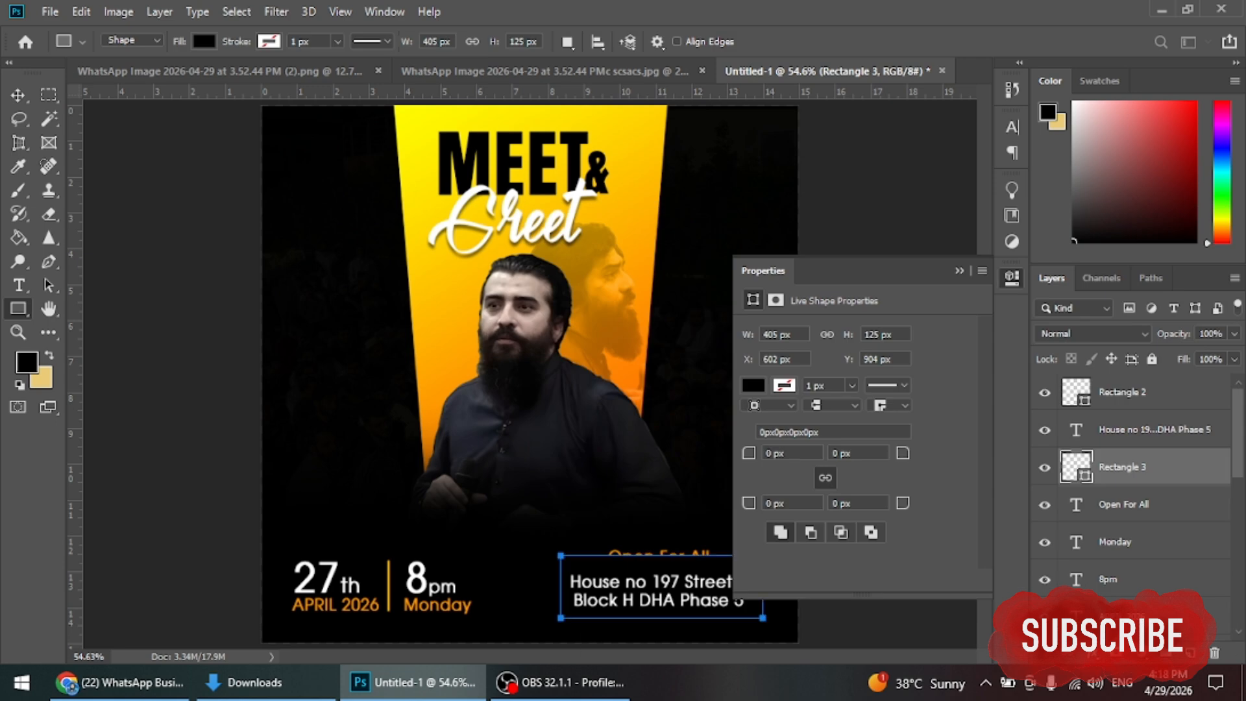
{"action": "double_click", "coordinate": [1075, 467]}
{"action": "left_click", "coordinate": [415, 130]}
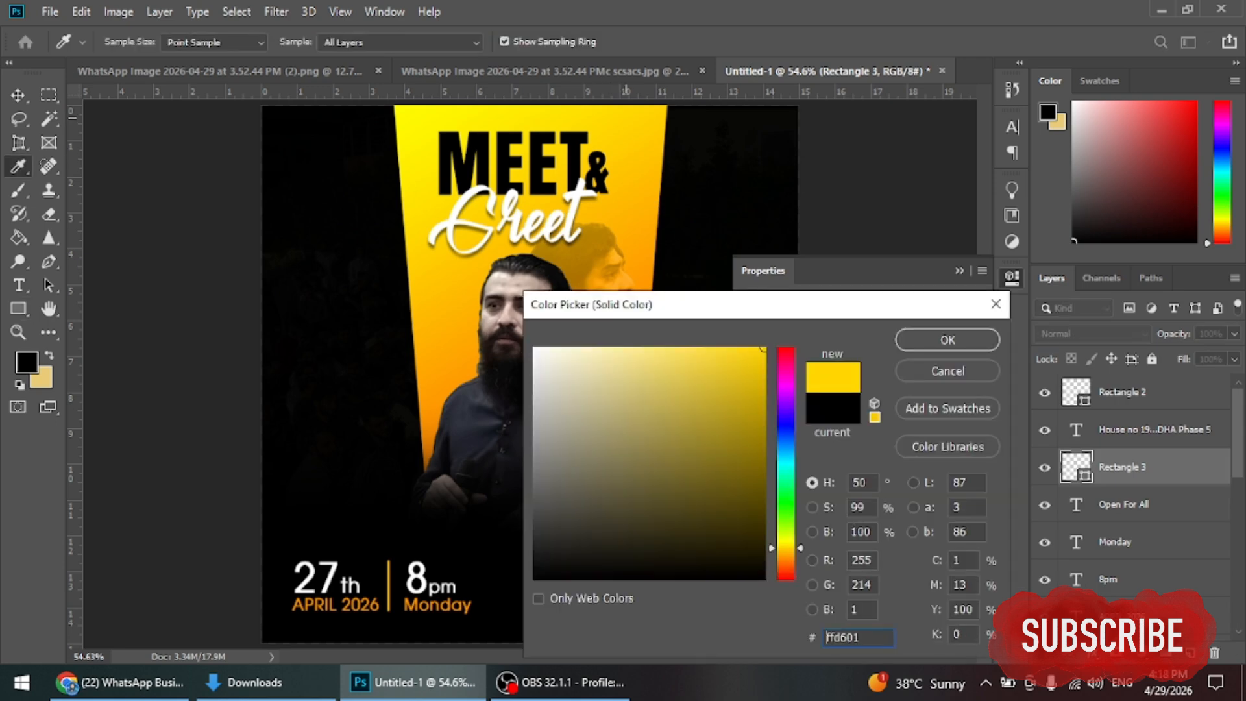
{"action": "key", "text": "Return"}
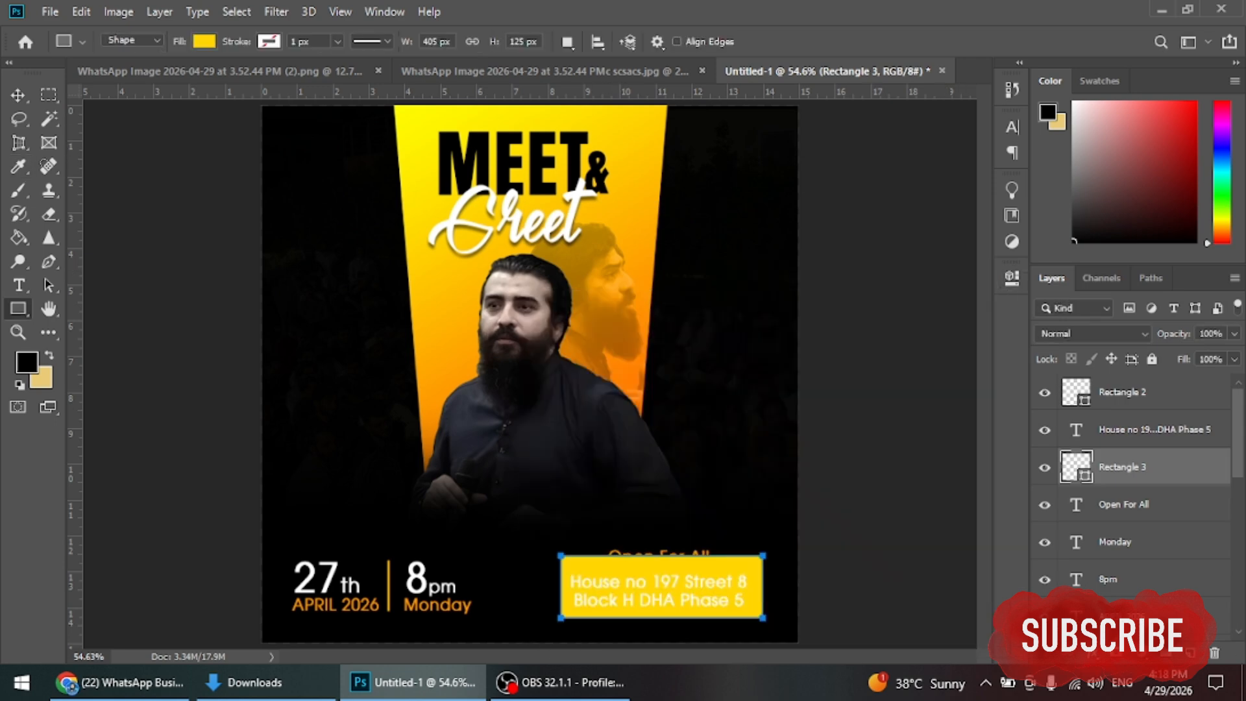
Step: Move Rectangle 3 below Open For All and center both texts horizontally on the yellow box
{"action": "key", "text": "v"}
{"action": "scroll", "coordinate": [717, 622], "scroll_direction": "up", "scroll_amount": 3}
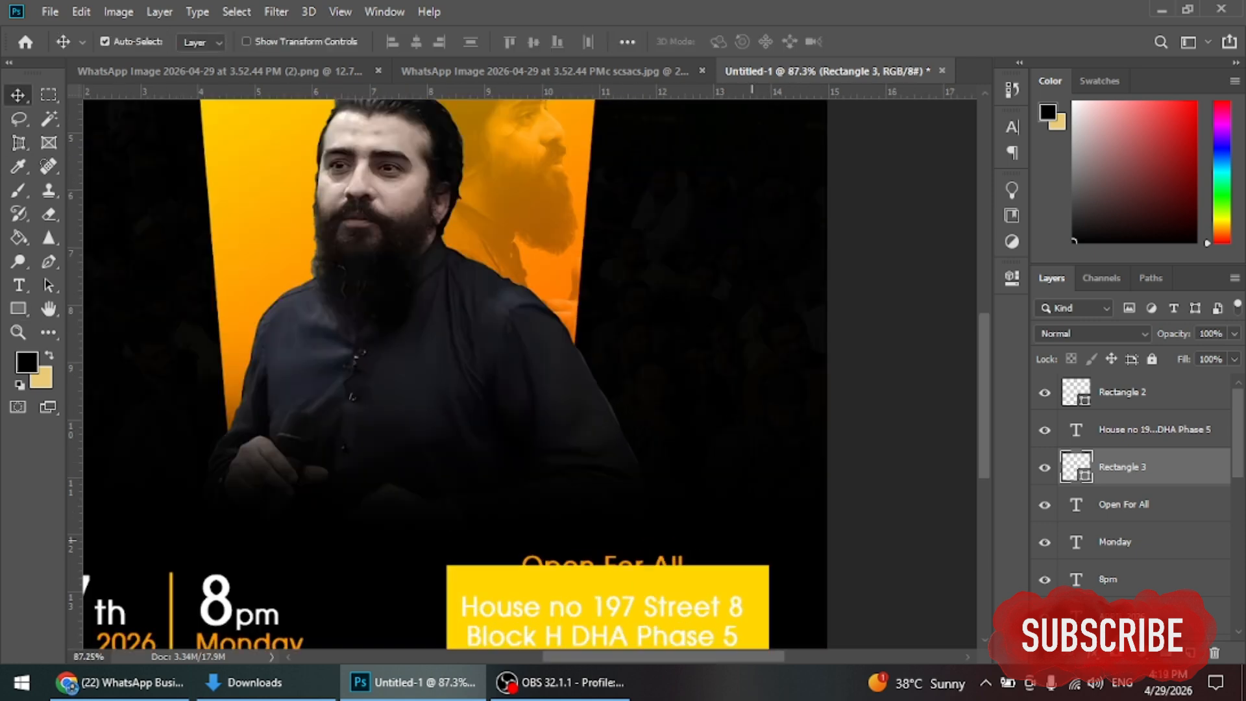
{"action": "scroll", "coordinate": [719, 422], "scroll_direction": "up", "scroll_amount": 2}
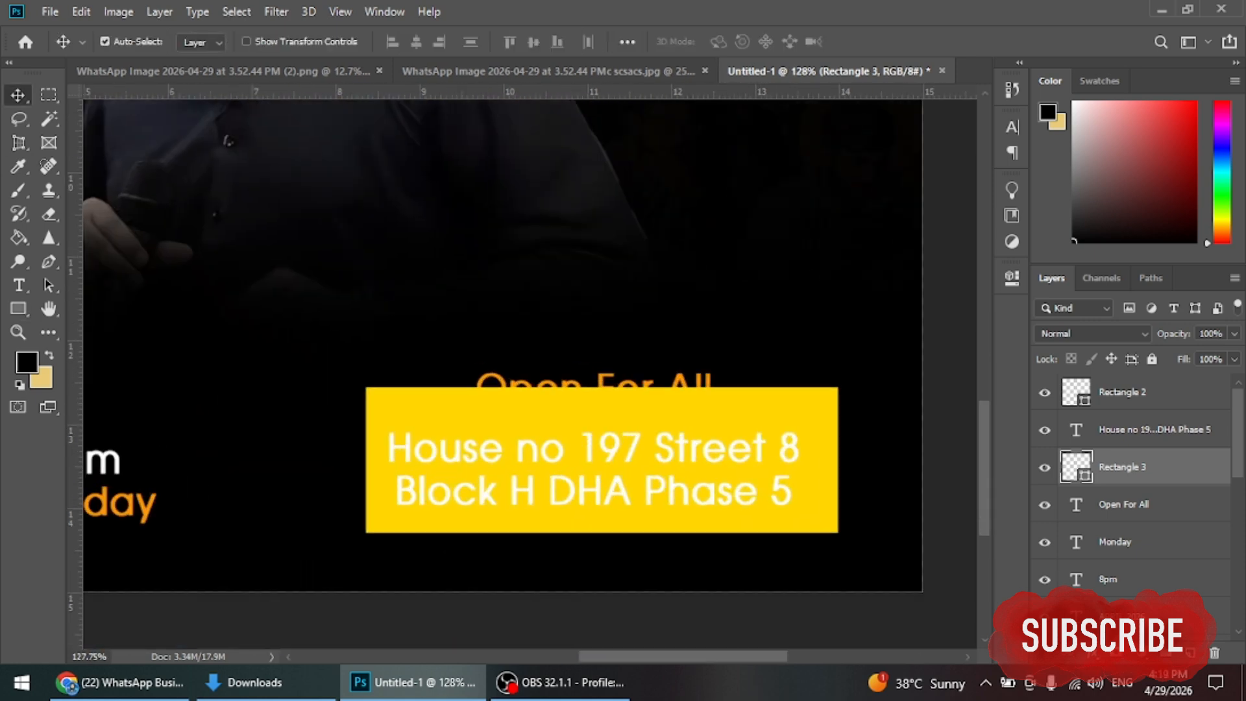
{"action": "key", "text": "ctrl+bracketleft"}
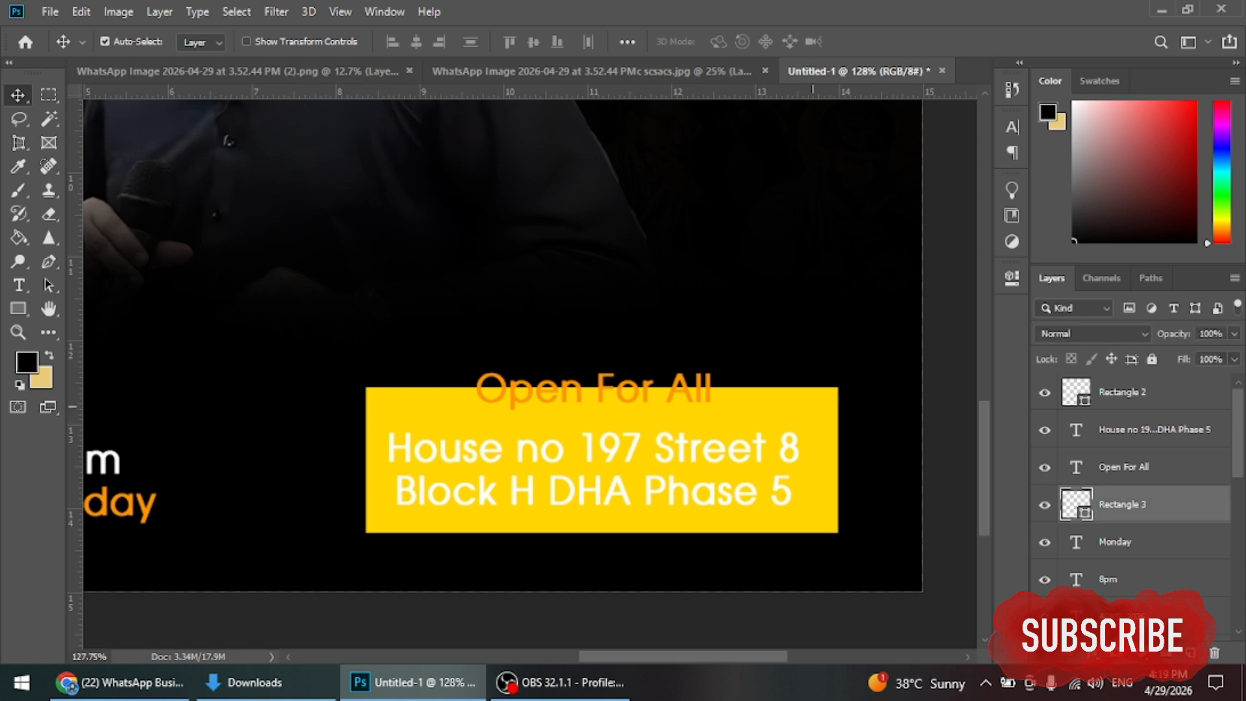
{"action": "left_click_drag", "start_coordinate": [678, 354], "coordinate": [720, 496]}
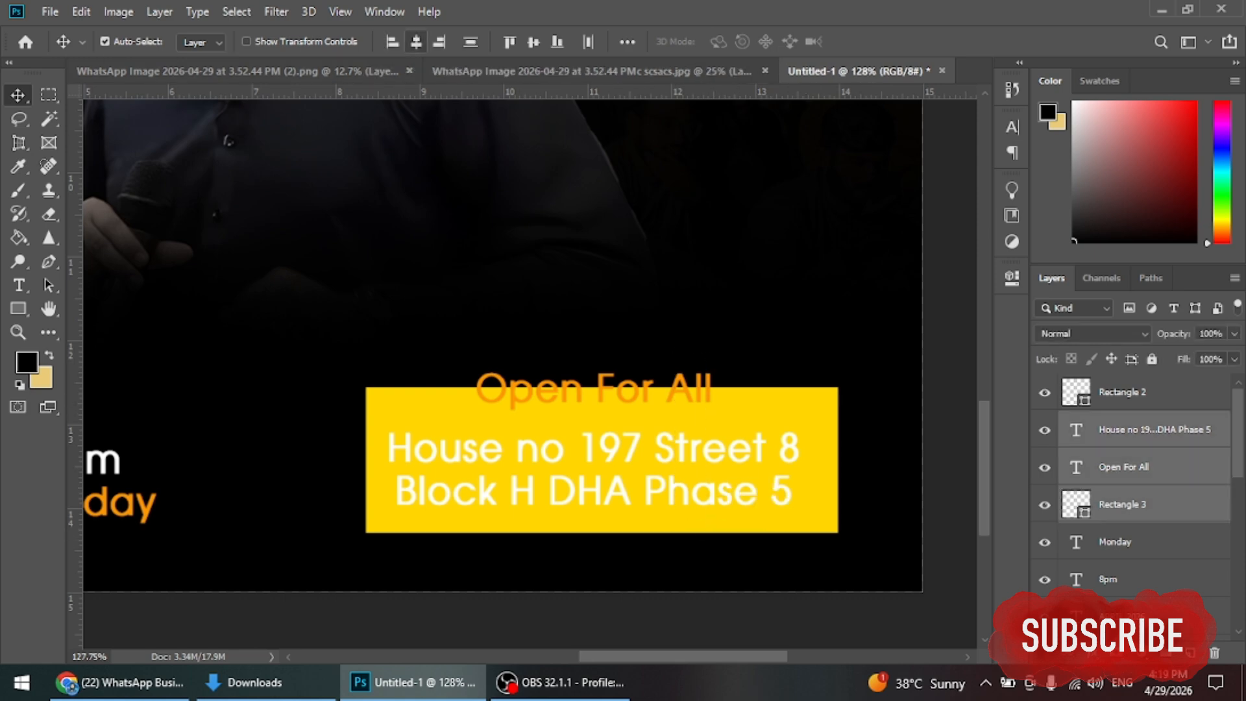
{"action": "left_click", "coordinate": [416, 41]}
Step: Change the two-line address text colour to black
{"action": "double_click", "coordinate": [1076, 430]}
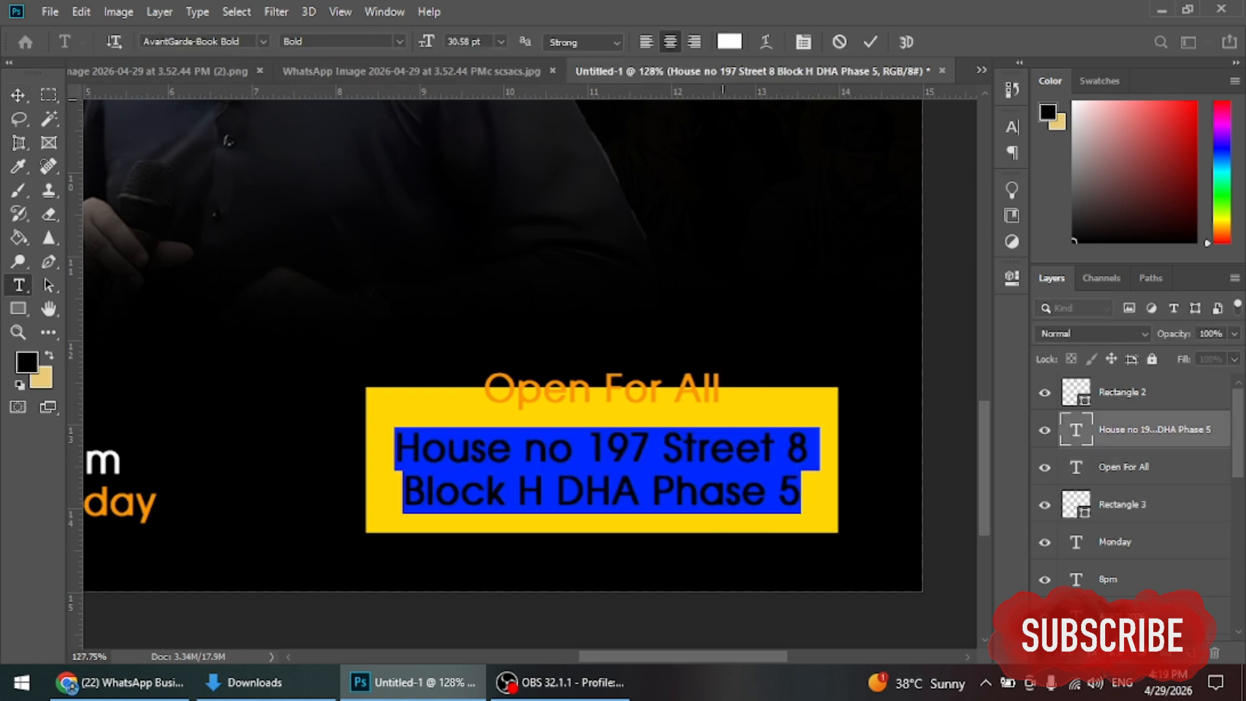
{"action": "left_click", "coordinate": [729, 42]}
{"action": "left_click", "coordinate": [545, 574]}
{"action": "left_click", "coordinate": [949, 311]}
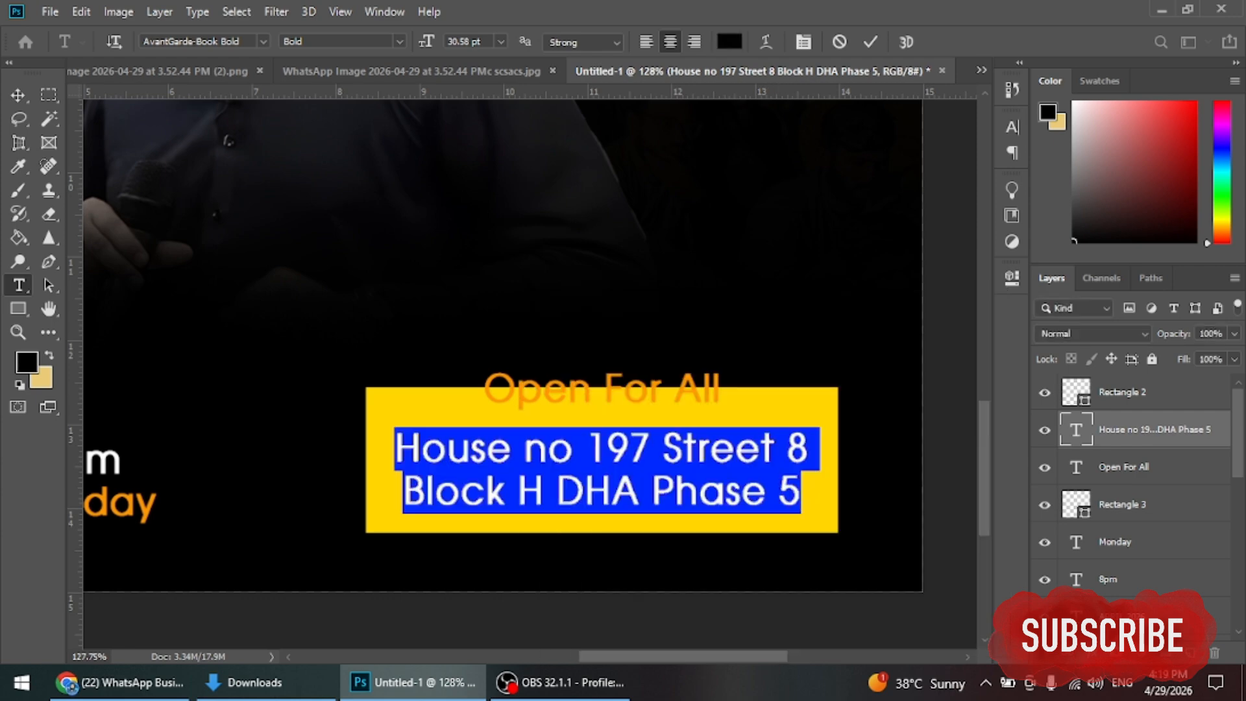
{"action": "key", "text": "ctrl+Return"}
{"action": "key", "text": "v"}
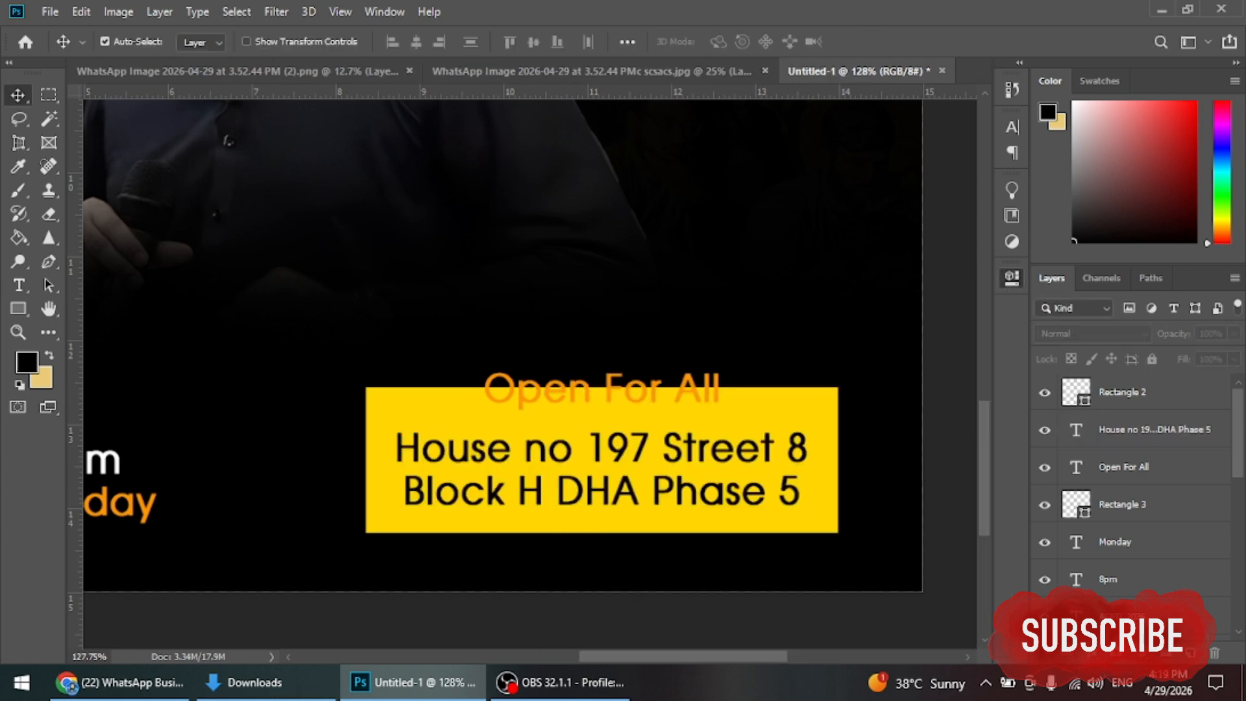
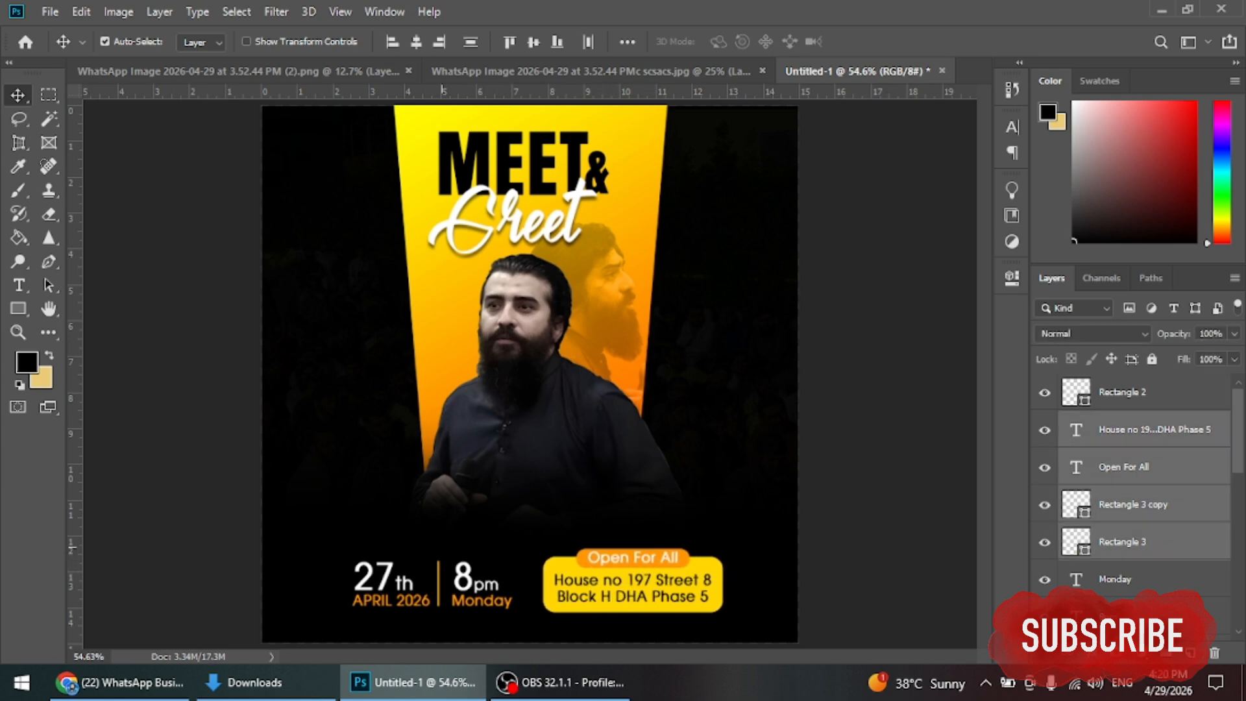
Step: Nudge the 8pm Monday text slightly right, then bring up the Downloads folder
{"action": "left_click_drag", "start_coordinate": [483, 587], "coordinate": [447, 565]}
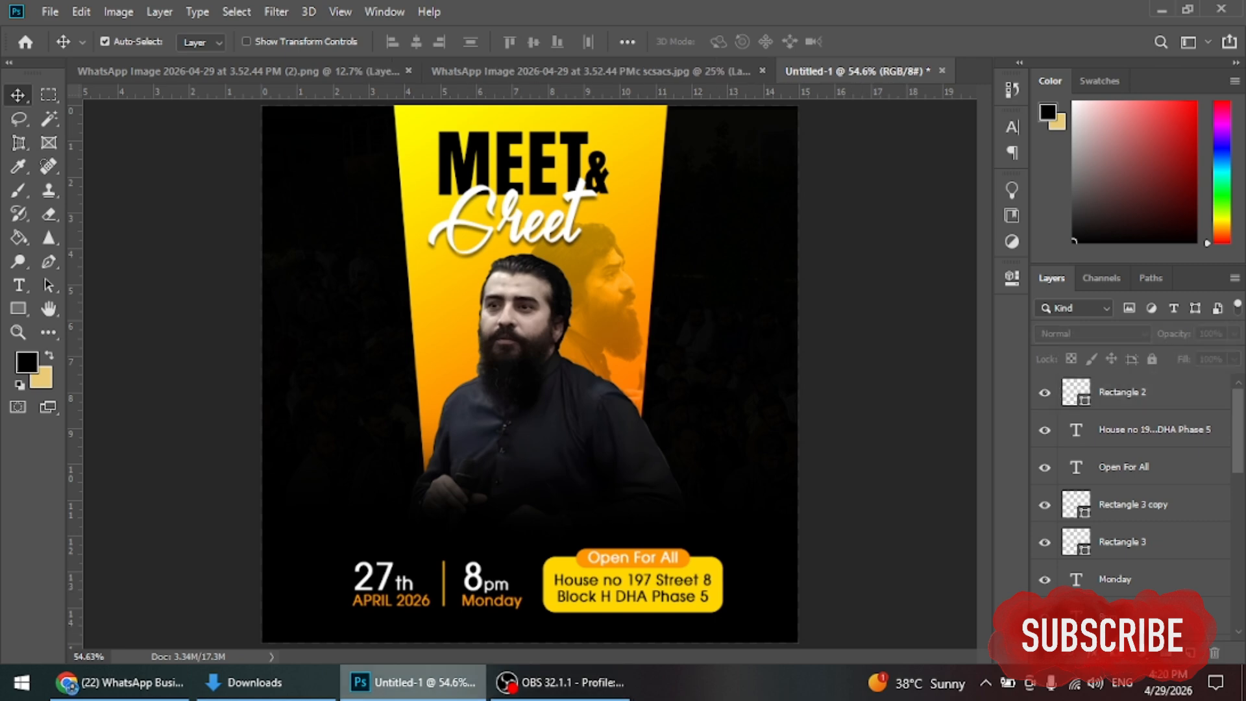
{"action": "left_click", "coordinate": [253, 682]}
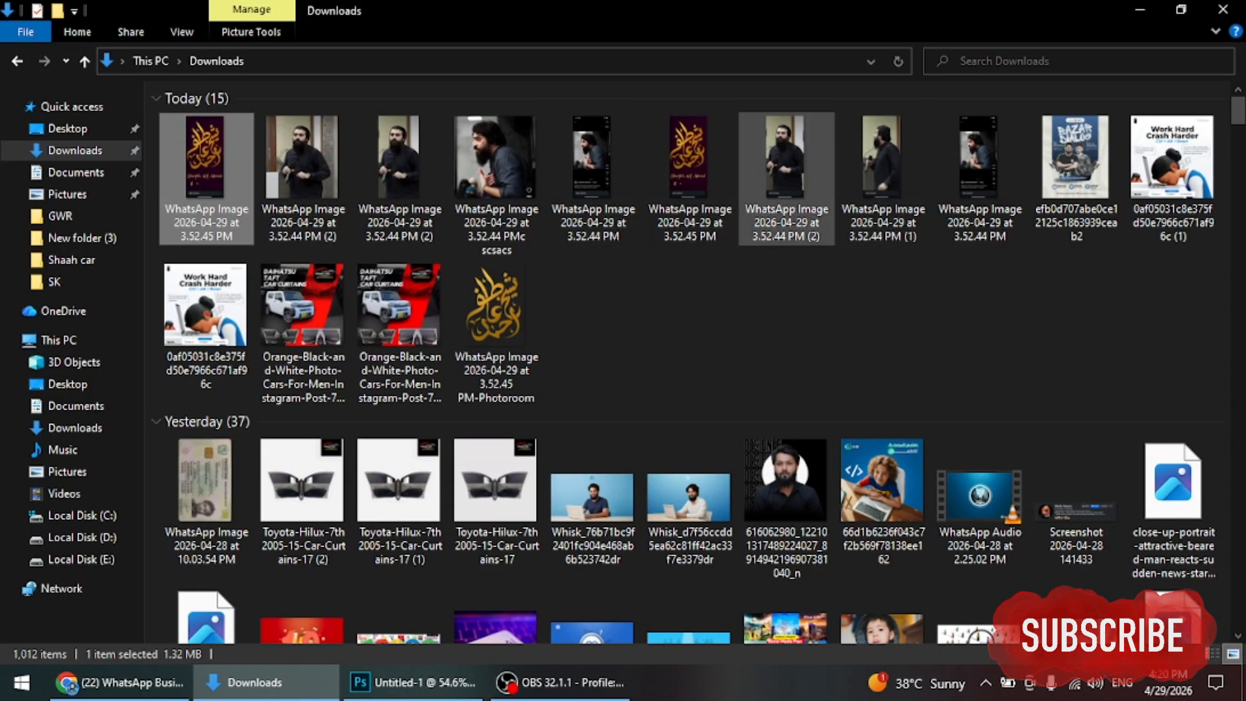
Step: Drag the calligraphy image from Downloads onto the poster, shrink it small and set it top-left
{"action": "left_click", "coordinate": [75, 150]}
{"action": "left_click_drag", "start_coordinate": [206, 156], "coordinate": [528, 373]}
{"action": "left_click_drag", "start_coordinate": [722, 375], "coordinate": [428, 375]}
{"action": "left_click_drag", "start_coordinate": [422, 322], "coordinate": [360, 125]}
{"action": "left_click_drag", "start_coordinate": [368, 176], "coordinate": [310, 162]}
Step: Commit the calligraphy placement and give it an orange-to-yellow Gradient Overlay at 120°
{"action": "key", "text": "Return"}
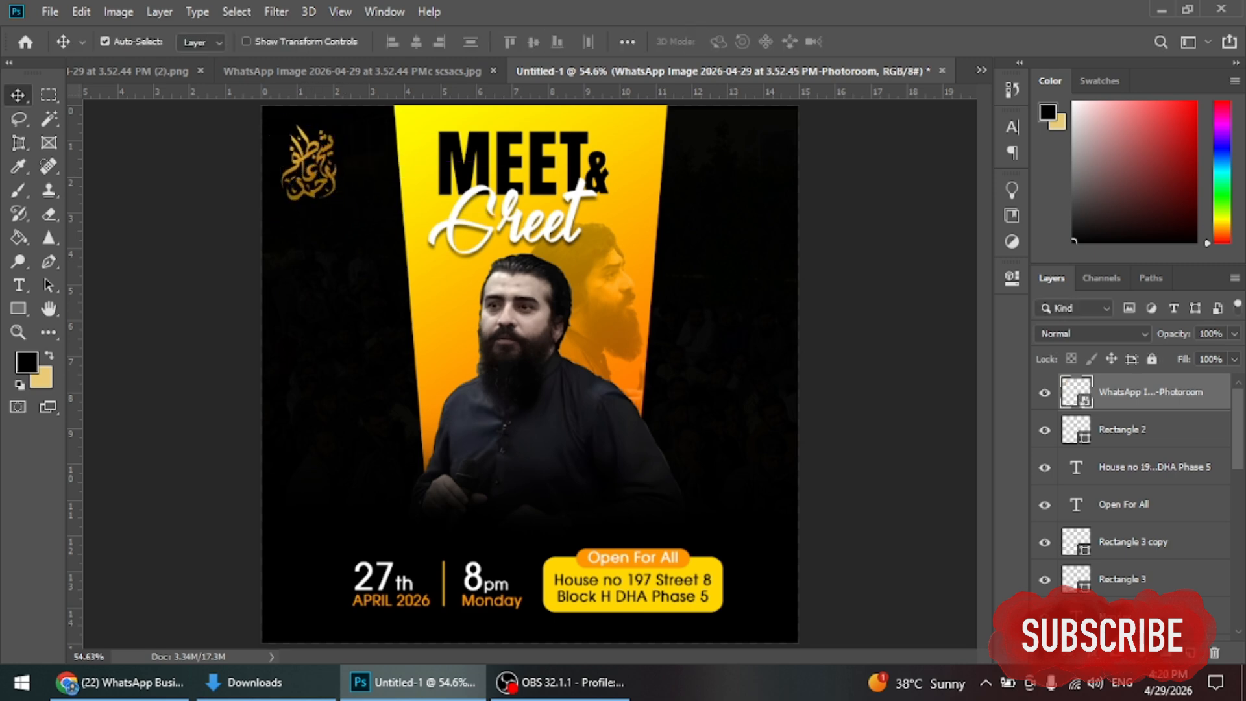
{"action": "key", "text": "h"}
{"action": "double_click", "coordinate": [1200, 392]}
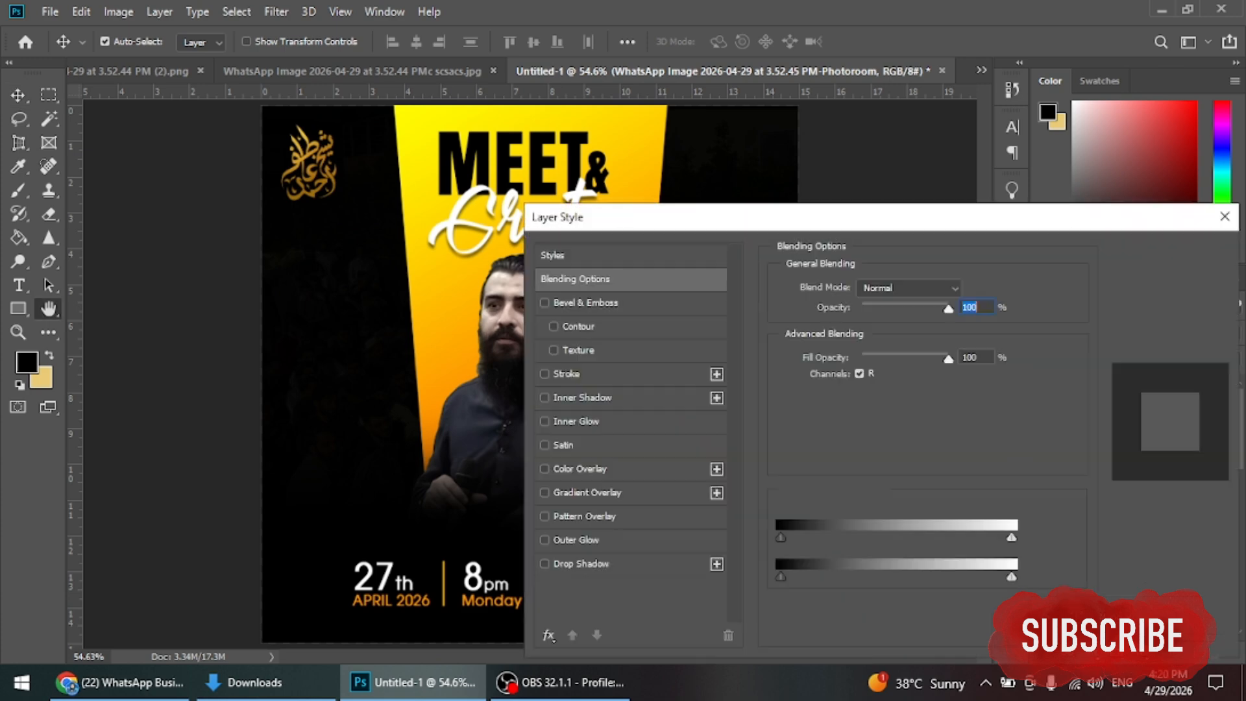
{"action": "left_click", "coordinate": [588, 491]}
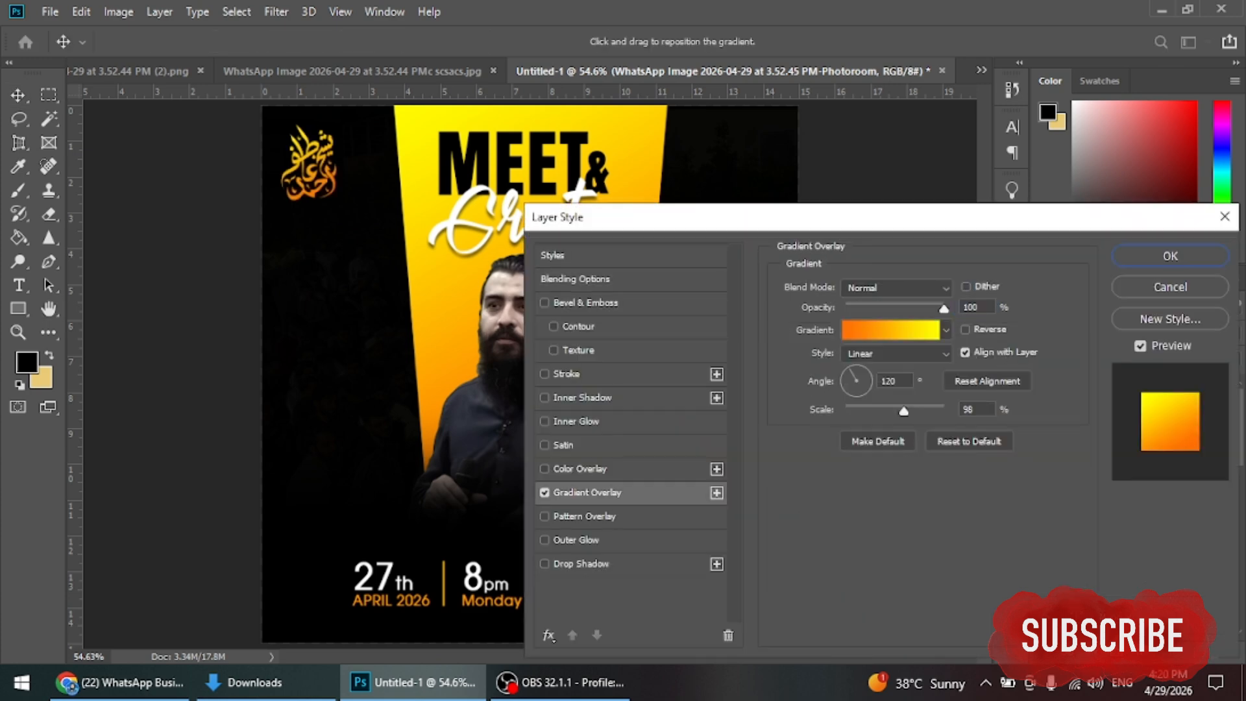
{"action": "left_click", "coordinate": [1169, 255]}
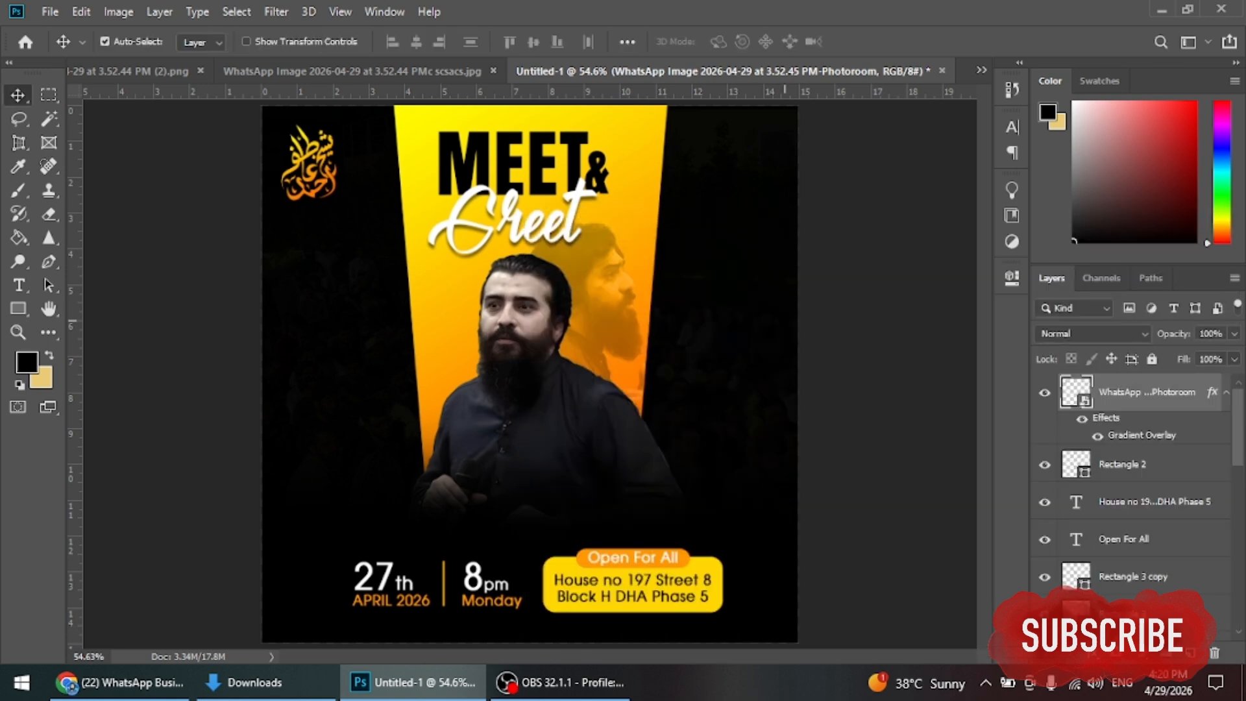
{"action": "key", "text": "XF86MonBrightnessUp"}
{"action": "key", "text": "XF86MonBrightnessUp"}
{"action": "key", "text": "XF86MonBrightnessUp"}
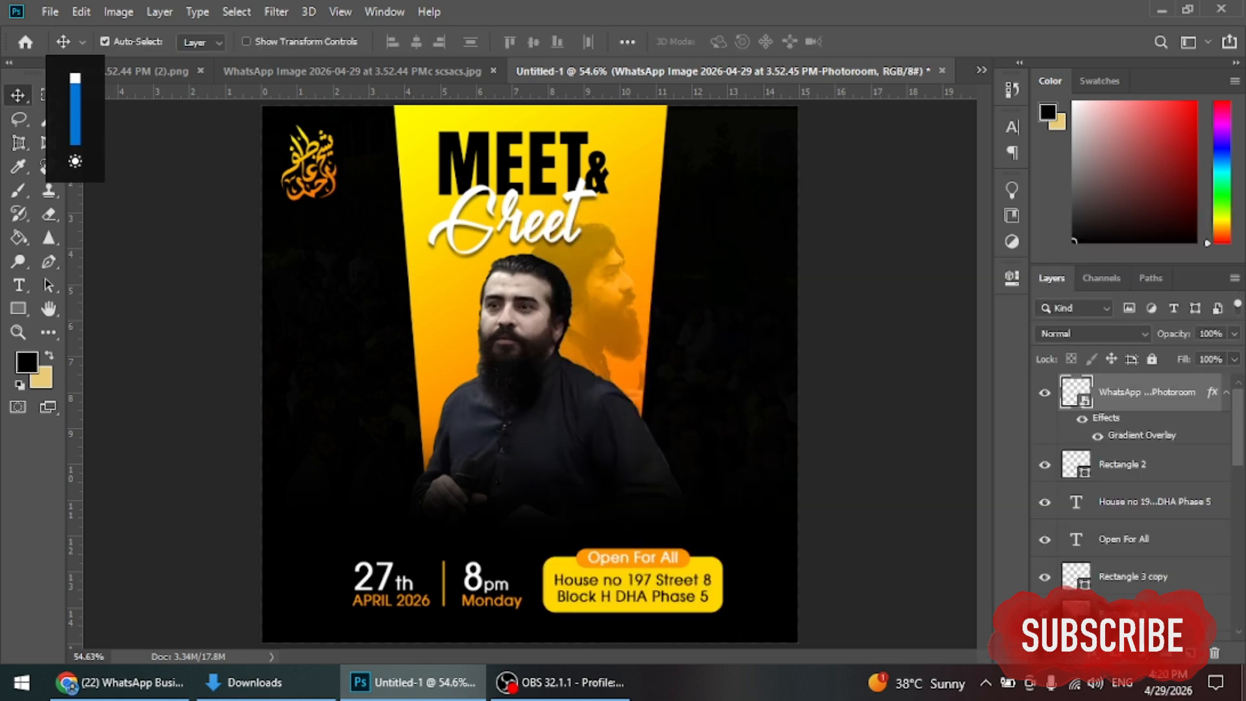
{"action": "scroll", "coordinate": [1072, 555], "scroll_direction": "down", "scroll_amount": 5}
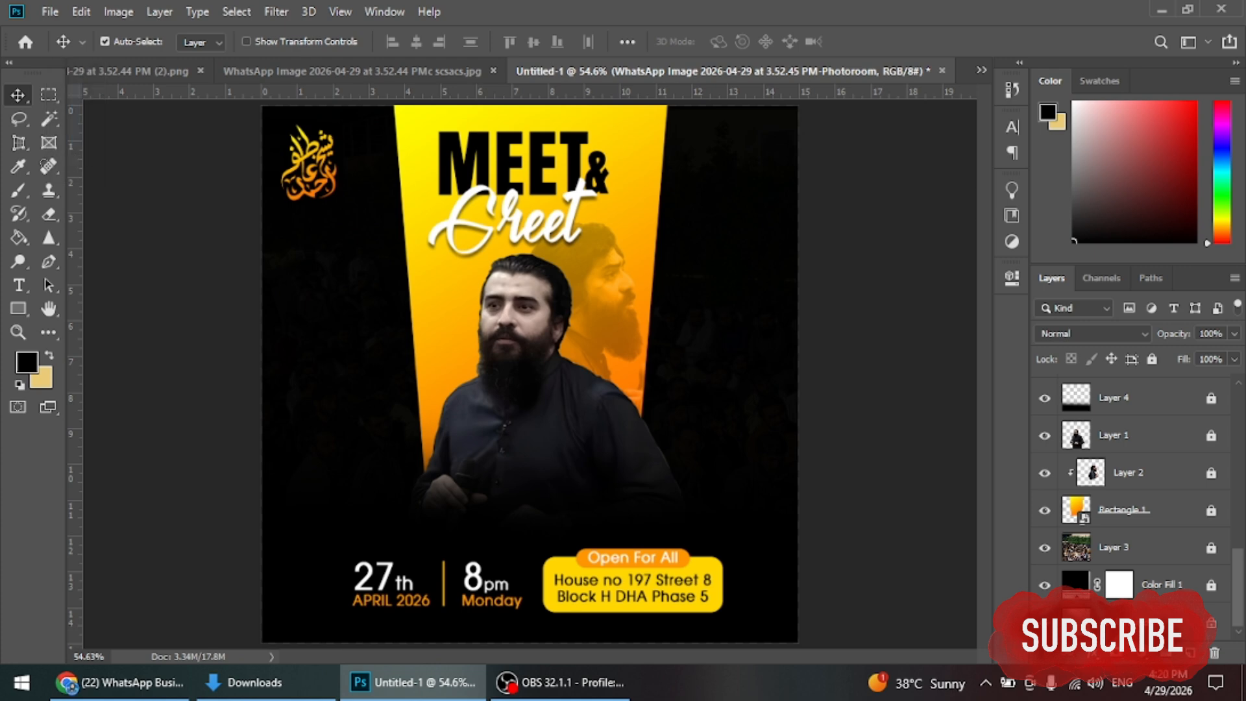
Step: Unlock the crowd photo Layer 3, set its opacity to about 10%, then switch to the browser
{"action": "left_click", "coordinate": [1073, 555]}
{"action": "key", "text": "ctrl+/"}
{"action": "key", "text": "Up"}
{"action": "key", "text": "Up"}
{"action": "key", "text": "Up"}
{"action": "key", "text": "Up"}
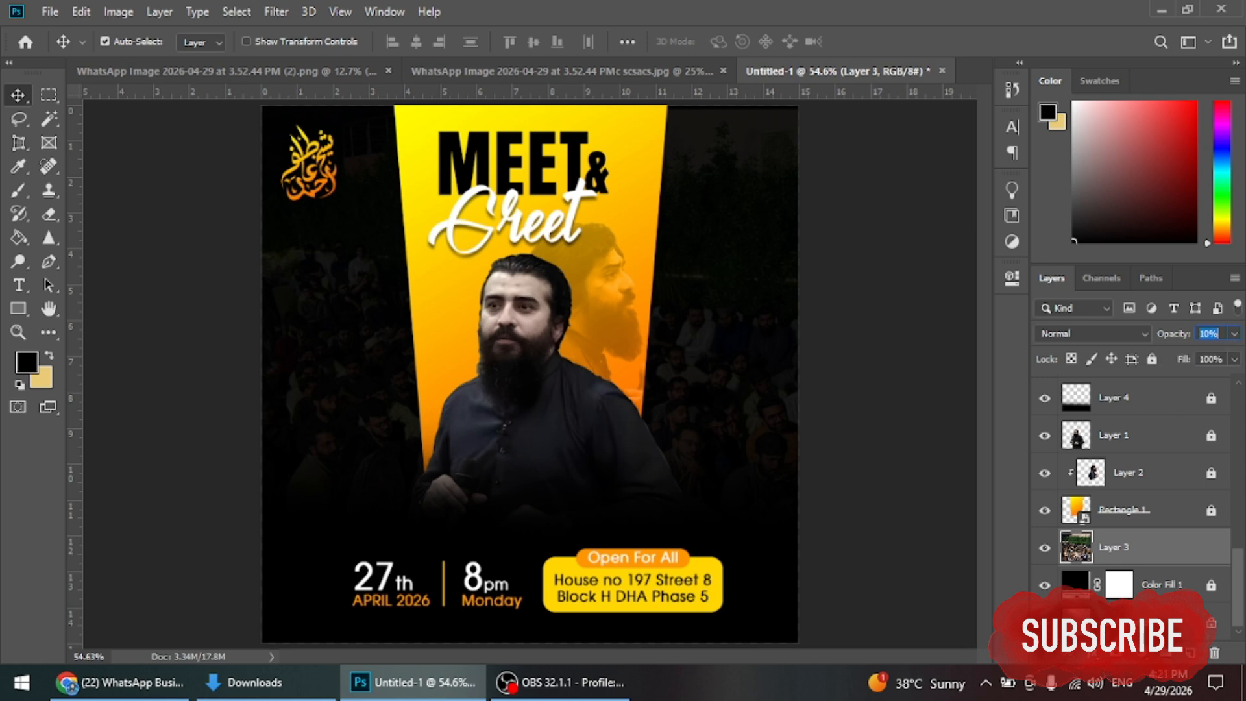
{"action": "key", "text": "Return"}
{"action": "left_click", "coordinate": [1072, 555], "text": "ctrl"}
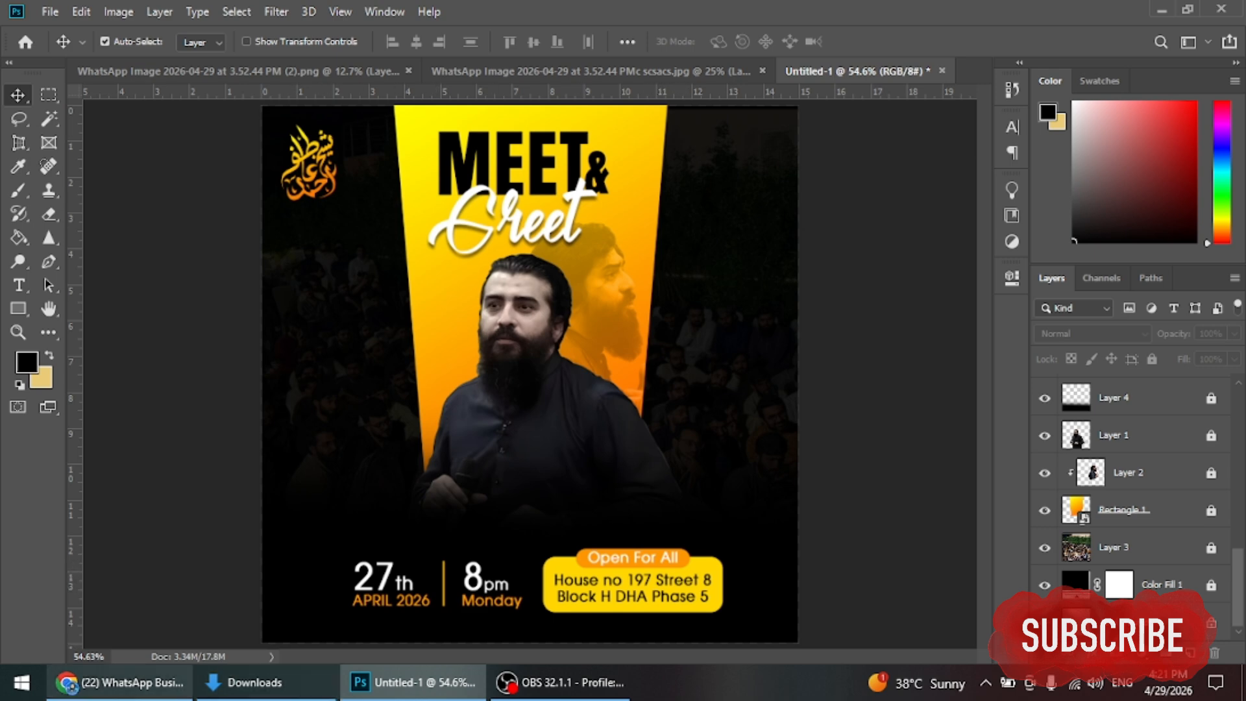
{"action": "left_click", "coordinate": [120, 682]}
Step: Copy the speaker's name from the Google Images search query and return to Photoshop
{"action": "key", "text": "ctrl+4"}
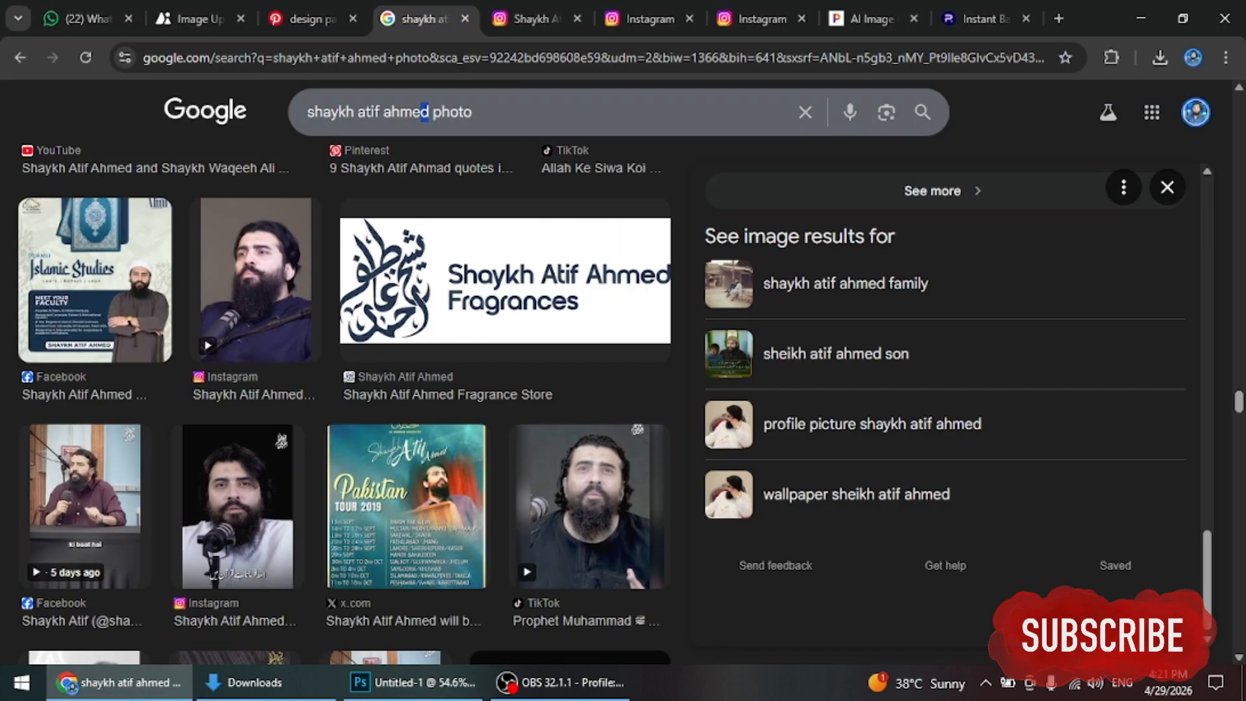
{"action": "key", "text": "shift+Left"}
{"action": "key", "text": "shift+Left"}
{"action": "key", "text": "shift+Left"}
{"action": "key", "text": "shift+Left"}
{"action": "key", "text": "shift+Left"}
{"action": "key", "text": "shift+Left"}
{"action": "key", "text": "shift+Left"}
{"action": "key", "text": "shift+Left"}
{"action": "key", "text": "shift+Left"}
{"action": "key", "text": "shift+Left"}
{"action": "key", "text": "shift+Left"}
{"action": "key", "text": "shift+Left"}
{"action": "key", "text": "shift+Left"}
{"action": "key", "text": "shift+Left"}
{"action": "key", "text": "shift+Left"}
{"action": "key", "text": "ctrl+c"}
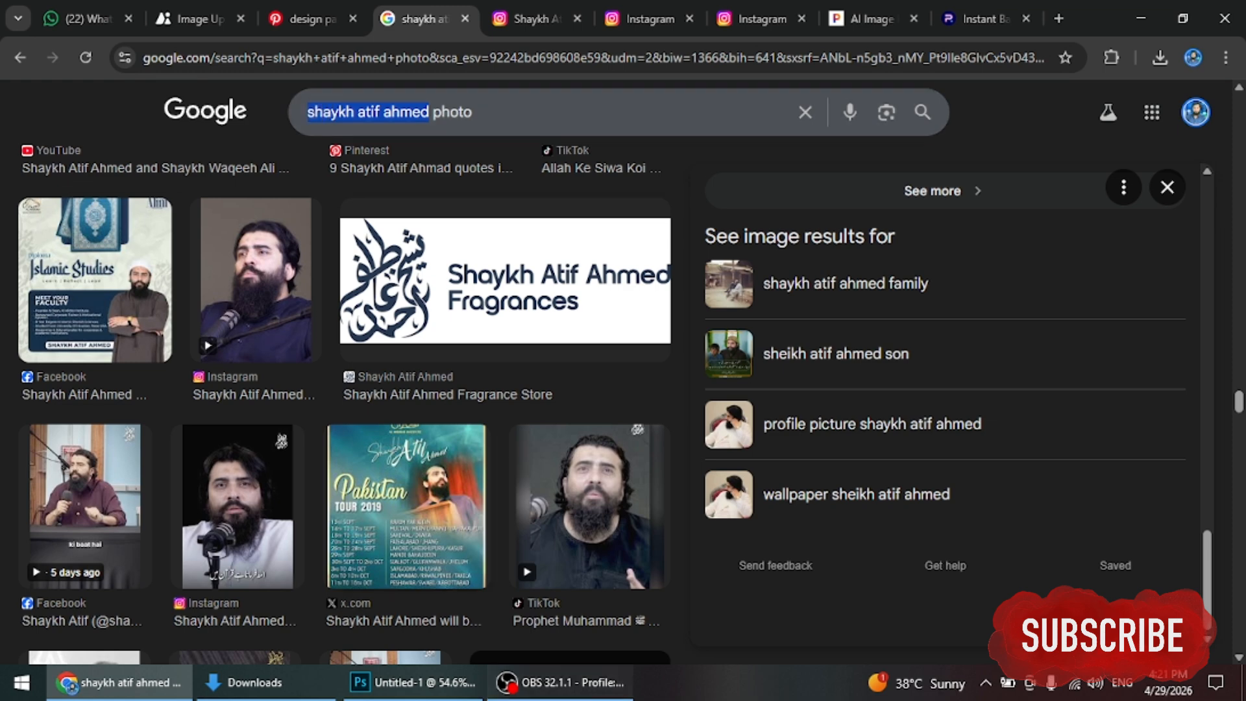
{"action": "left_click", "coordinate": [561, 682]}
{"action": "left_click", "coordinate": [413, 682]}
Step: Paste the speaker's name as new text over the portrait and capitalise its initials
{"action": "key", "text": "t"}
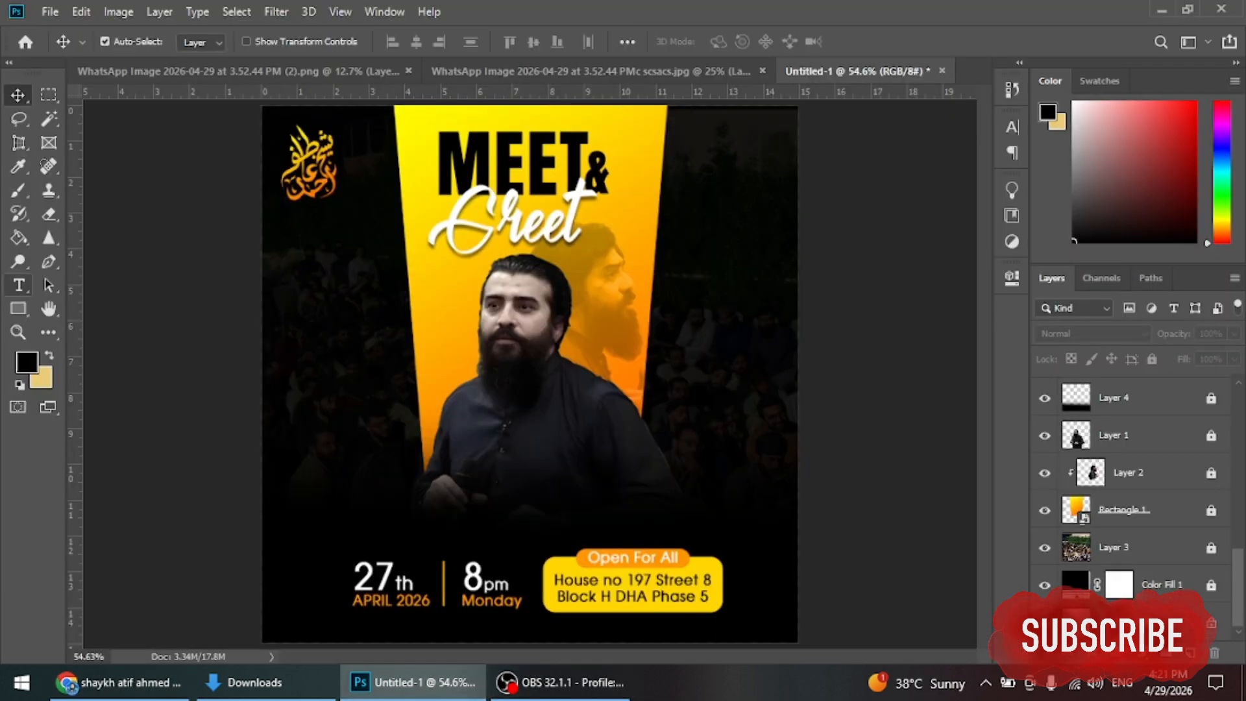
{"action": "left_click", "coordinate": [365, 290]}
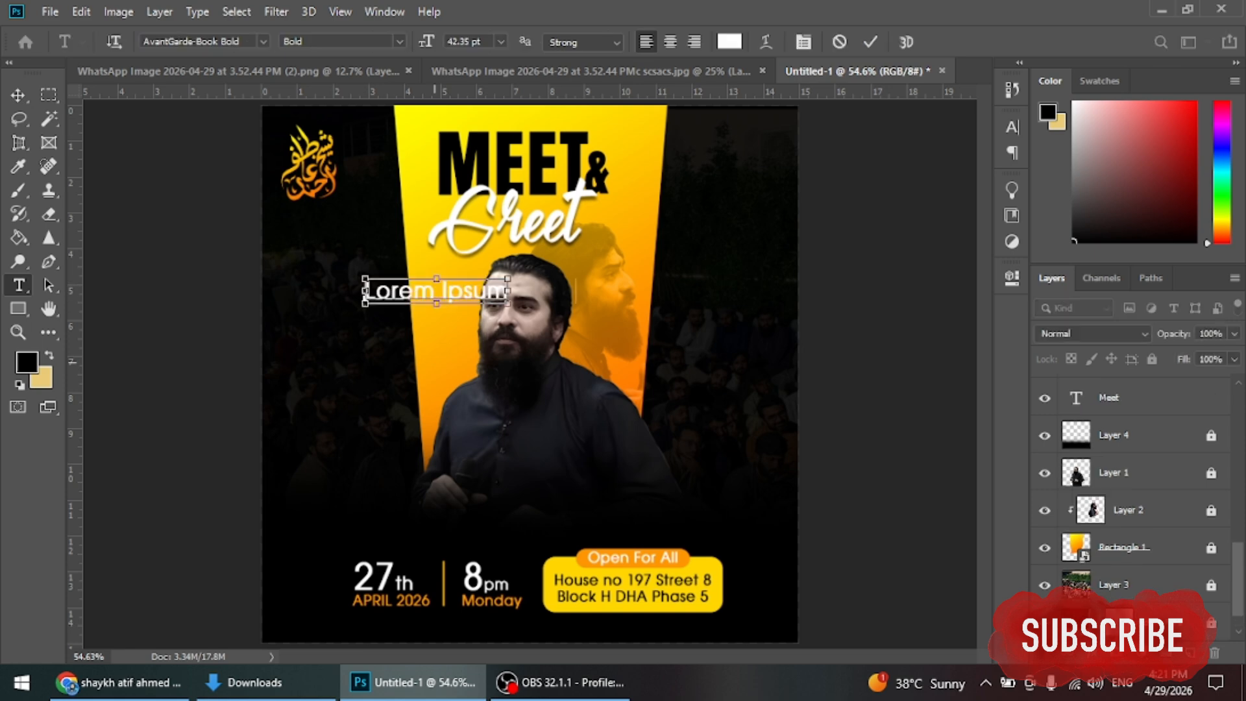
{"action": "key", "text": "ctrl+v"}
{"action": "key", "text": "ctrl+a"}
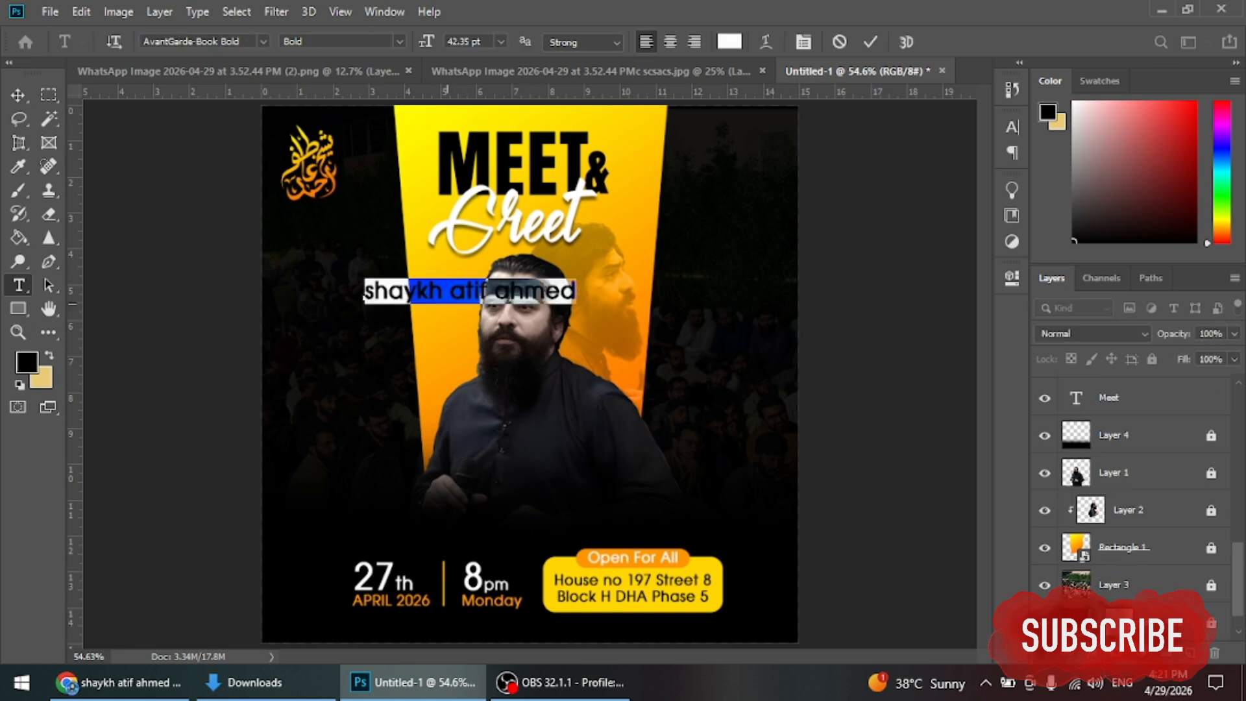
{"action": "left_click", "coordinate": [370, 291]}
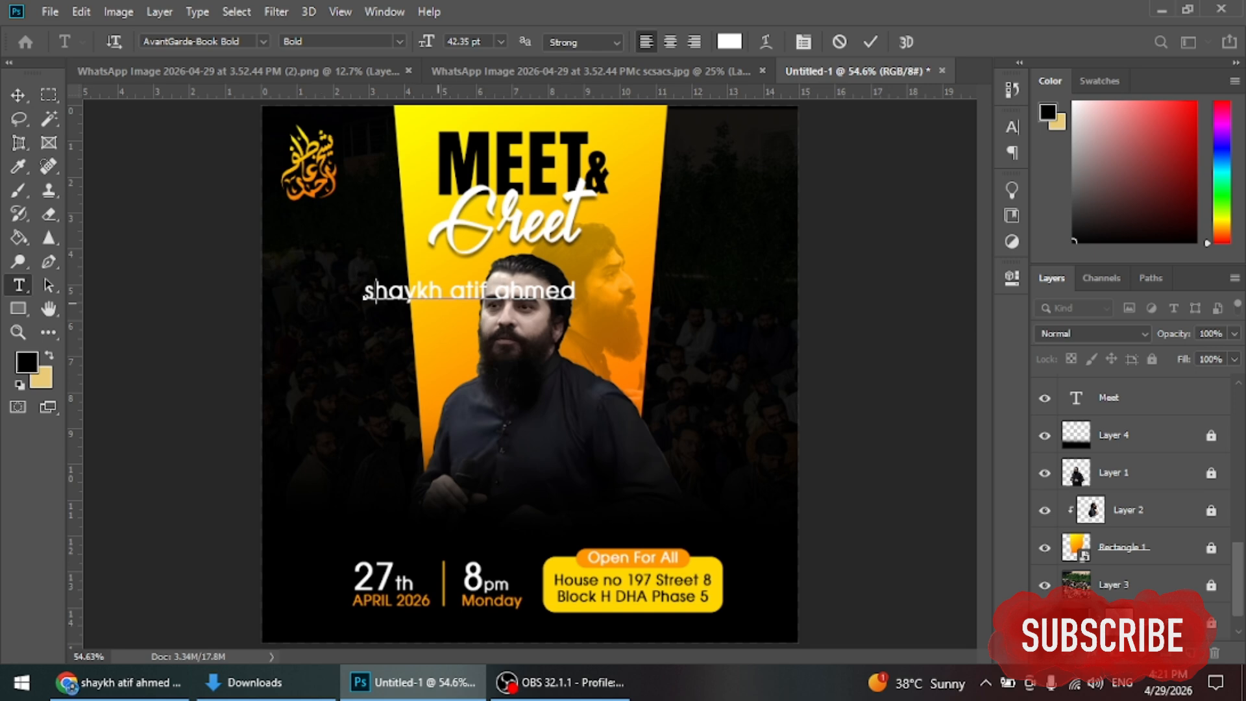
{"action": "type", "text": "S"}
{"action": "left_click_drag", "start_coordinate": [467, 290], "coordinate": [457, 290]}
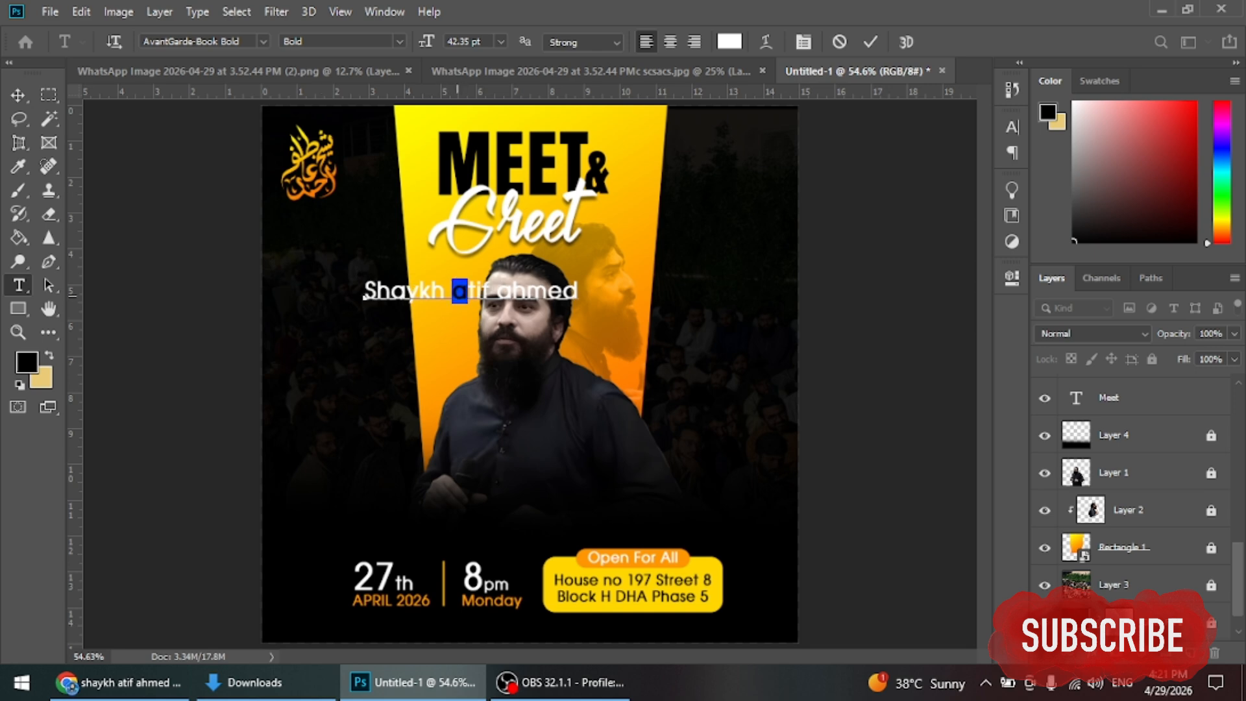
{"action": "type", "text": "Atif "}
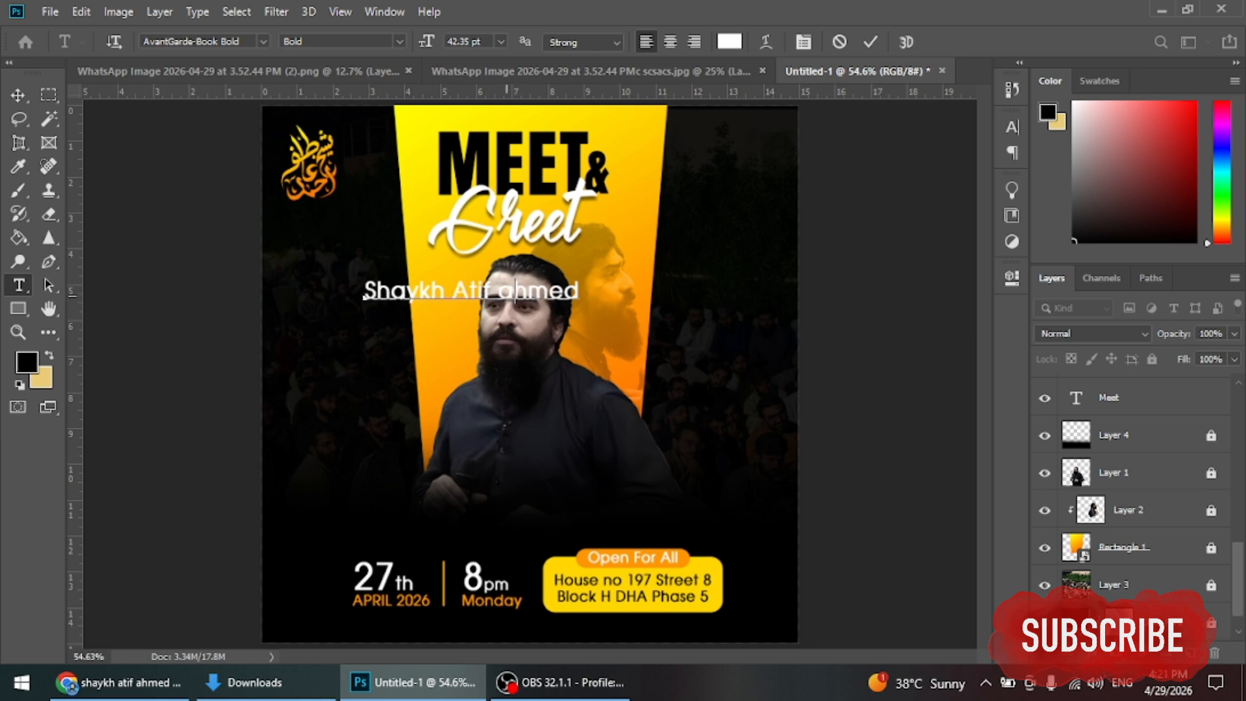
{"action": "type", "text": "A"}
{"action": "left_click", "coordinate": [870, 41]}
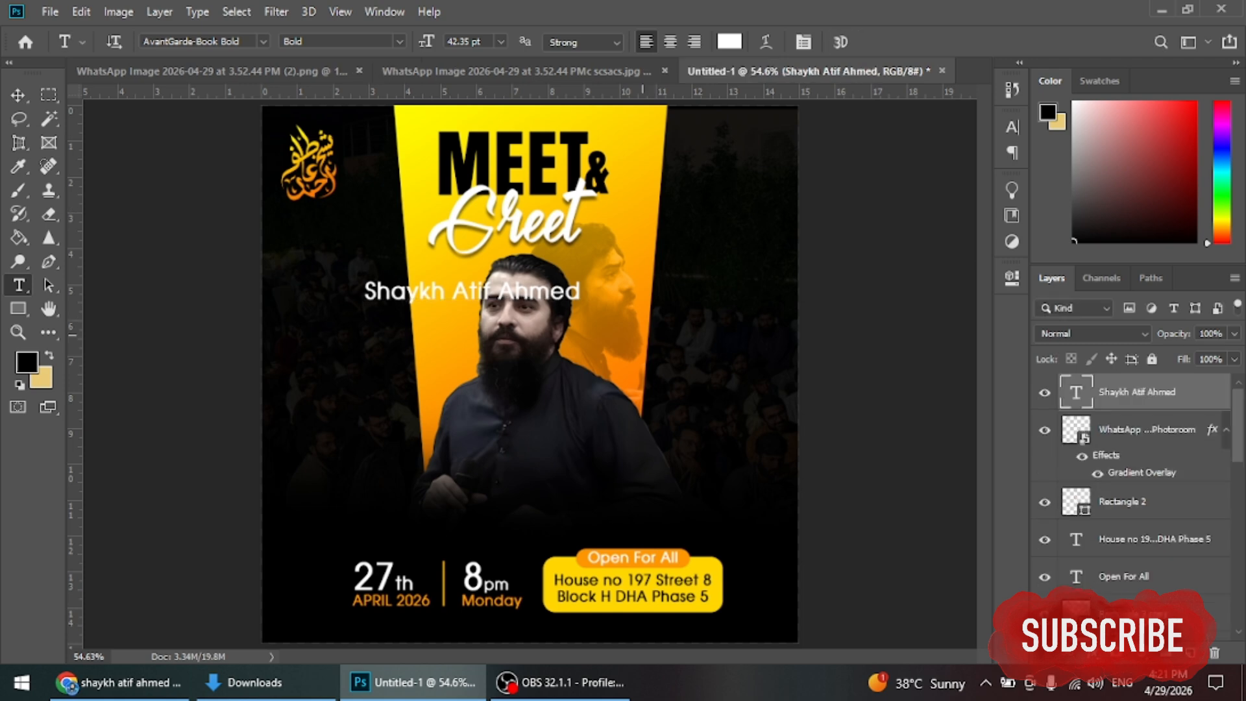
Step: Rotate the name to run vertically and move it to the poster's right edge
{"action": "key", "text": "ctrl+t"}
{"action": "left_click_drag", "start_coordinate": [600, 292], "coordinate": [503, 149]}
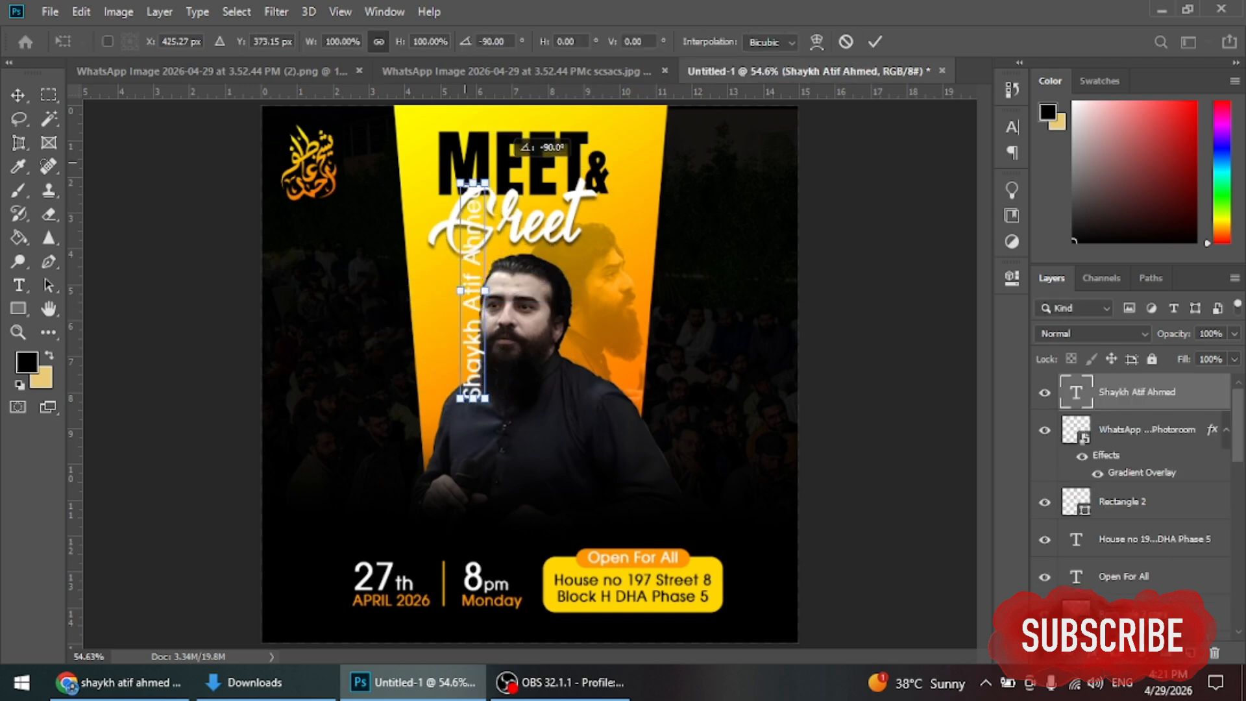
{"action": "left_click_drag", "start_coordinate": [481, 306], "coordinate": [776, 376]}
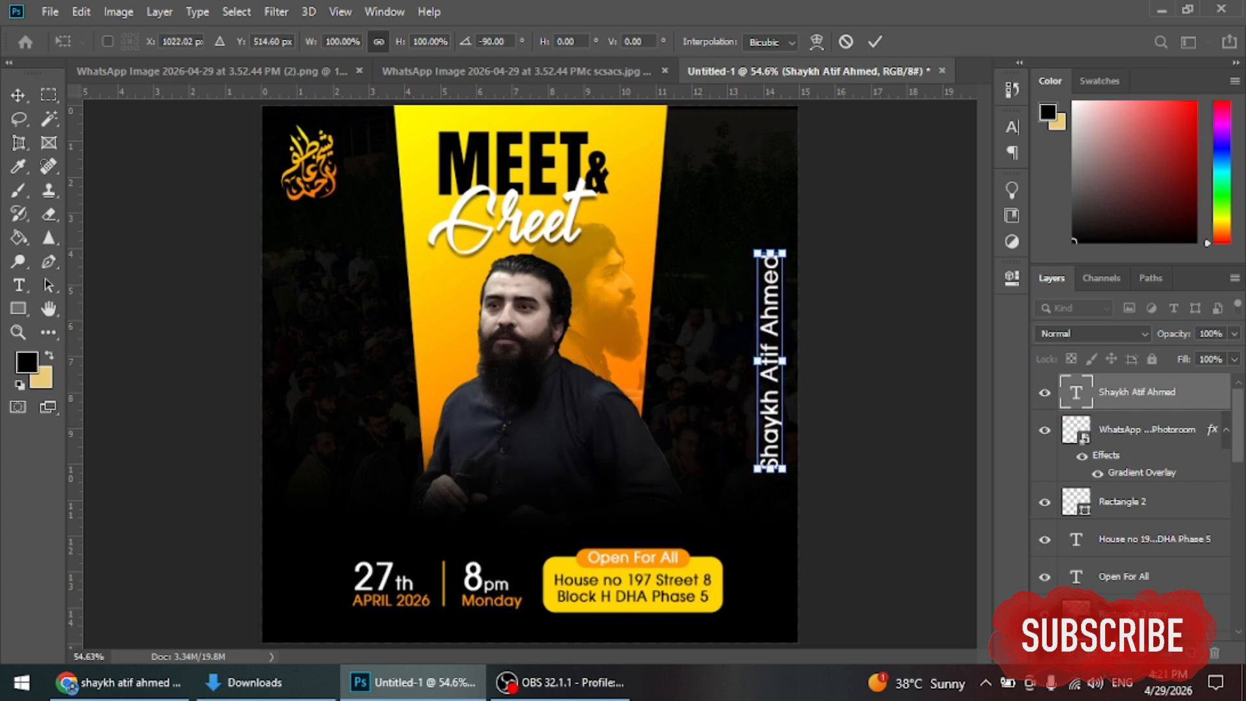
{"action": "key", "text": "Return"}
Step: Widen the vertical name's letter spacing by raising Tracking in the Character panel
{"action": "double_click", "coordinate": [1075, 392]}
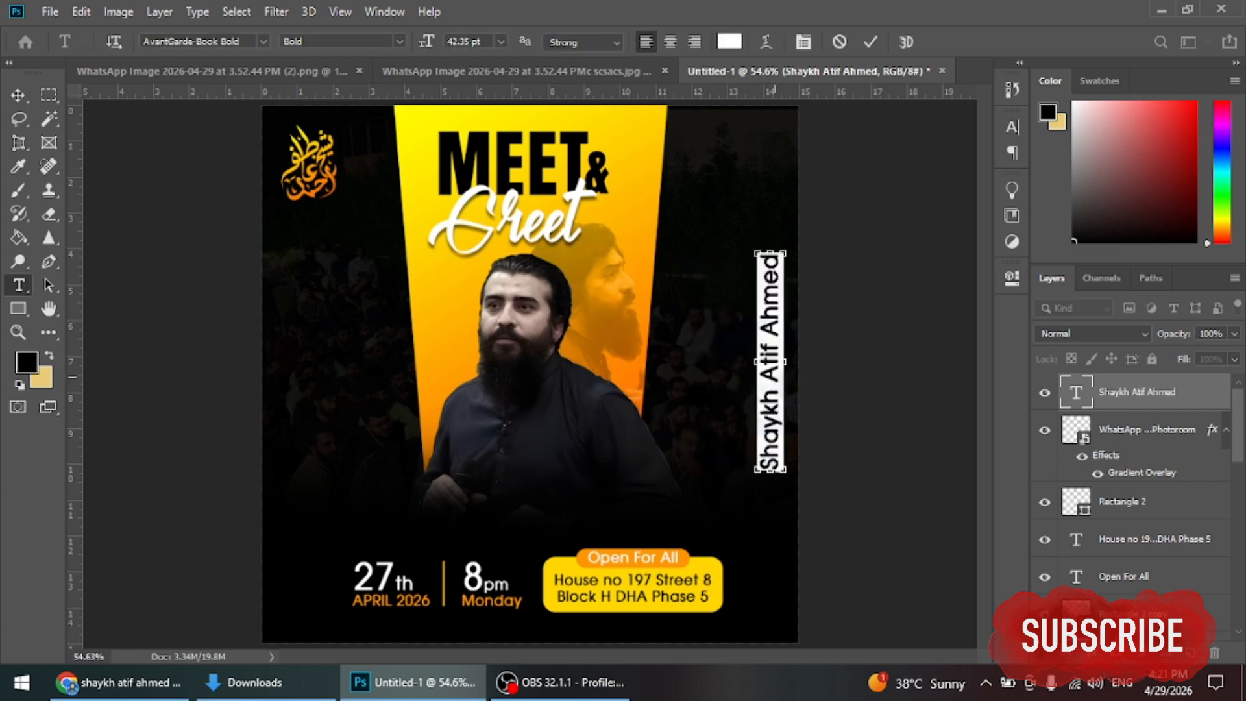
{"action": "key", "text": "ctrl+t"}
{"action": "left_click", "coordinate": [949, 193]}
{"action": "key", "text": "Up"}
{"action": "key", "text": "Up"}
{"action": "key", "text": "Up"}
{"action": "key", "text": "Up"}
{"action": "key", "text": "Up"}
{"action": "key", "text": "Up"}
{"action": "key", "text": "Up"}
{"action": "key", "text": "Up"}
{"action": "key", "text": "Up"}
{"action": "key", "text": "Up"}
{"action": "key", "text": "Up"}
{"action": "key", "text": "Up"}
{"action": "key", "text": "Up"}
{"action": "key", "text": "Up"}
{"action": "key", "text": "Up"}
{"action": "key", "text": "Up"}
{"action": "key", "text": "Up"}
{"action": "key", "text": "Up"}
{"action": "key", "text": "Up"}
{"action": "key", "text": "Up"}
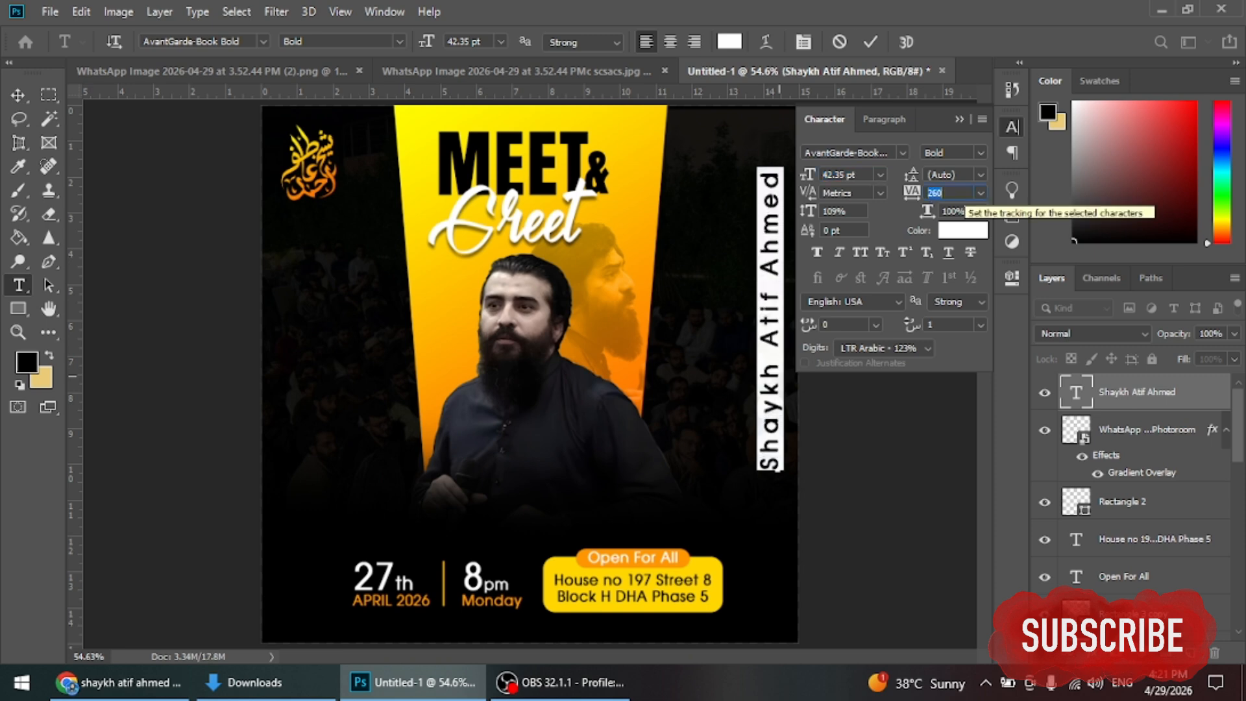
{"action": "left_click", "coordinate": [959, 118]}
{"action": "left_click", "coordinate": [870, 42]}
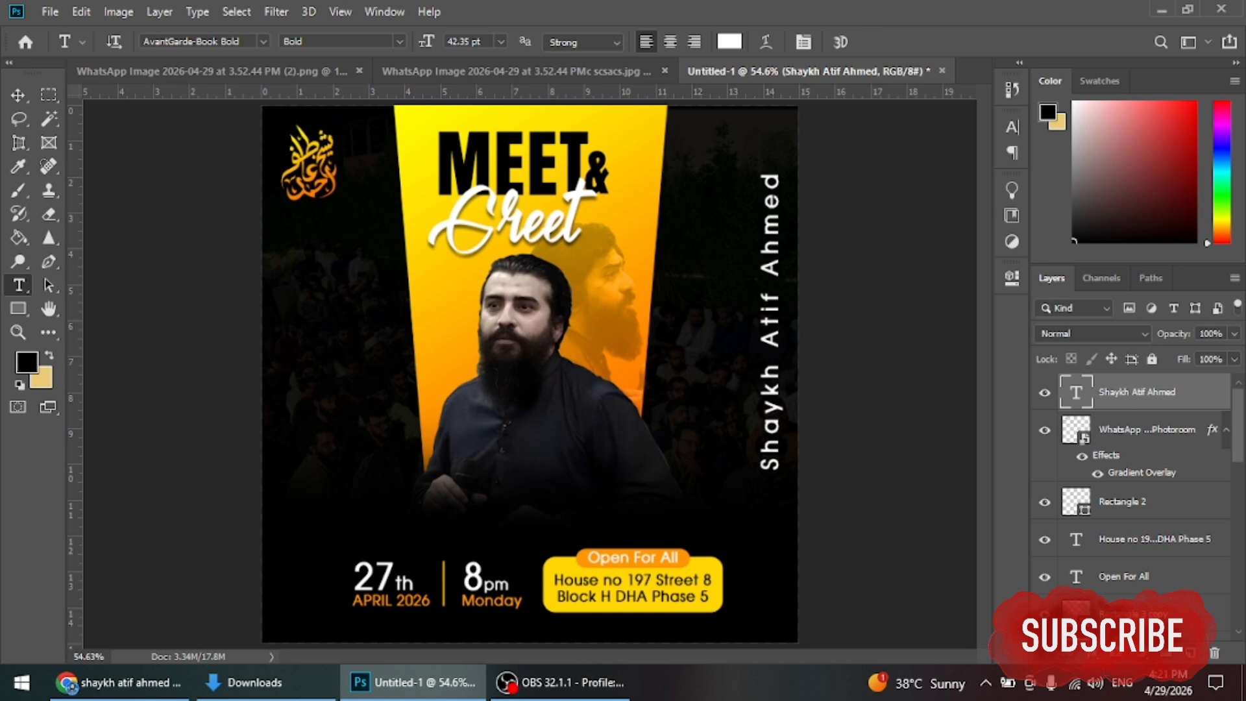
Step: Shift the vertical name text slightly lower on the right edge
{"action": "key", "text": "v"}
{"action": "left_click_drag", "start_coordinate": [777, 308], "coordinate": [779, 344]}
{"action": "double_click", "coordinate": [770, 344]}
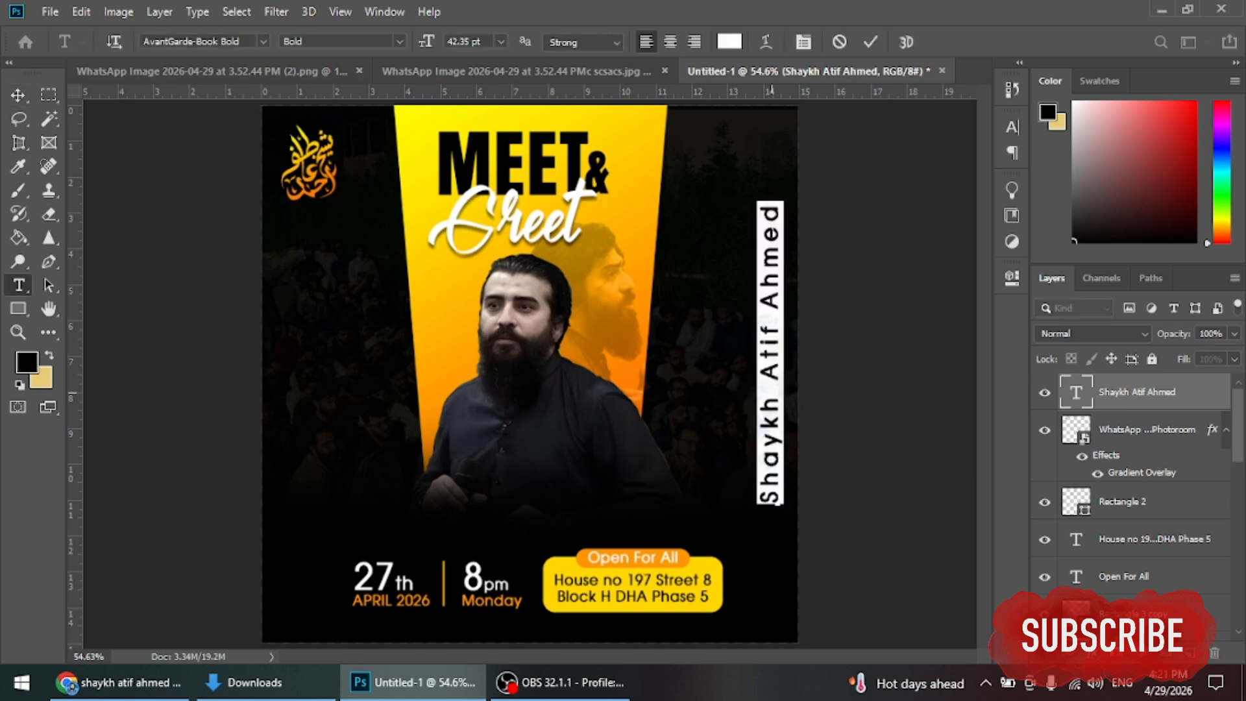
{"action": "left_click", "coordinate": [870, 42]}
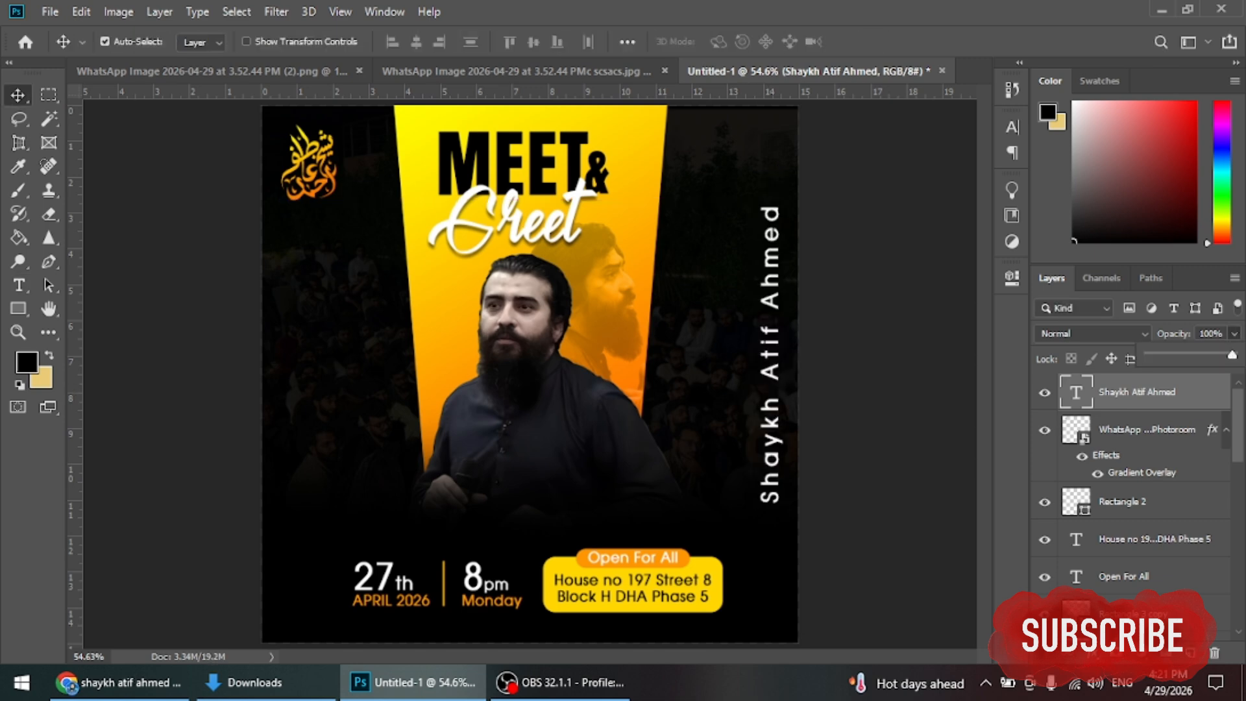
Step: Fade the name to 12% opacity and add an upside-down copy along the left edge
{"action": "left_click_drag", "start_coordinate": [1231, 354], "coordinate": [1157, 355]}
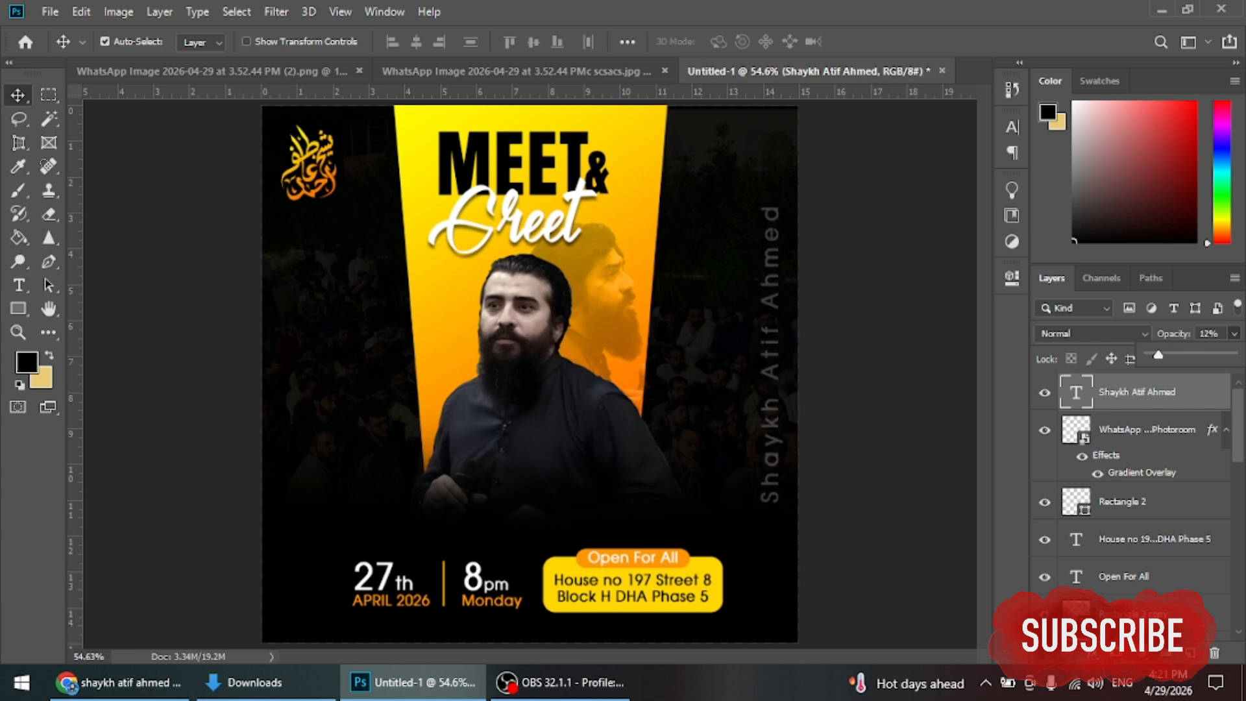
{"action": "left_click_drag", "start_coordinate": [775, 372], "coordinate": [292, 407]}
{"action": "key", "text": "ctrl+t"}
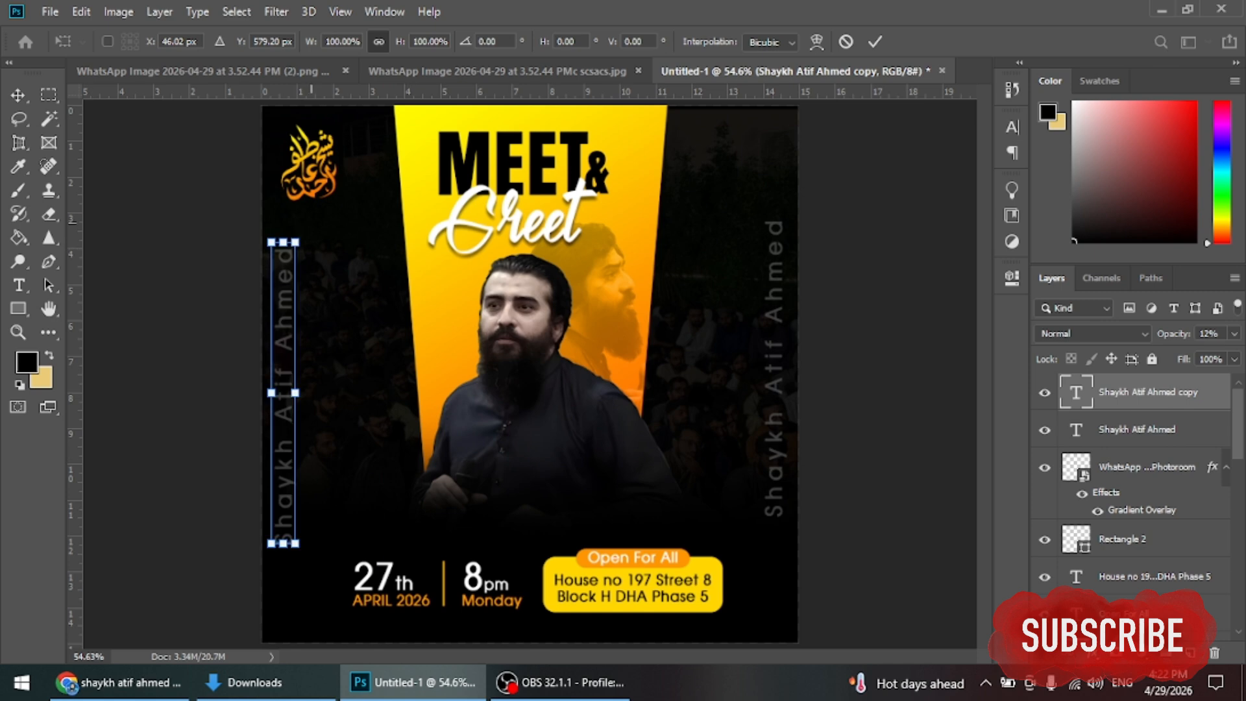
{"action": "left_click_drag", "start_coordinate": [311, 219], "coordinate": [232, 610]}
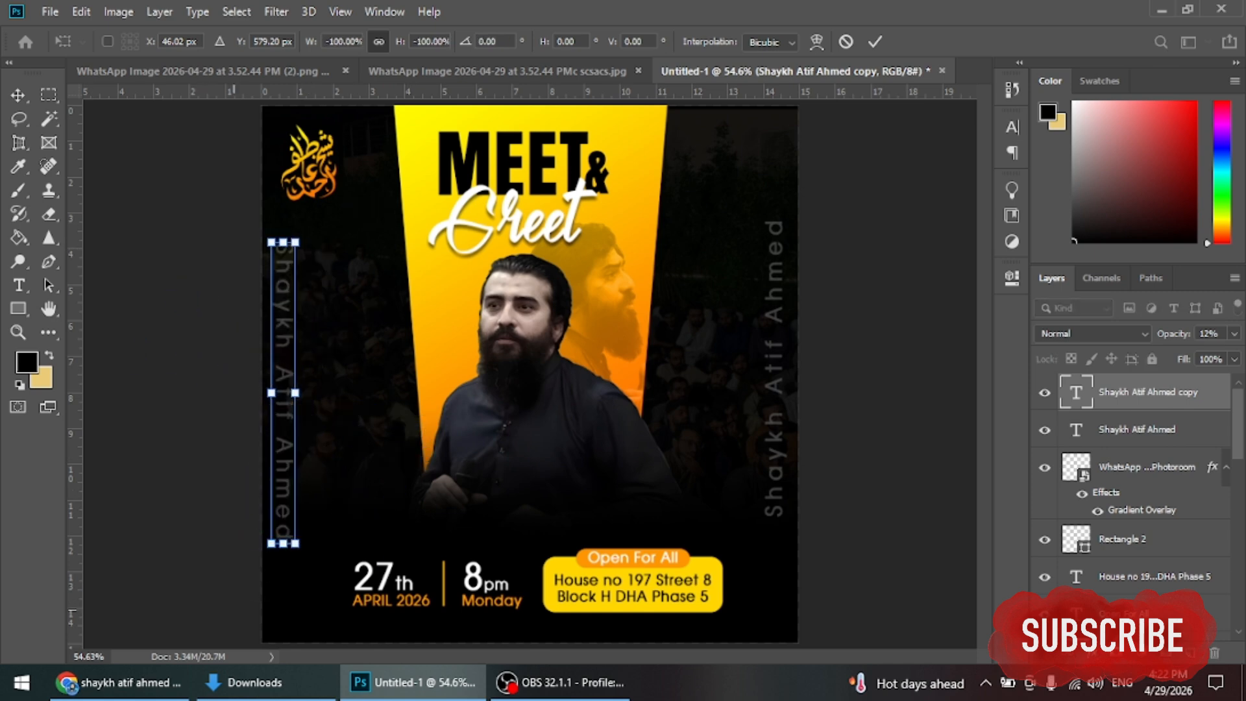
{"action": "left_click", "coordinate": [875, 41]}
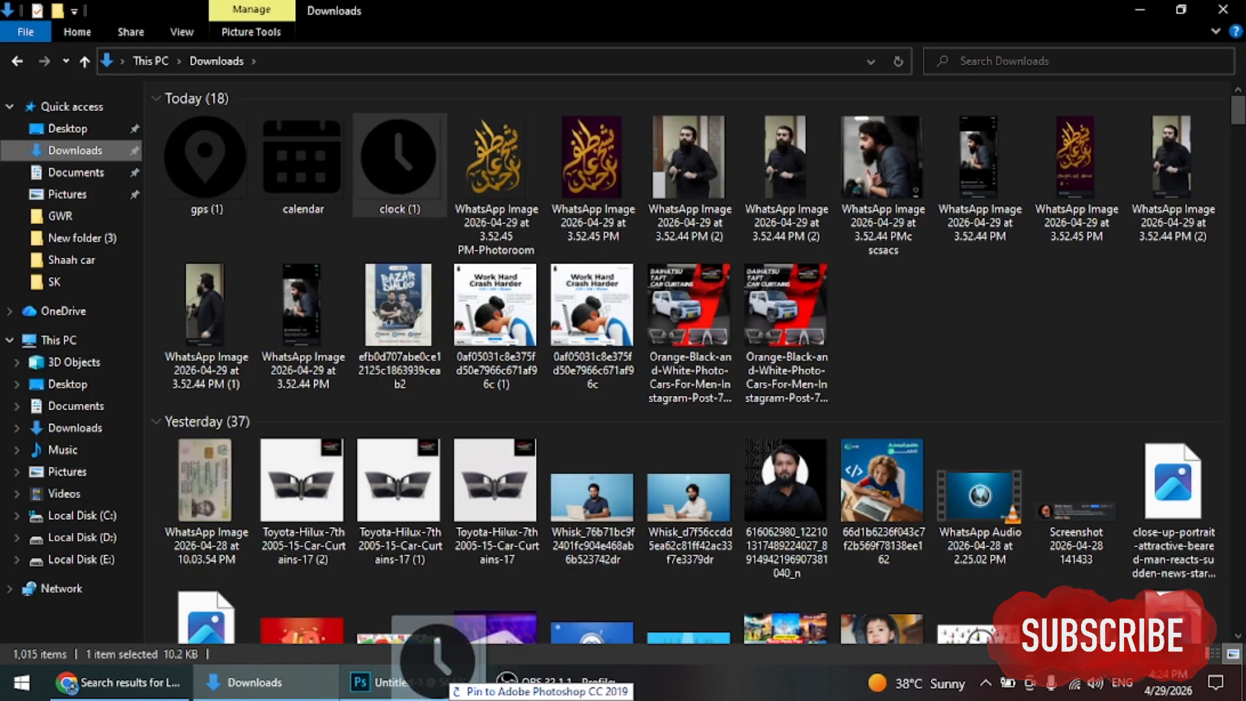
Step: Drag clock.png onto the poster and scale it down to about a quarter size
{"action": "left_click_drag", "start_coordinate": [430, 659], "coordinate": [431, 659]}
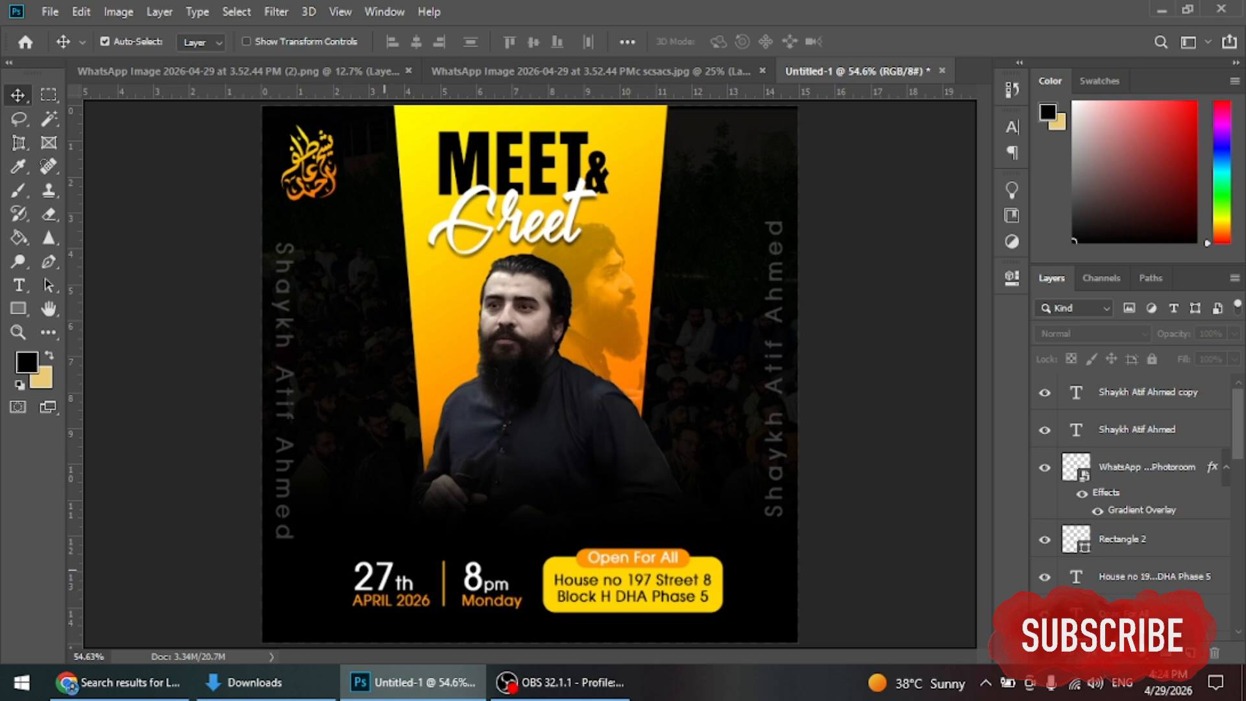
{"action": "left_click_drag", "start_coordinate": [433, 514], "coordinate": [529, 402]}
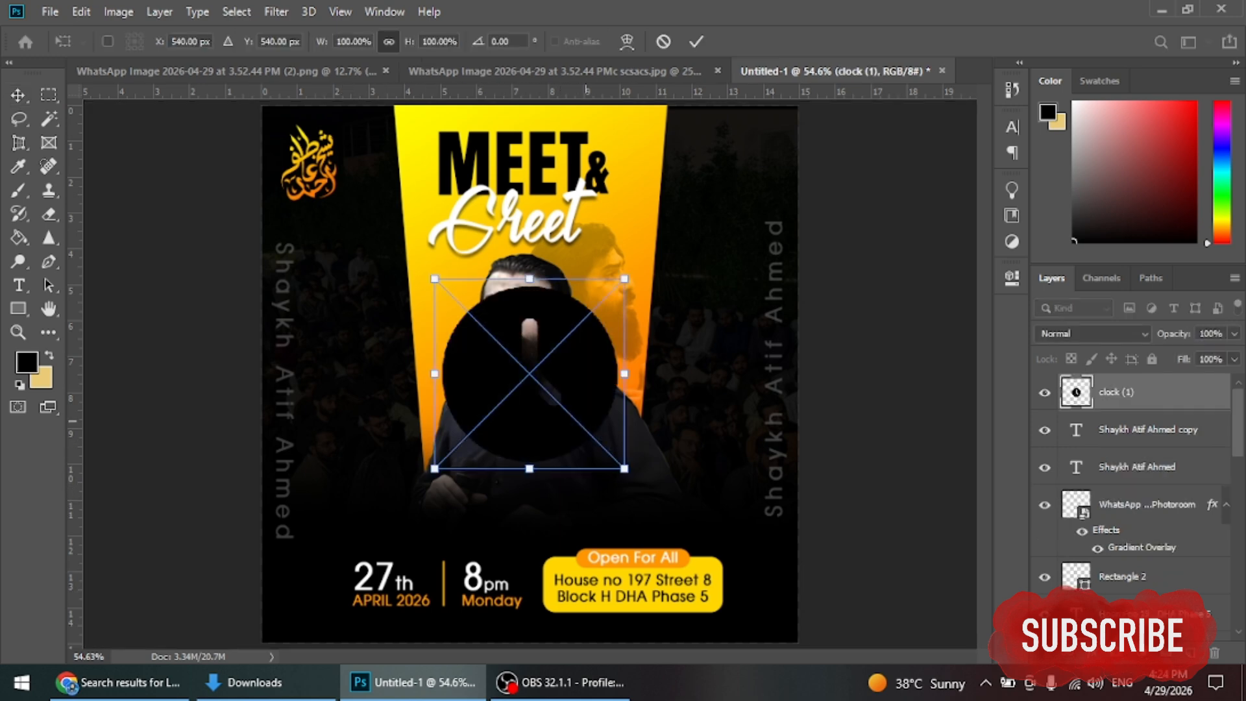
{"action": "left_click_drag", "start_coordinate": [624, 467], "coordinate": [480, 324]}
Step: Confirm the clock placement and turn it white with a #ffffff Color Overlay
{"action": "key", "text": "Return"}
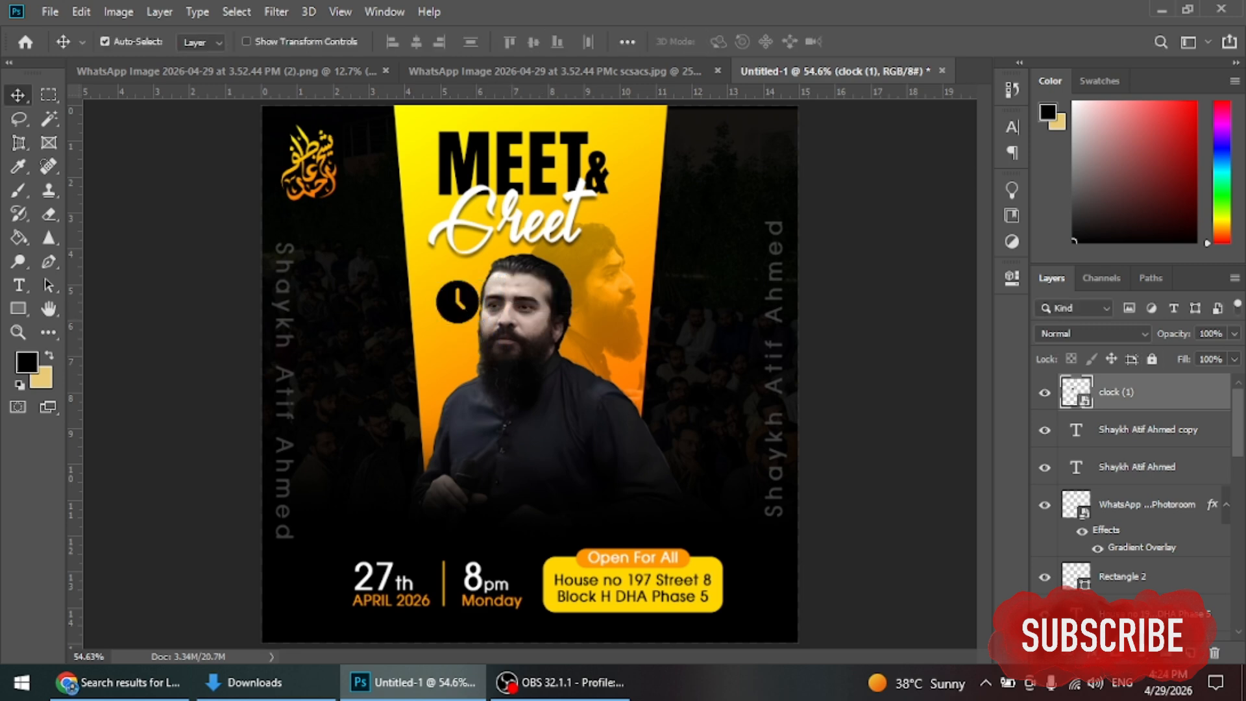
{"action": "double_click", "coordinate": [1142, 392]}
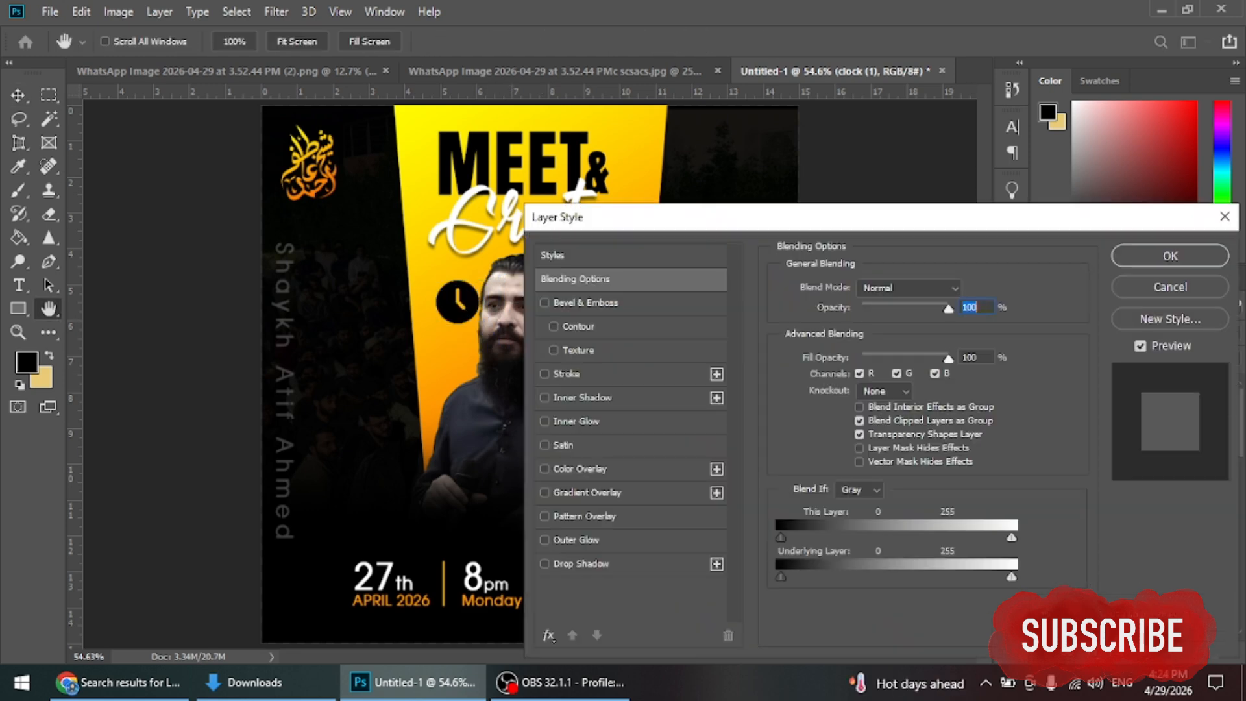
{"action": "left_click", "coordinate": [579, 468]}
{"action": "left_click", "coordinate": [966, 290]}
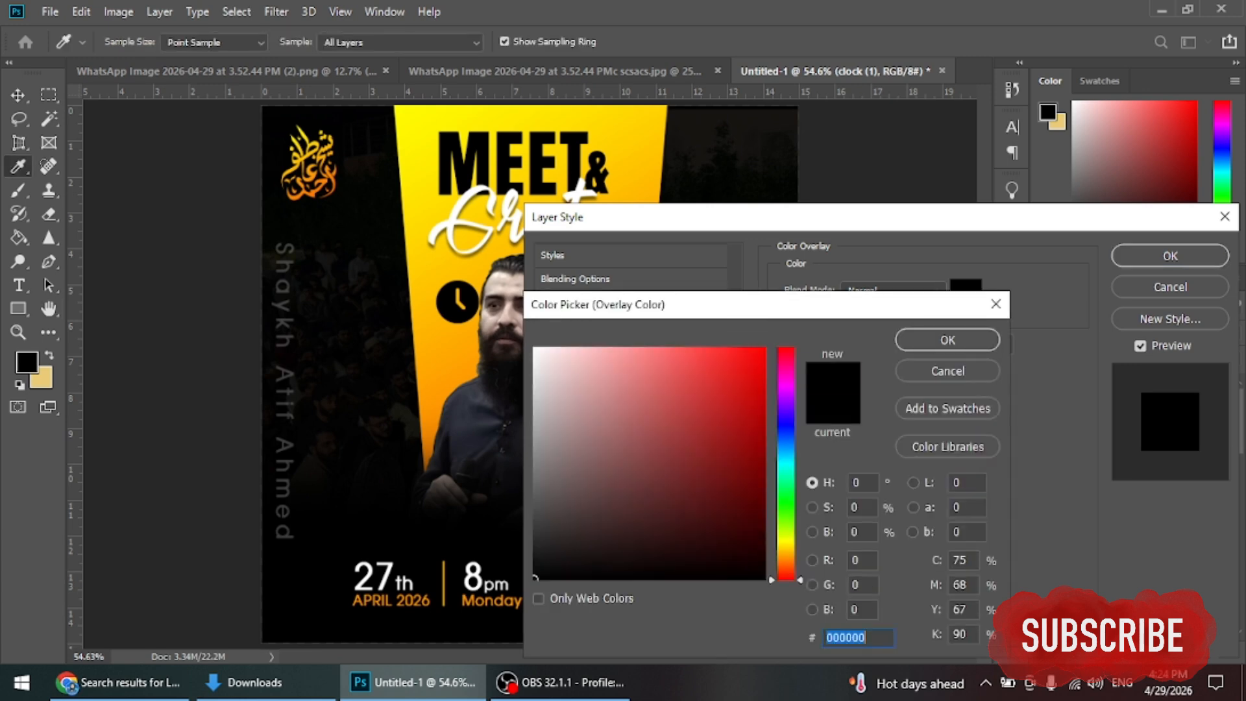
{"action": "type", "text": "ffffff"}
{"action": "left_click", "coordinate": [947, 339]}
{"action": "left_click", "coordinate": [1169, 256]}
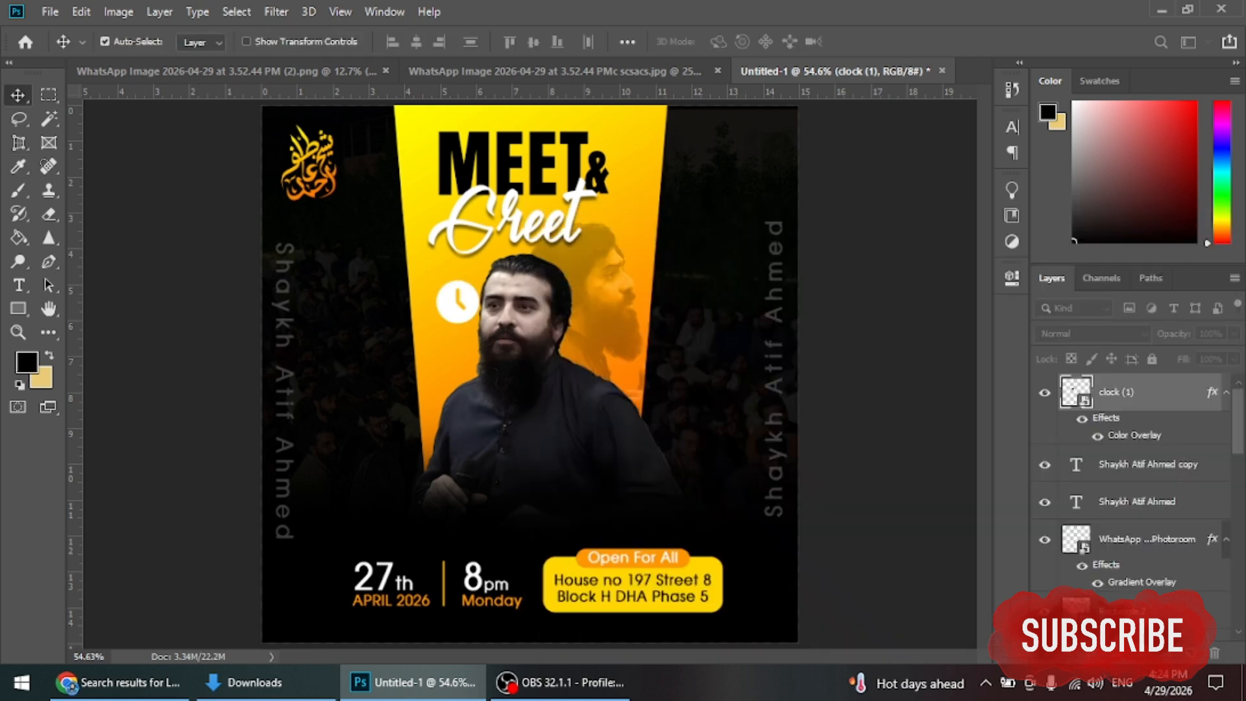
Step: Shift the 27th APRIL 2026 date group slightly left
{"action": "scroll", "coordinate": [507, 587], "scroll_direction": "up", "scroll_amount": 3}
{"action": "scroll", "coordinate": [507, 586], "scroll_direction": "down", "scroll_amount": 1}
{"action": "scroll", "coordinate": [428, 476], "scroll_direction": "left", "scroll_amount": 2}
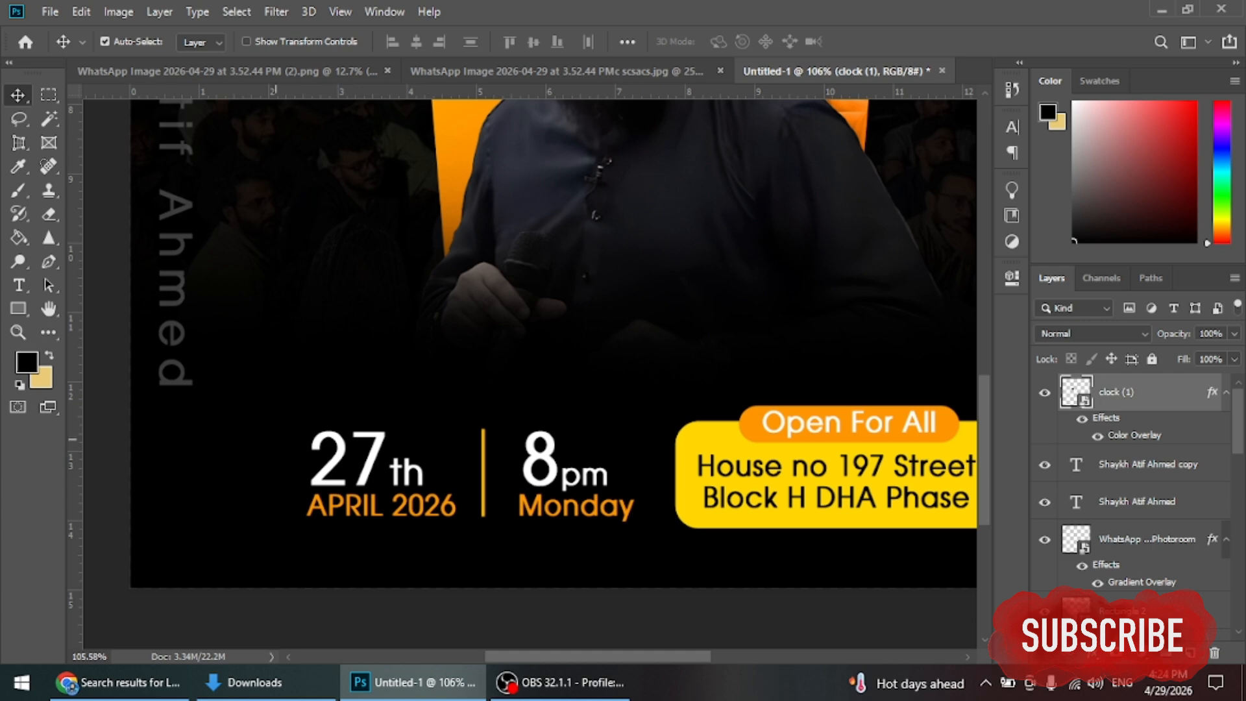
{"action": "left_click_drag", "start_coordinate": [527, 496], "coordinate": [516, 496]}
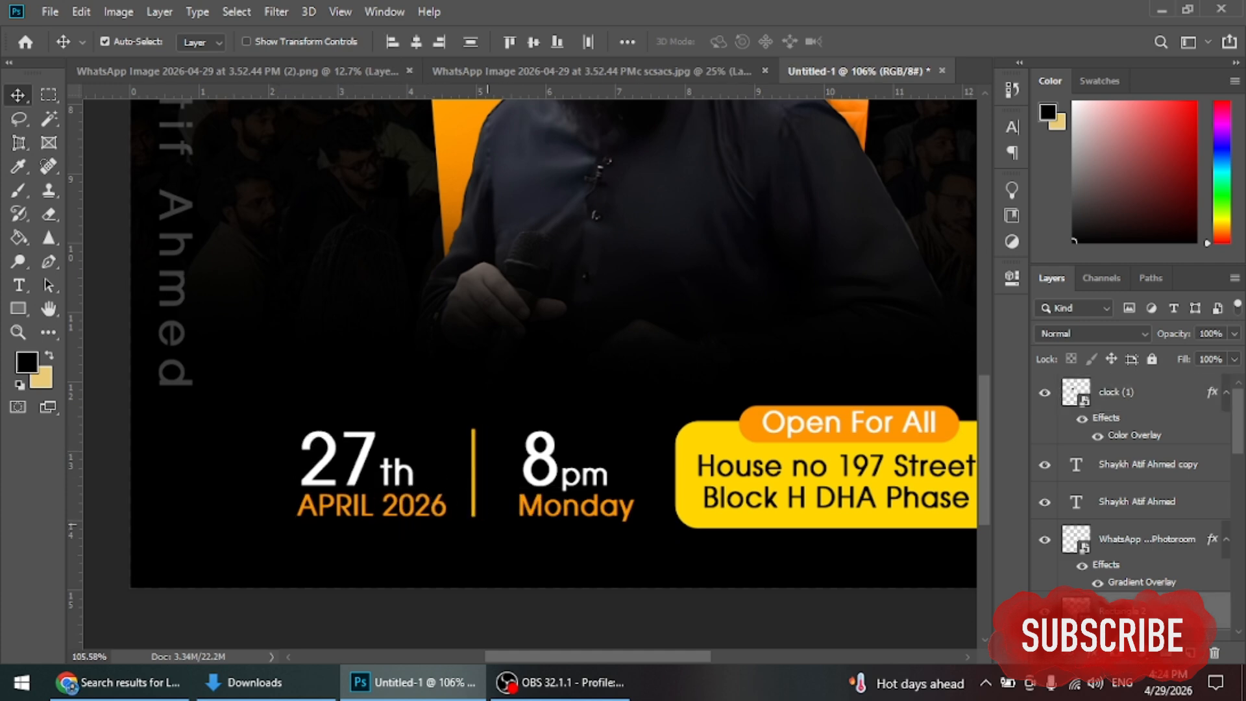
{"action": "key", "text": "shift+Left"}
{"action": "key", "text": "shift+Left"}
{"action": "key", "text": "shift+Left"}
{"action": "key", "text": "shift+Left"}
{"action": "key", "text": "shift+Left"}
{"action": "key", "text": "shift+Left"}
{"action": "key", "text": "shift+Left"}
{"action": "key", "text": "shift+Left"}
{"action": "key", "text": "shift+Left"}
{"action": "key", "text": "shift+Left"}
Step: Move the clock icon beside the 8pm time and shrink it slightly
{"action": "scroll", "coordinate": [552, 373], "scroll_direction": "up", "scroll_amount": 2}
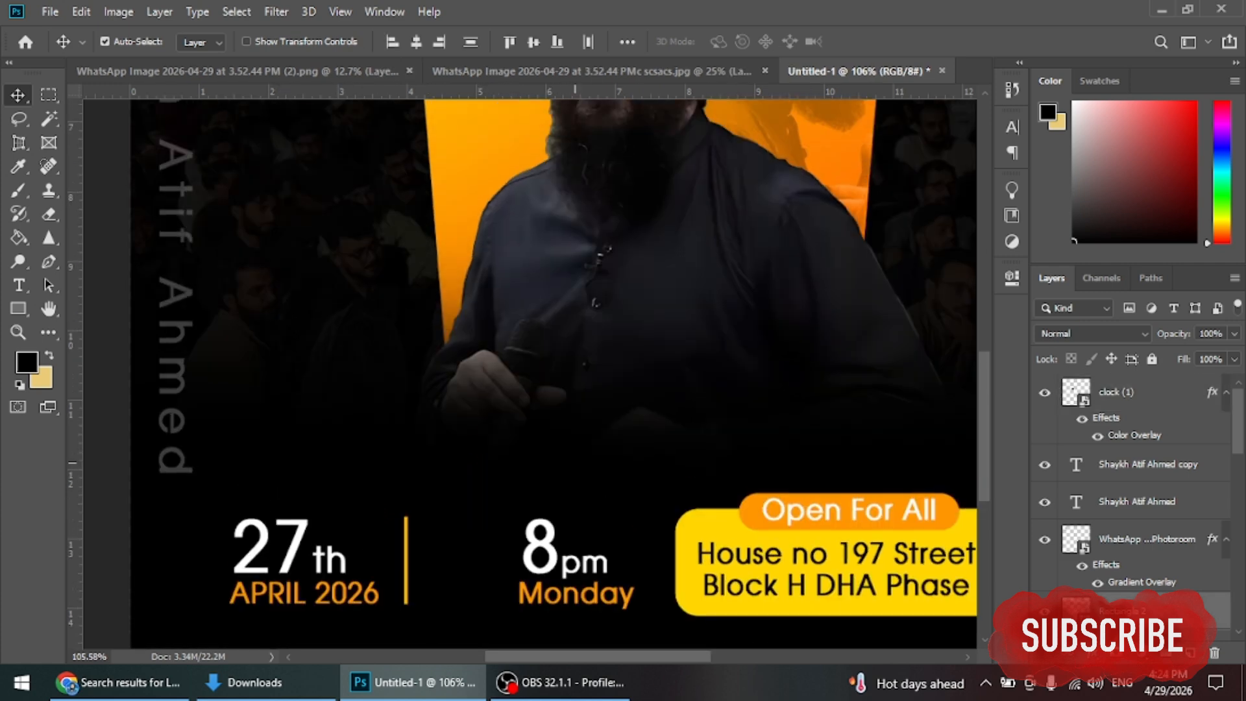
{"action": "scroll", "coordinate": [575, 461], "scroll_direction": "up", "scroll_amount": 1}
{"action": "scroll", "coordinate": [574, 462], "scroll_direction": "down", "scroll_amount": 2}
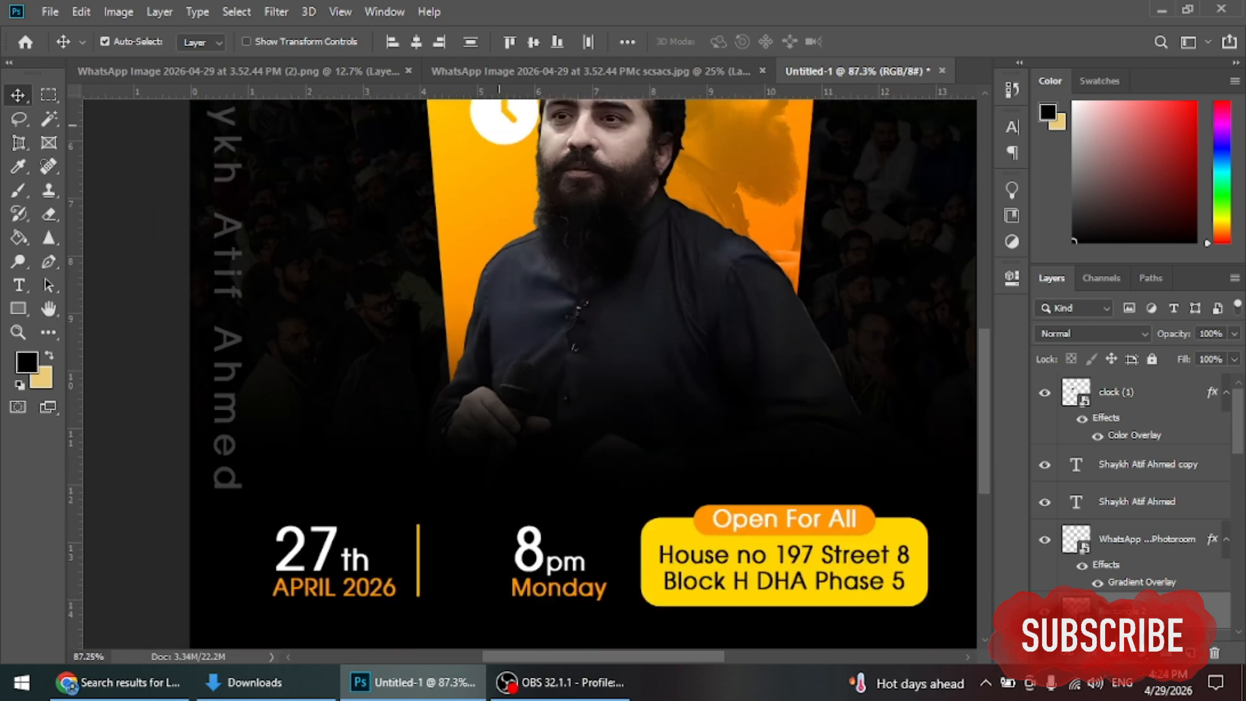
{"action": "left_click_drag", "start_coordinate": [506, 124], "coordinate": [461, 559]}
{"action": "scroll", "coordinate": [462, 560], "scroll_direction": "down", "scroll_amount": 2}
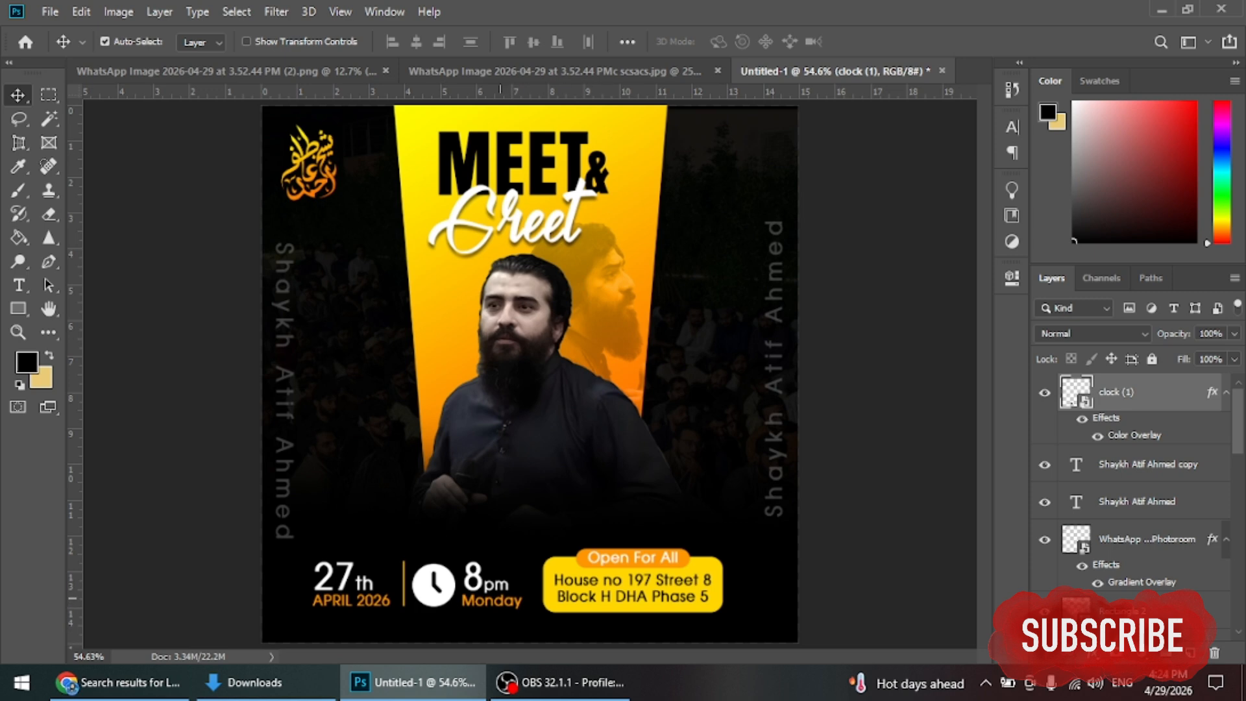
{"action": "scroll", "coordinate": [420, 593], "scroll_direction": "up", "scroll_amount": 3}
{"action": "key", "text": "ctrl+t"}
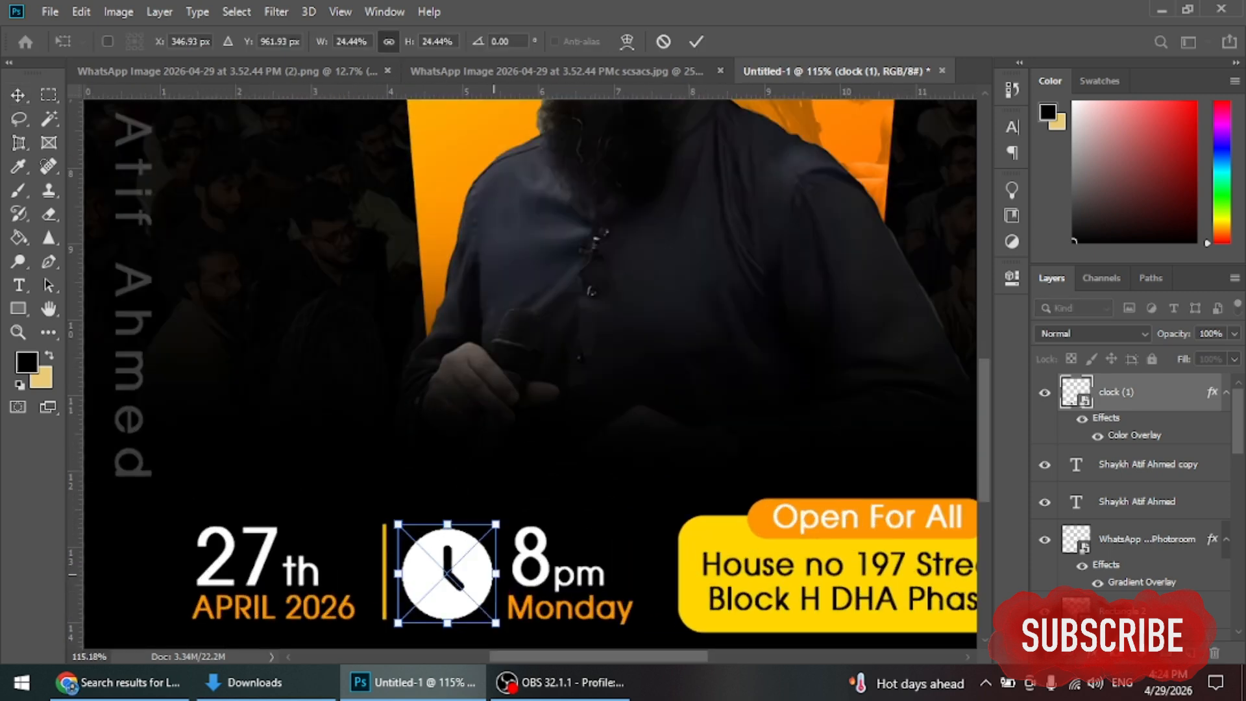
{"action": "mouse_move", "coordinate": [495, 572]}
{"action": "left_mouse_down"}
{"action": "mouse_move", "coordinate": [459, 558]}
{"action": "mouse_move", "coordinate": [490, 585]}
{"action": "left_mouse_up"}
{"action": "key", "text": "Return"}
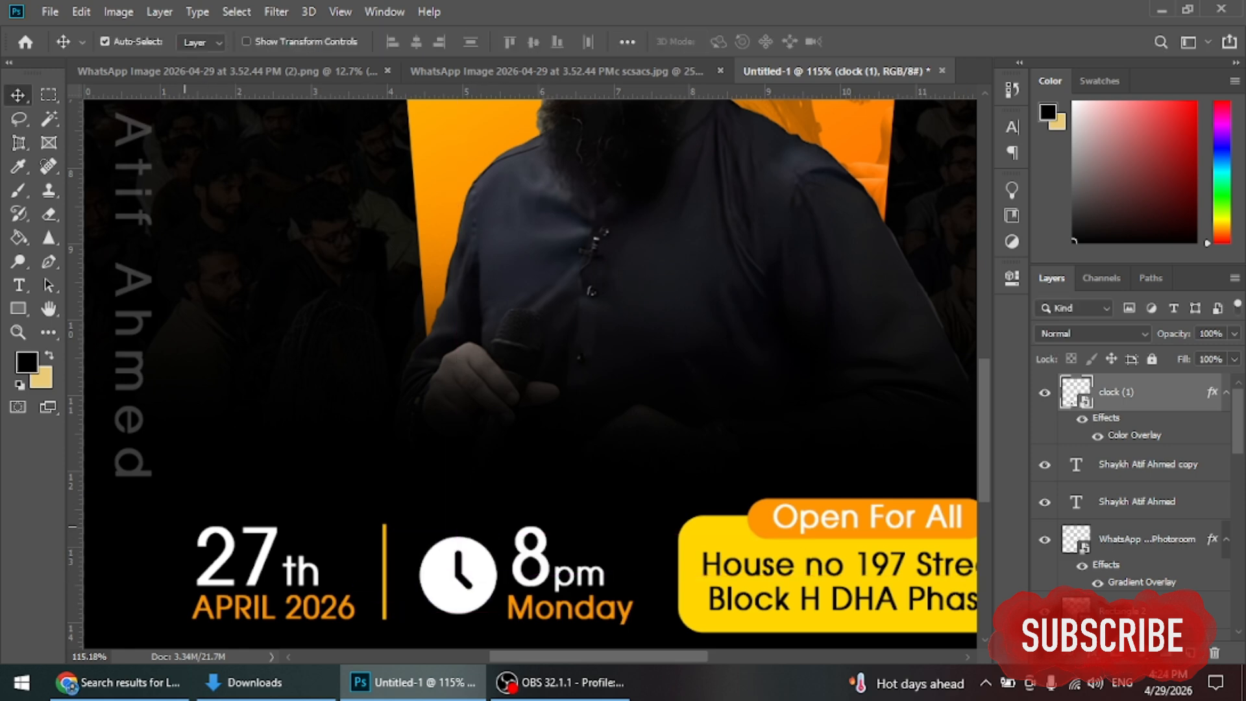
Step: Nudge the date text right and drag the calendar icon from Downloads onto the poster
{"action": "left_click_drag", "start_coordinate": [308, 567], "coordinate": [493, 617]}
{"action": "scroll", "coordinate": [451, 550], "scroll_direction": "down", "scroll_amount": 3}
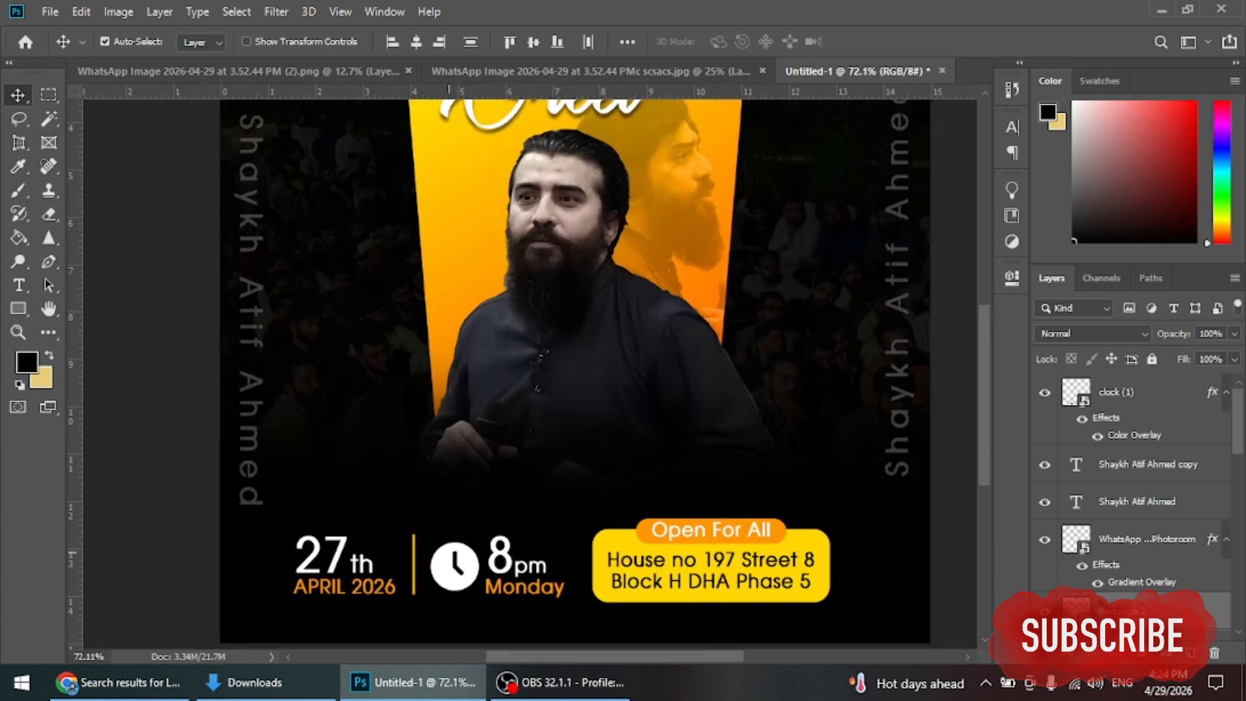
{"action": "left_click", "coordinate": [255, 681]}
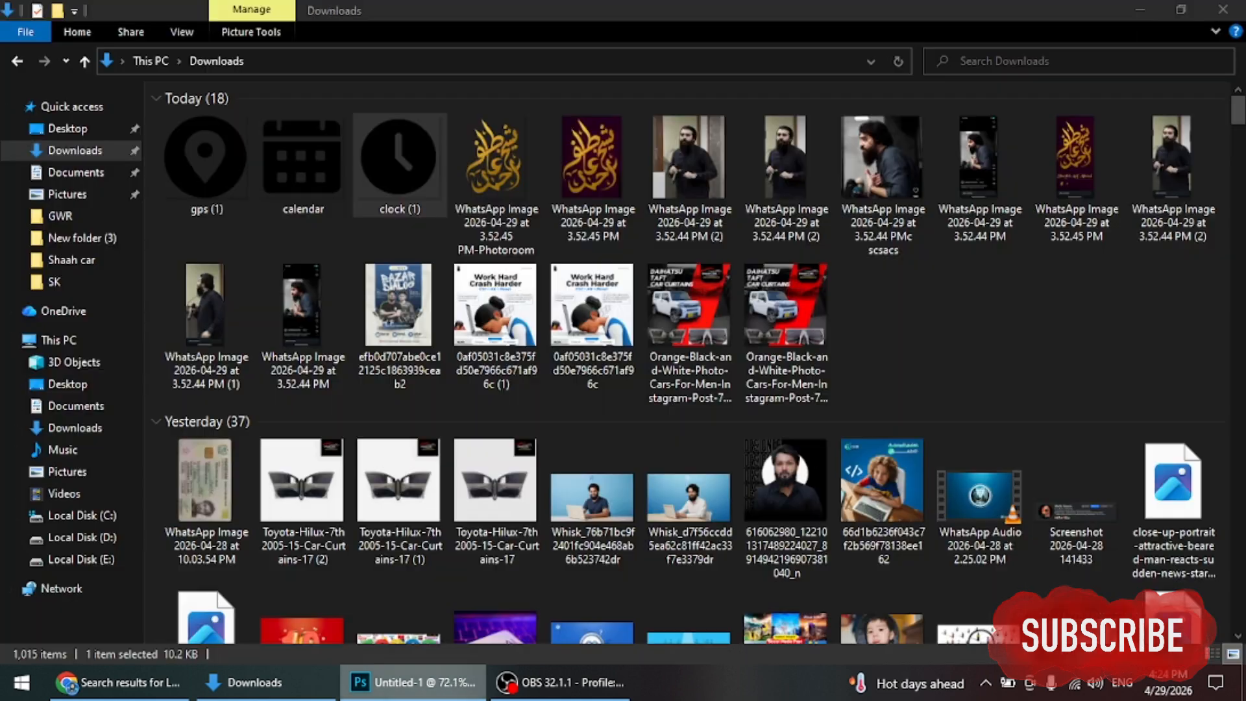
{"action": "left_click_drag", "start_coordinate": [303, 159], "coordinate": [609, 346]}
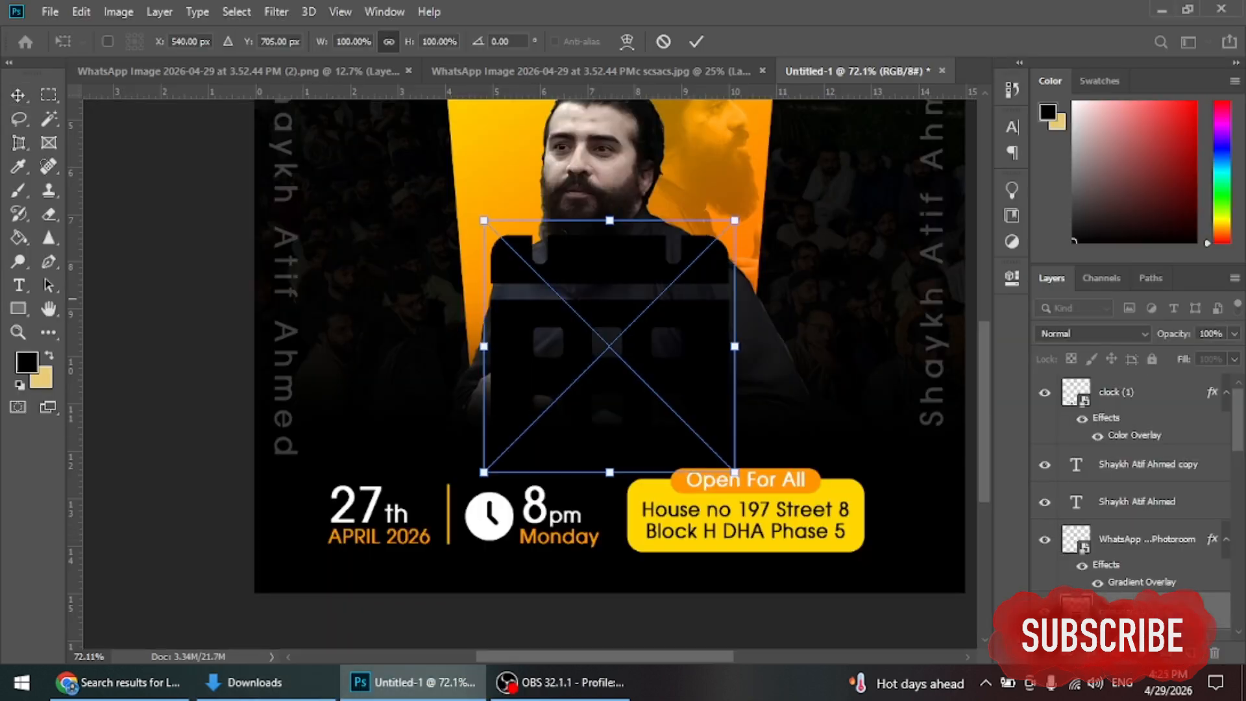
Step: Place the calendar icon and turn it white with a Color Overlay
{"action": "key", "text": "Return"}
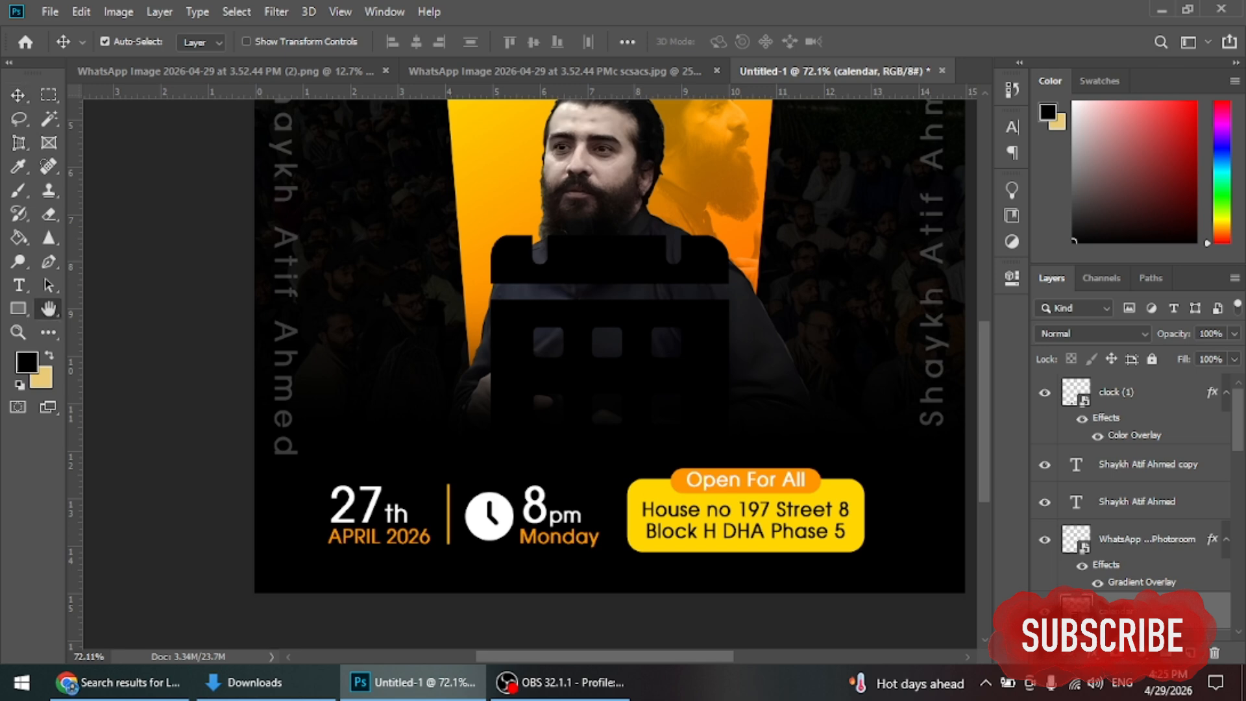
{"action": "left_click", "coordinate": [579, 469]}
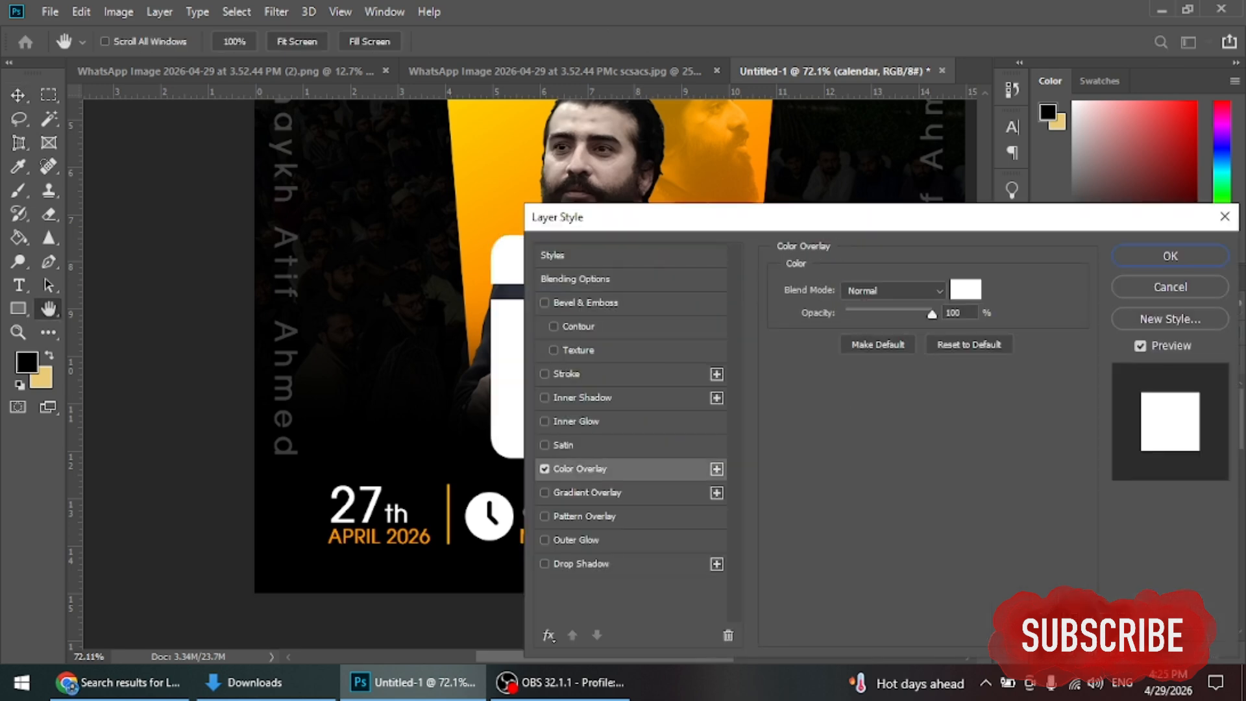
{"action": "left_click", "coordinate": [1170, 256]}
Step: Scale the calendar down and set it left of the 27th APRIL 2026 date
{"action": "key", "text": "v"}
{"action": "key", "text": "ctrl+t"}
{"action": "left_click_drag", "start_coordinate": [812, 218], "coordinate": [318, 491]}
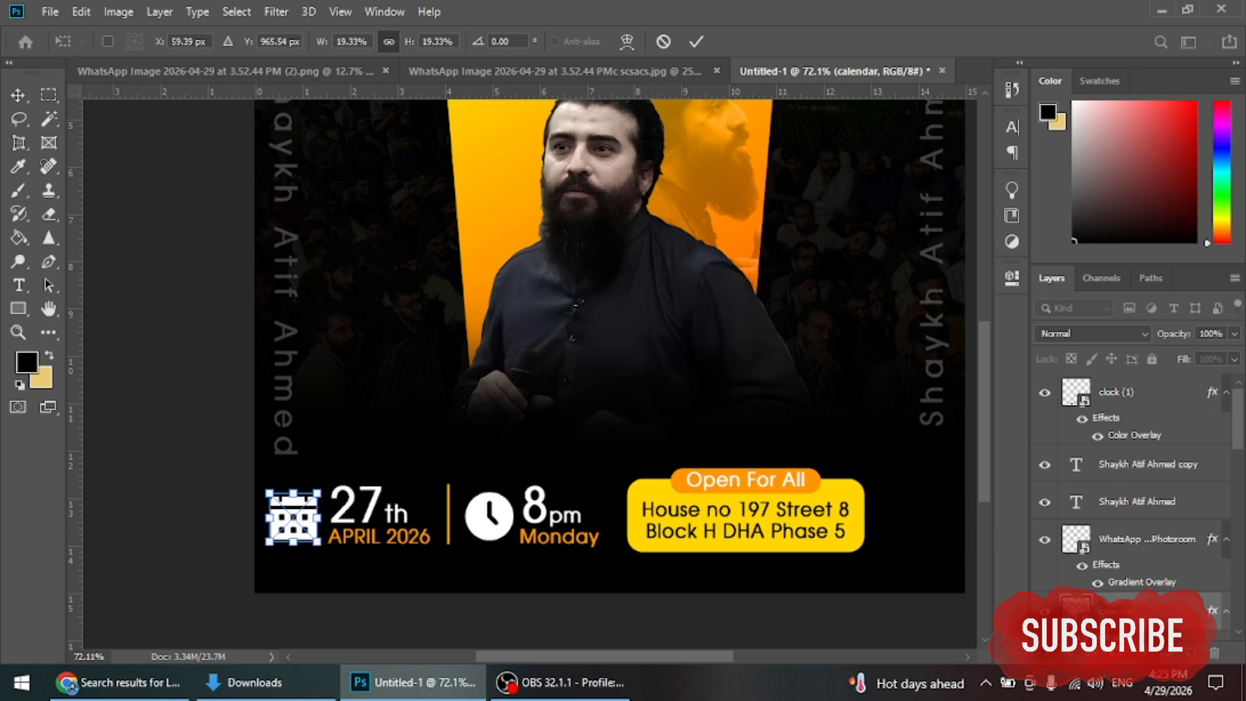
{"action": "left_click", "coordinate": [696, 41]}
Step: Shrink the 27th and APRIL 2026 date text layers together to about 63%
{"action": "scroll", "coordinate": [529, 343], "scroll_direction": "down", "scroll_amount": 2}
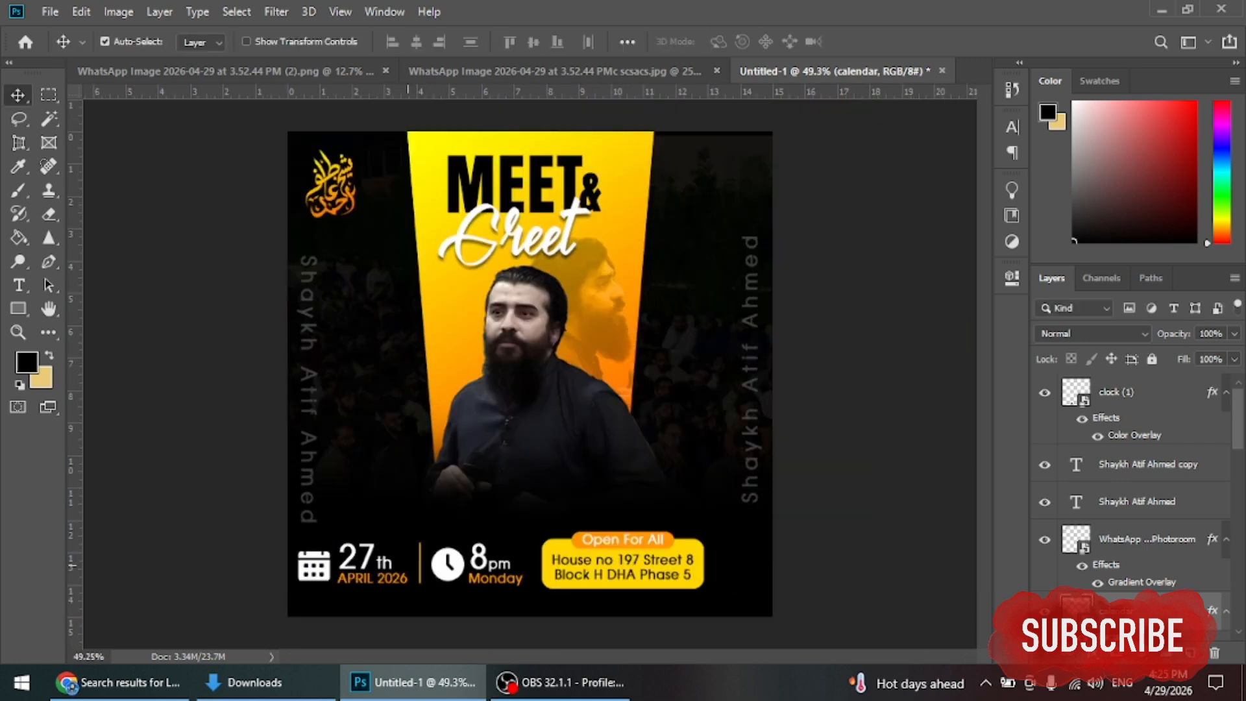
{"action": "scroll", "coordinate": [326, 591], "scroll_direction": "up", "scroll_amount": 5}
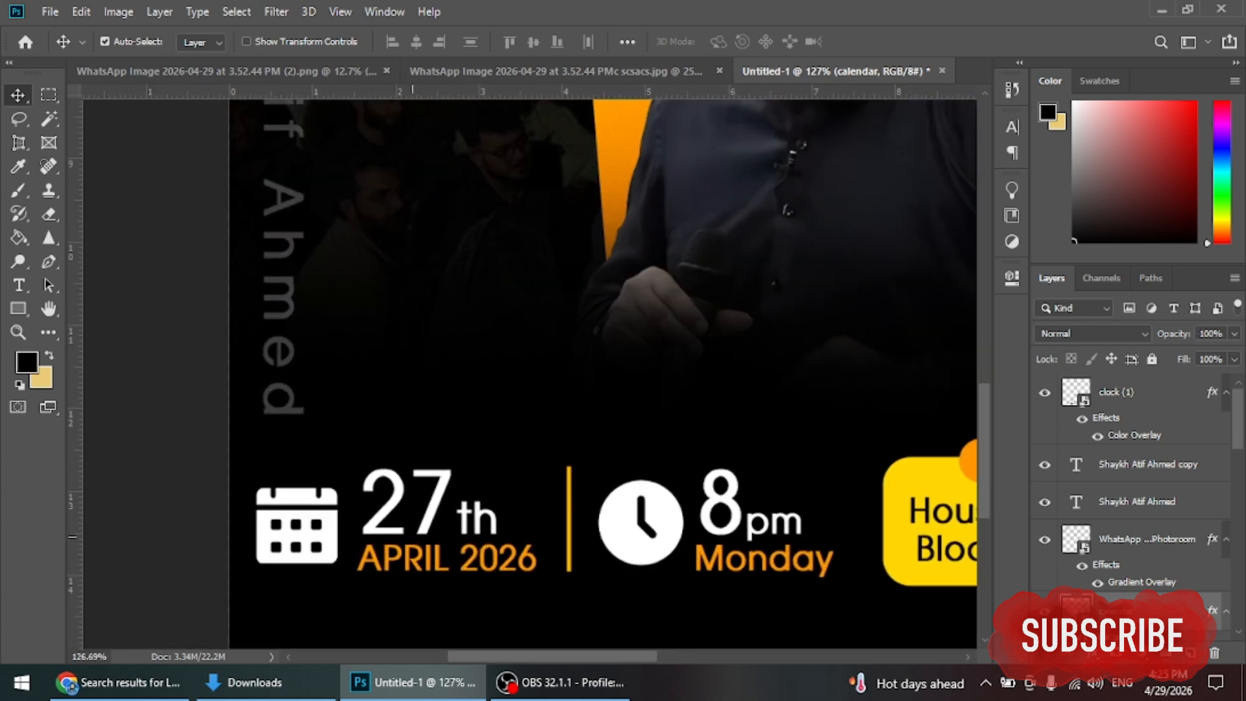
{"action": "left_click_drag", "start_coordinate": [418, 439], "coordinate": [512, 568]}
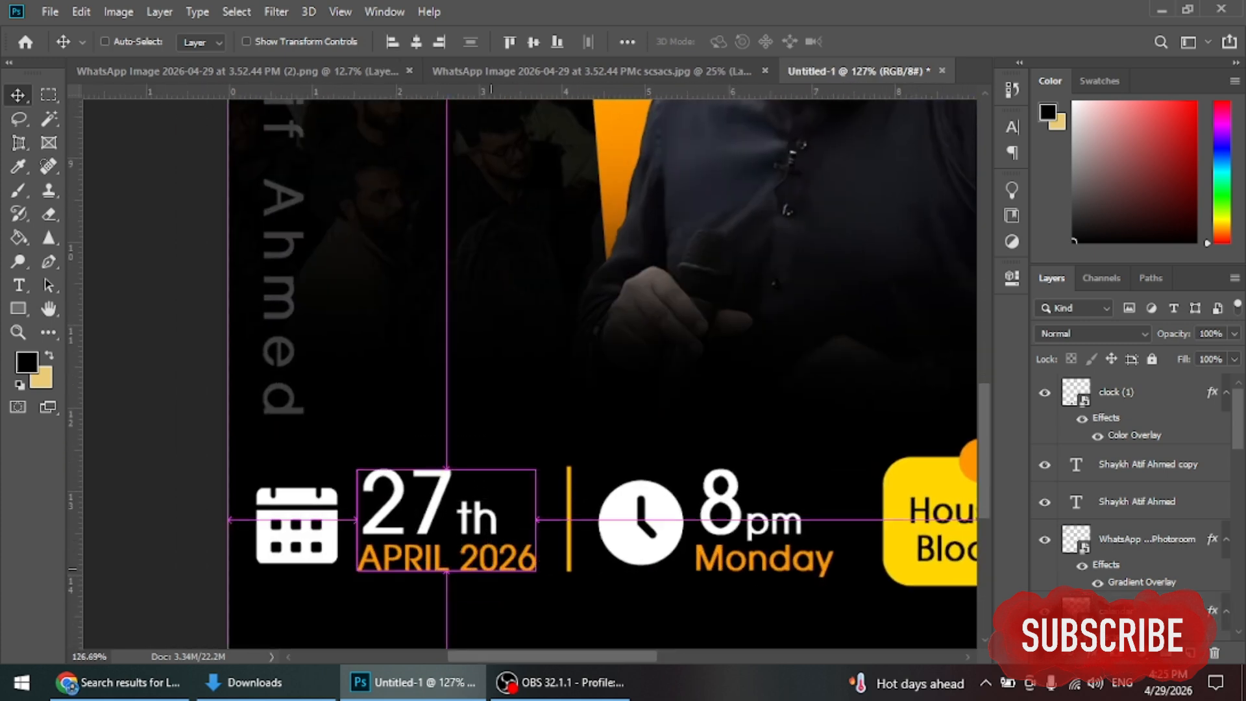
{"action": "key", "text": "ctrl+t"}
{"action": "left_click_drag", "start_coordinate": [534, 519], "coordinate": [531, 519]}
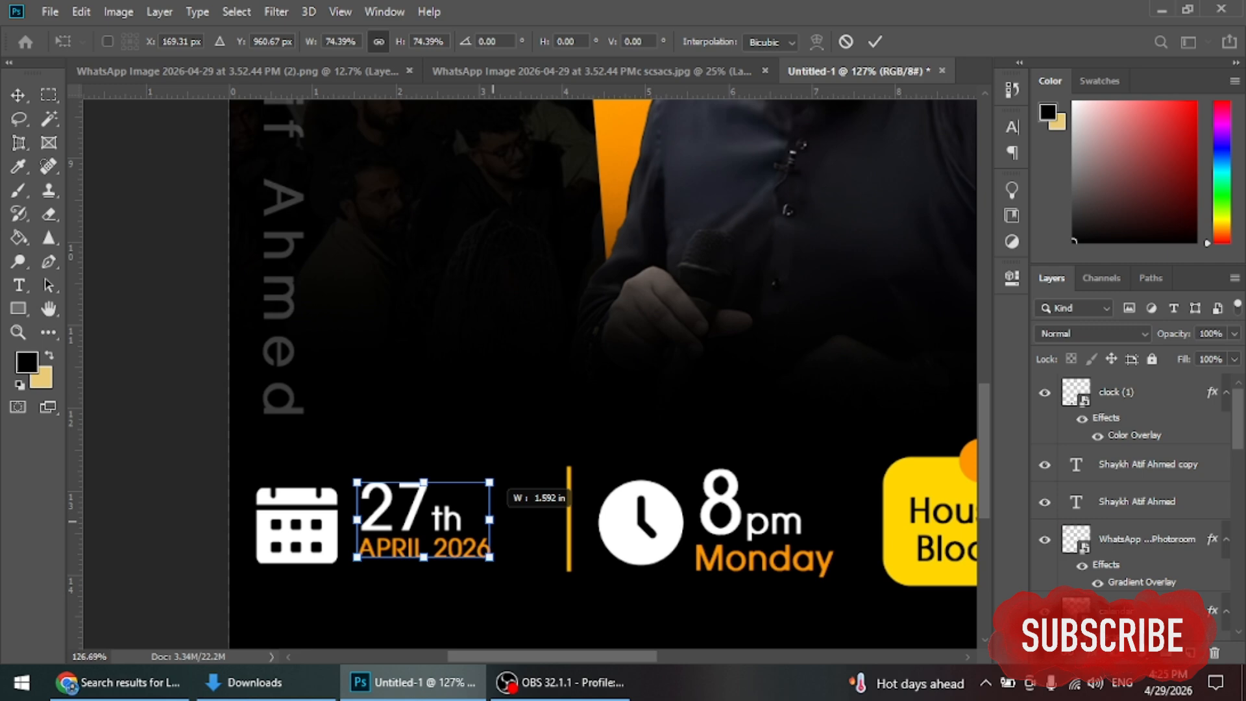
{"action": "left_click_drag", "start_coordinate": [489, 519], "coordinate": [468, 519]}
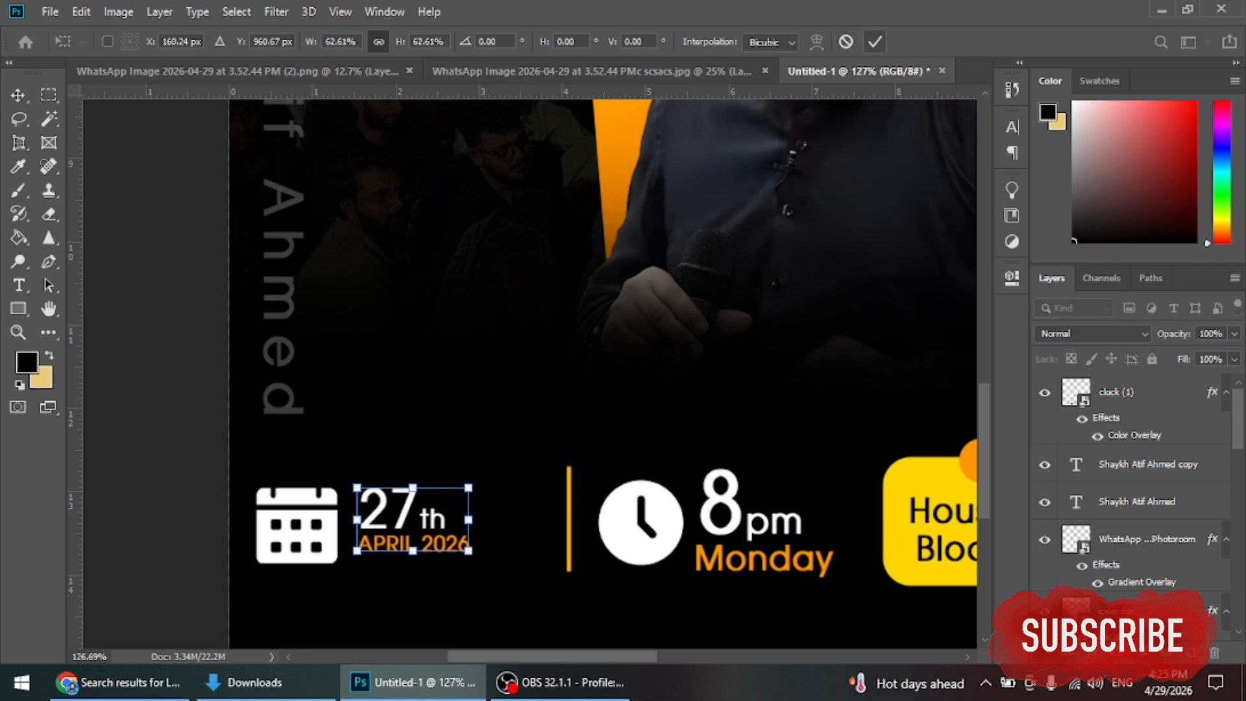
{"action": "key", "text": "Return"}
Step: Enlarge the date text back up to match the calendar icon's size
{"action": "scroll", "coordinate": [422, 519], "scroll_direction": "down", "scroll_amount": 3}
{"action": "scroll", "coordinate": [441, 513], "scroll_direction": "up", "scroll_amount": 2}
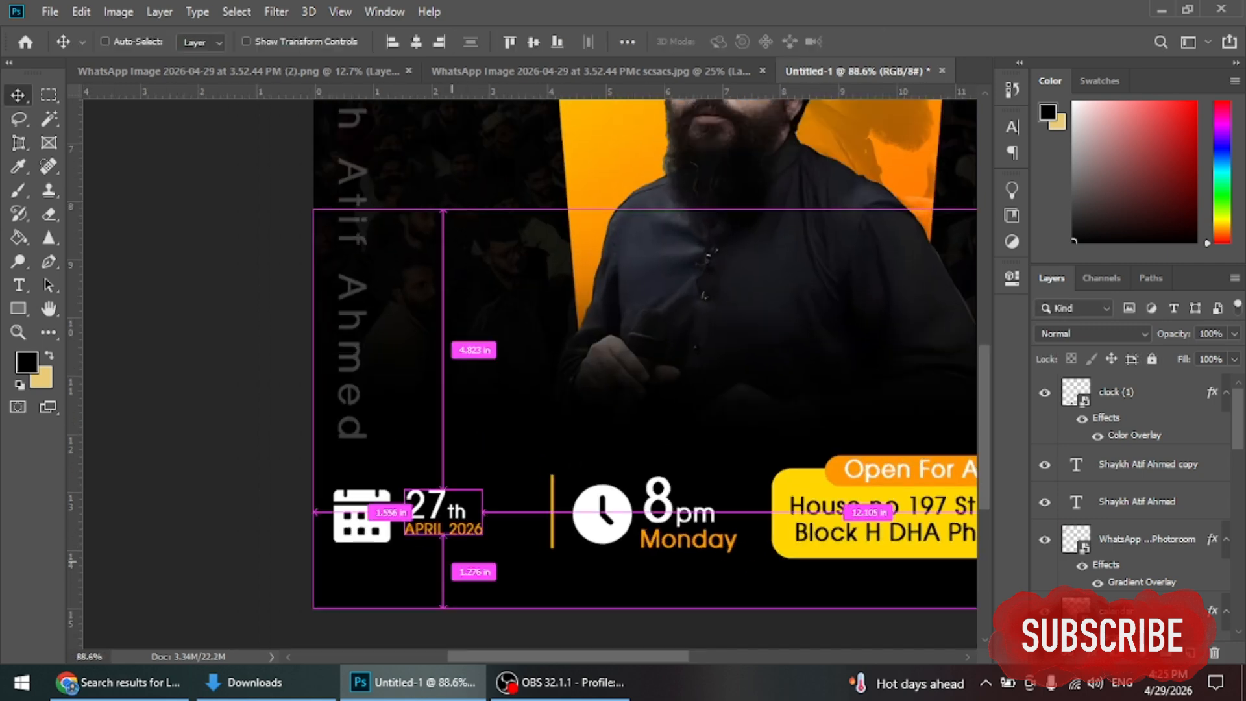
{"action": "key", "text": "ctrl+t"}
{"action": "left_click_drag", "start_coordinate": [482, 536], "coordinate": [454, 511]}
{"action": "key", "text": "Return"}
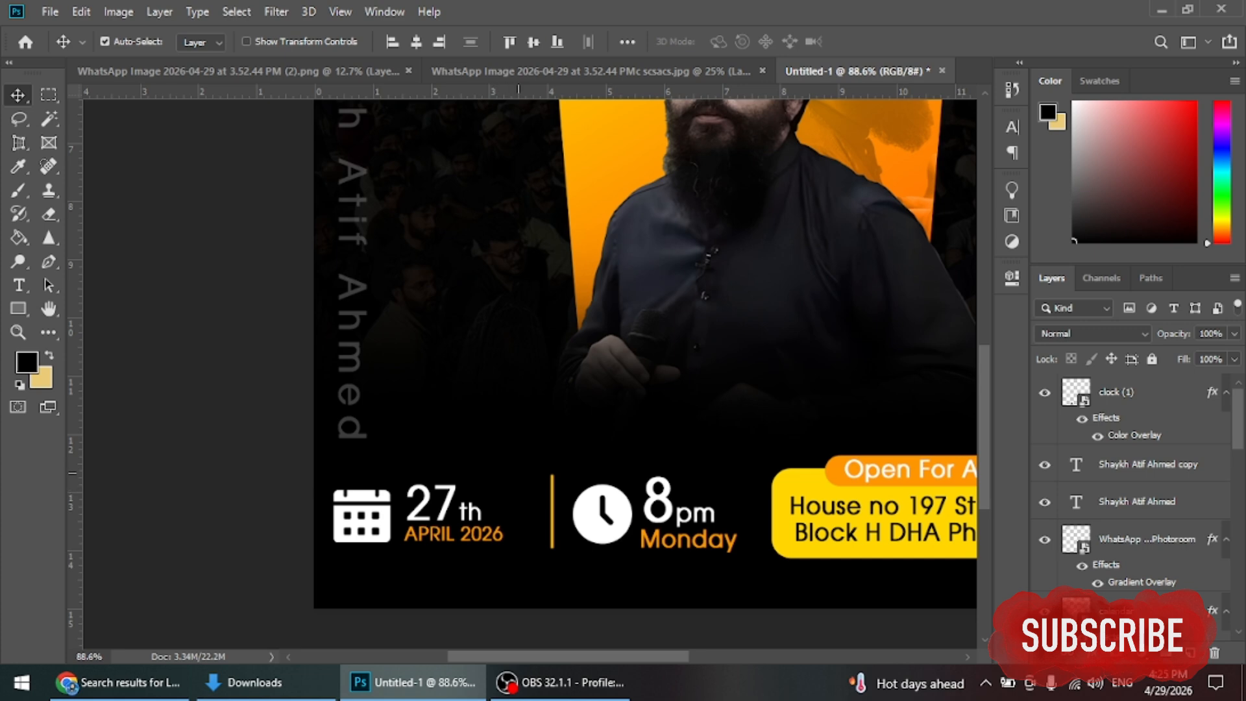
{"action": "left_click", "coordinate": [571, 506]}
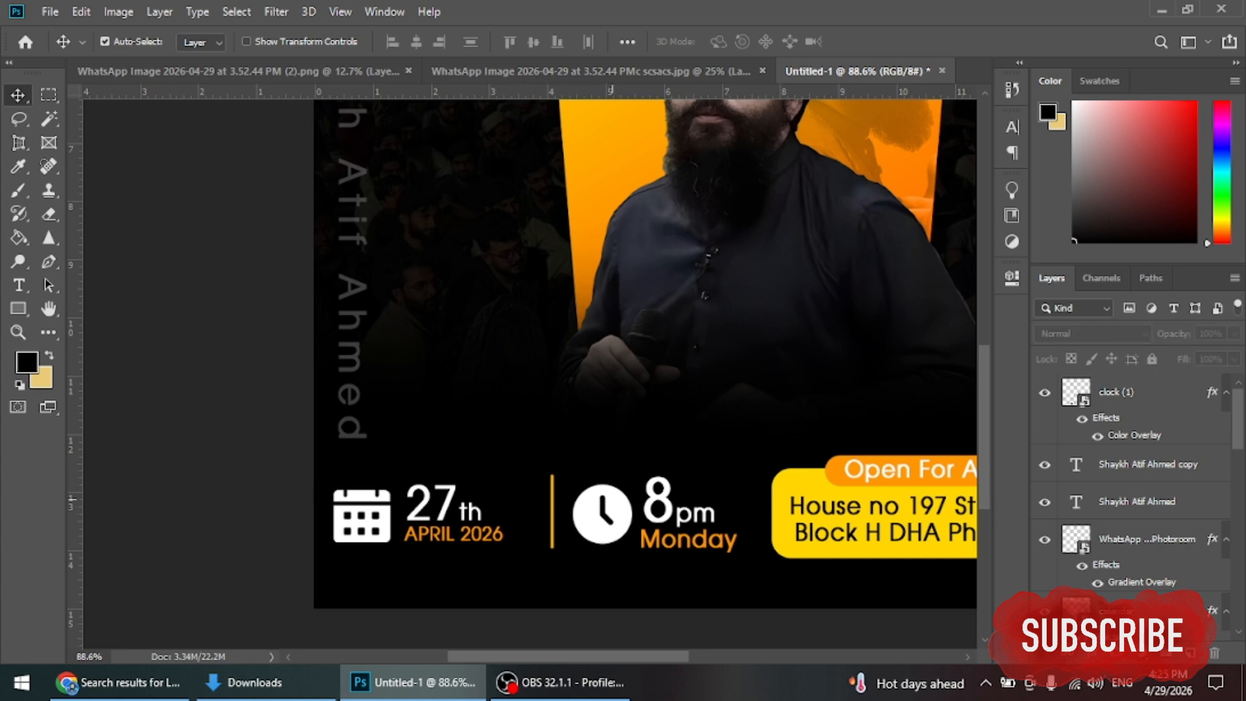
Step: Scale the clock icon down slightly
{"action": "left_click", "coordinate": [600, 513]}
{"action": "key", "text": "ctrl+t"}
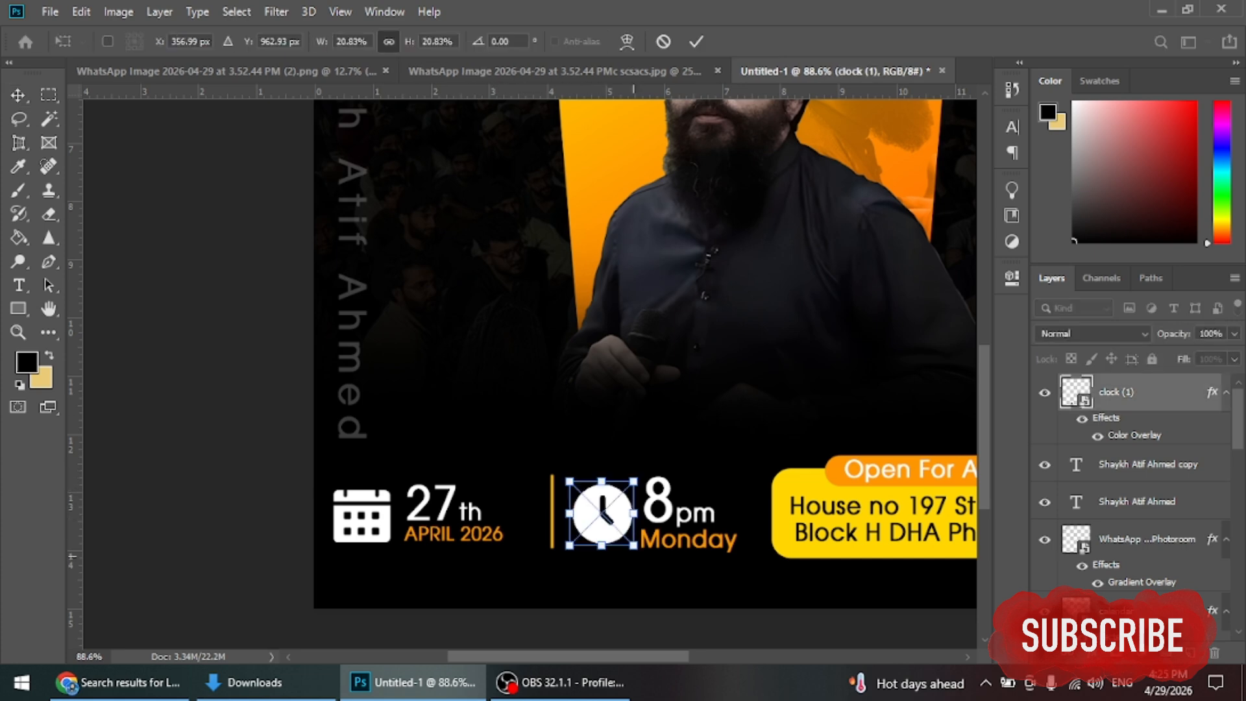
{"action": "left_click_drag", "start_coordinate": [629, 541], "coordinate": [629, 540]}
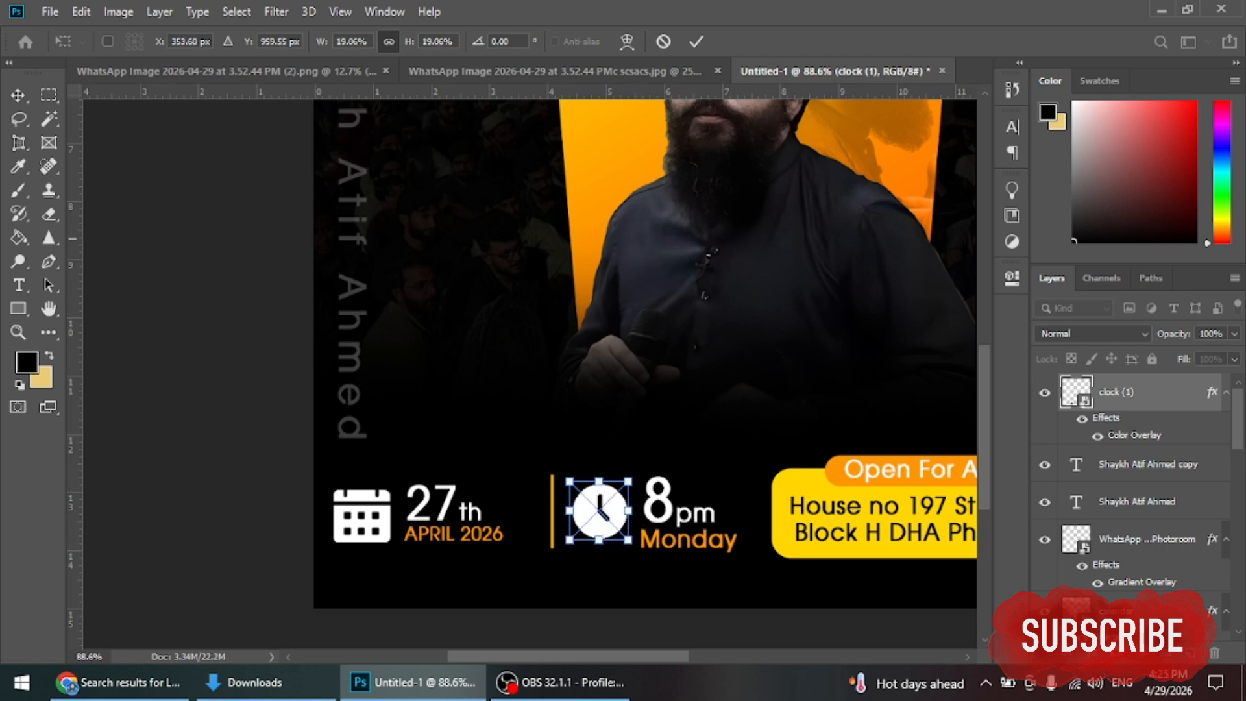
{"action": "key", "text": "Return"}
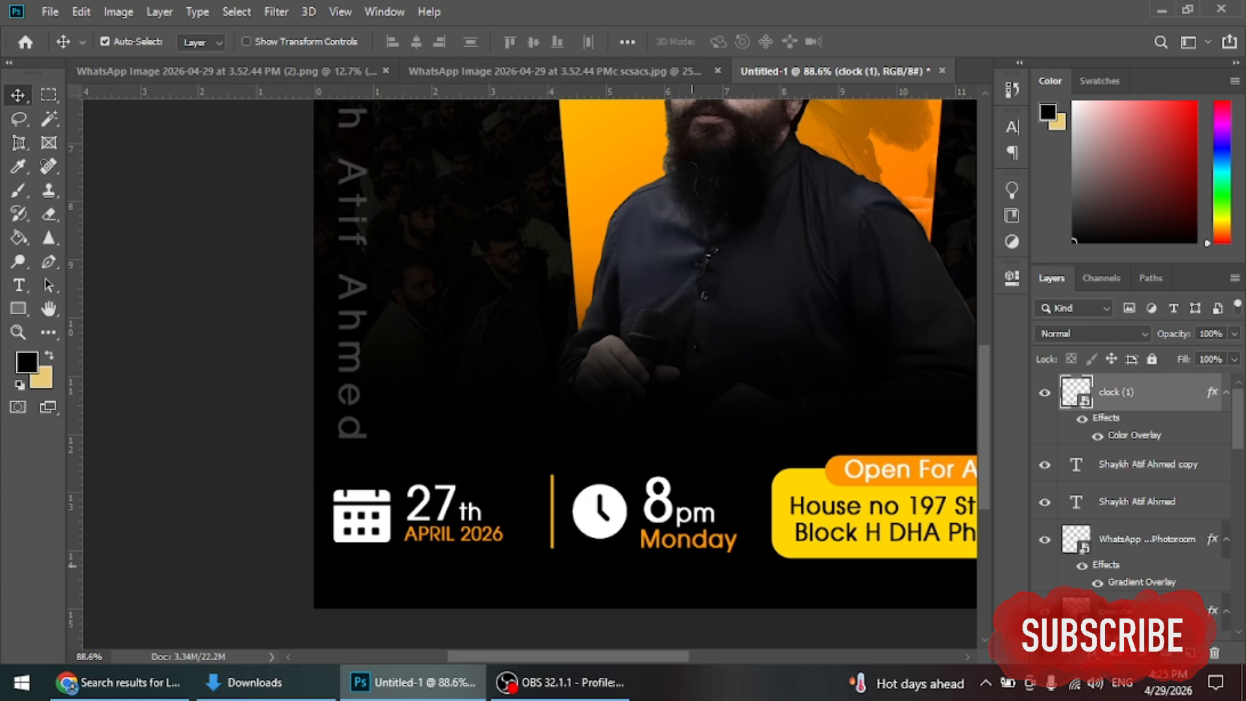
Step: Shrink the 8pm Monday text to about 79% and shift it and the clock left toward the divider
{"action": "left_click", "coordinate": [688, 513]}
{"action": "key", "text": "ctrl+t"}
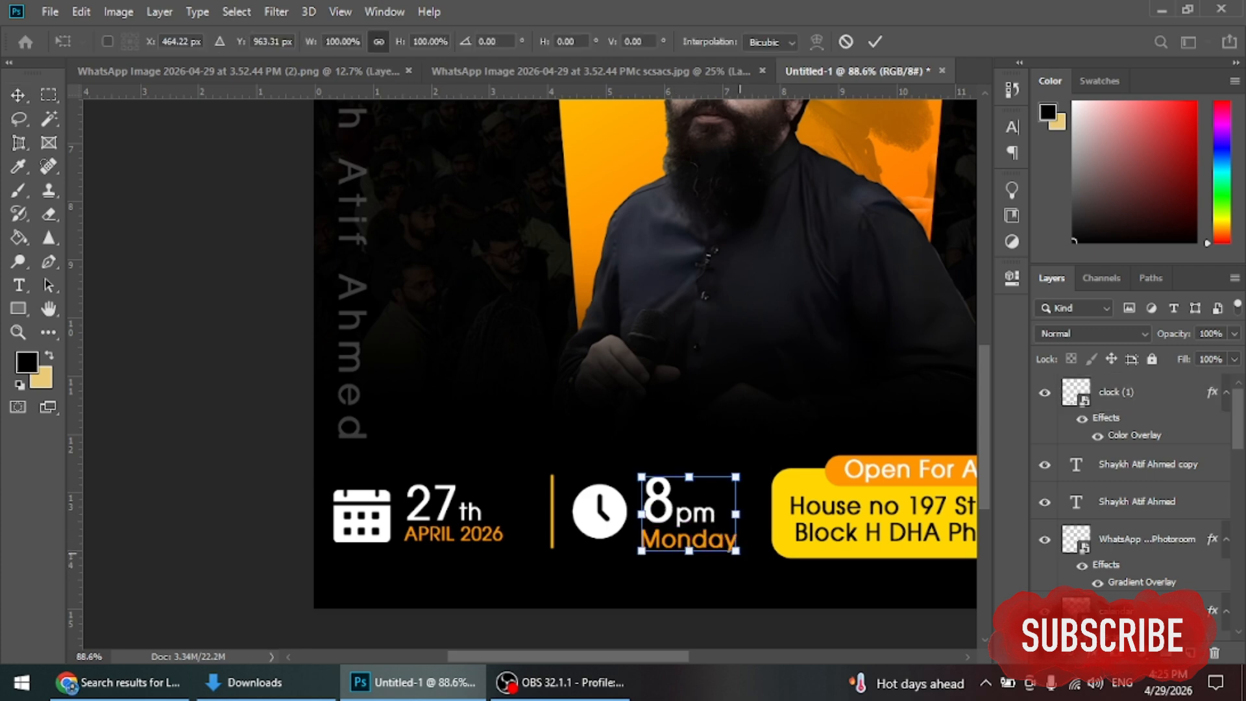
{"action": "left_click_drag", "start_coordinate": [735, 551], "coordinate": [717, 536]}
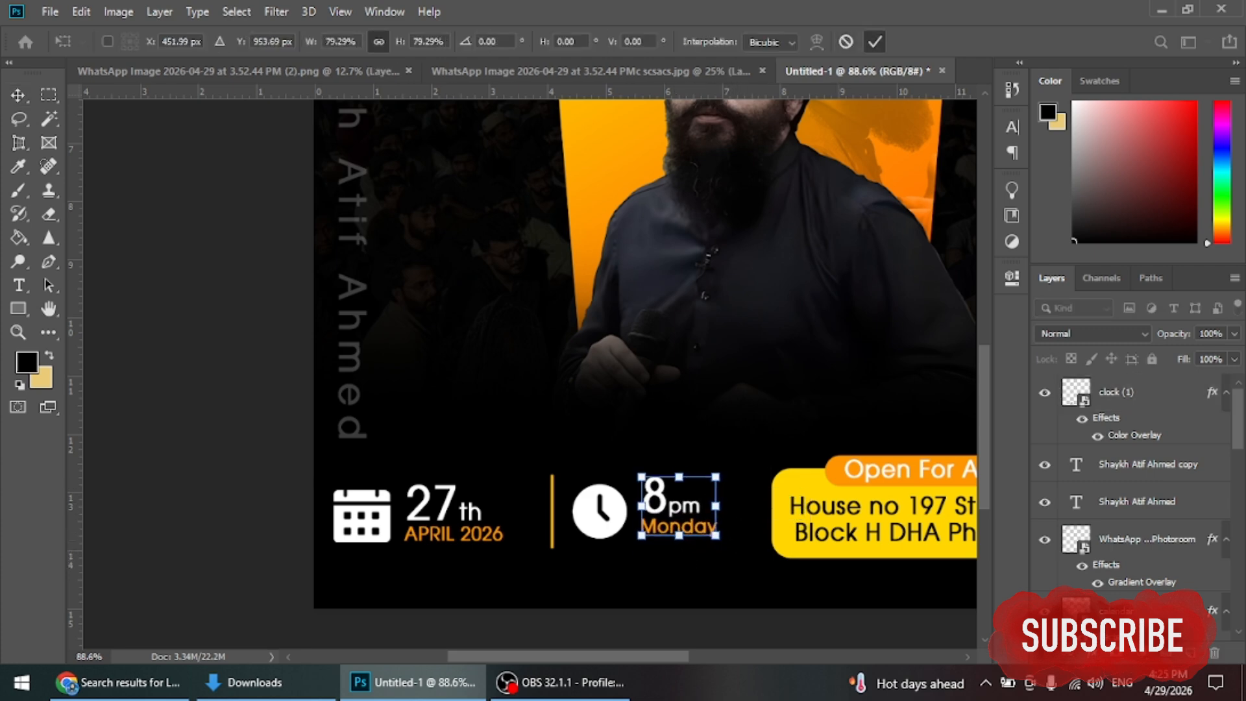
{"action": "key", "text": "Return"}
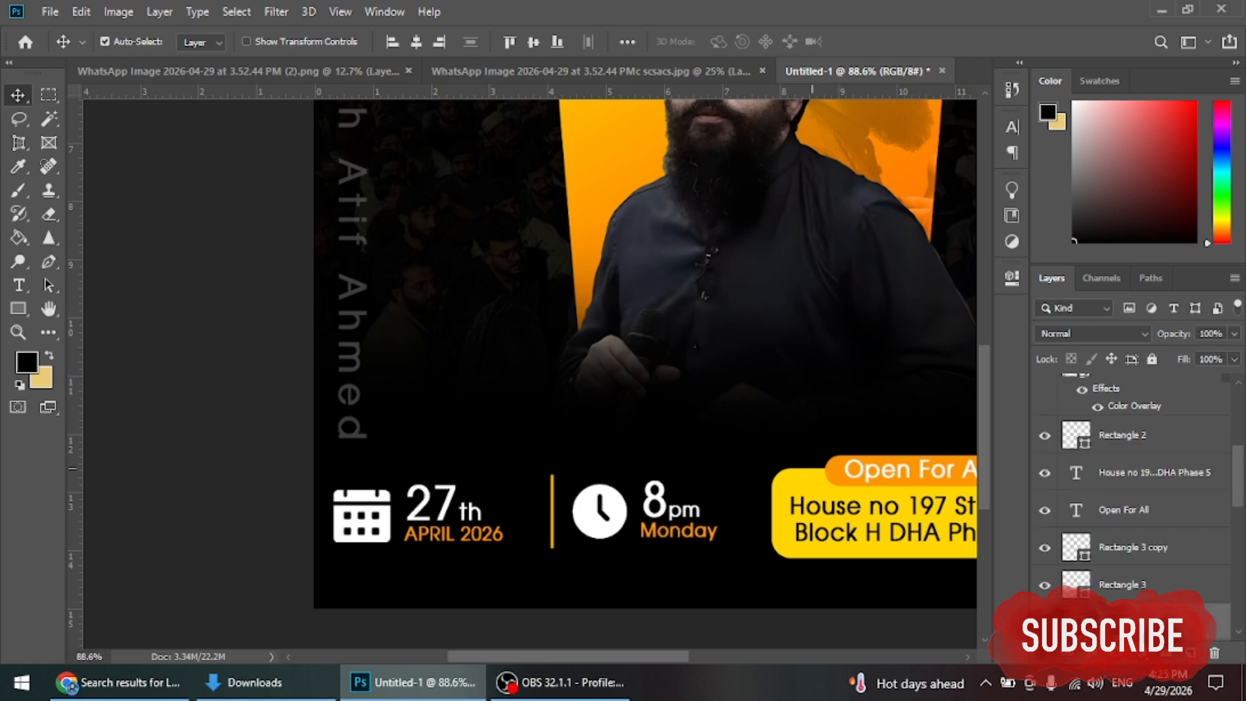
{"action": "left_click_drag", "start_coordinate": [641, 539], "coordinate": [759, 467]}
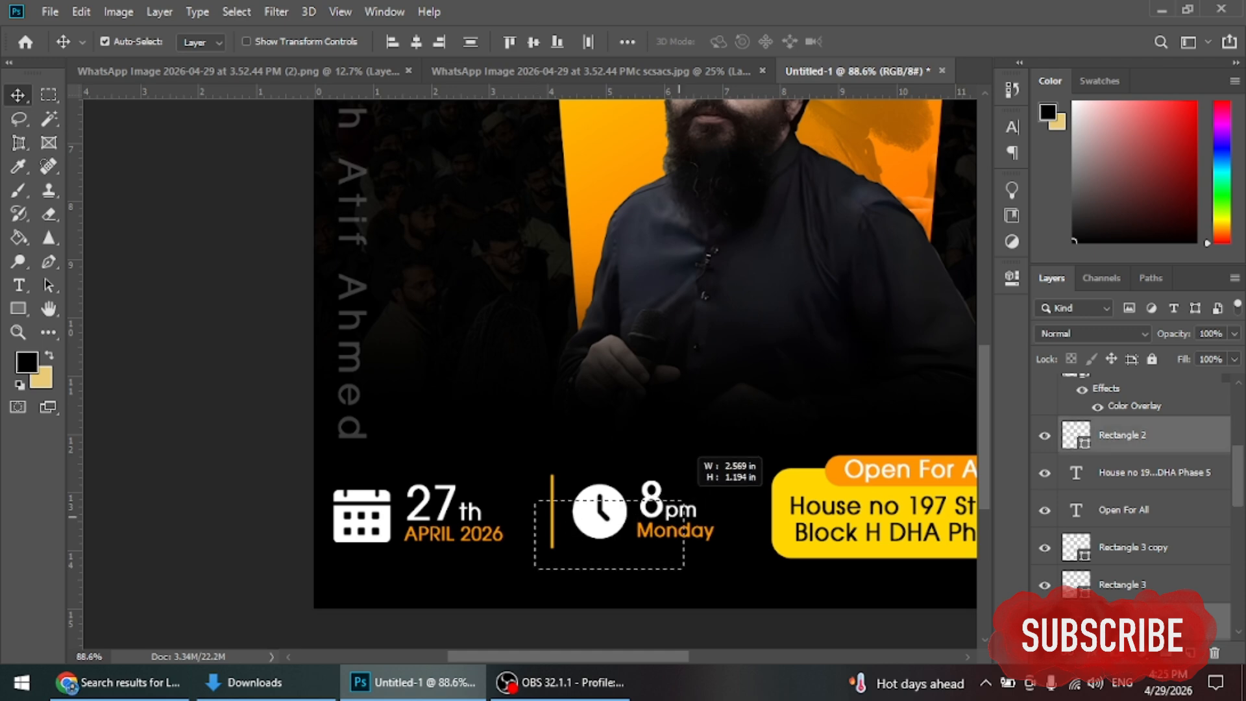
{"action": "left_click_drag", "start_coordinate": [707, 519], "coordinate": [690, 519]}
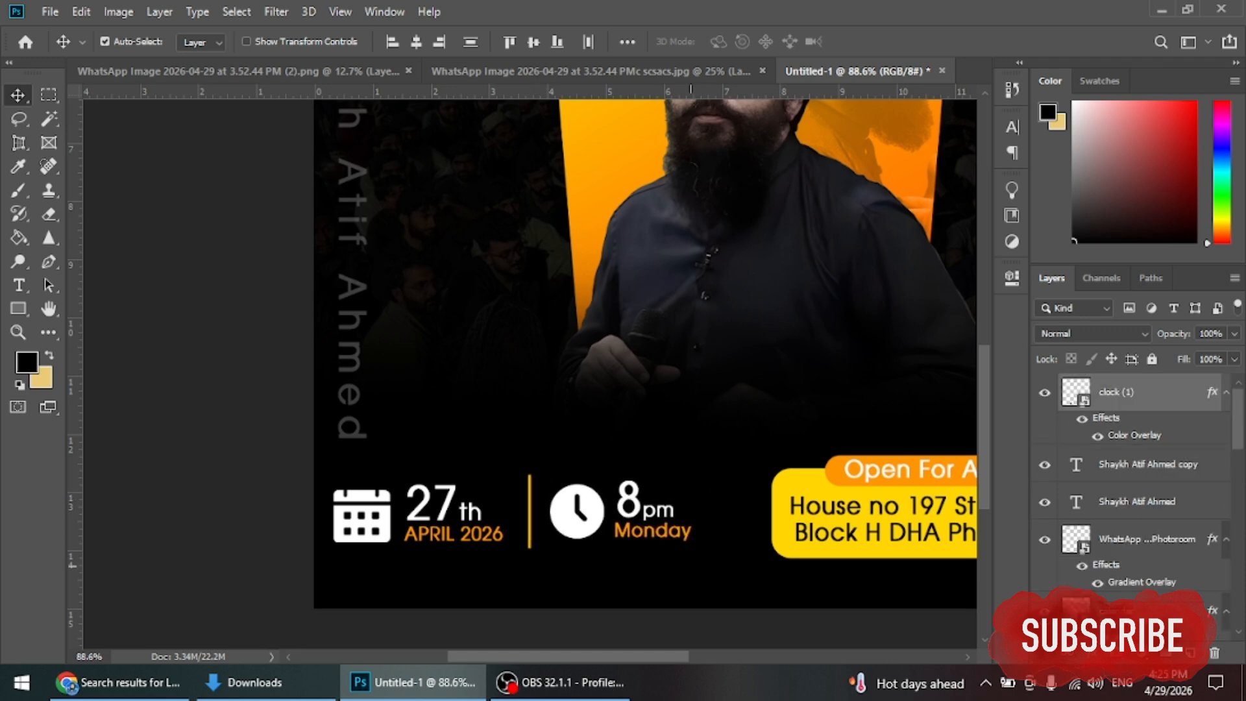